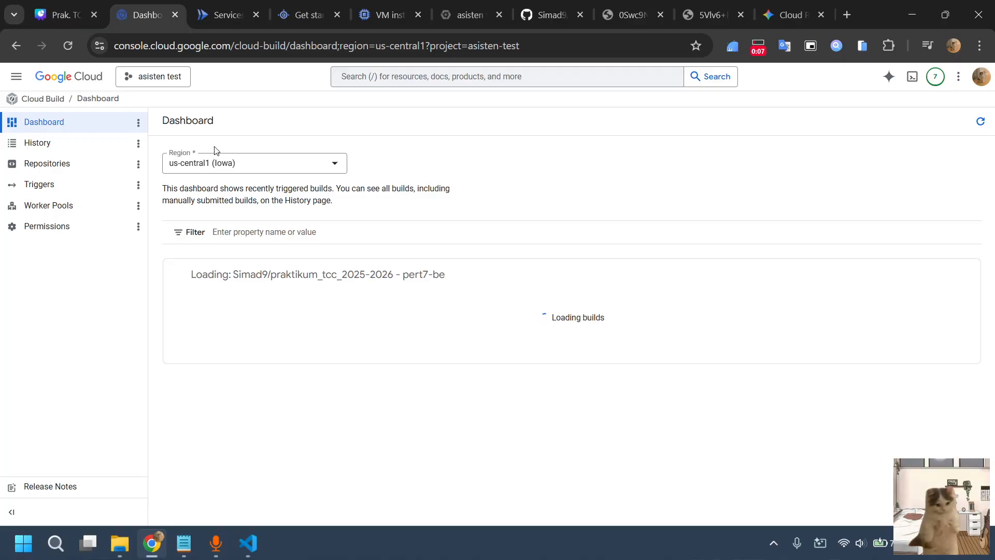
Review the asisten-test project's Cloud Run services and overview, App Engine start page and Compute Engine VM instances
left_click(206, 4)
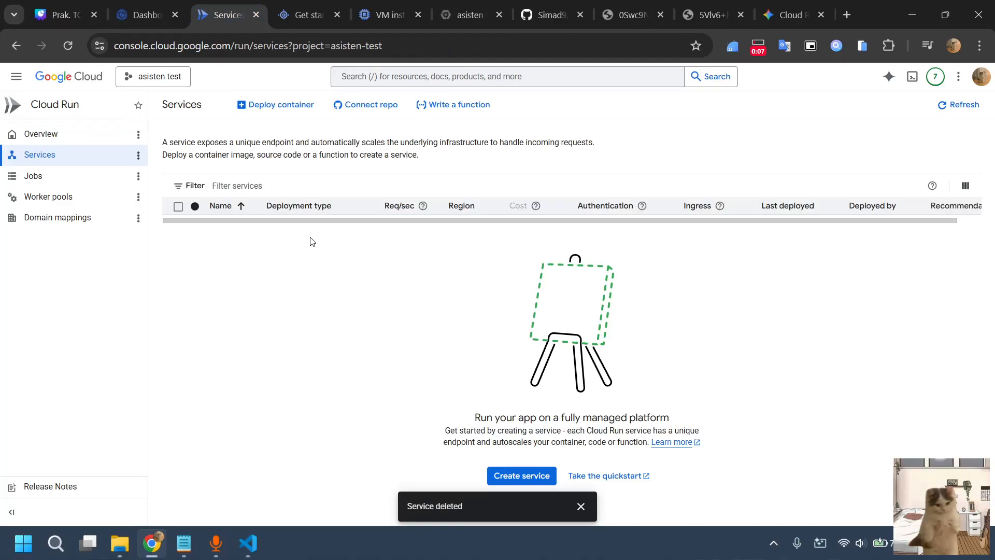
left_click(43, 137)
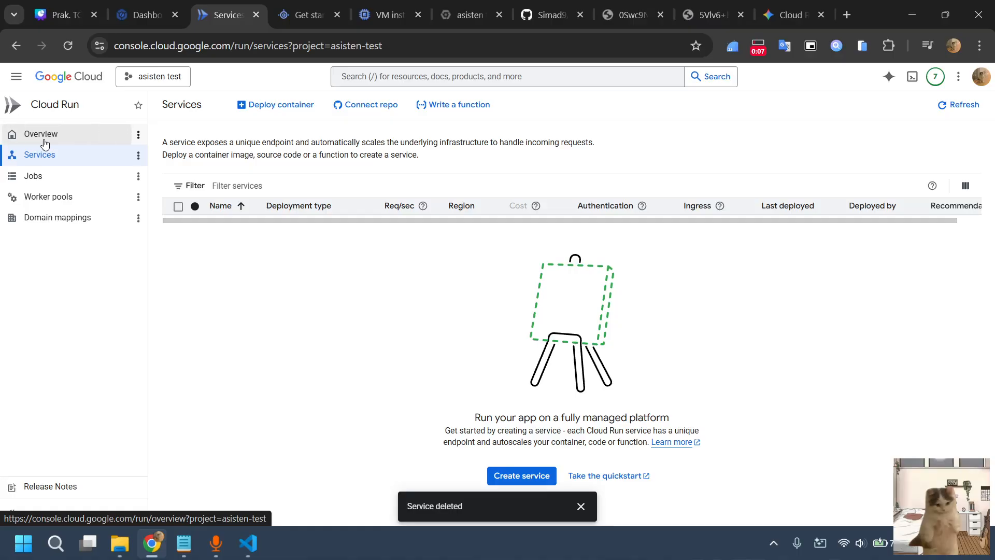
scroll(296, 268, "down", 1)
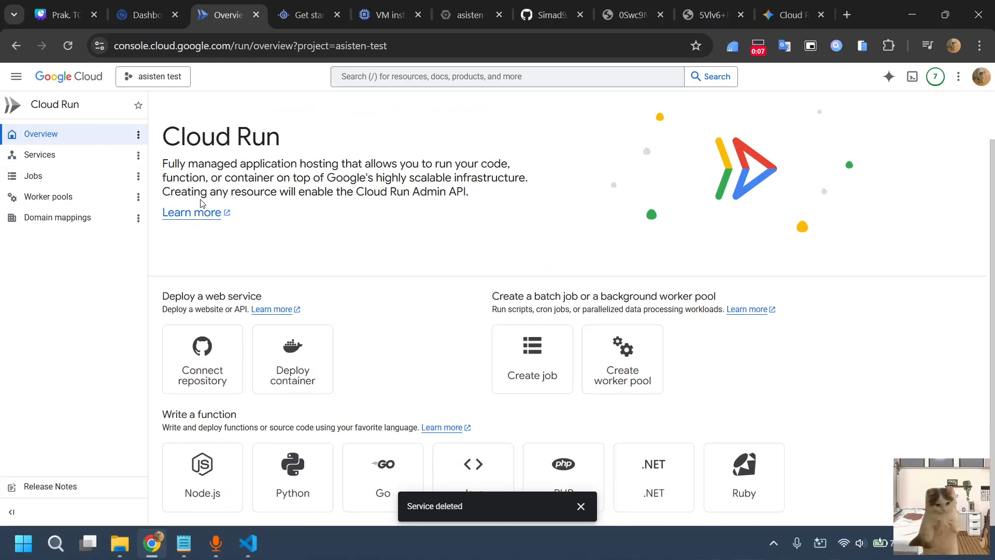
left_click(303, 15)
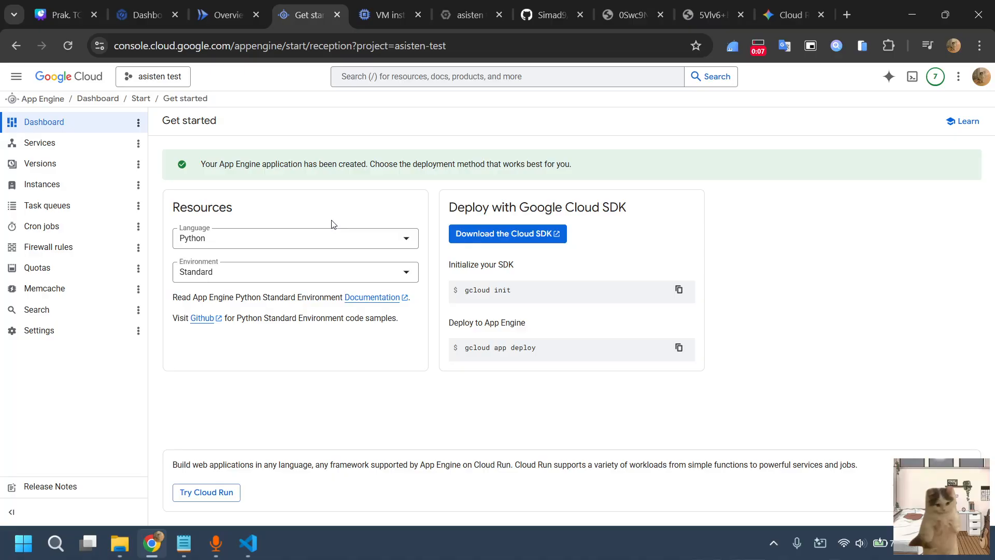
key("ctrl+Tab")
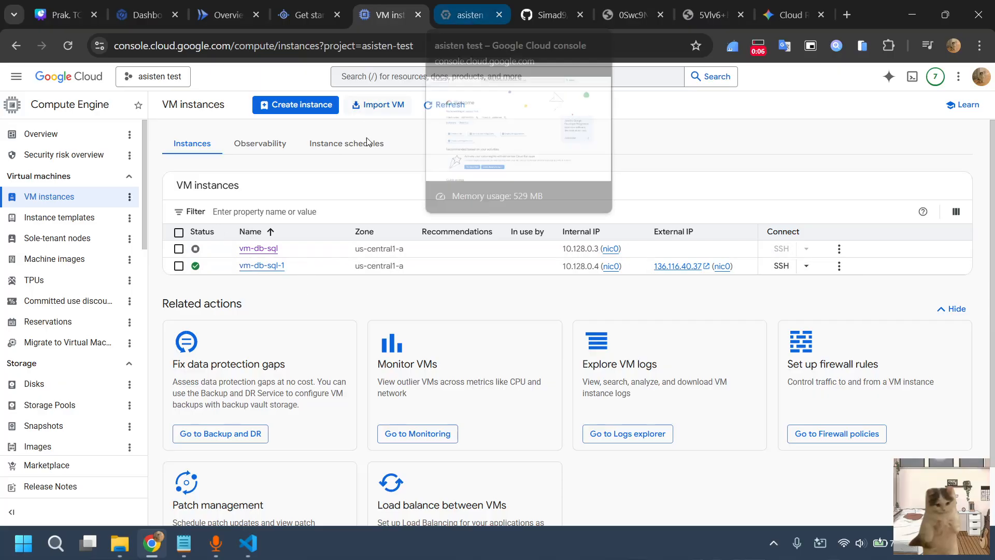
Browse the Google Cloud product navigation list and the project's welcome page with its quick access products
left_click(11, 79)
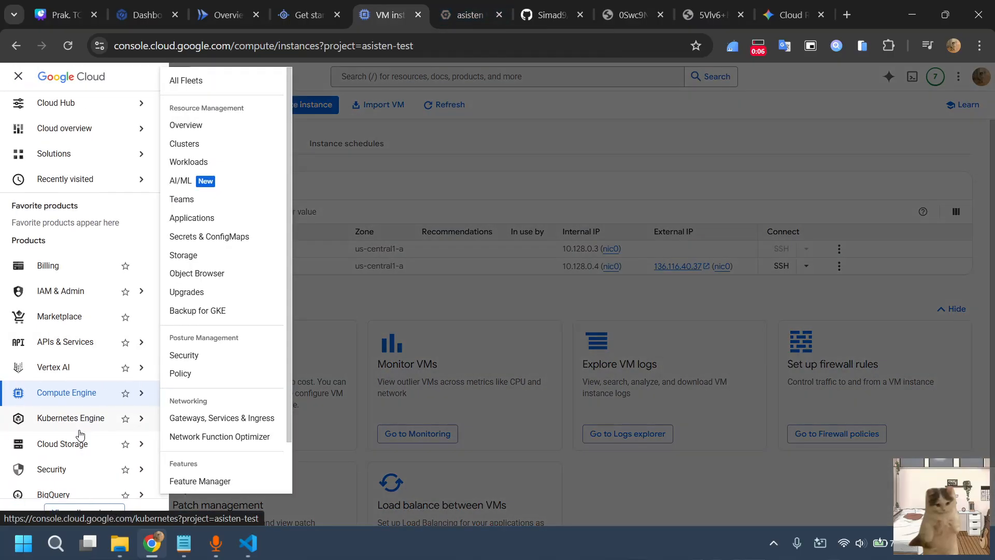
scroll(78, 438, "down", 3)
mouse_move(76, 469)
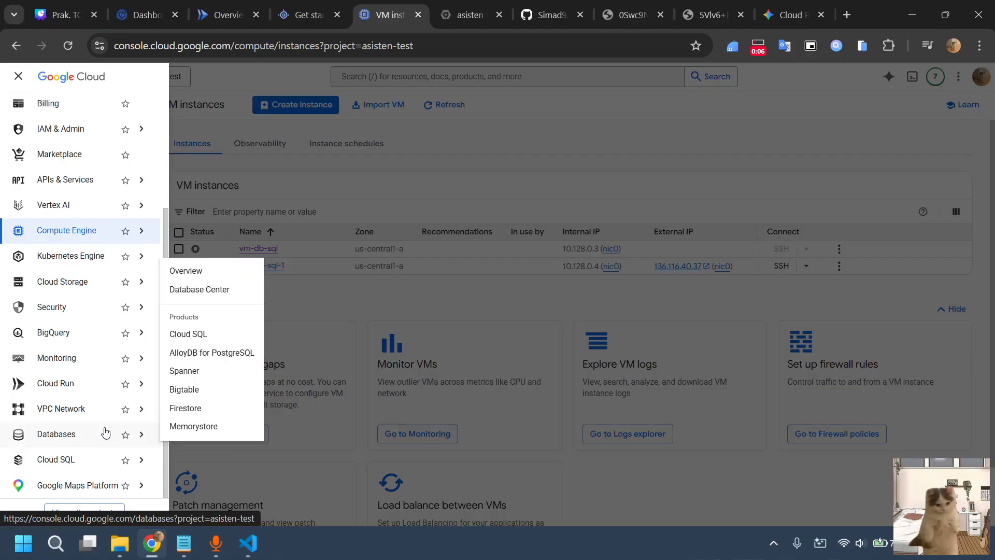
mouse_move(80, 232)
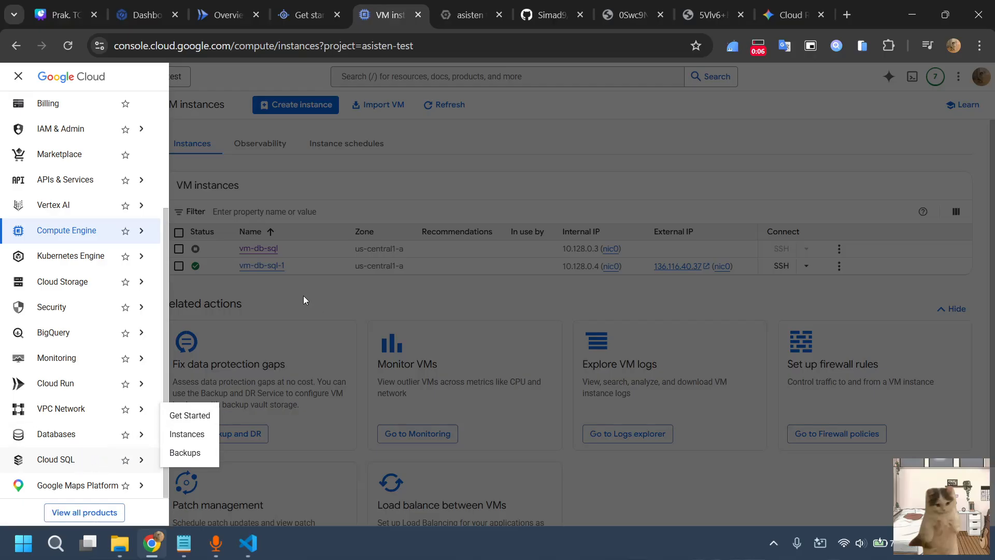
left_click(17, 78)
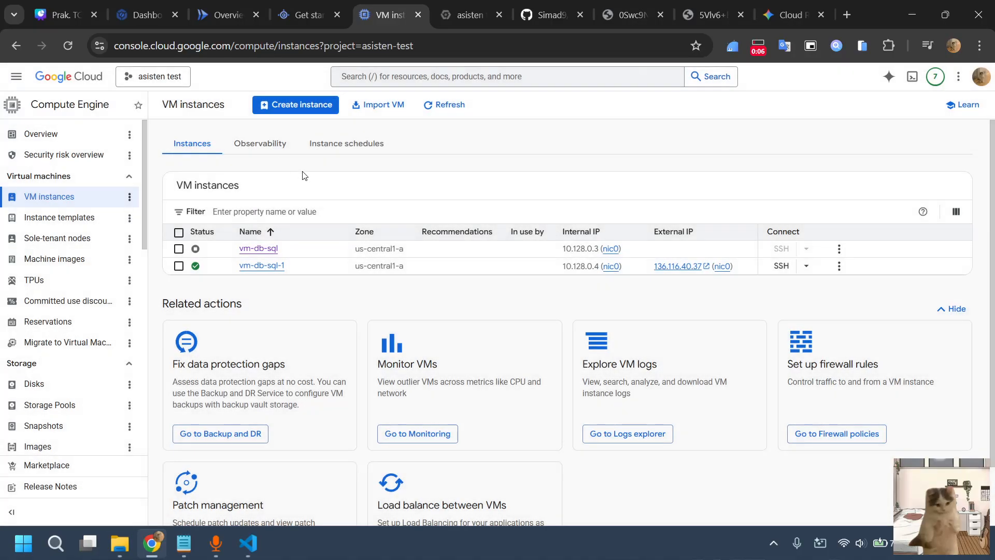
left_click(452, 21)
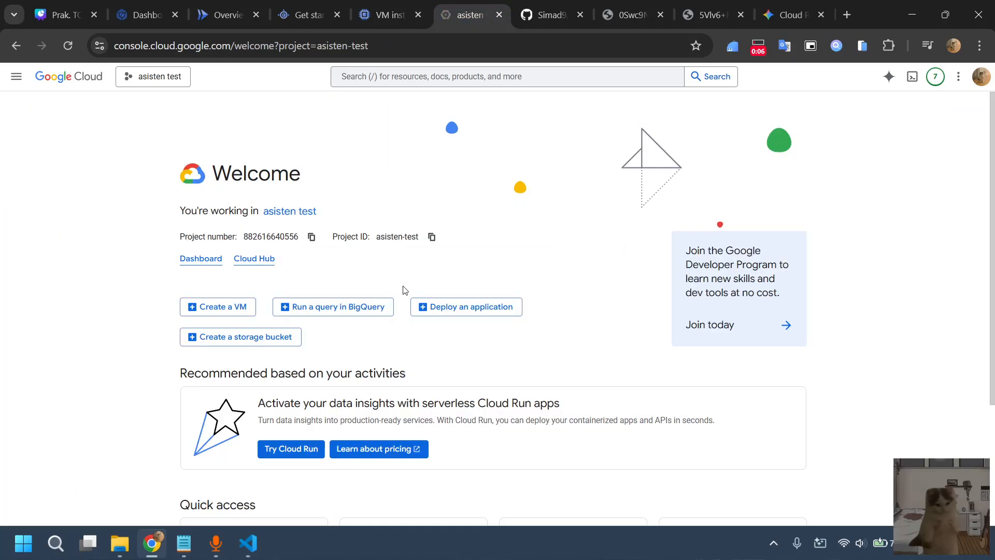
scroll(505, 285, "down", 3)
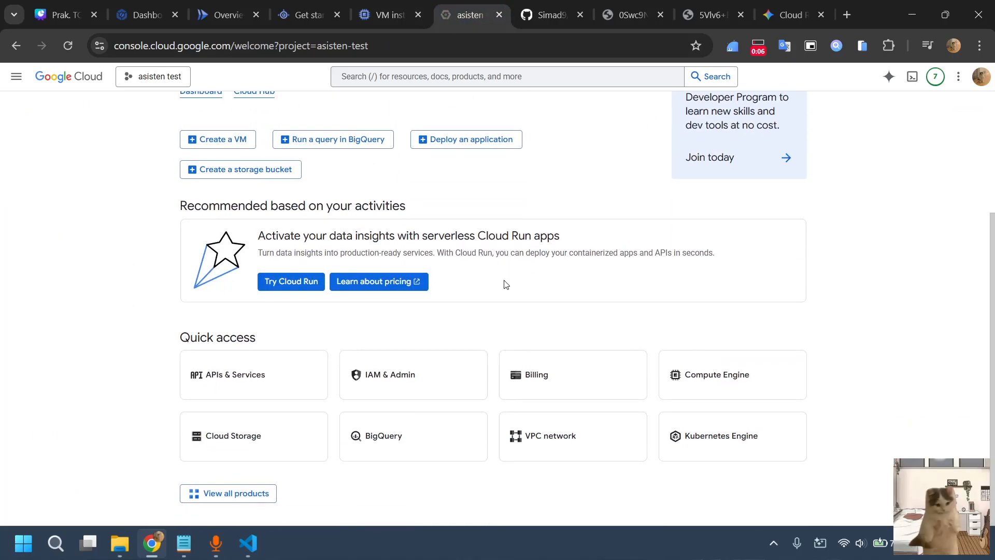
scroll(505, 284, "up", 3)
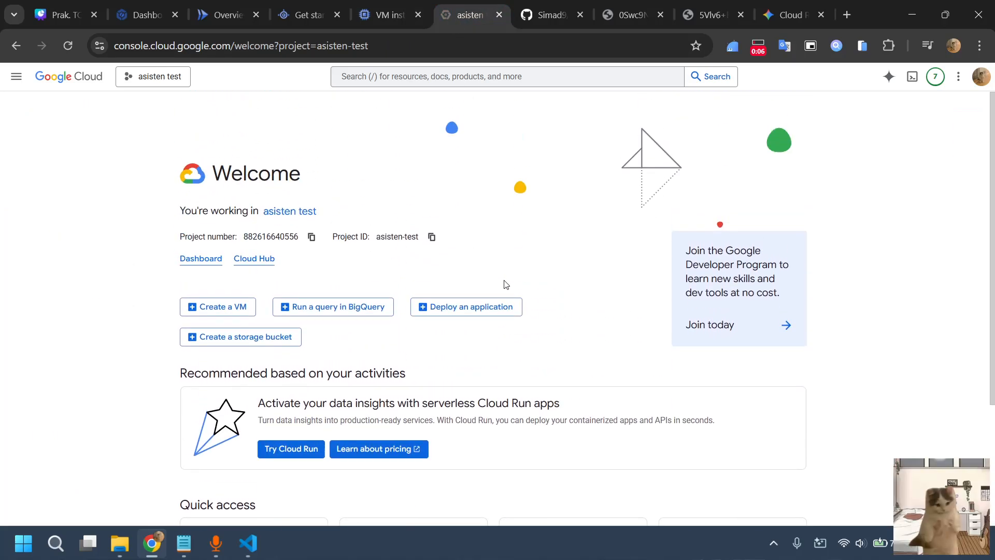
Open the praktikum_tcc_2025-2026 GitHub repository and view its list of branches
left_click(562, 4)
scroll(378, 185, "down", 3)
scroll(378, 185, "up", 3)
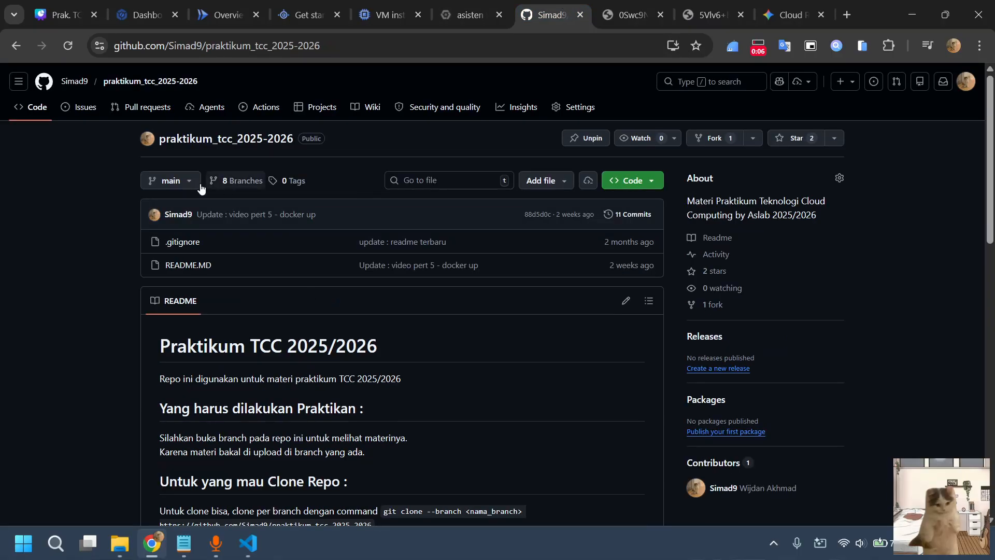
left_click(181, 180)
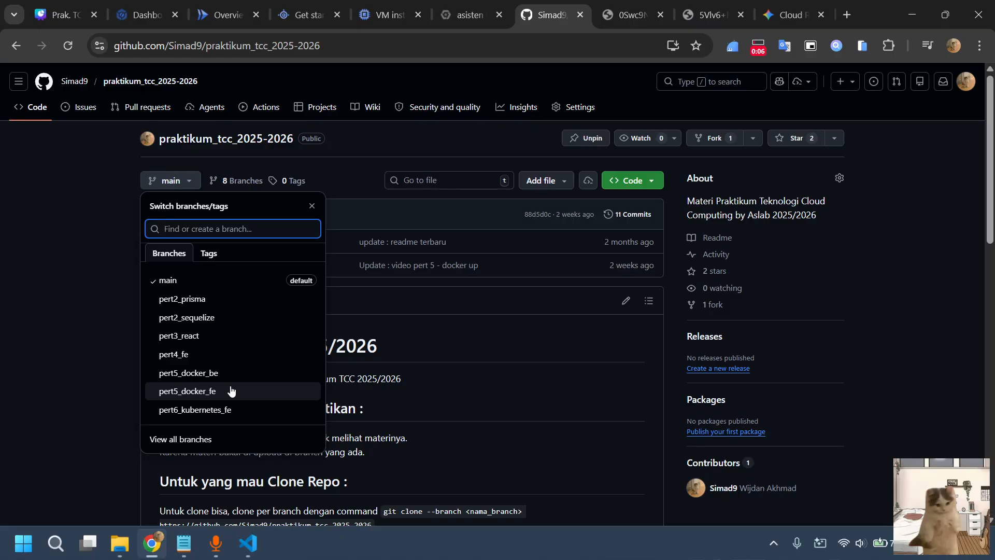
Examine the reference images for enabling the Cloud Build API and App Engine Admin API, and revisit the App Engine start page
left_click(629, 15)
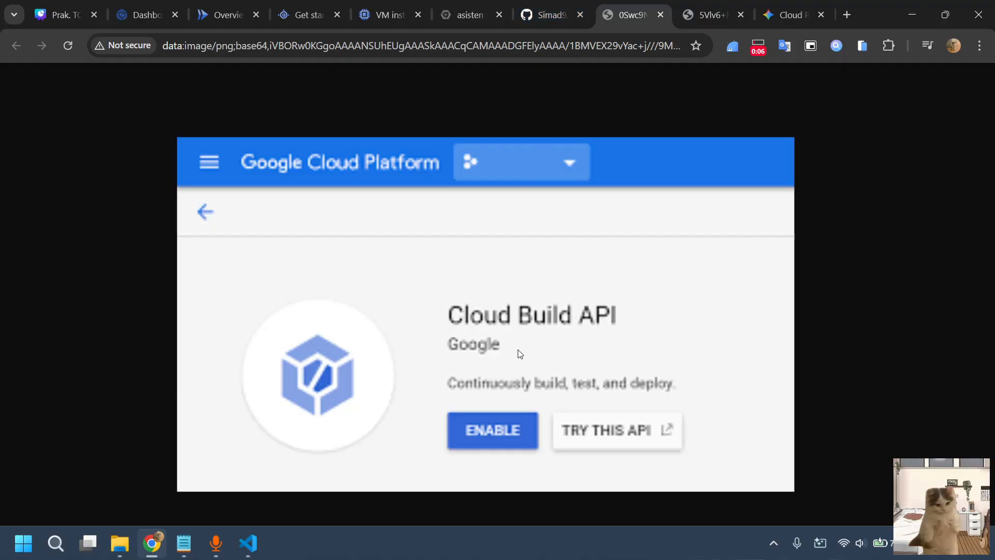
scroll(531, 270, "up", 1)
scroll(531, 270, "down", 1)
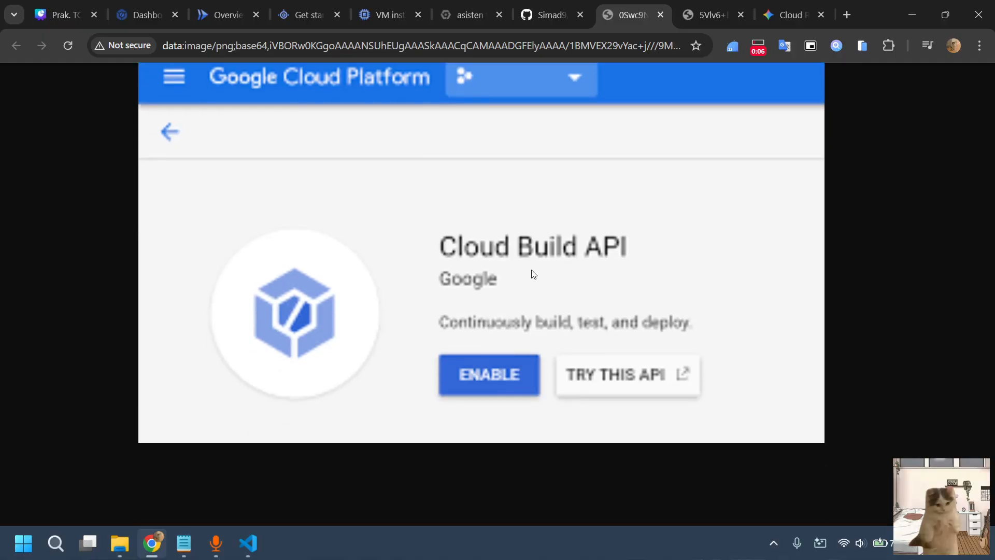
left_click(689, 9)
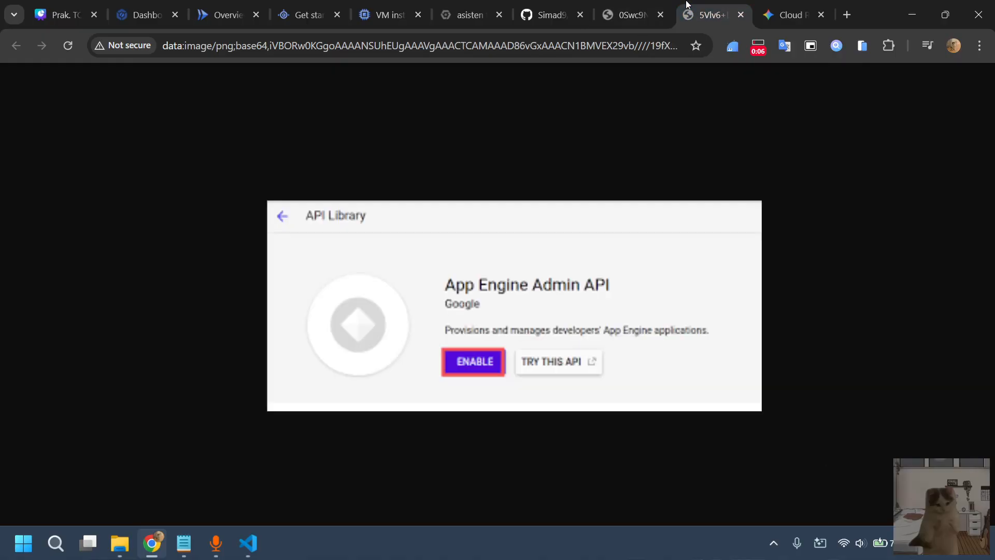
scroll(606, 204, "up", 1)
scroll(570, 236, "down", 1)
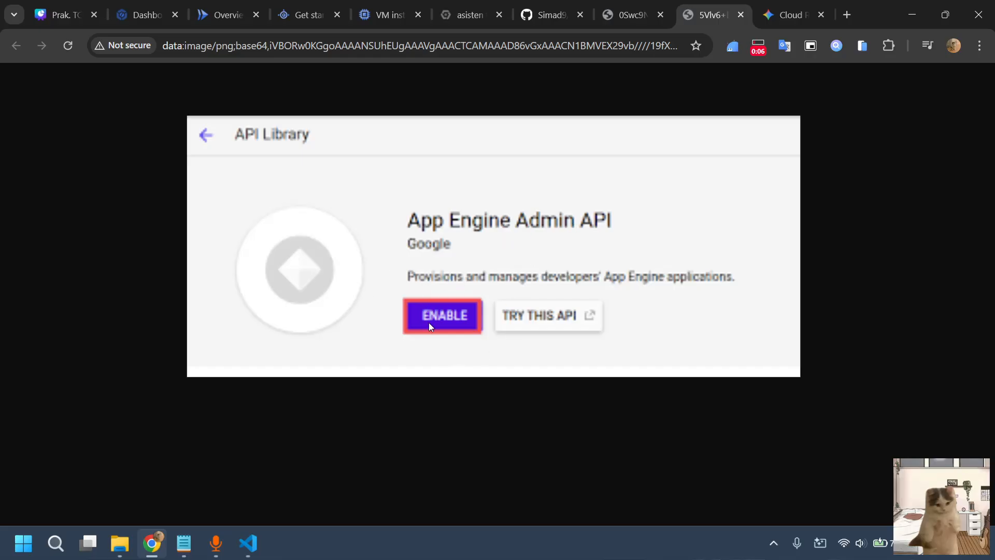
left_click(326, 5)
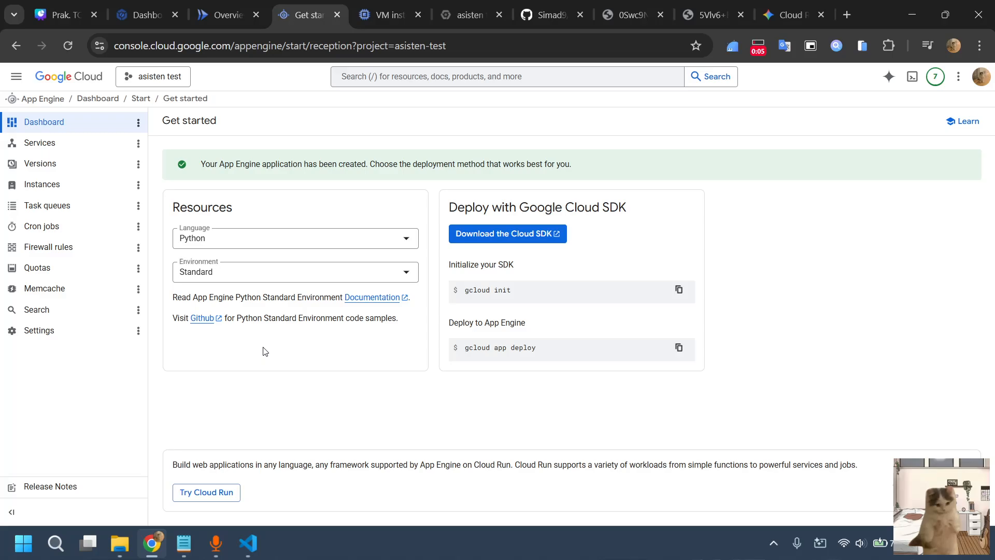
left_click(628, 10)
left_click(705, 3)
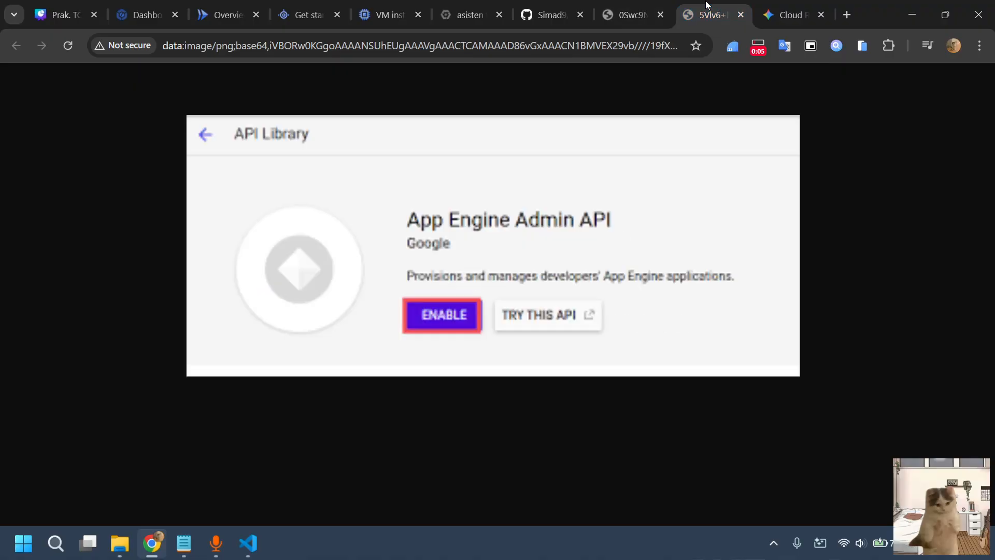
Search the Google Cloud console for "app engine" and open the App Engine product page
left_click(459, 6)
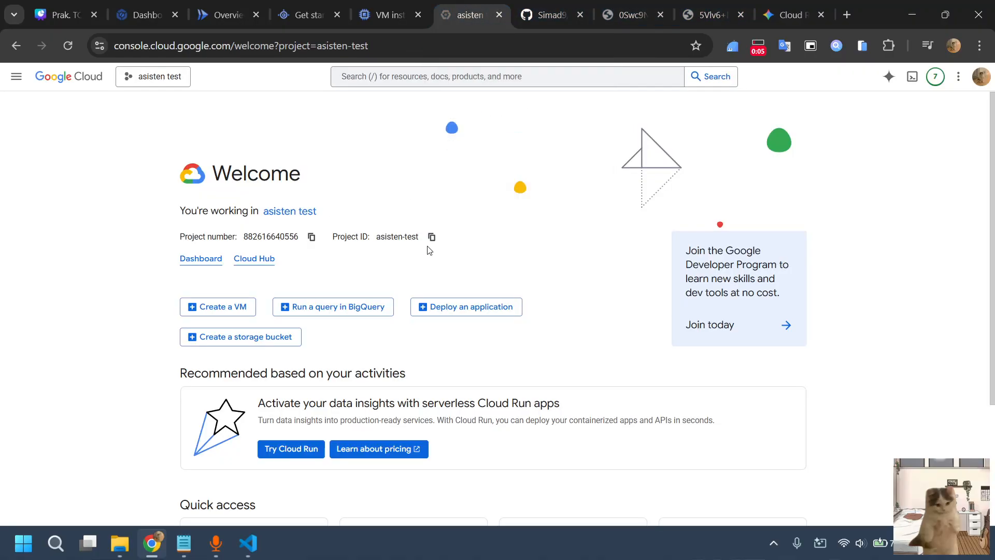
scroll(473, 210, "down", 3)
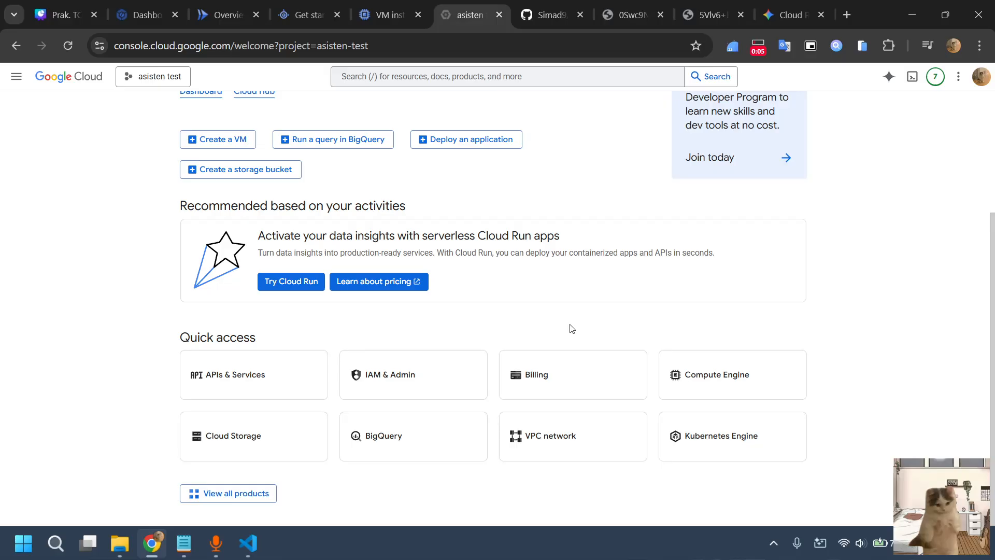
left_click(403, 80)
type("c")
type("pp engine")
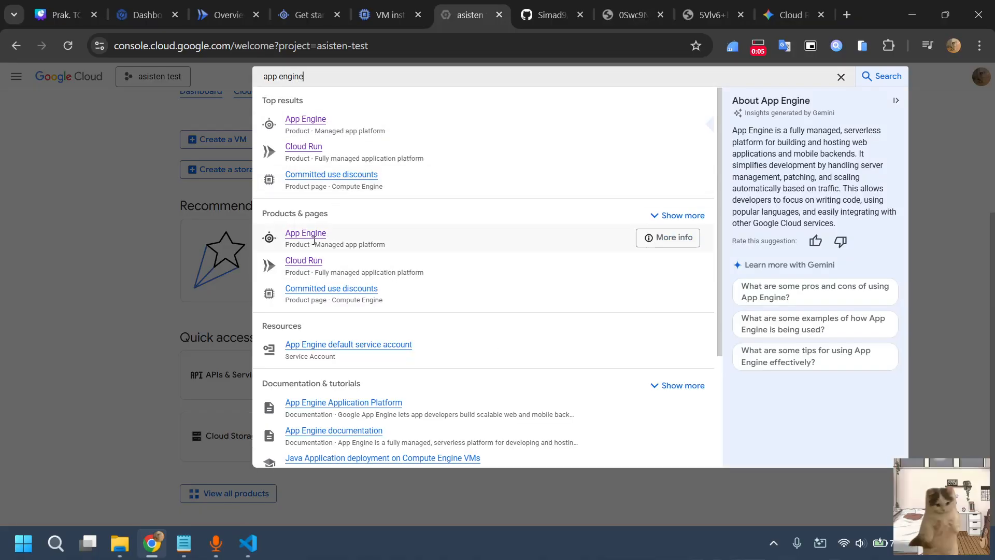
left_click(321, 237)
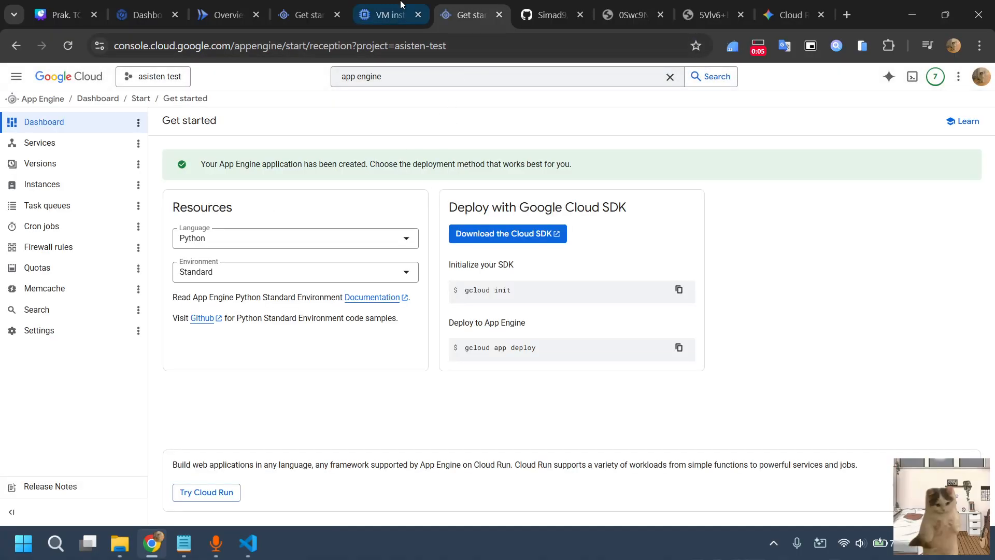
Compare the open VM instances and App Engine pages, and close the duplicate App Engine page
left_click(375, 19)
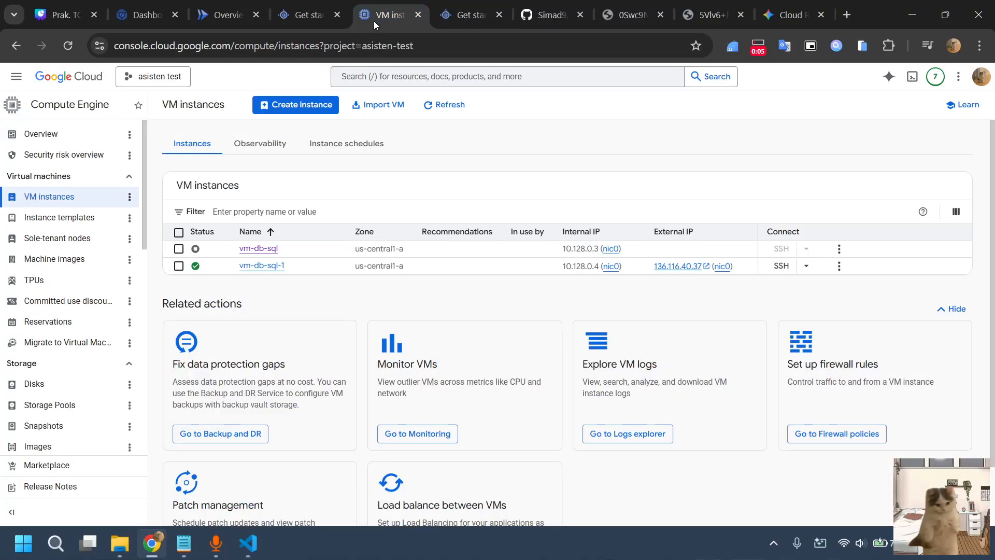
left_click(320, 5)
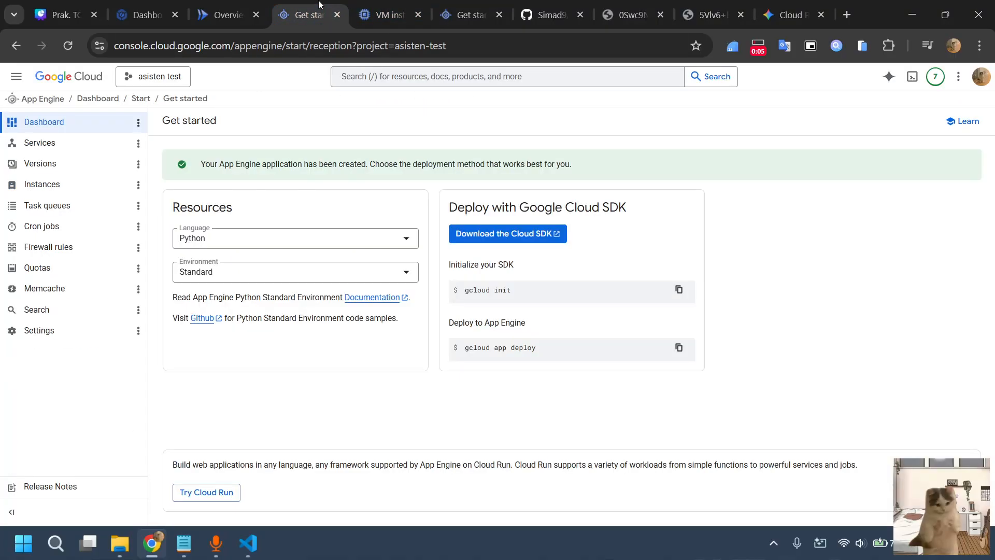
left_click(485, 11)
left_click(498, 20)
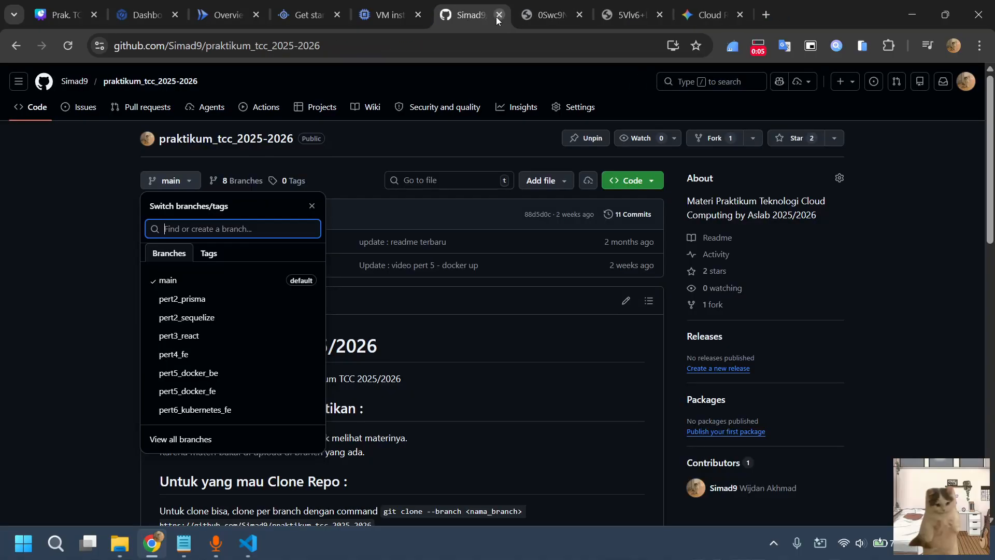
Dismiss the branch list and check the praktikum_tcc_2025-2026 repository's README and Code download options
left_click(91, 215)
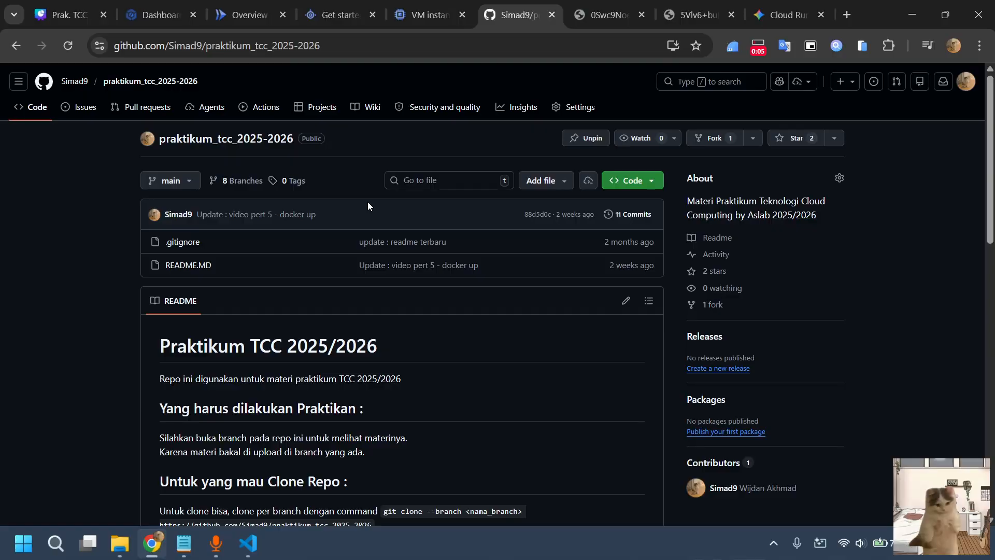
scroll(368, 206, "down", 1)
scroll(322, 152, "up", 1)
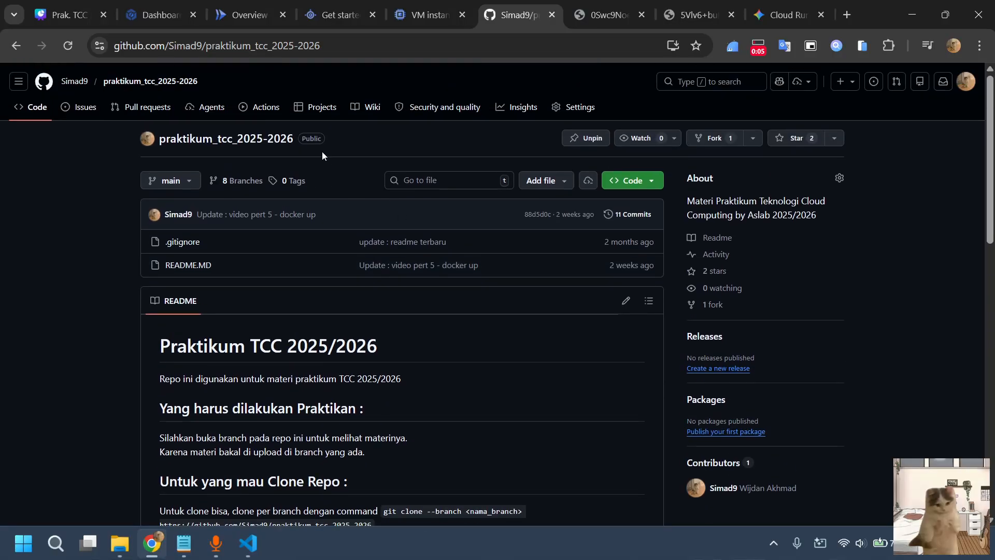
left_click(636, 180)
left_click(244, 374)
Locate the pert7_paas folder in File Explorer, switch to its project in VS Code and close the chat pane
left_click(120, 544)
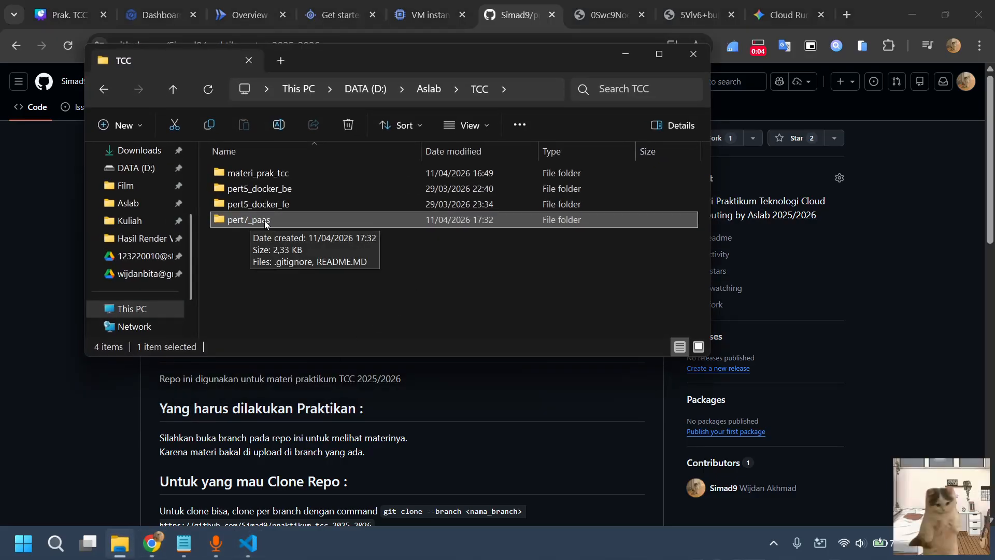
left_click(249, 544)
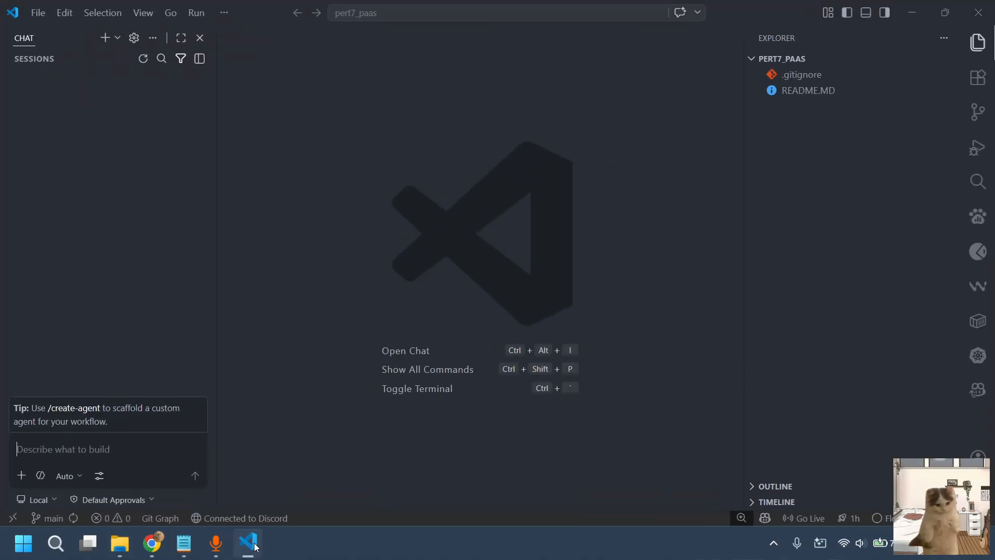
left_click(199, 38)
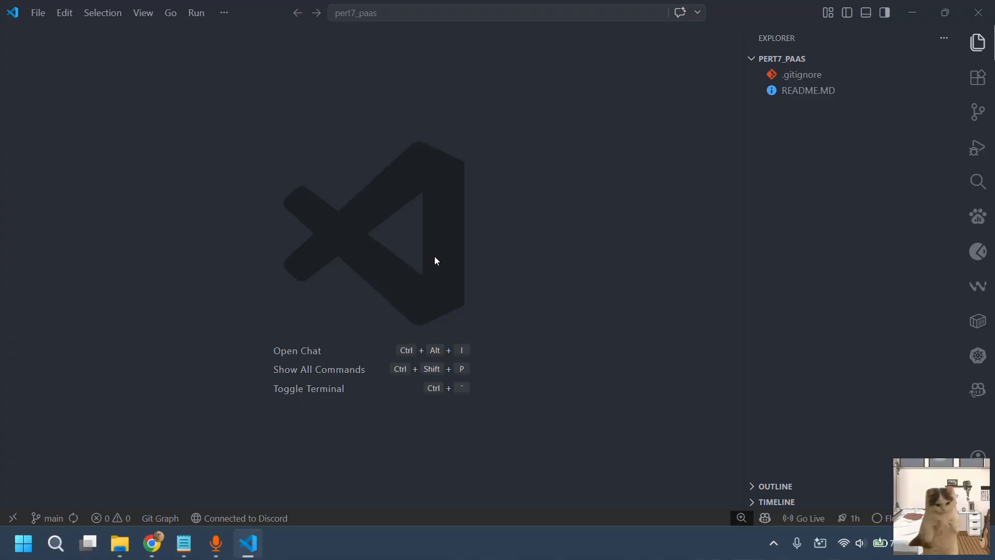
Check out the remote branch origin/pert5_docker_be in the pert7_paas project
left_click(54, 518)
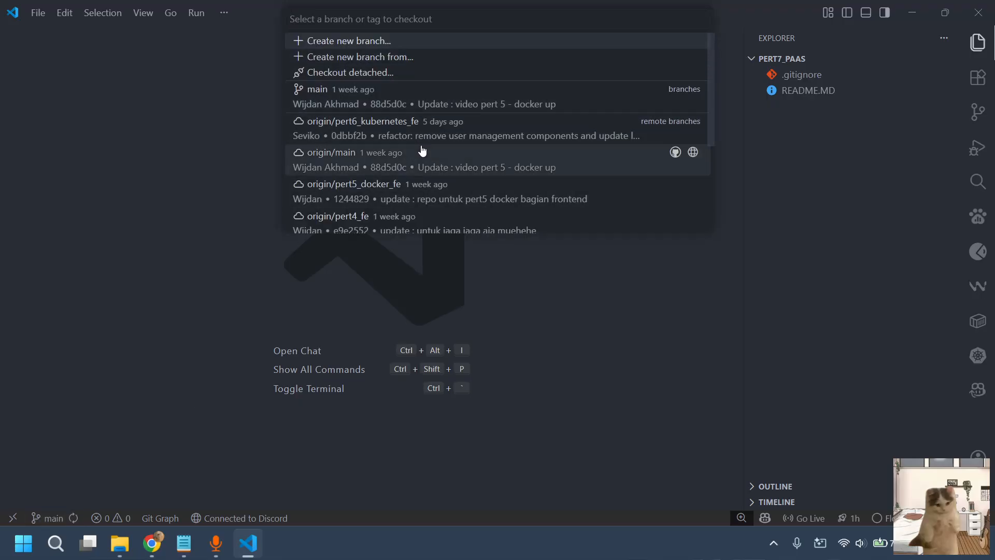
scroll(423, 155, "down", 5)
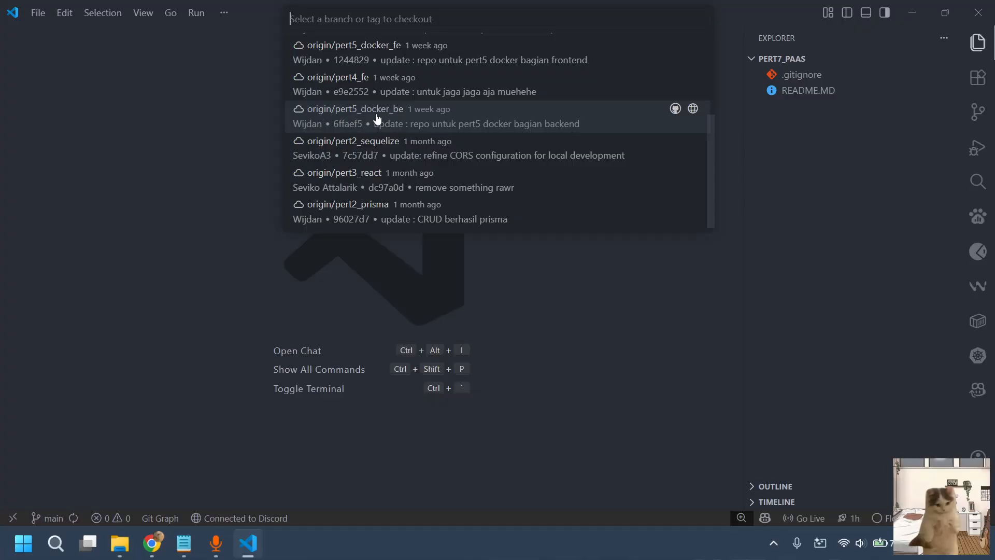
left_click(387, 116)
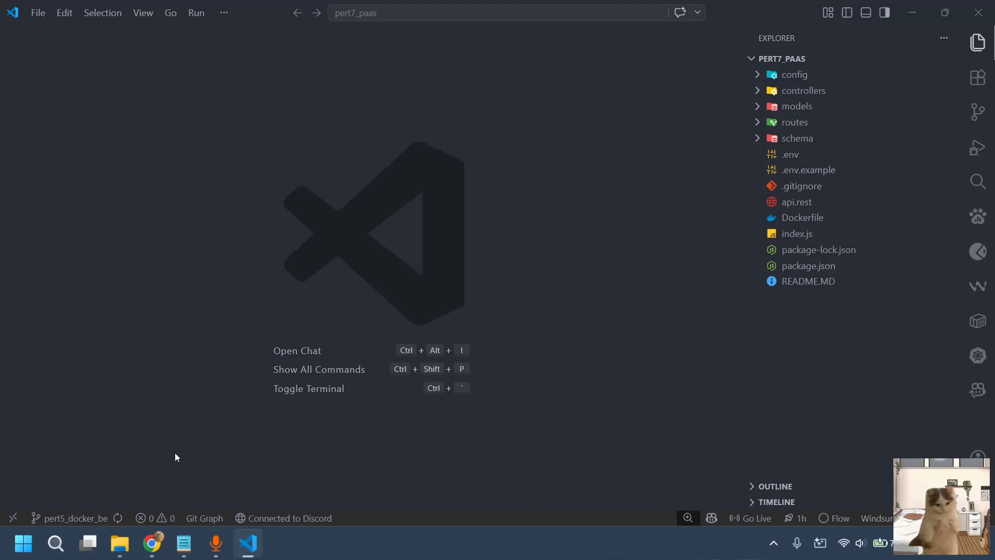
Create and switch to a new Git branch named pert7_paas_be in the integrated terminal, and clear the terminal output
key("ctrl+grave")
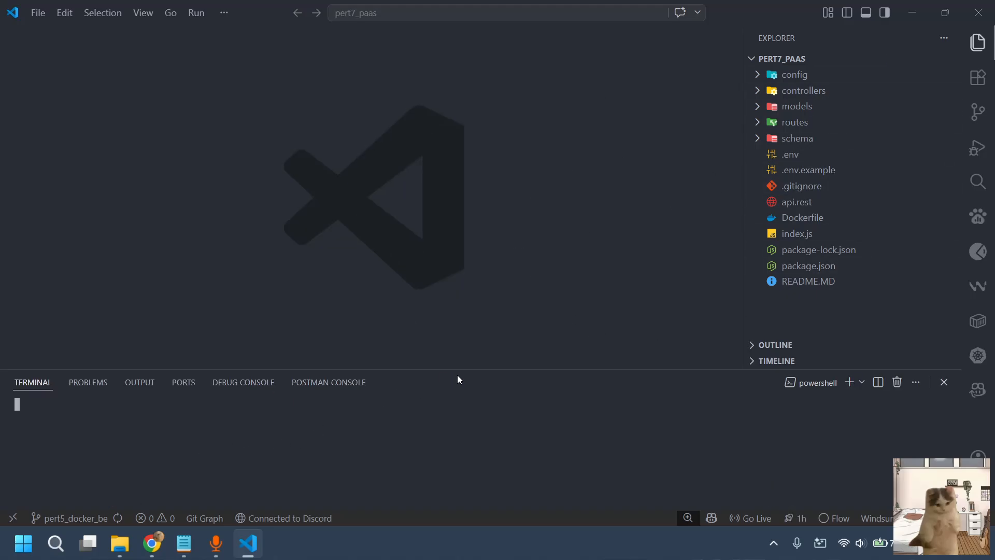
left_click_drag(473, 370, 472, 359)
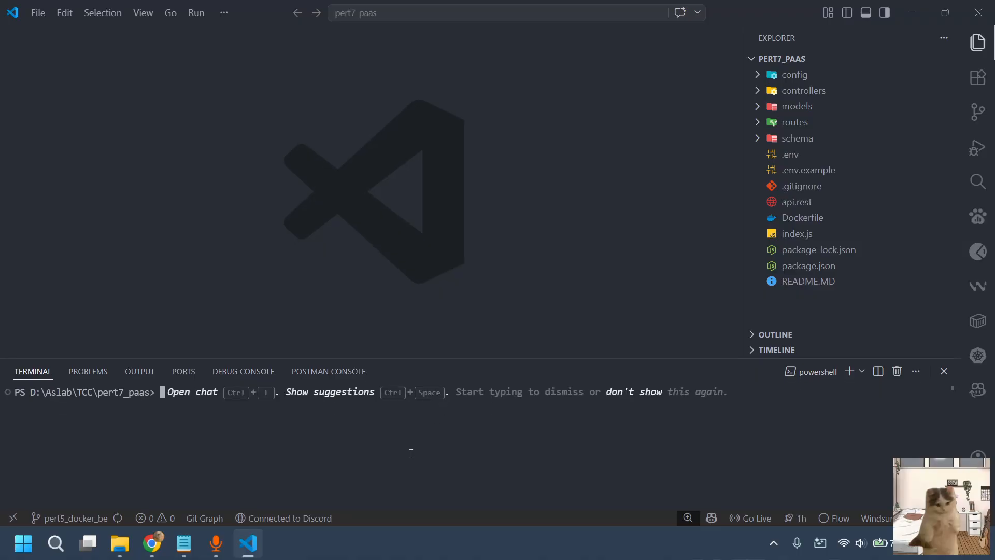
type("git c")
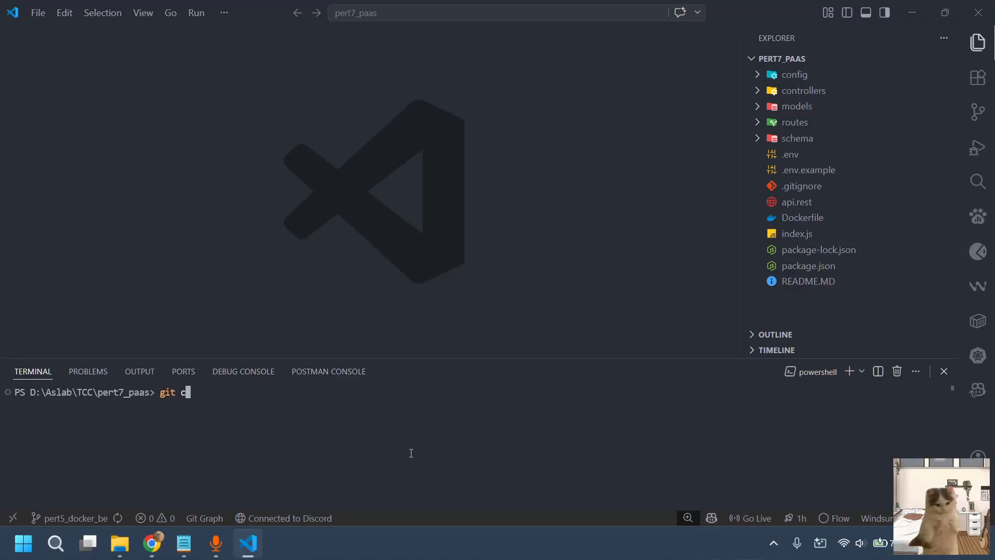
type("heckout -b pert7_paas_be")
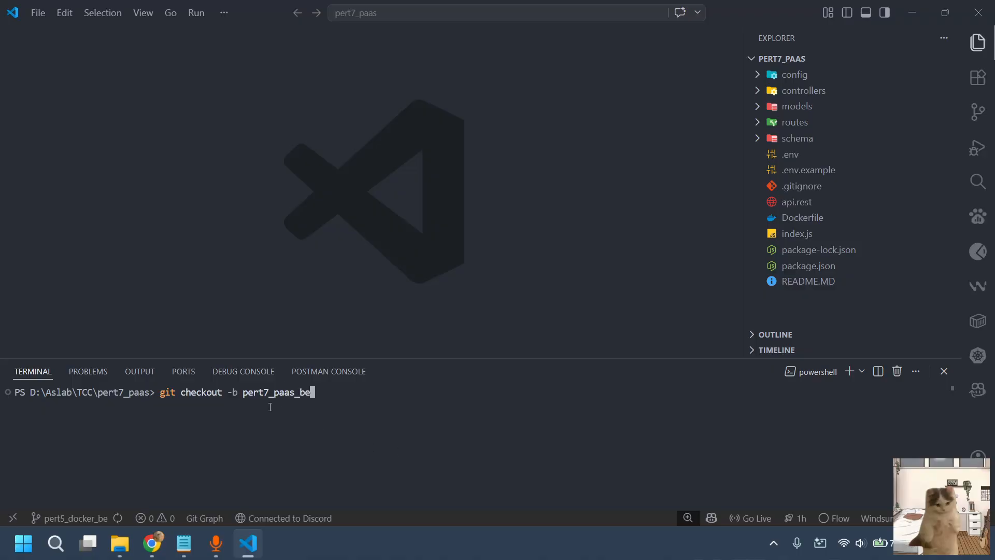
key("Return")
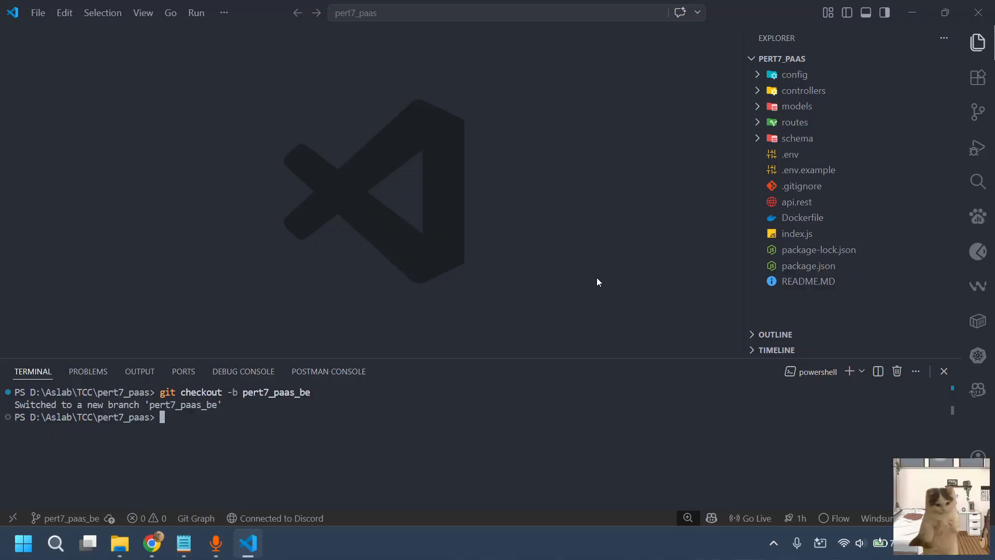
key("Return")
type("clear")
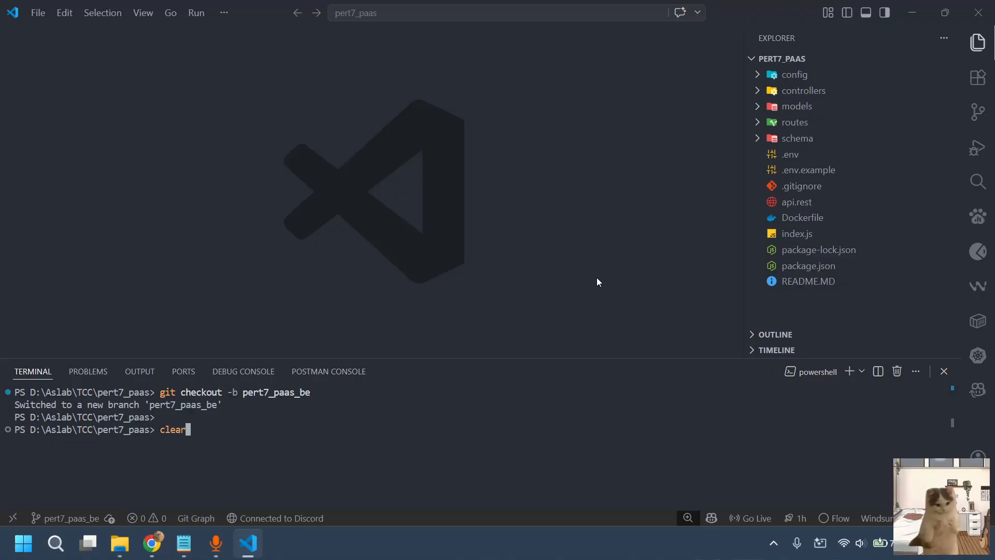
key("Return")
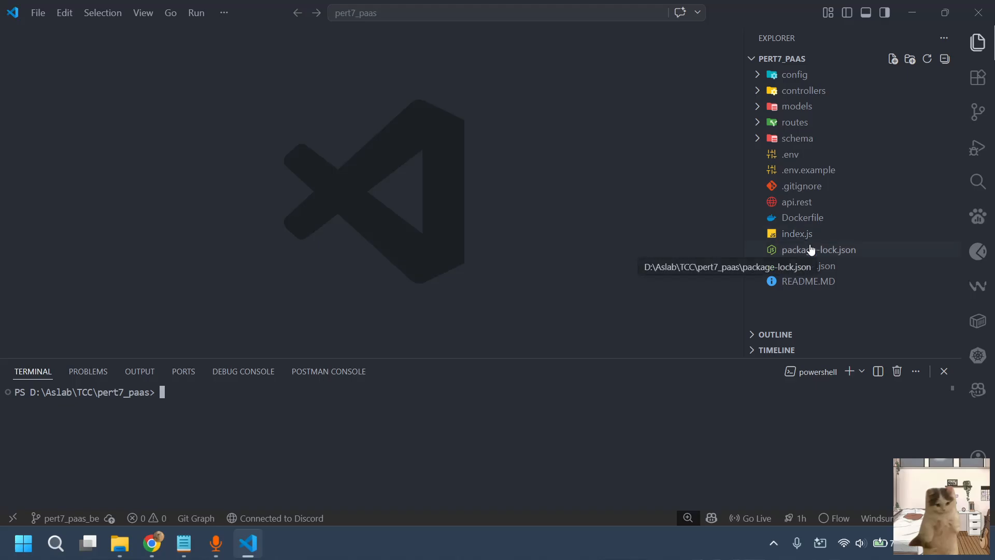
Create a new file named cloudbuild.yaml in the root of the pert7_paas project
left_click(892, 59)
type("cloudbuil")
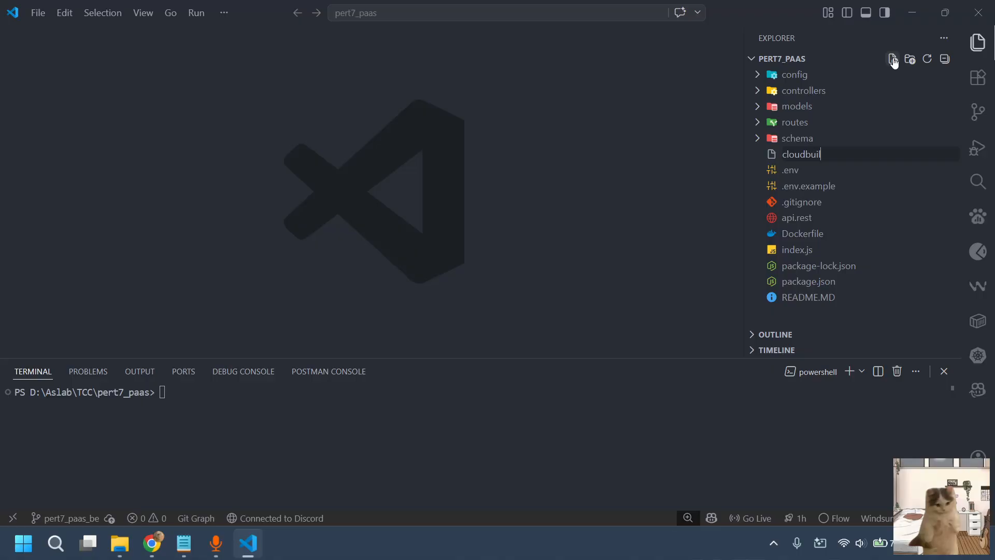
type("d.yaml")
key("Return")
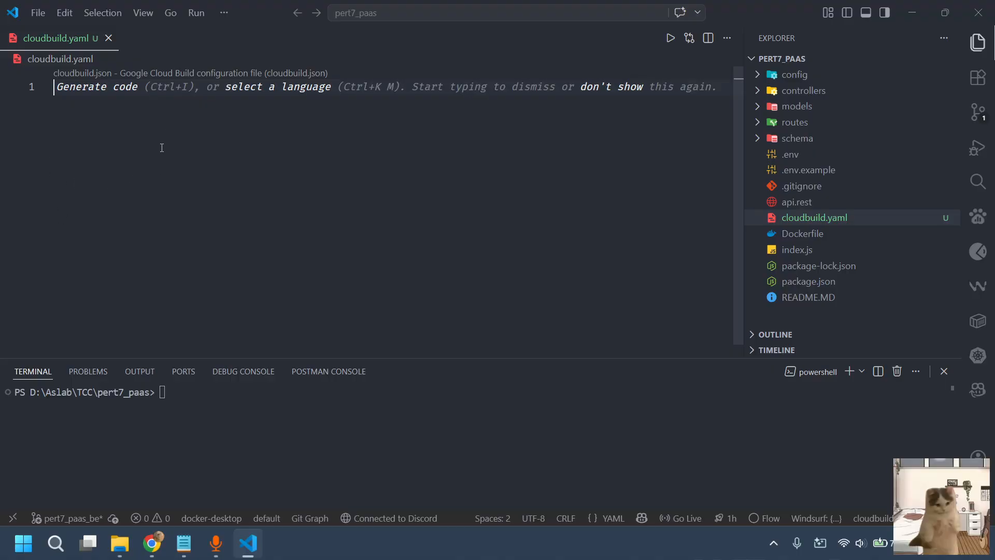
Copy the first cloudbuild.yaml block, from steps to logging: CLOUD_LOGGING_ONLY, from the Notepad BE notes into cloudbuild.yaml in VS Code
left_click(184, 543)
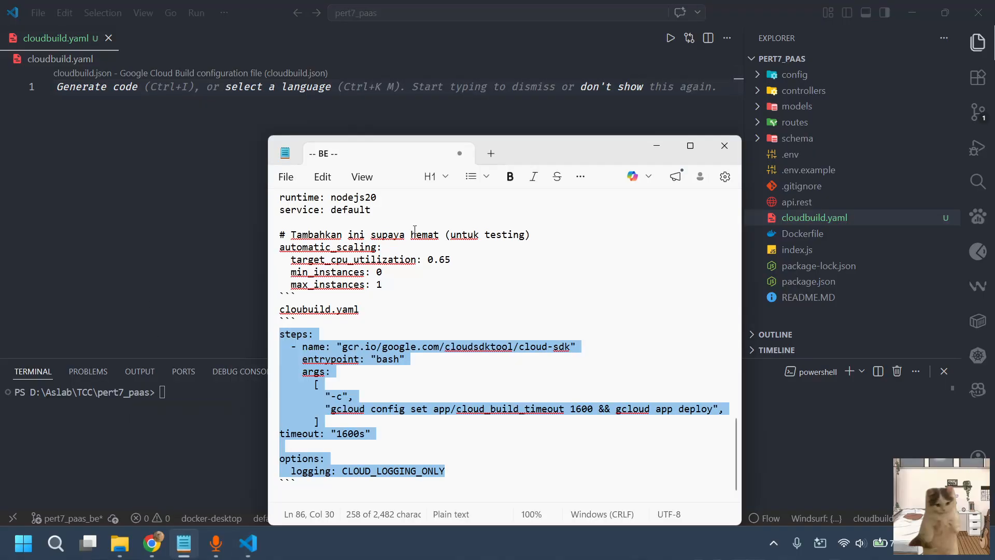
scroll(414, 230, "up", 5)
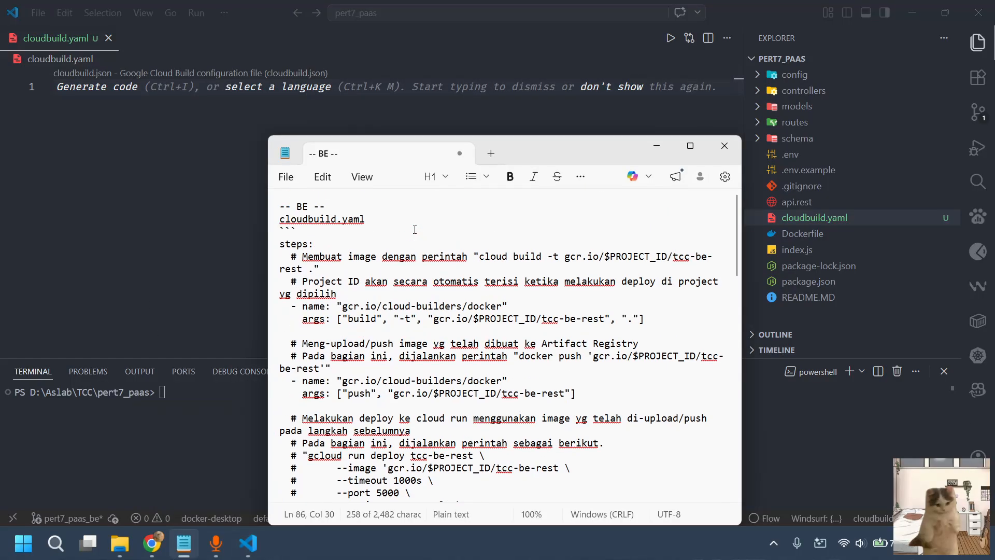
left_click(280, 243)
scroll(352, 307, "down", 15)
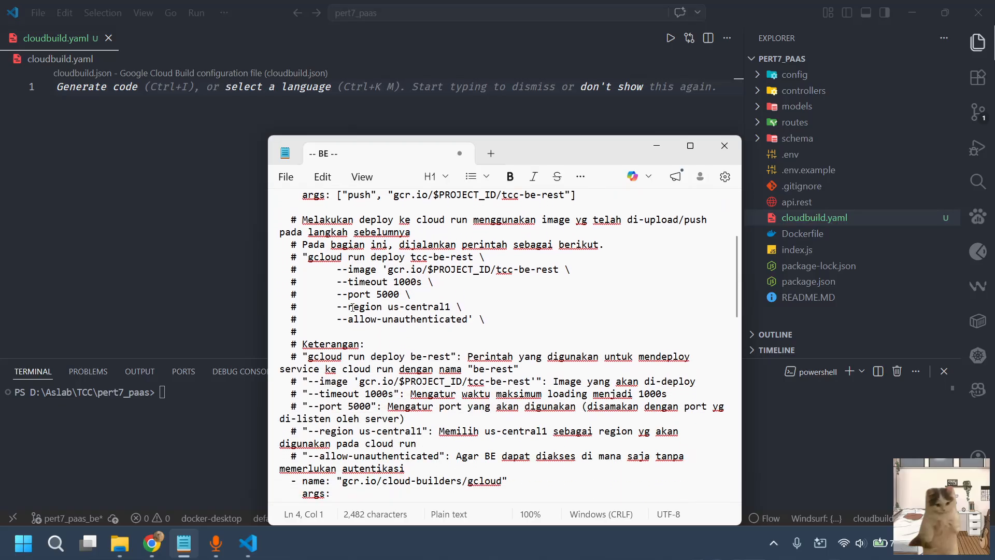
scroll(352, 307, "up", 1)
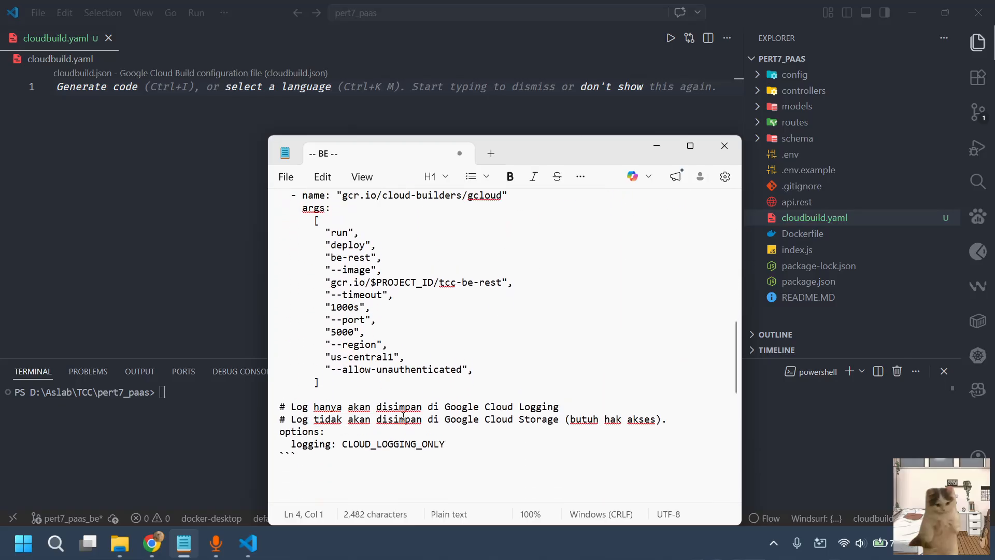
left_click(453, 449, "shift")
key("alt+Tab")
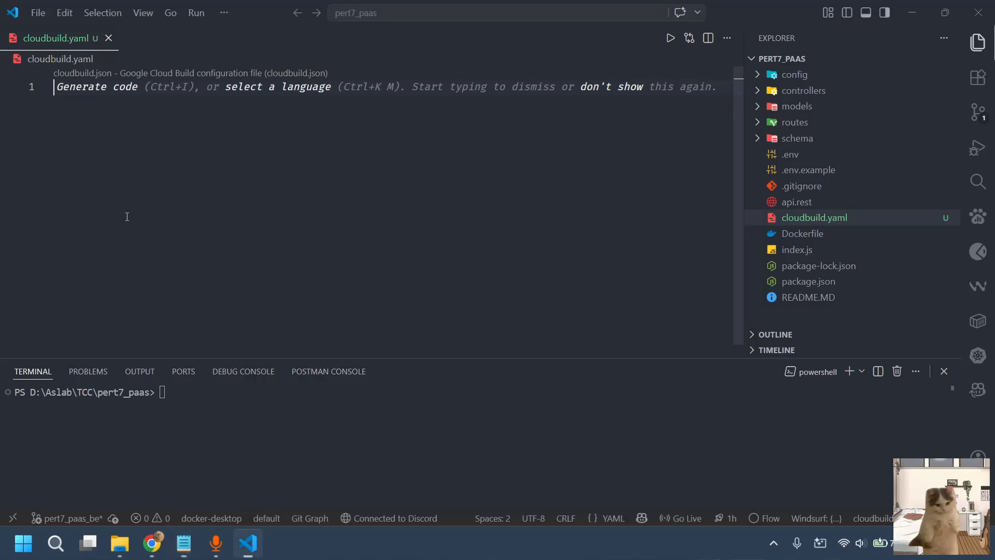
key("ctrl+v")
Review the Docker image build and Artifact Registry push steps in cloudbuild.yaml
scroll(305, 135, "up", 13)
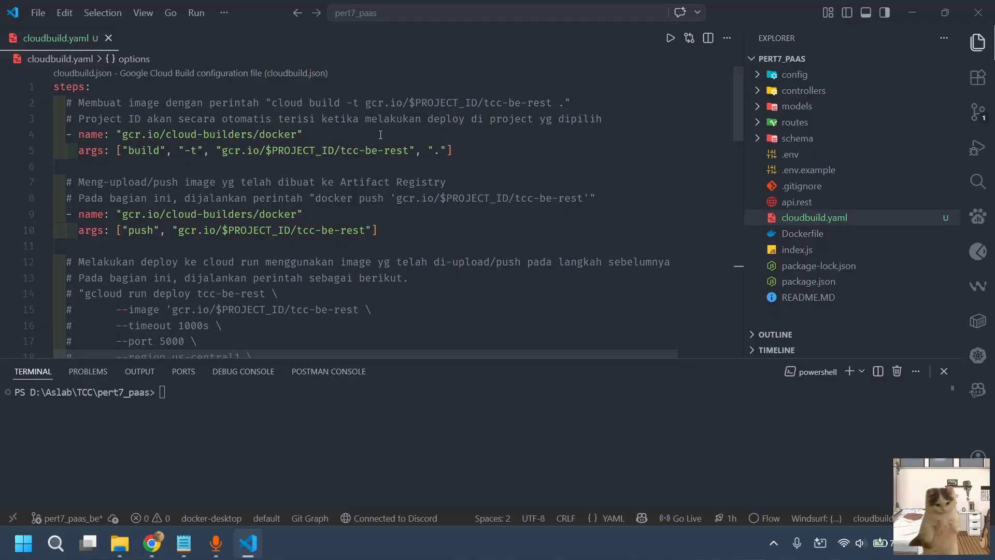
left_click_drag(98, 89, 52, 91)
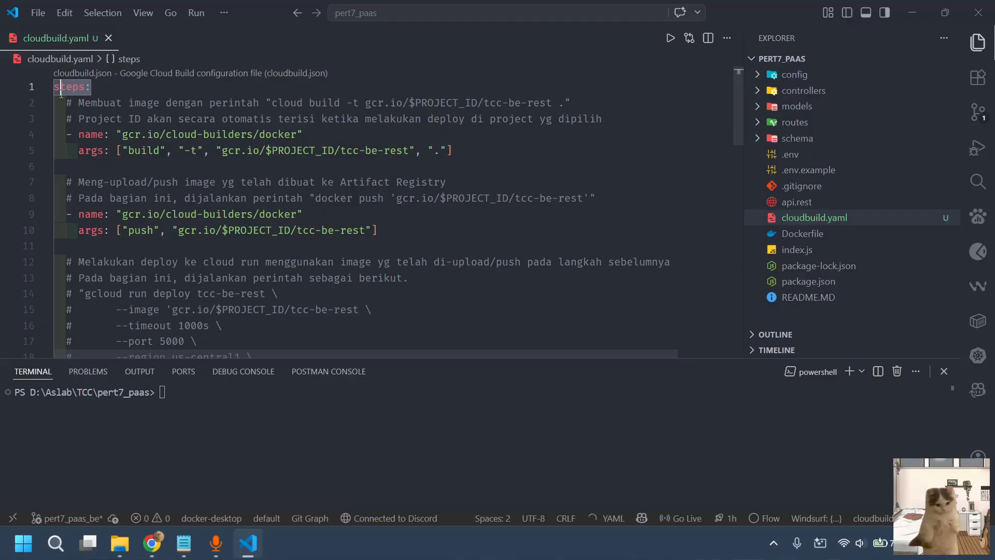
left_click(118, 150)
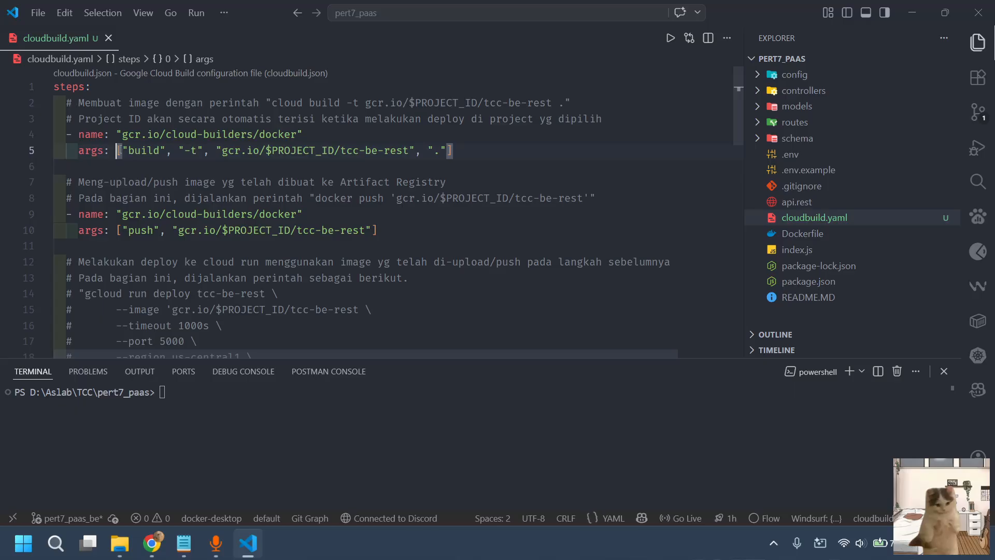
left_click_drag(478, 149, 115, 136)
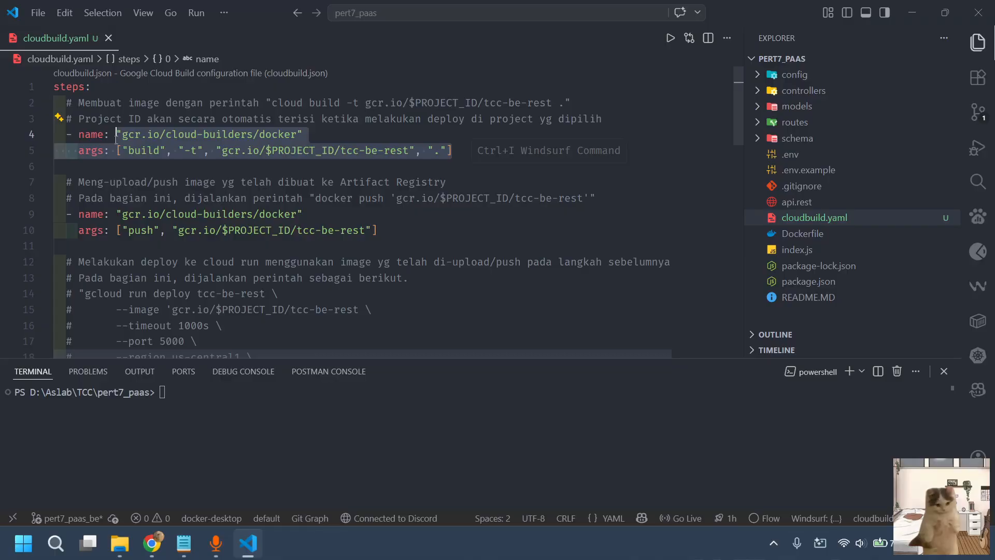
left_click(289, 119)
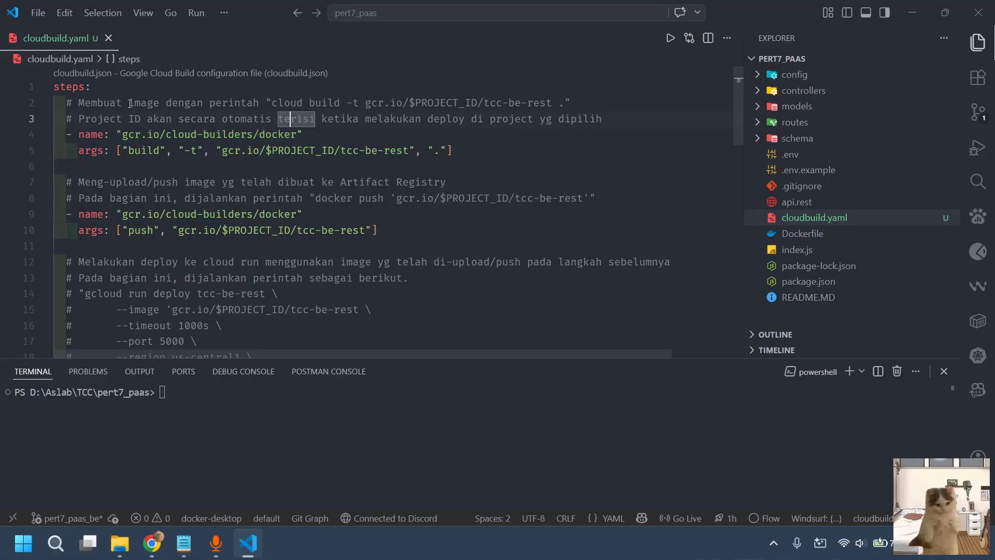
left_click_drag(129, 104, 241, 103)
scroll(267, 172, "down", 2)
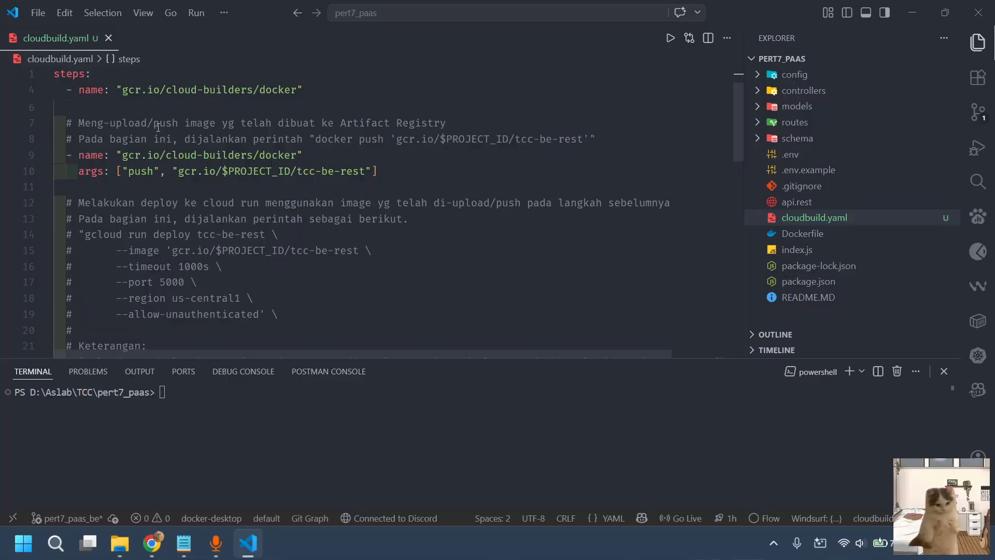
left_click_drag(338, 118, 447, 123)
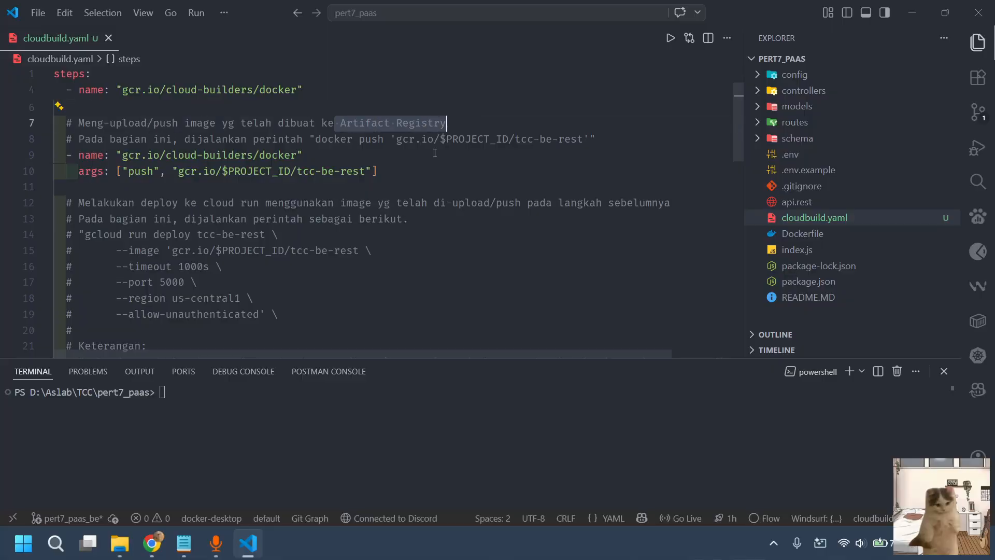
left_click(253, 171)
left_click_drag(378, 171, 209, 155)
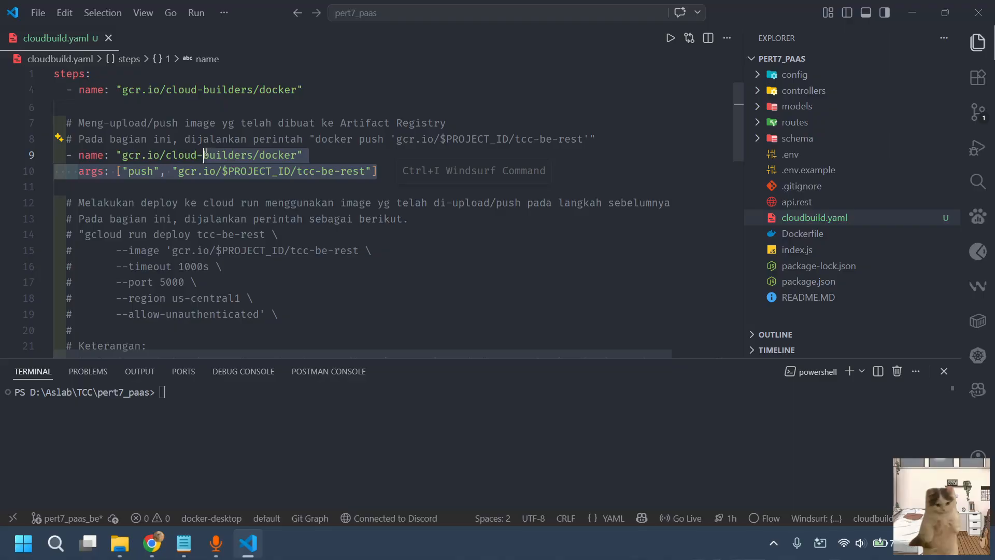
left_click(430, 129)
Examine the gcloud Cloud Run deploy arguments and the logging option in the rest of cloudbuild.yaml
scroll(416, 205, "down", 7)
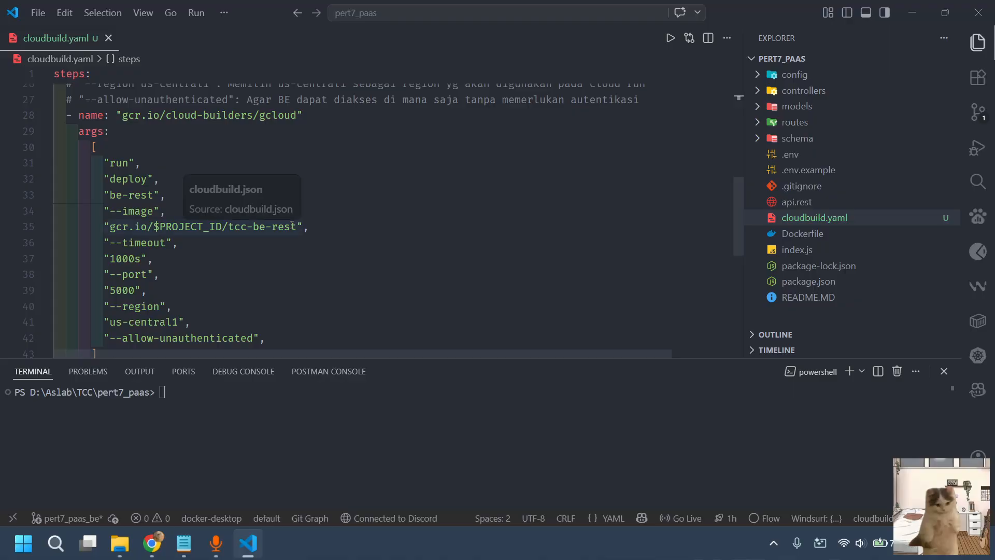
scroll(254, 275, "down", 1)
left_click(236, 301)
left_click_drag(236, 301, 184, 98)
scroll(206, 182, "down", 2)
scroll(206, 183, "down", 1)
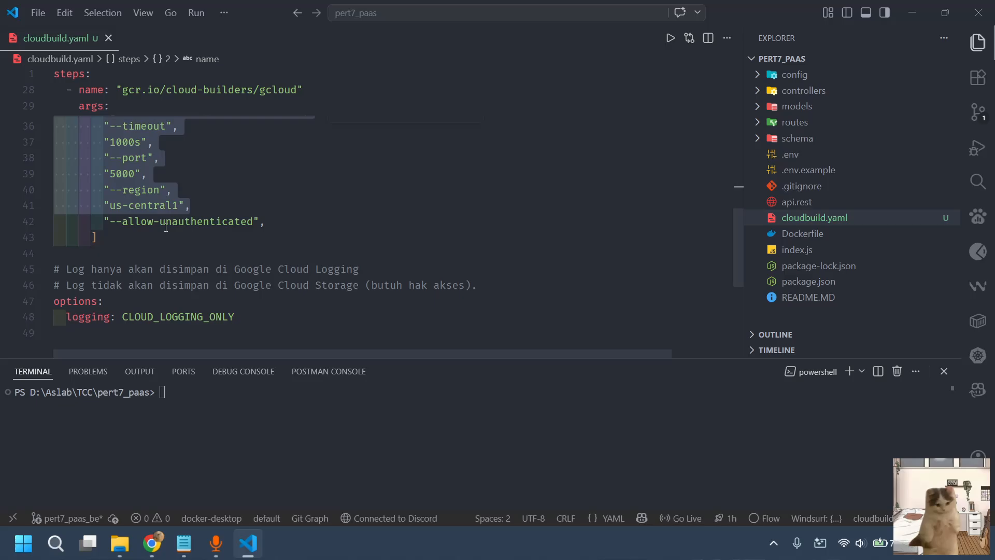
left_click(208, 185)
scroll(223, 186, "up", 4)
left_click(224, 186)
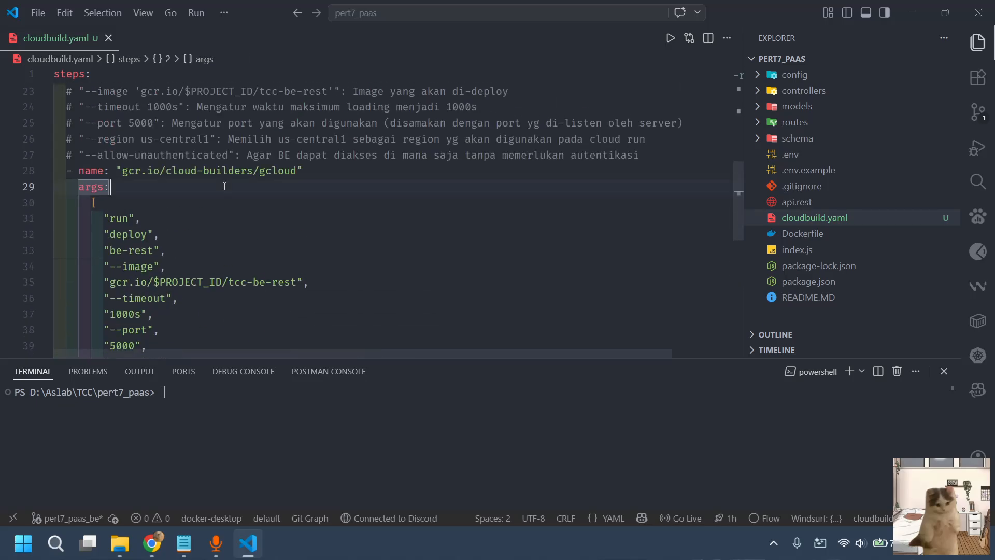
scroll(225, 186, "down", 5)
scroll(238, 280, "up", 10)
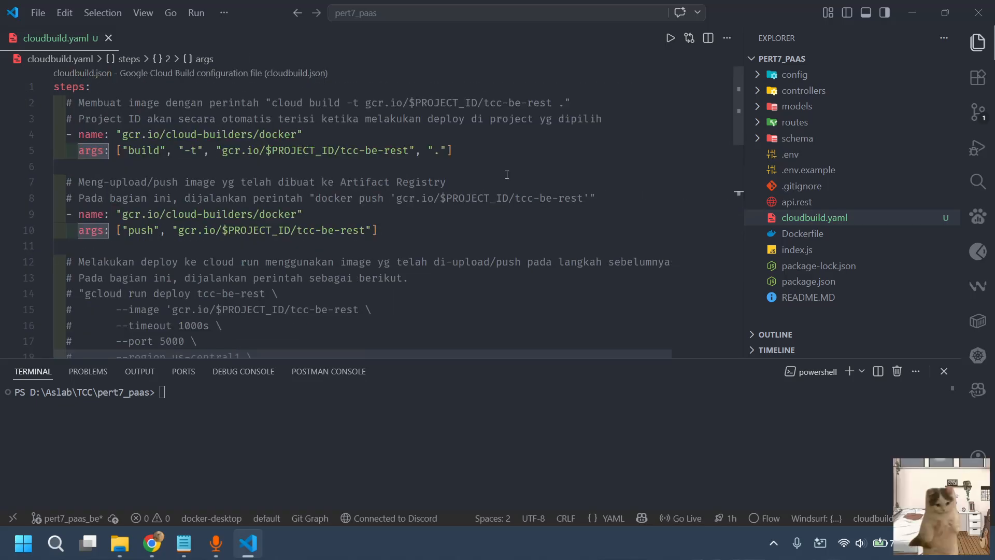
Commit cloudbuild.yaml with the message "ci/cd : Deploy untuk BE" and publish the pert7_paas_be branch
left_click(979, 113)
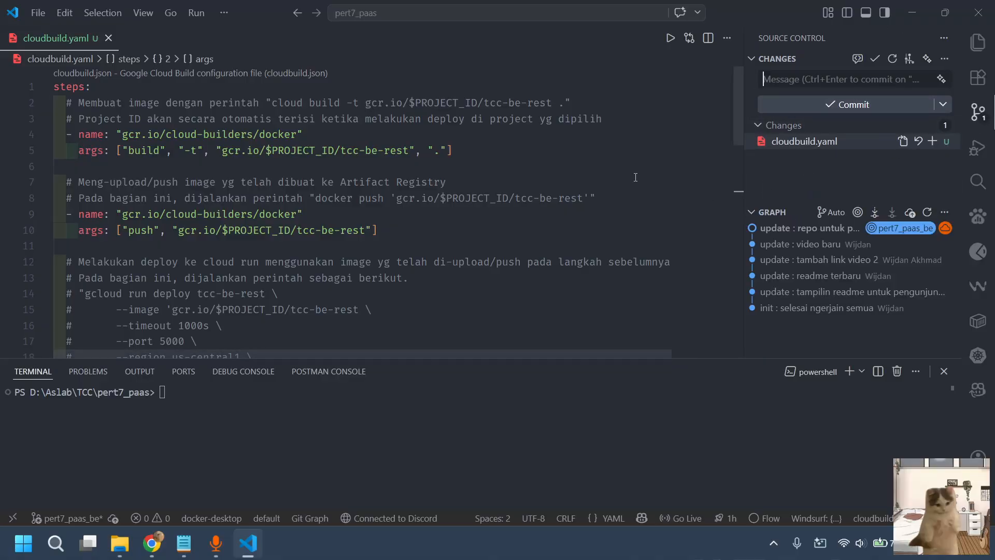
type("ci")
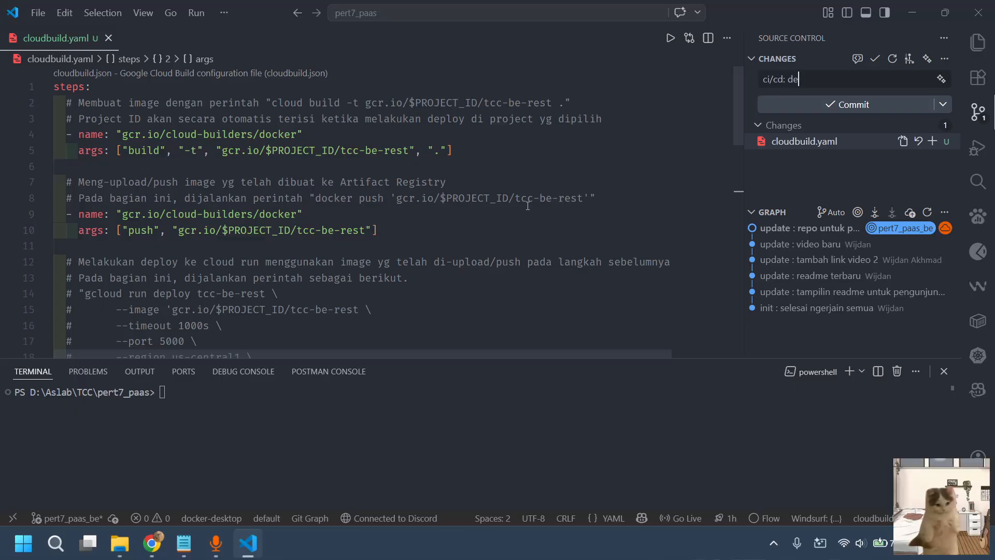
type("/cd :")
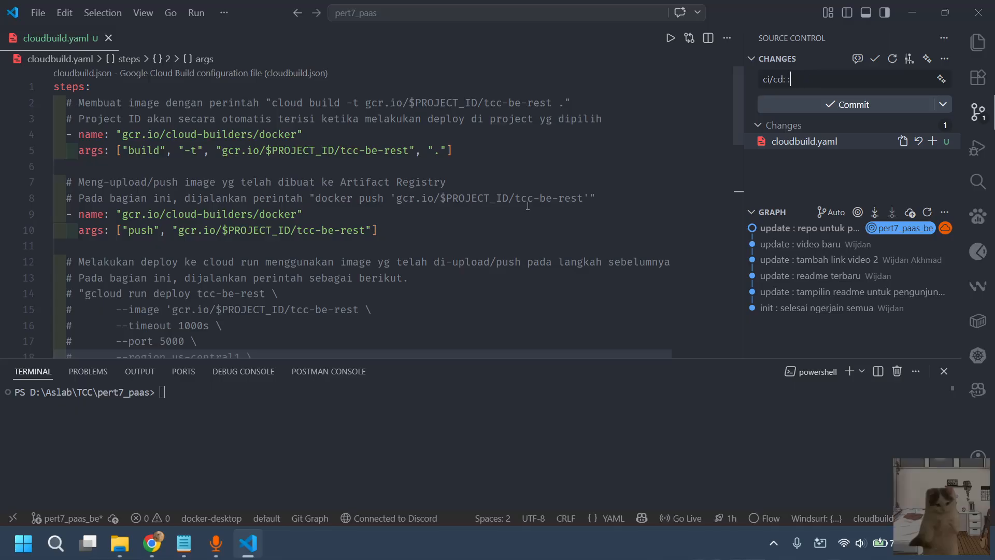
key("BackSpace")
type(":")
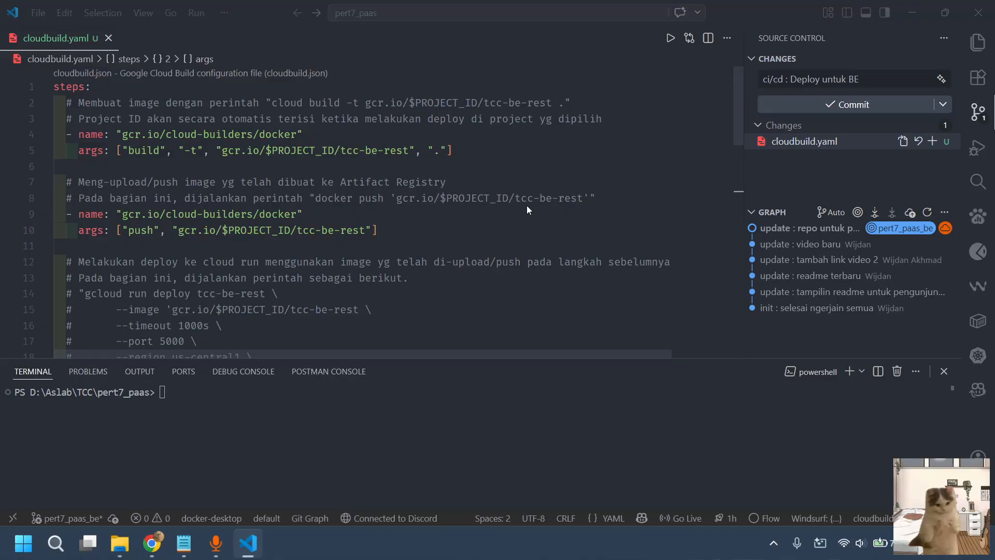
key("ctrl+Return")
key("Return")
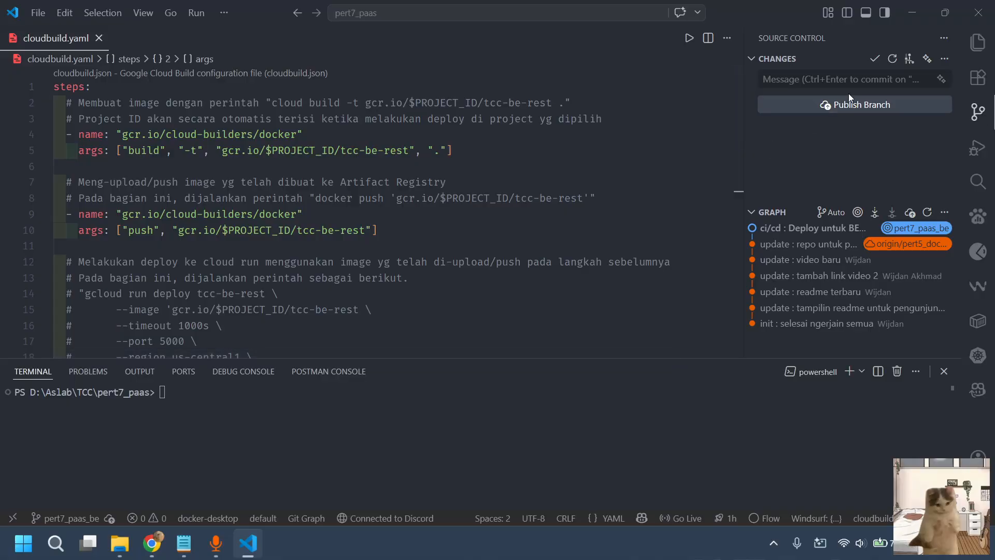
left_click(854, 105)
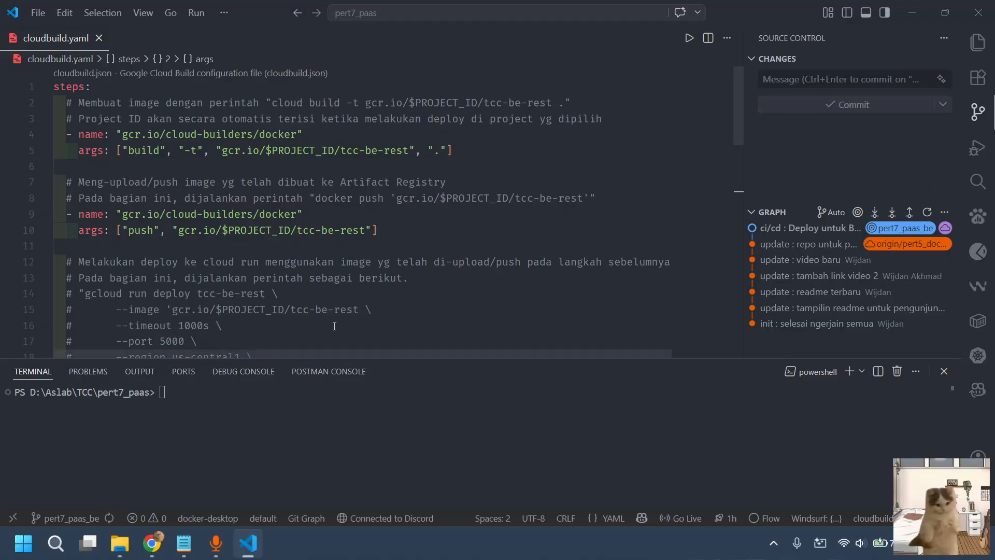
Switch to Chrome, look for pert7_paas_be in the praktikum_tcc_2025-2026 repository's branch list, and reload the repository page
left_click(152, 543)
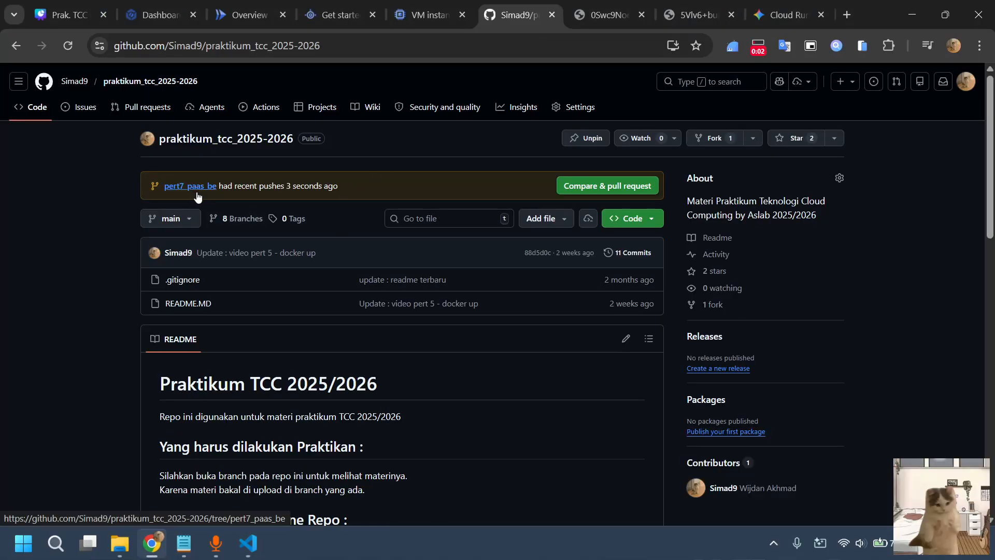
left_click(191, 222)
scroll(199, 357, "down", 1)
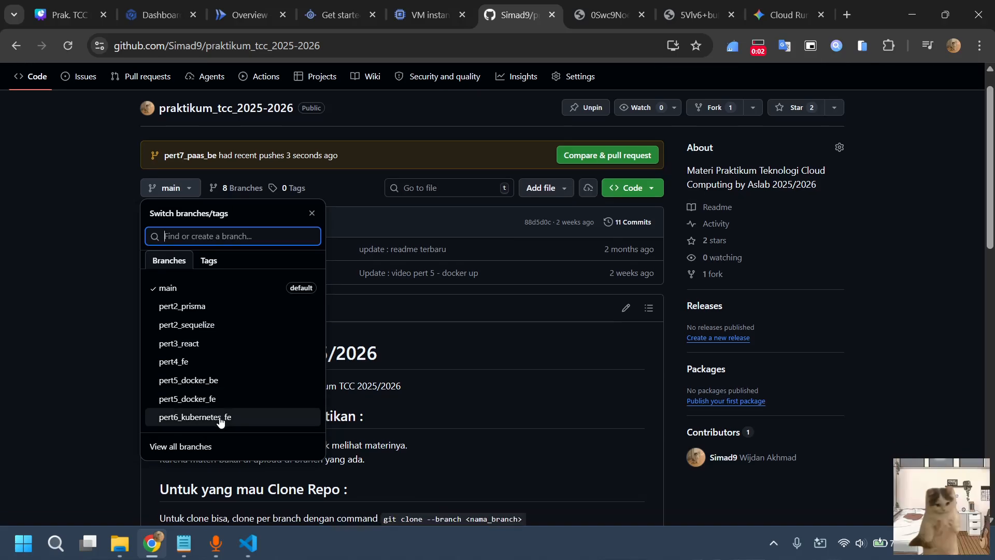
left_click(1, 287)
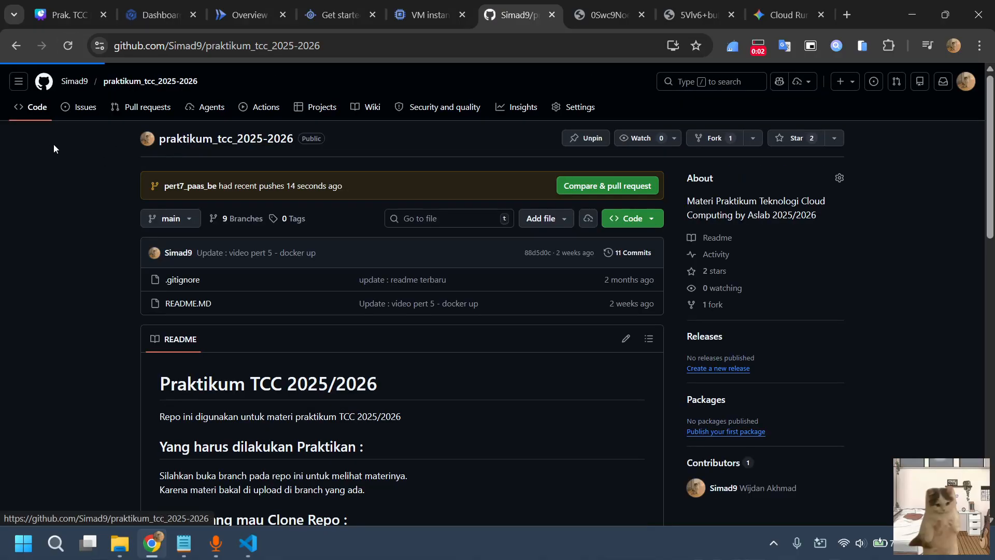
Look for pert7_paas_be in the repository's branch list and skim the main branch page
left_click(187, 218)
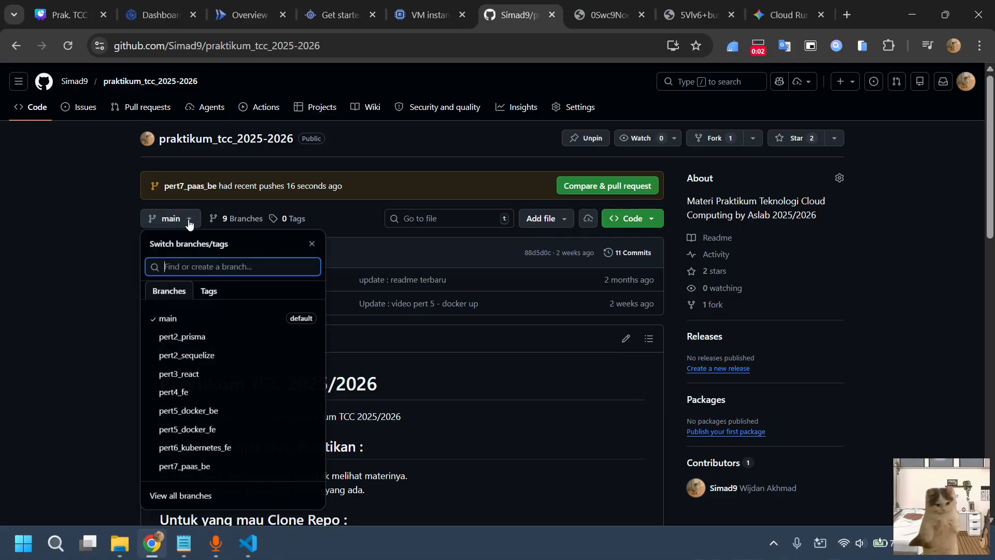
scroll(222, 406, "down", 1)
left_click(97, 338)
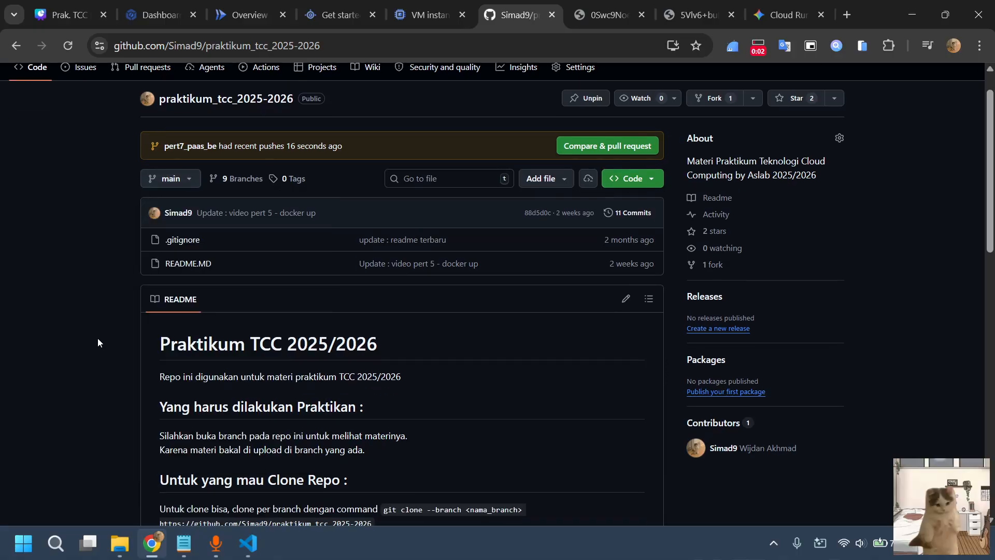
scroll(435, 287, "up", 1)
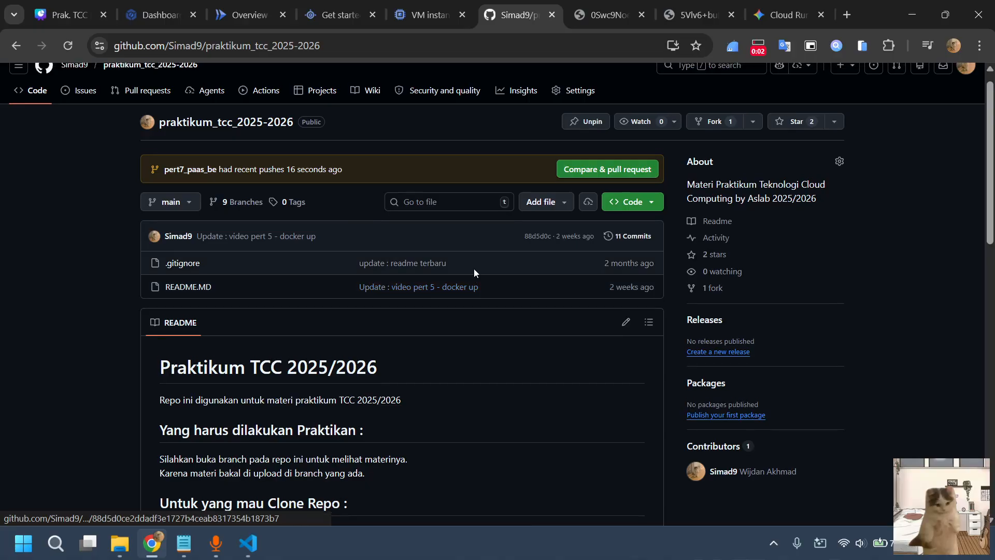
scroll(351, 250, "up", 1)
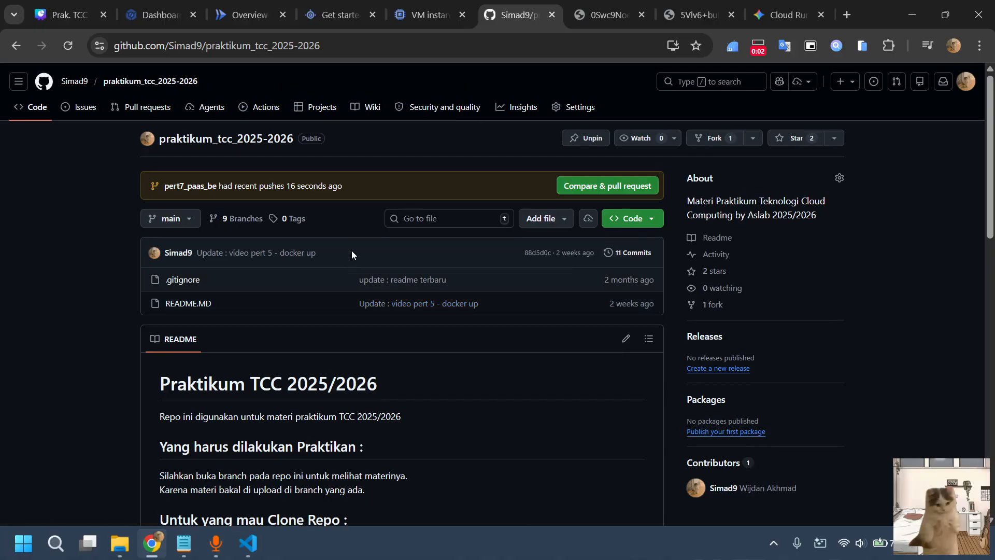
Switch to the Google Cloud console, search for "cloud build" and open the Cloud Build product page
left_click(133, 5)
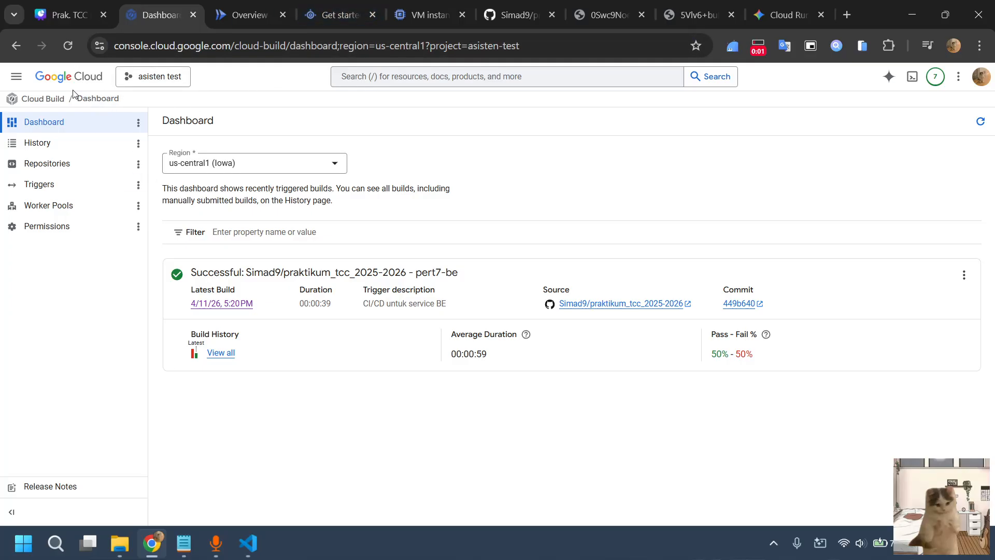
left_click(410, 77)
type("cl")
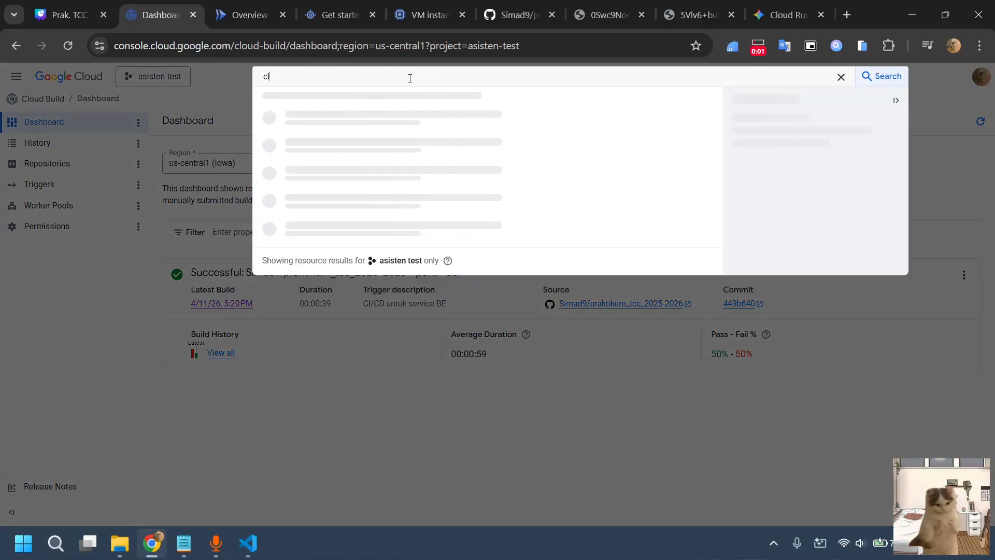
type("oud build")
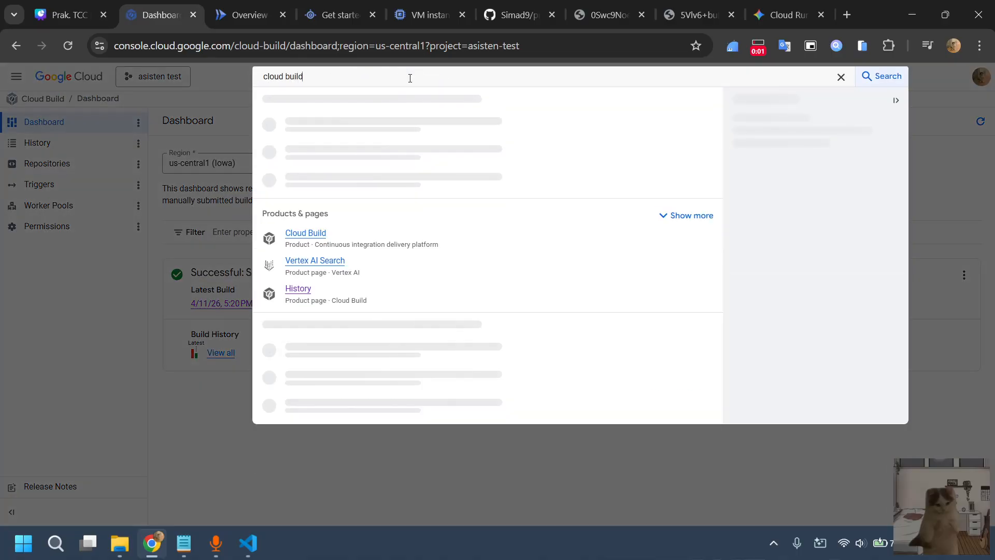
left_click(311, 234)
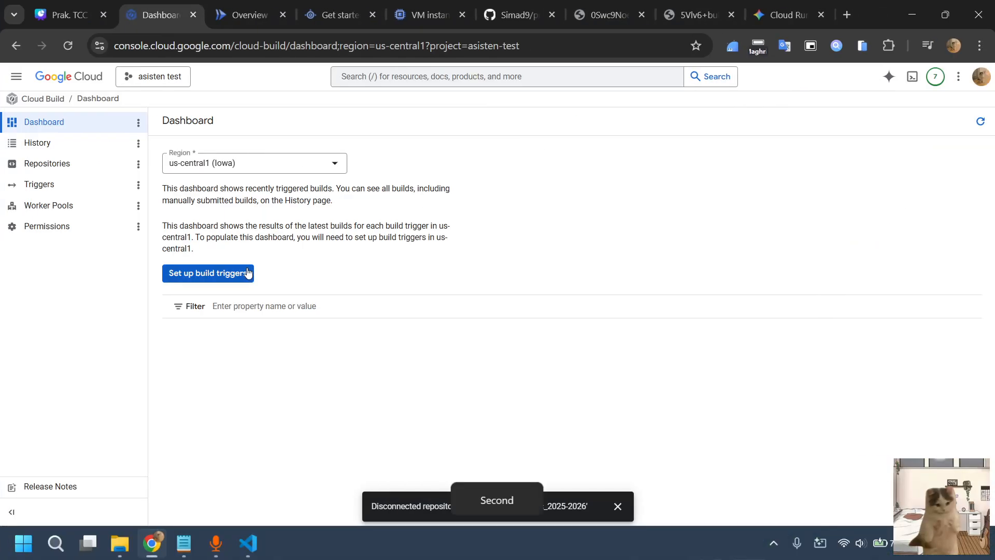
Dismiss the notification, refresh the Cloud Build dashboard, and look through the build history, repositories and triggers
left_click(618, 508)
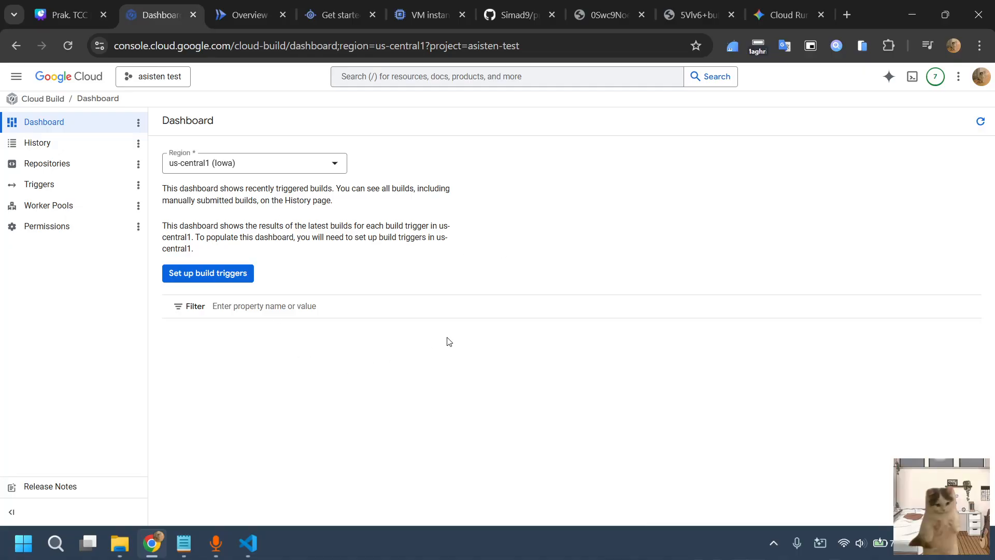
left_click(981, 122)
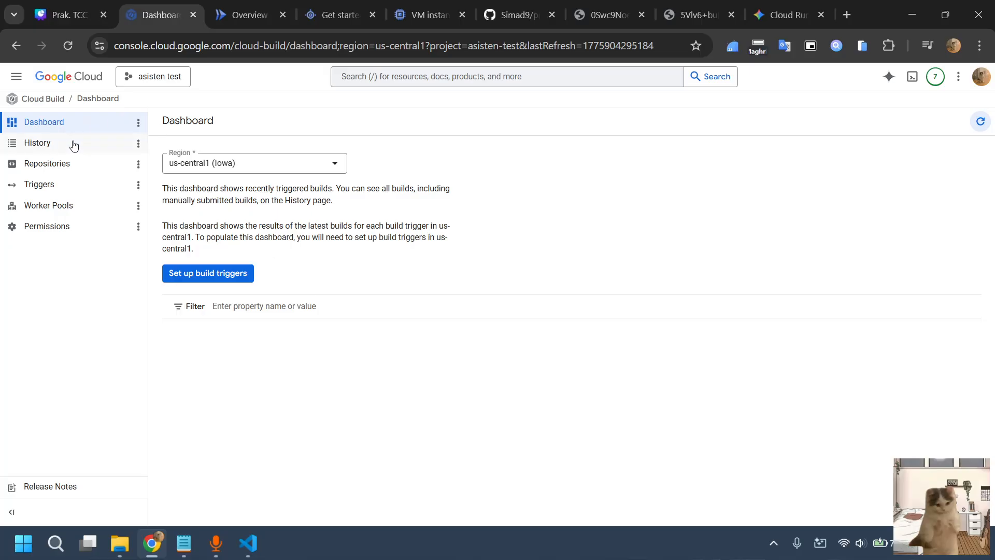
left_click(38, 150)
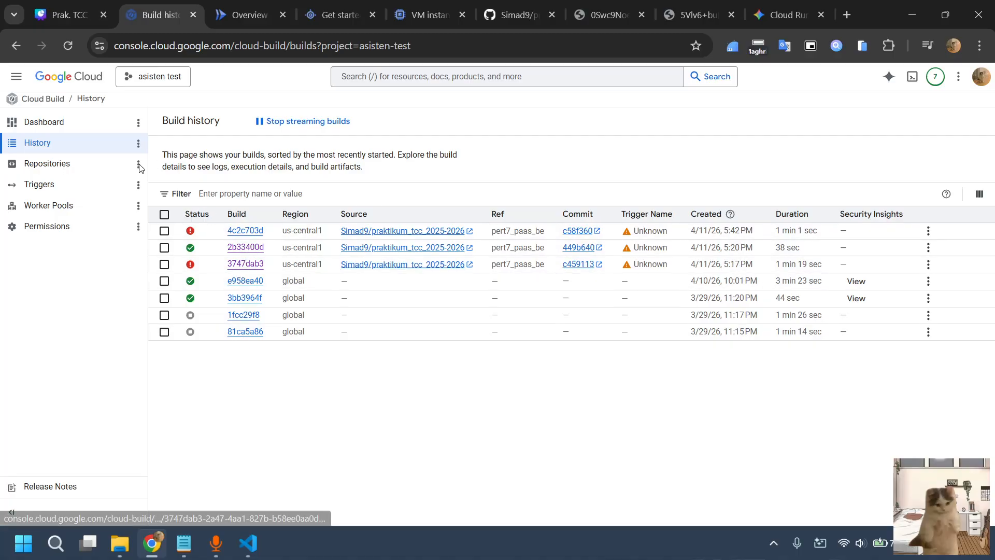
left_click(73, 165)
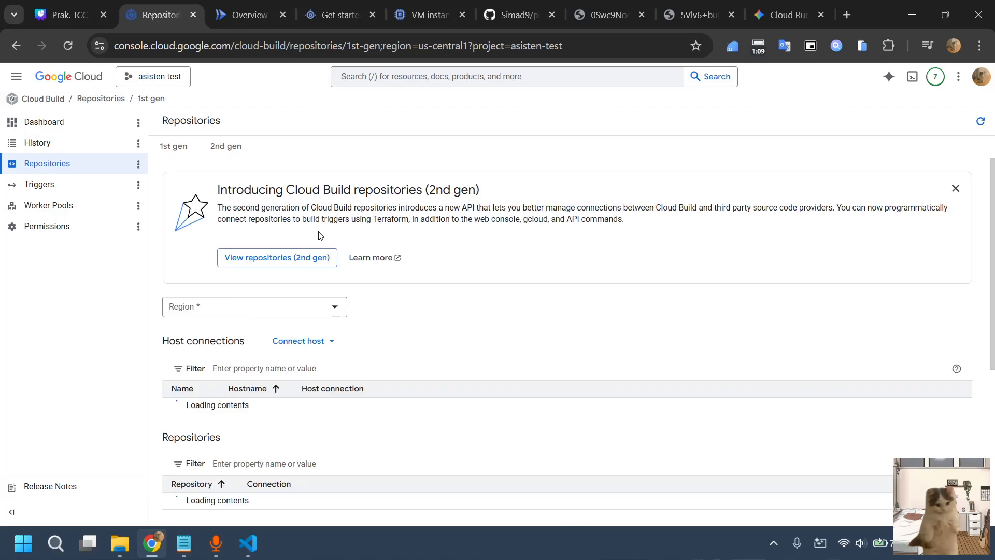
scroll(200, 251, "down", 2)
scroll(200, 250, "down", 3)
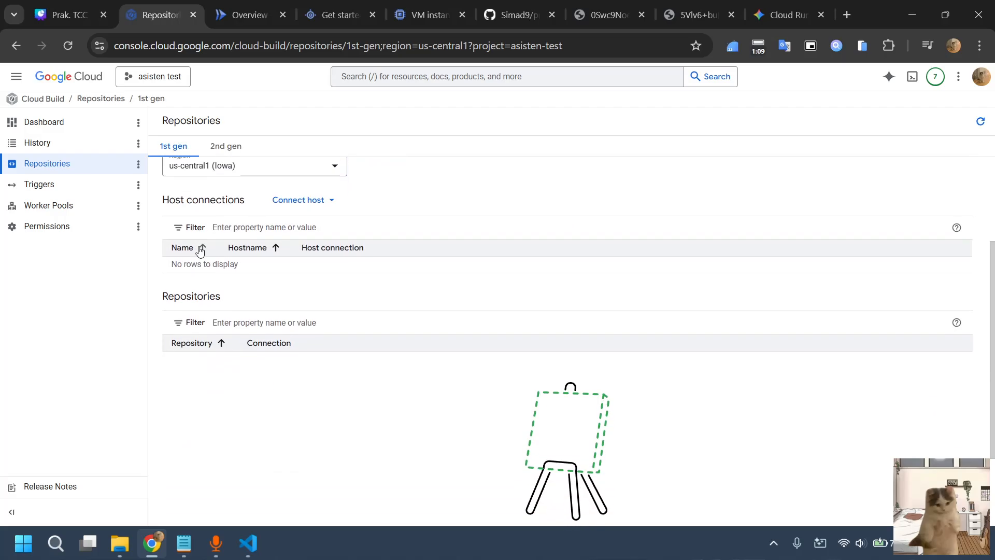
scroll(376, 357, "up", 3)
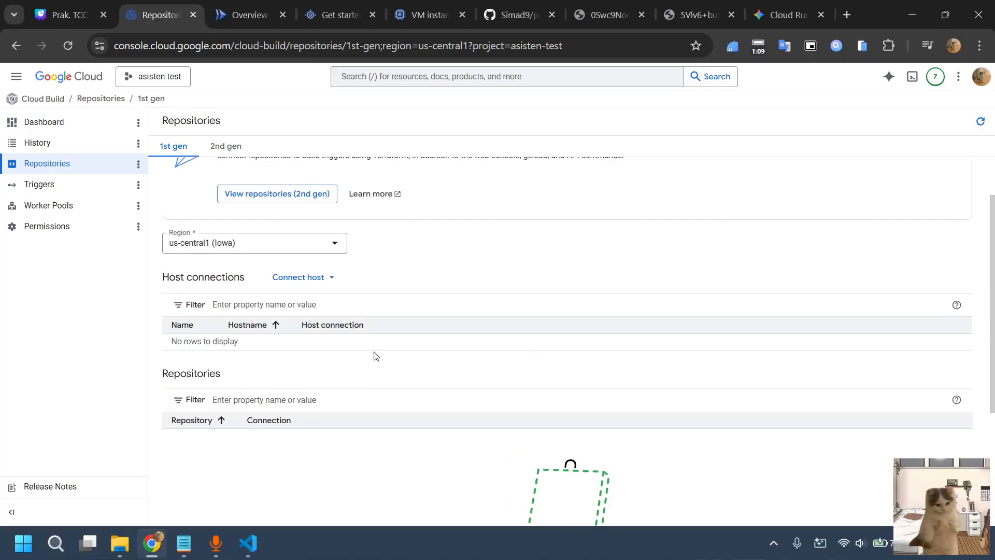
left_click(71, 190)
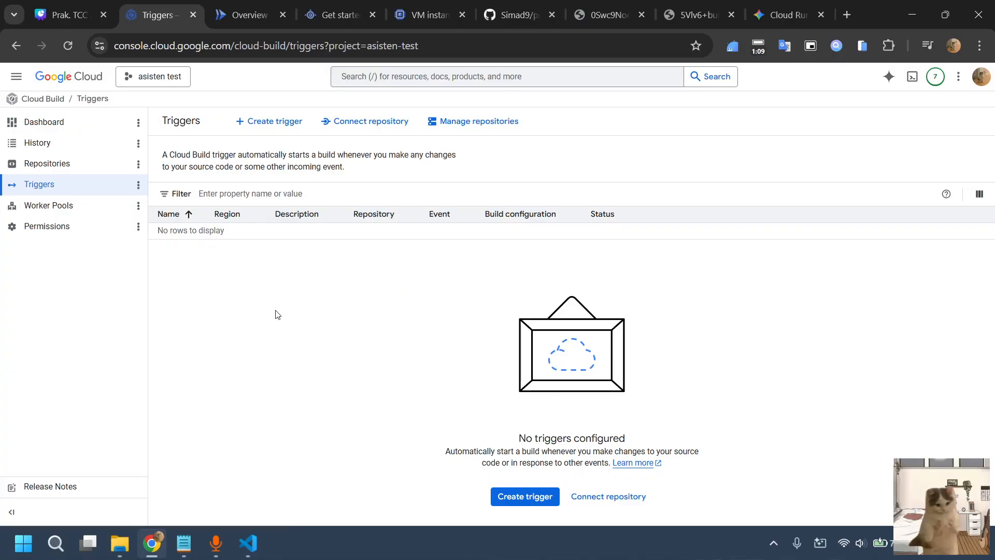
Open the Cloud Build permissions and review the service account's list of roles
left_click(41, 233)
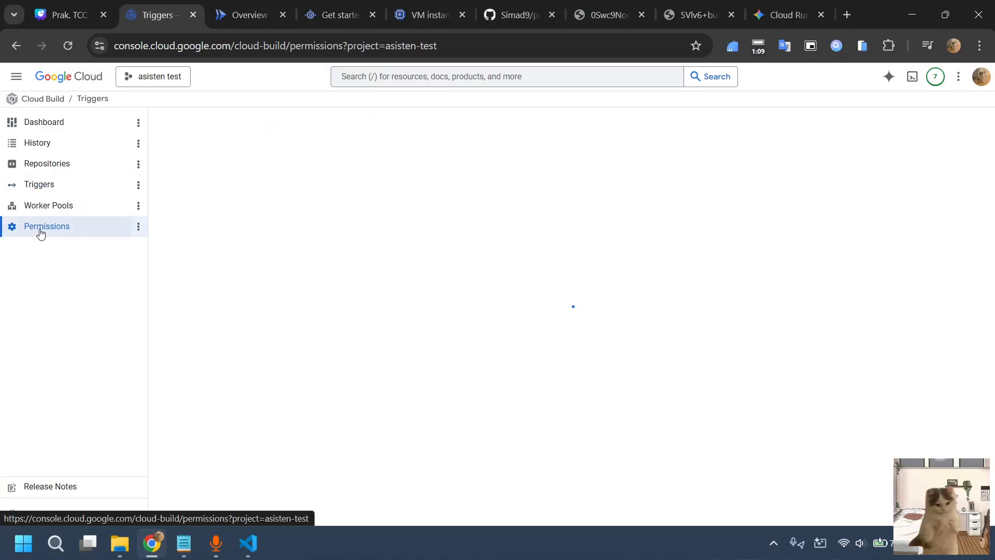
scroll(365, 228, "down", 2)
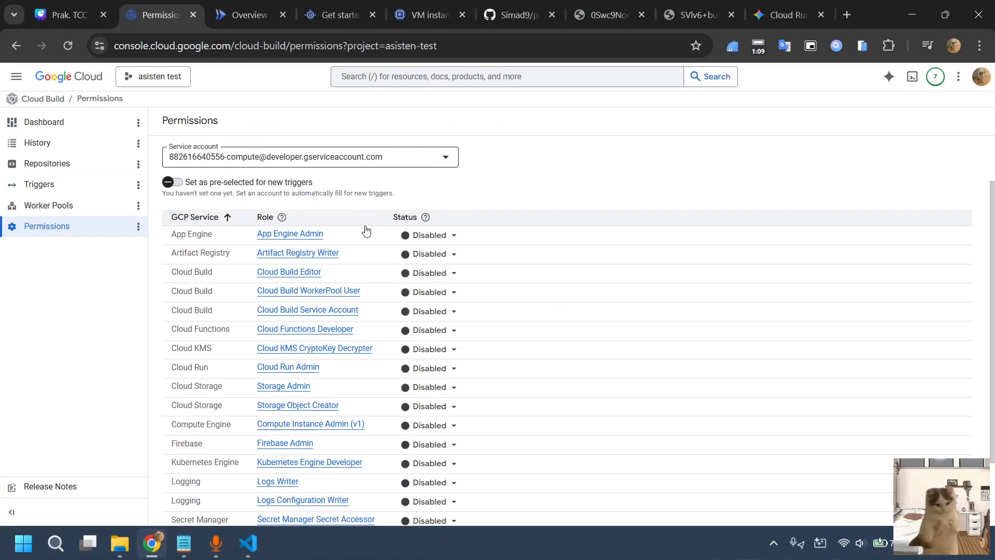
scroll(366, 228, "up", 2)
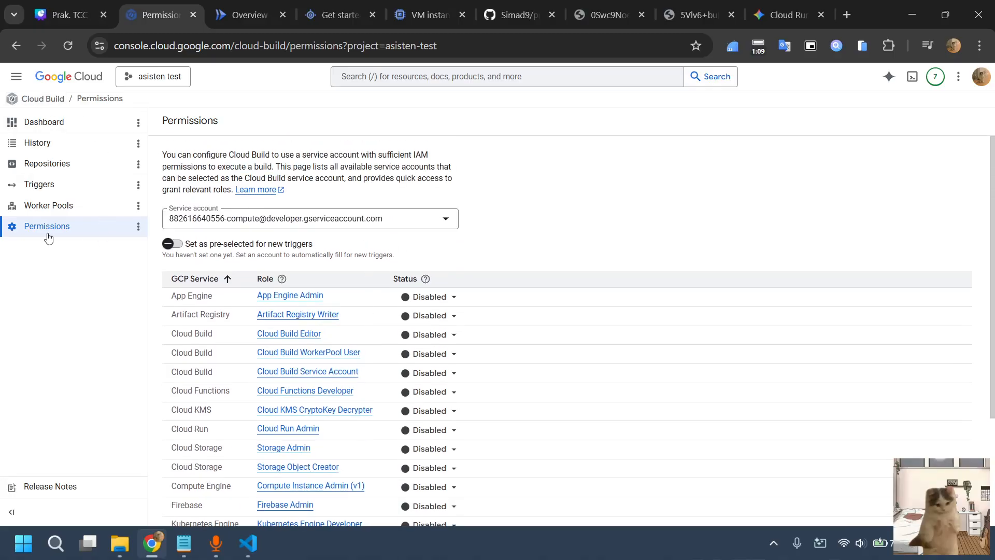
scroll(367, 210, "down", 3)
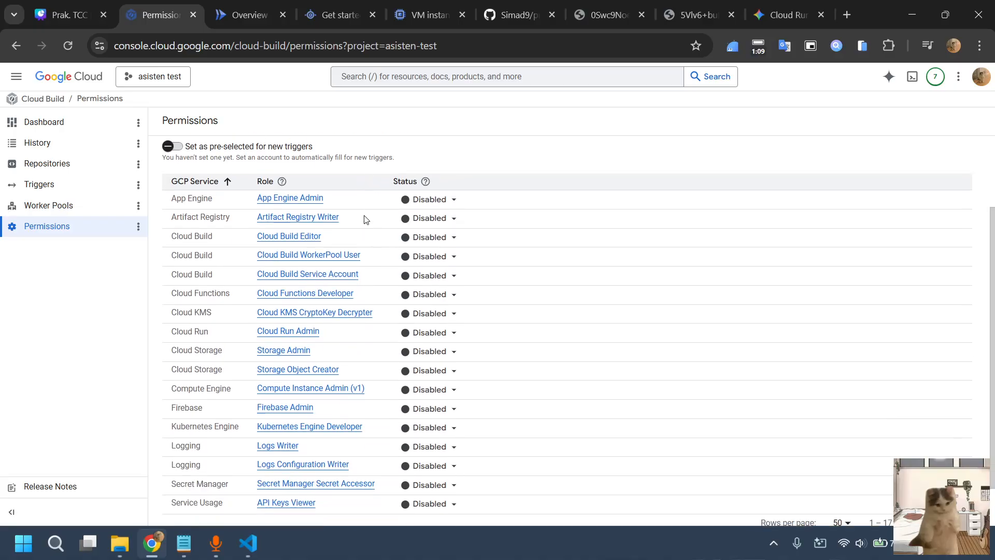
scroll(365, 218, "up", 2)
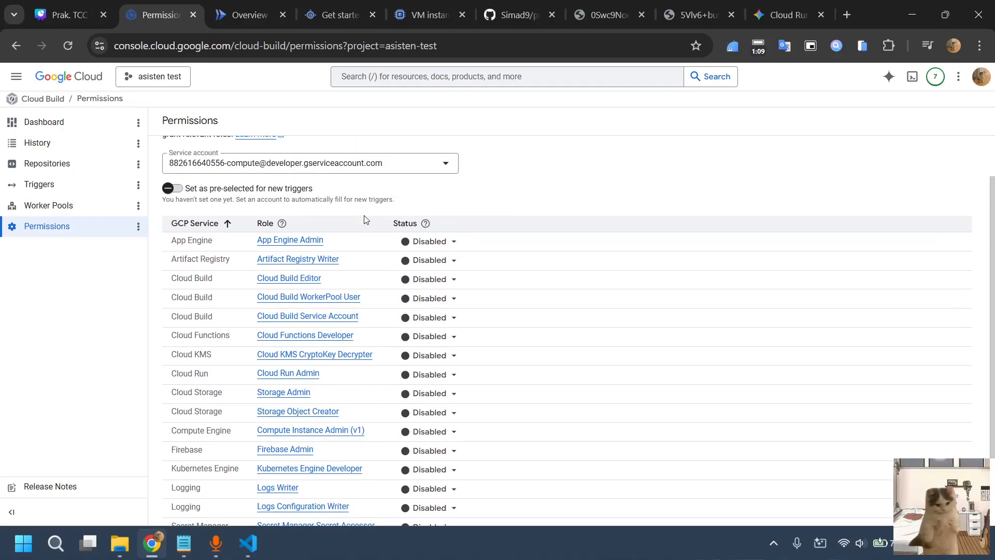
Switch the permissions view to the appspot service account and return it to the compute service account
left_click(395, 164)
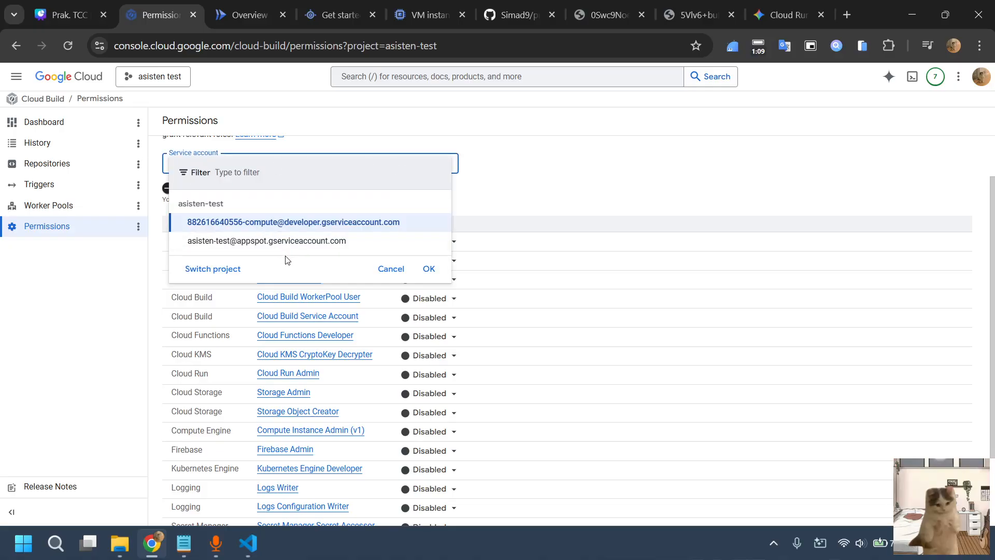
left_click(365, 242)
left_click(377, 230)
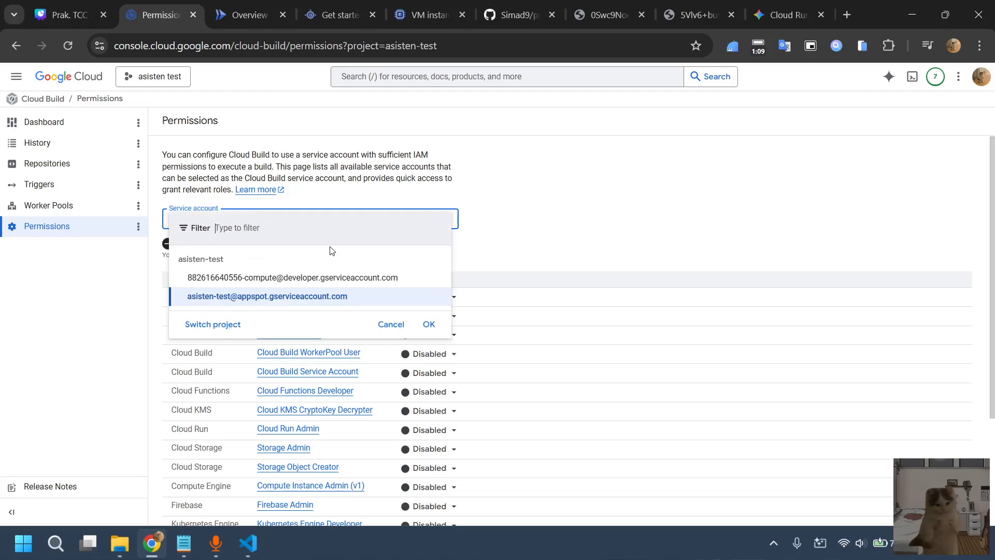
left_click(278, 276)
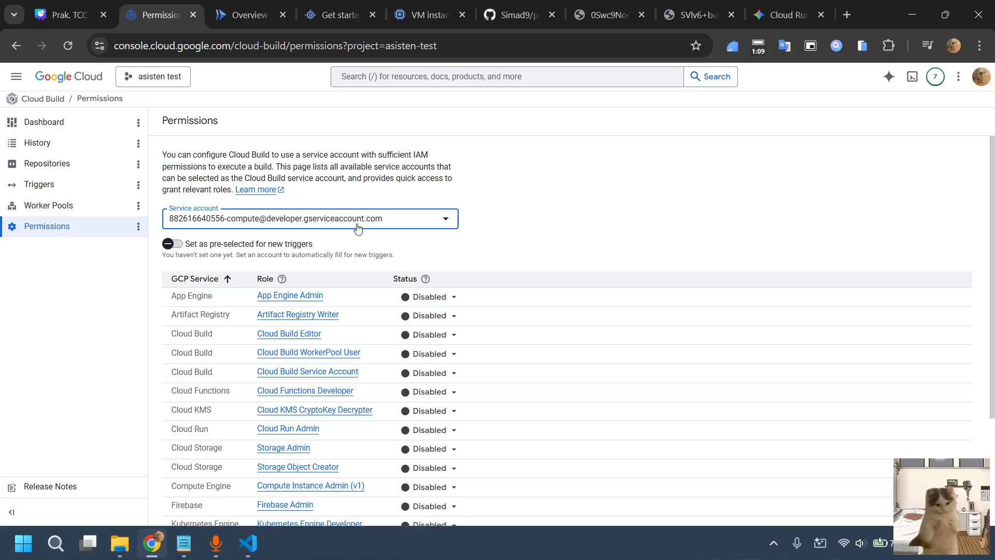
scroll(392, 227, "down", 1)
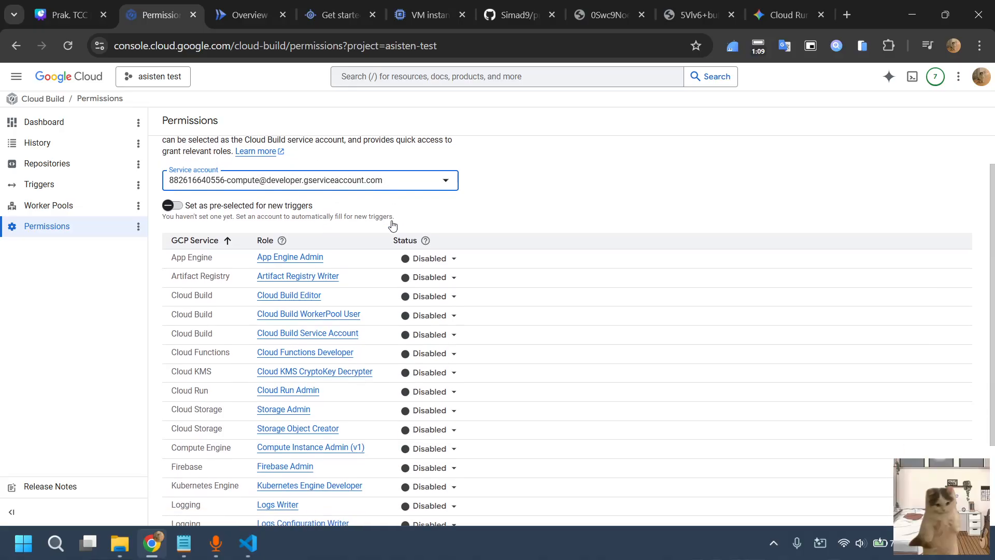
left_click(394, 183)
left_click(325, 238)
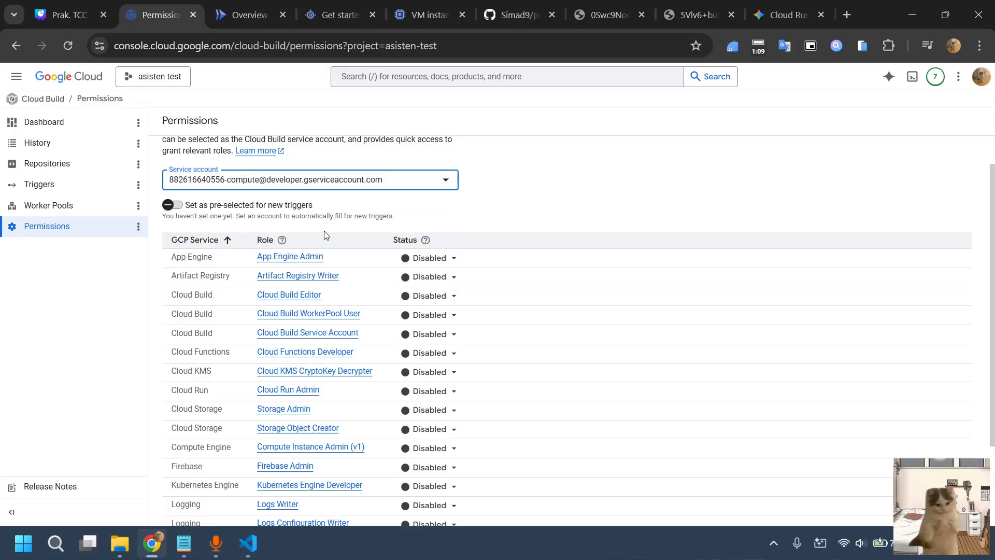
Enable App Engine Admin for the compute service account, try granting it impersonation of that same account, and close the role assignment
scroll(450, 202, "down", 2)
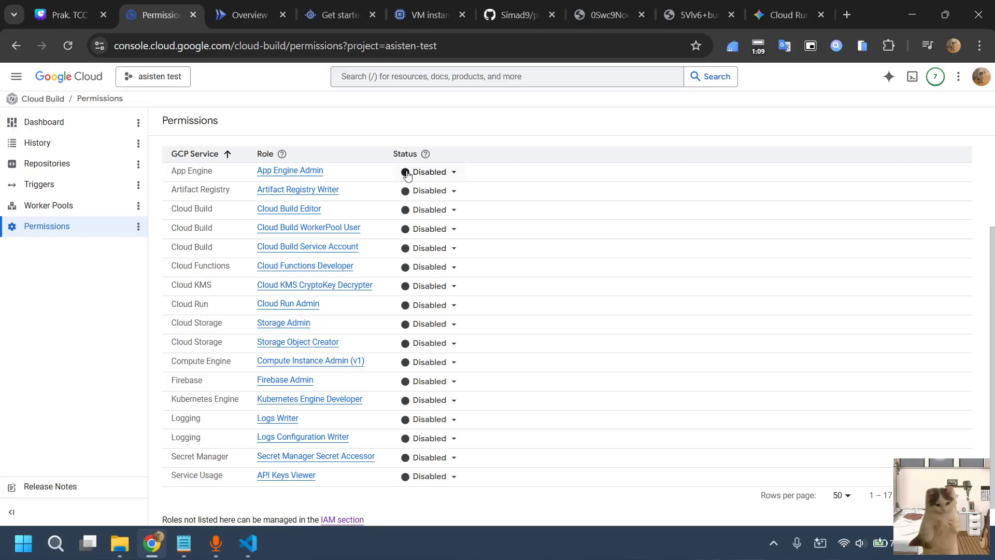
left_click(430, 173)
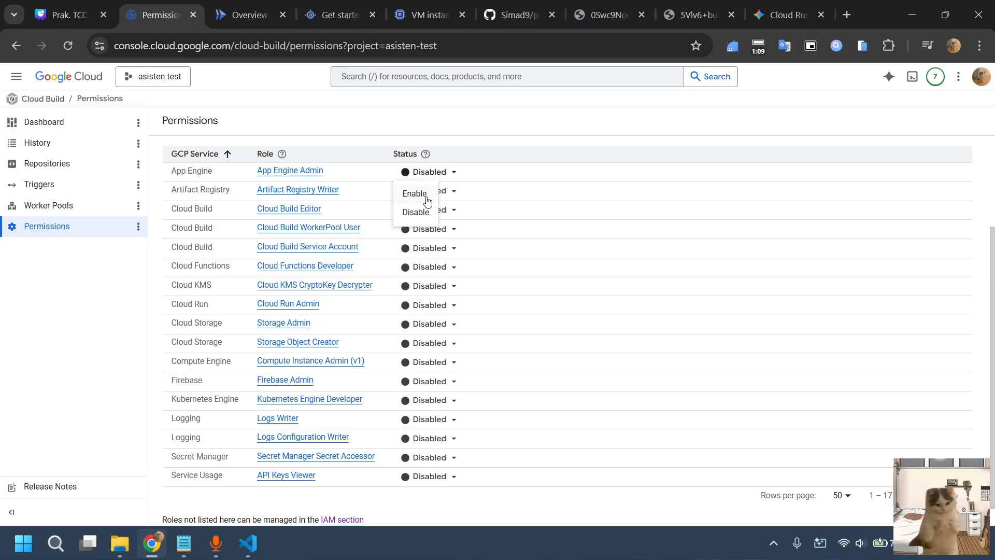
left_click(417, 194)
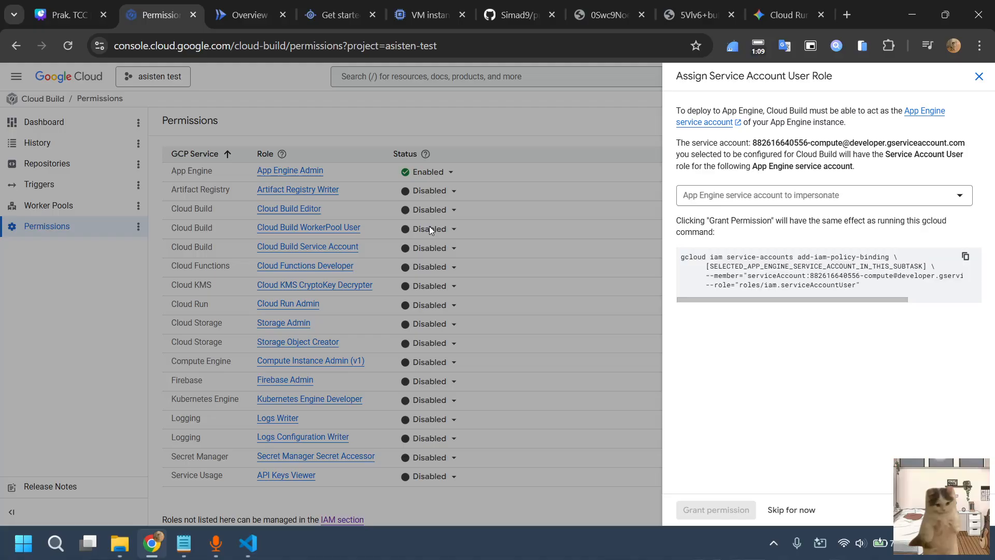
left_click(797, 203)
left_click(797, 252)
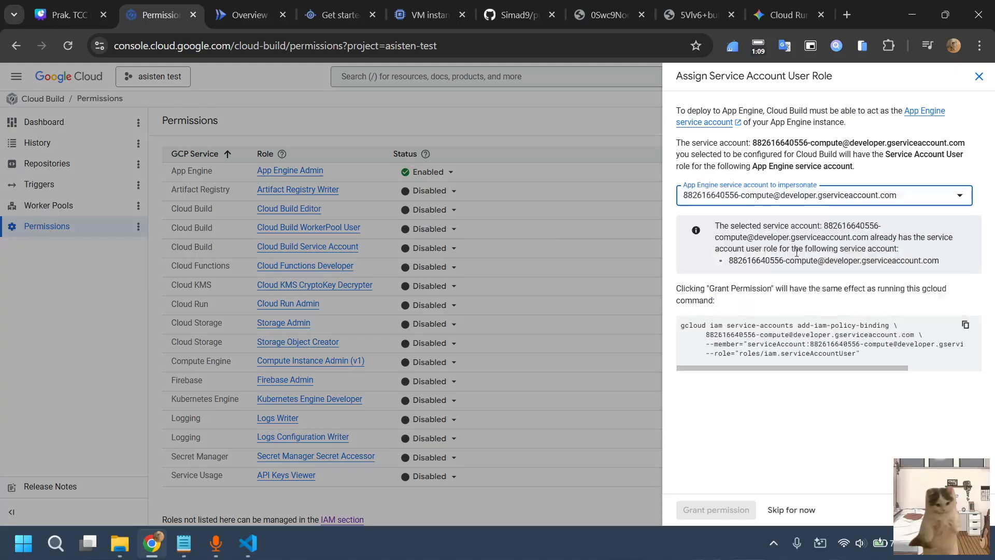
mouse_move(733, 498)
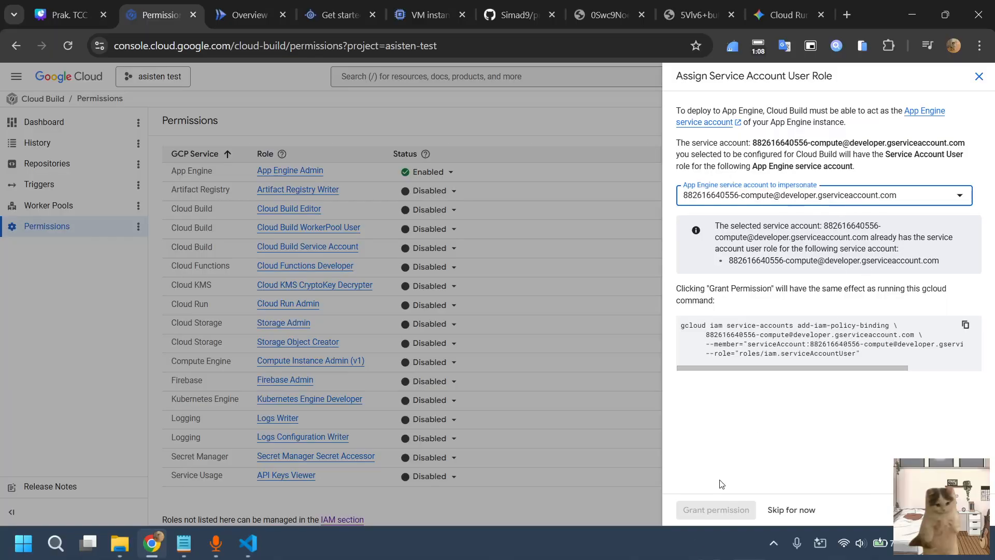
left_click(711, 510)
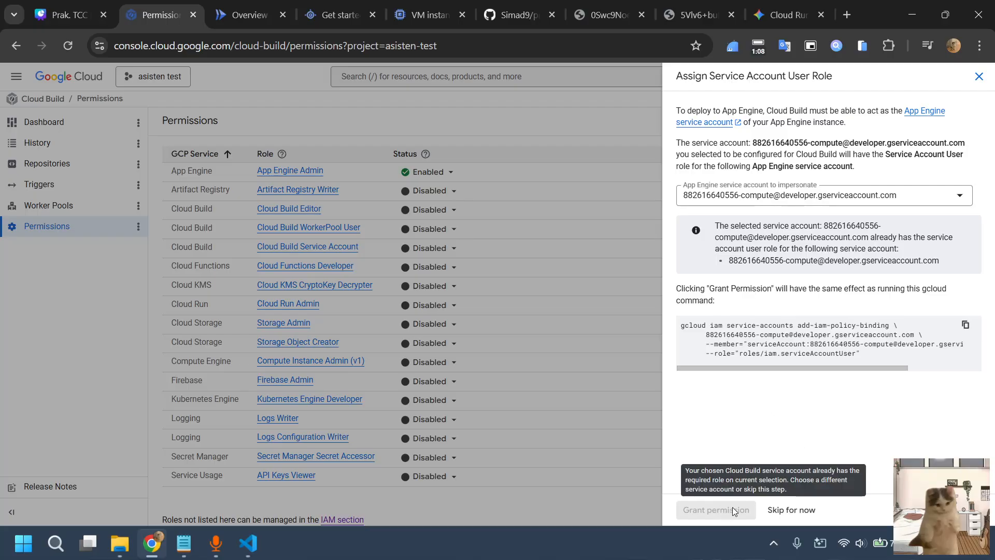
left_click(978, 78)
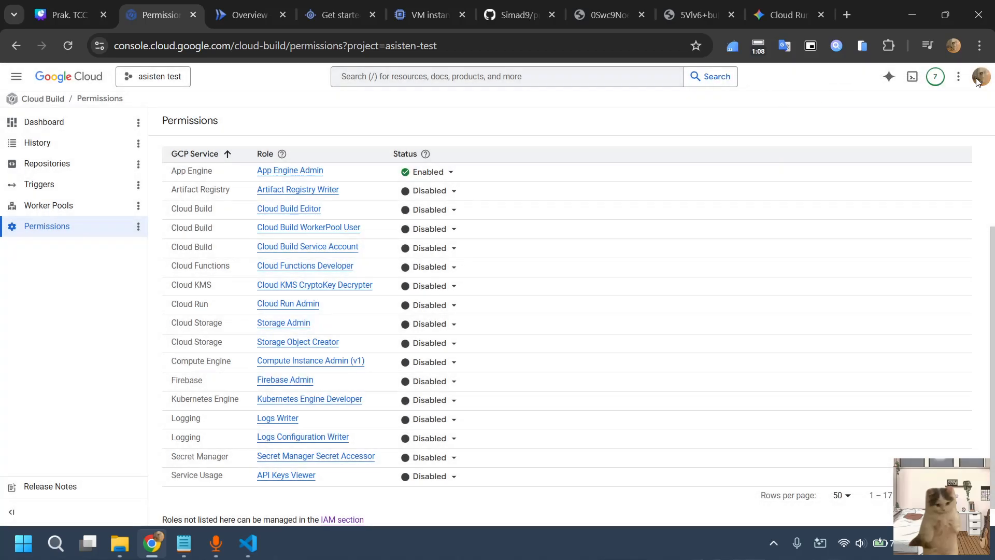
Enable the Artifact Registry Writer and Cloud Build Editor roles for the compute service account
left_click(438, 191)
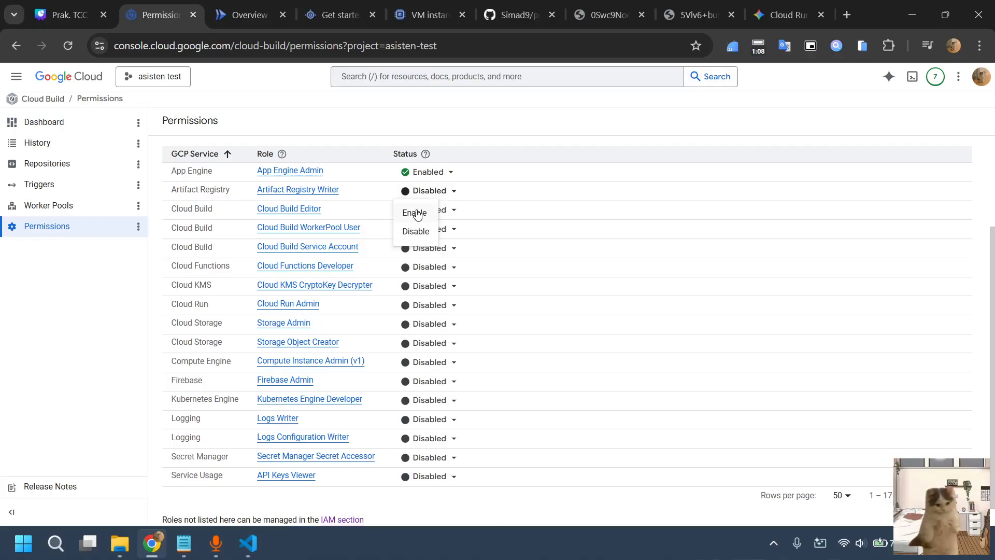
left_click(417, 214)
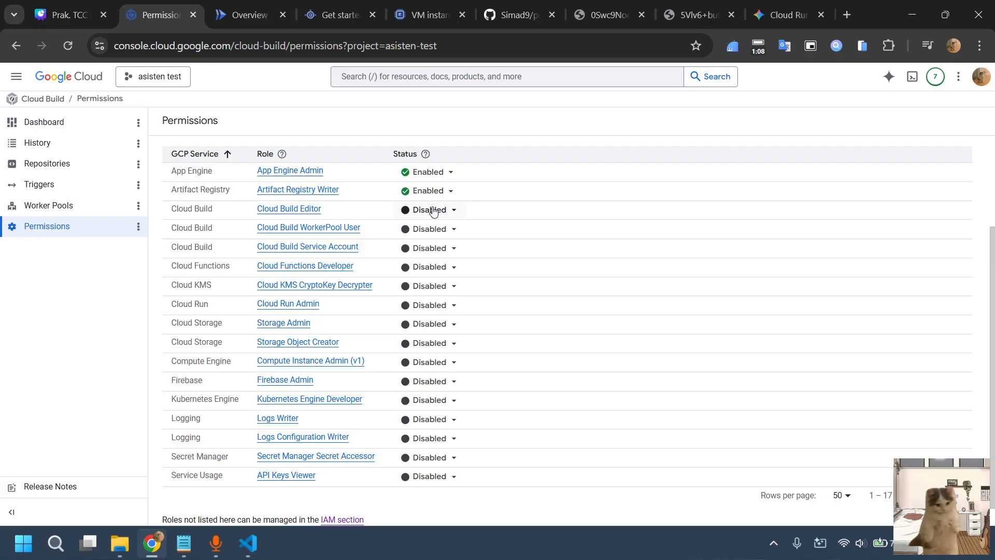
left_click(433, 211)
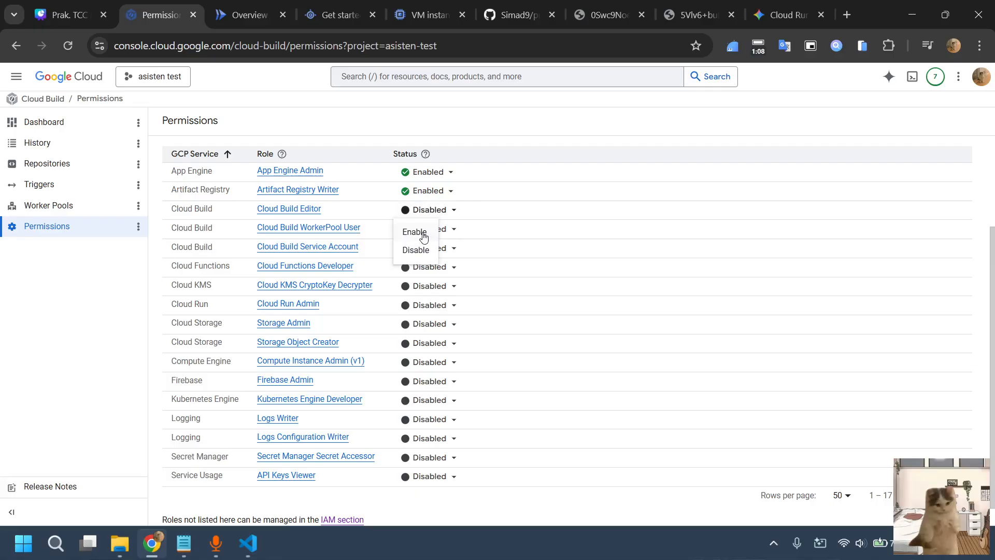
left_click(423, 237)
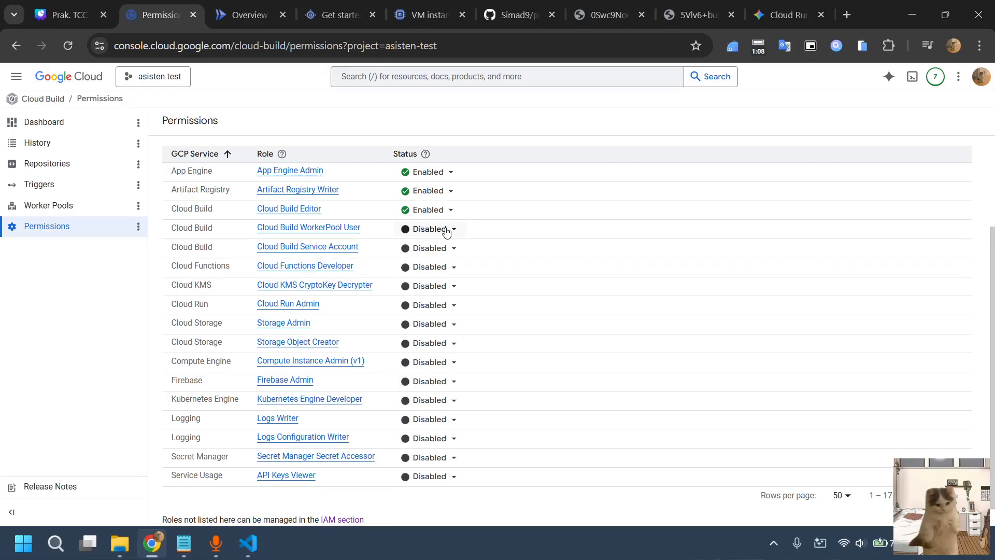
Enable the Cloud Build WorkerPool User and Cloud Build Service Account roles for the compute service account
left_click(446, 230)
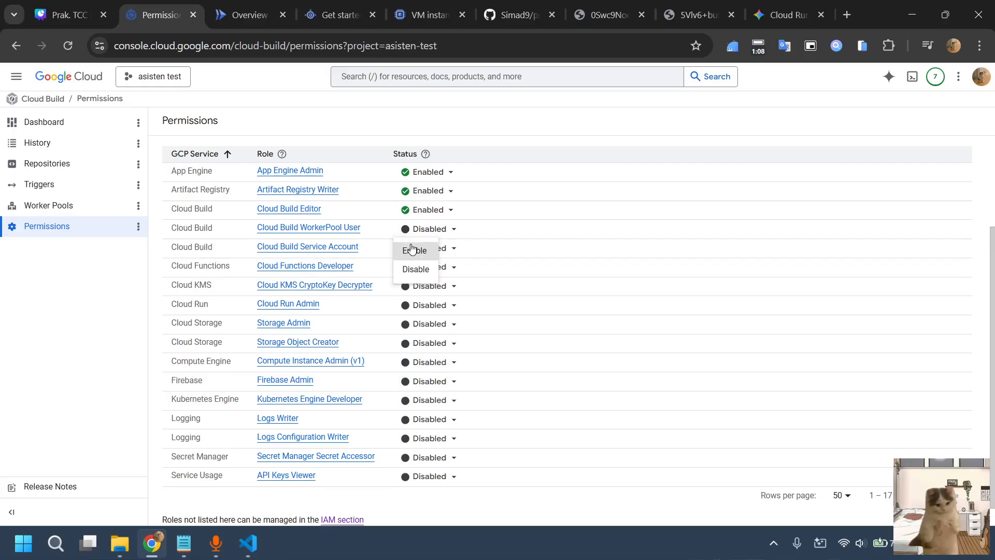
left_click(412, 250)
left_click(413, 248)
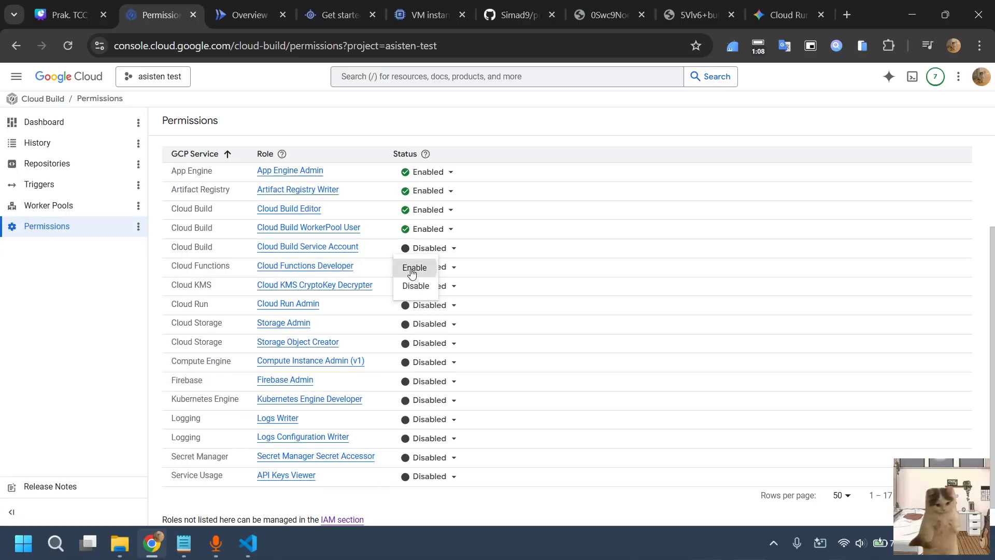
left_click(412, 268)
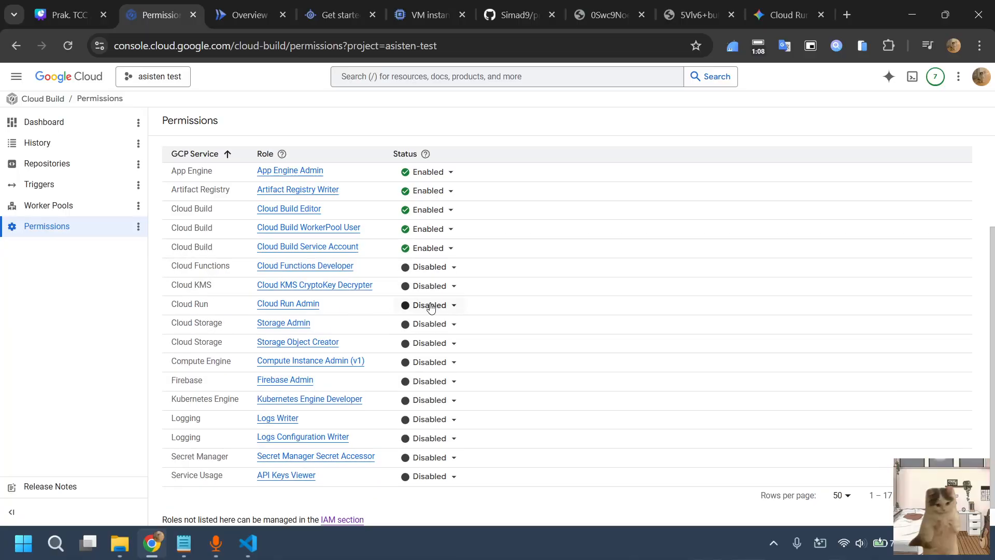
Enable Cloud Run Admin, select the compute service account as the one to impersonate, and close the role assignment
left_click(430, 306)
left_click(413, 325)
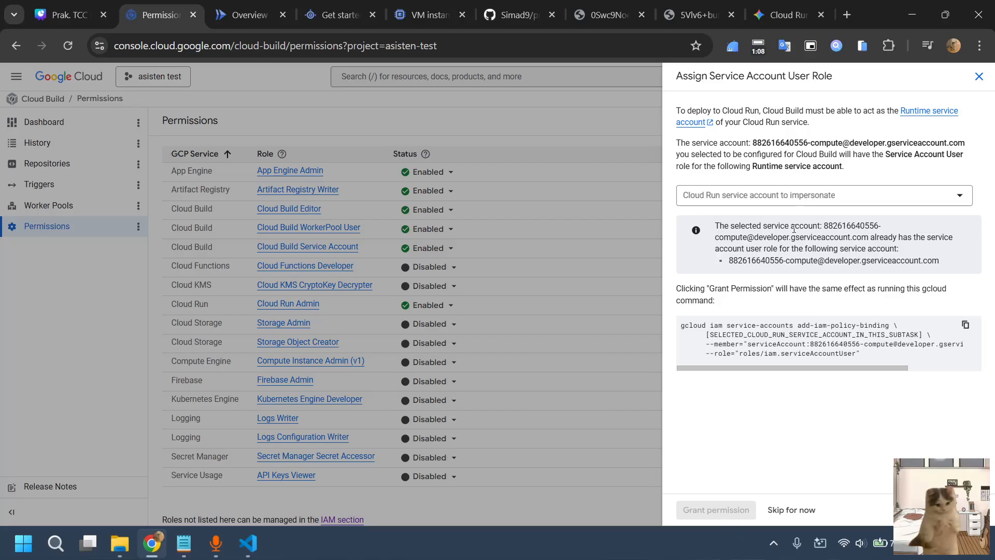
left_click(770, 195)
left_click(778, 250)
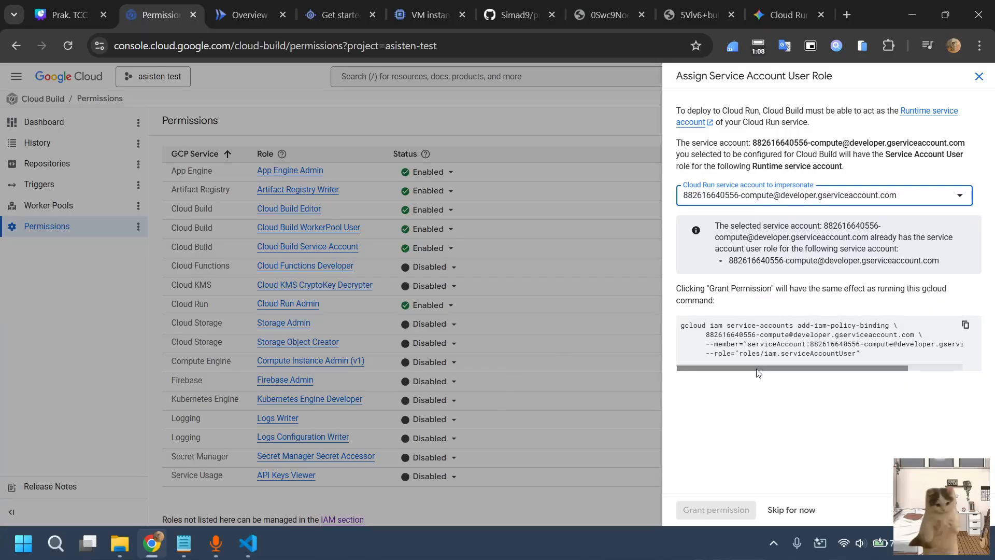
left_click(978, 78)
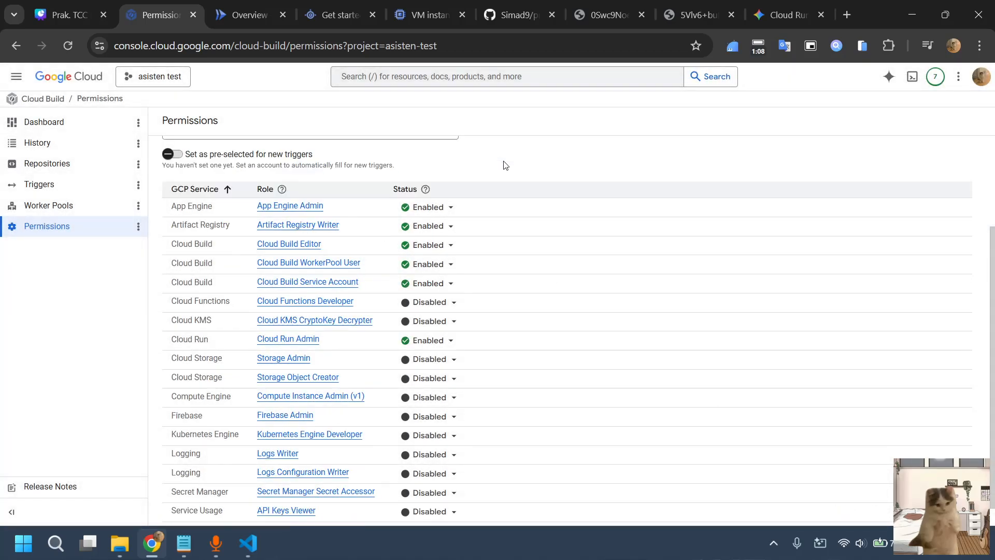
scroll(504, 164, "up", 3)
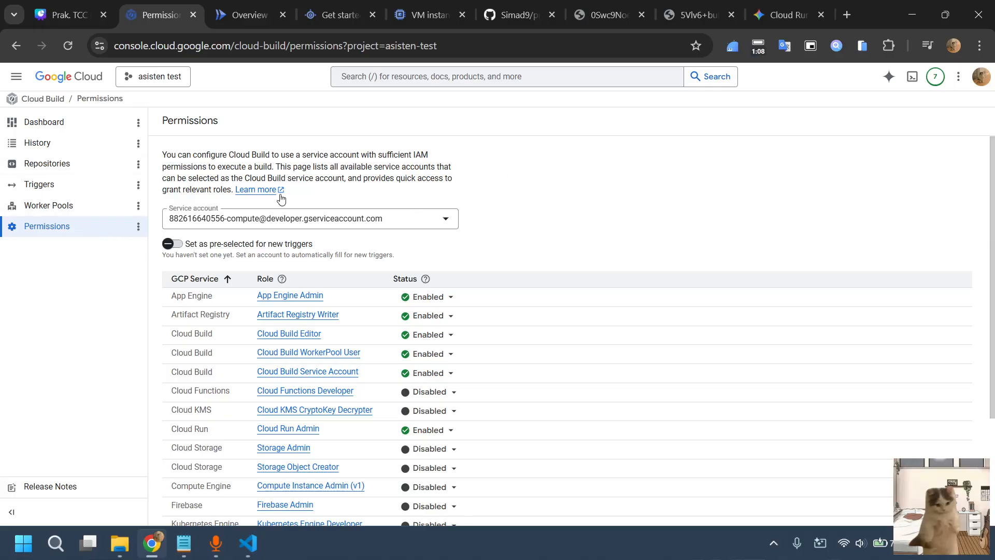
Start creating a new Cloud Build trigger and name it pert7-be
left_click(88, 198)
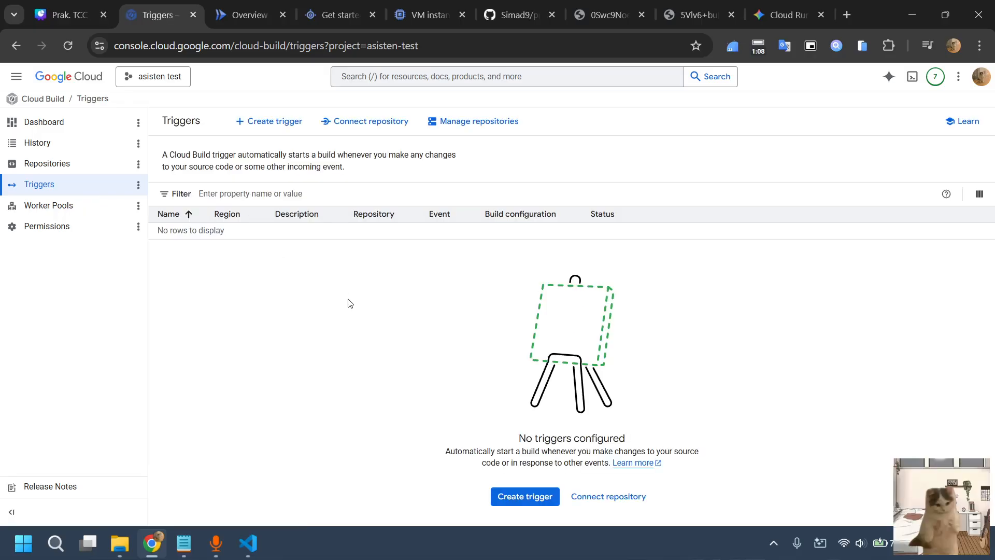
left_click(261, 123)
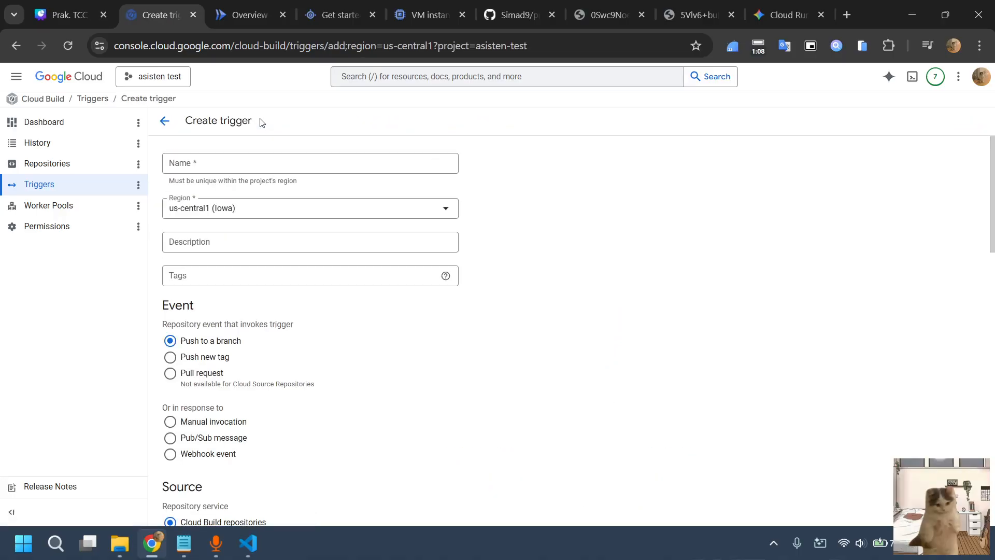
left_click(208, 166)
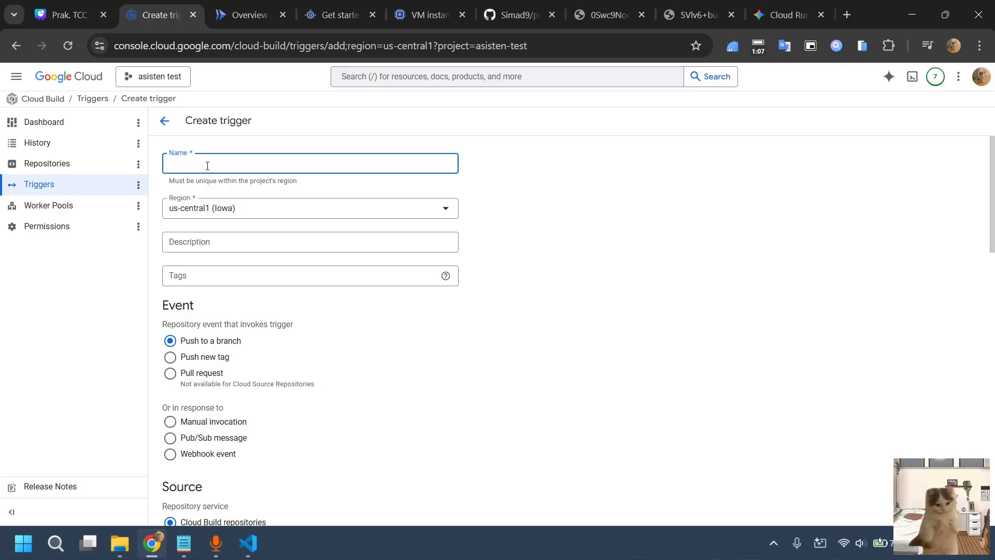
type("pert7_be")
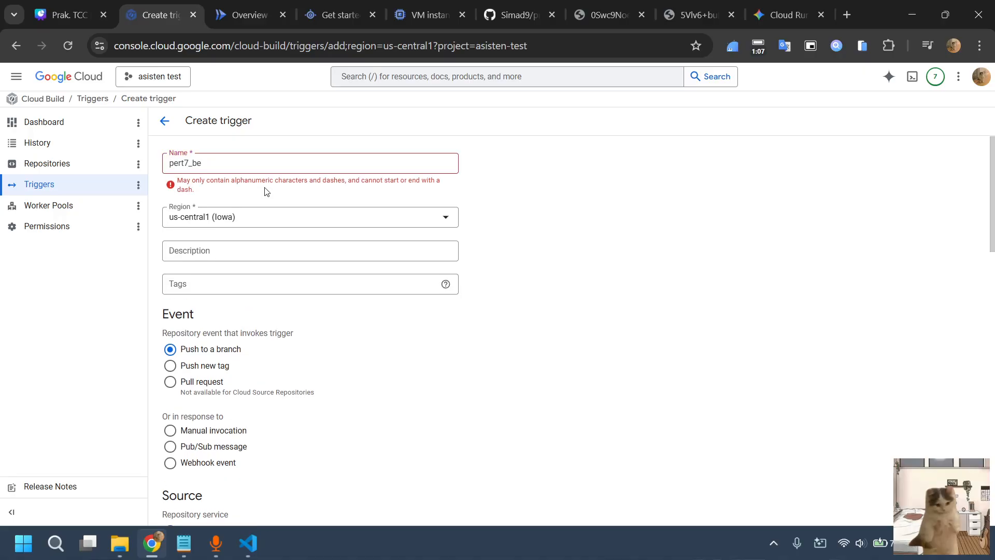
key("BackSpace")
key("BackSpace")
key("BackSpace")
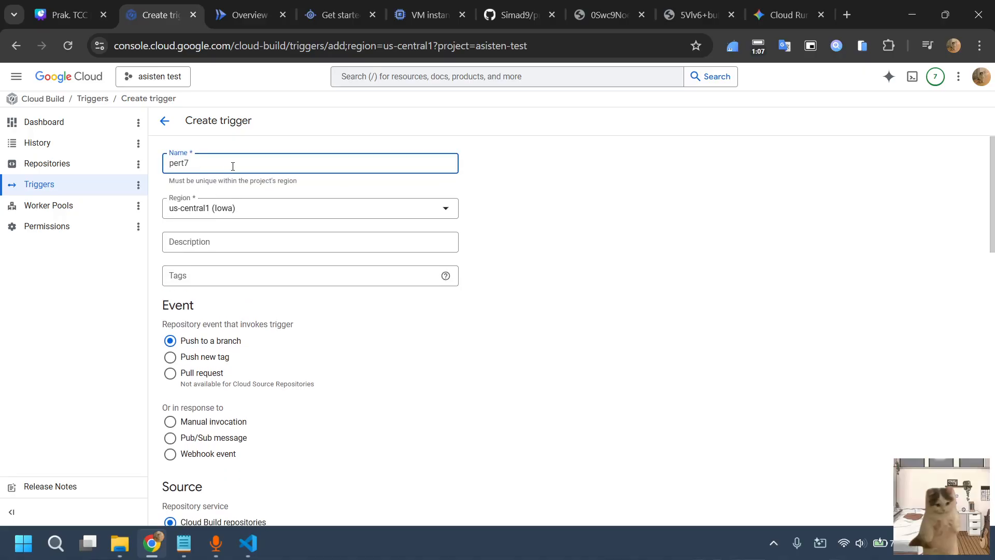
type("-be")
left_click(608, 224)
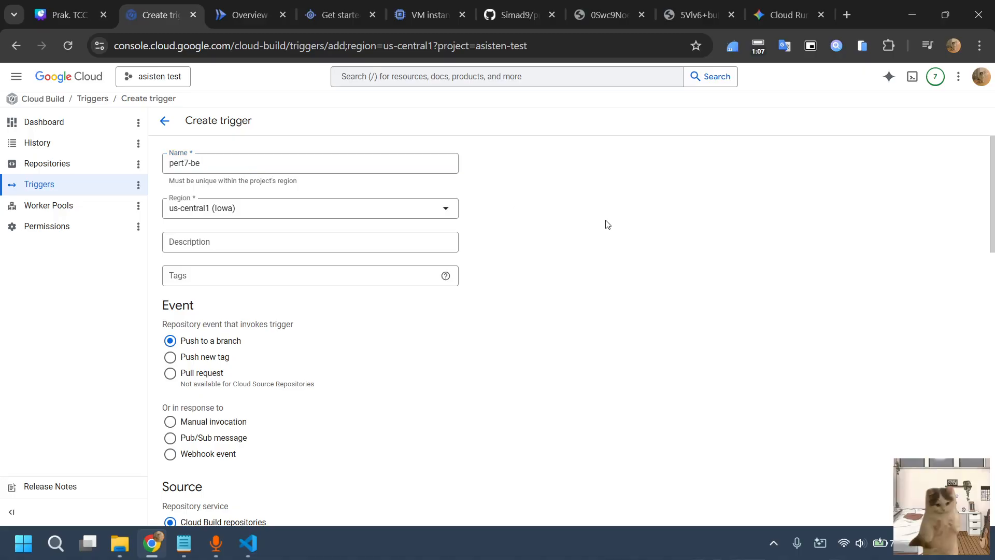
Give the trigger the description "CI/CD untuk BE Cloud Run"
left_click(309, 237)
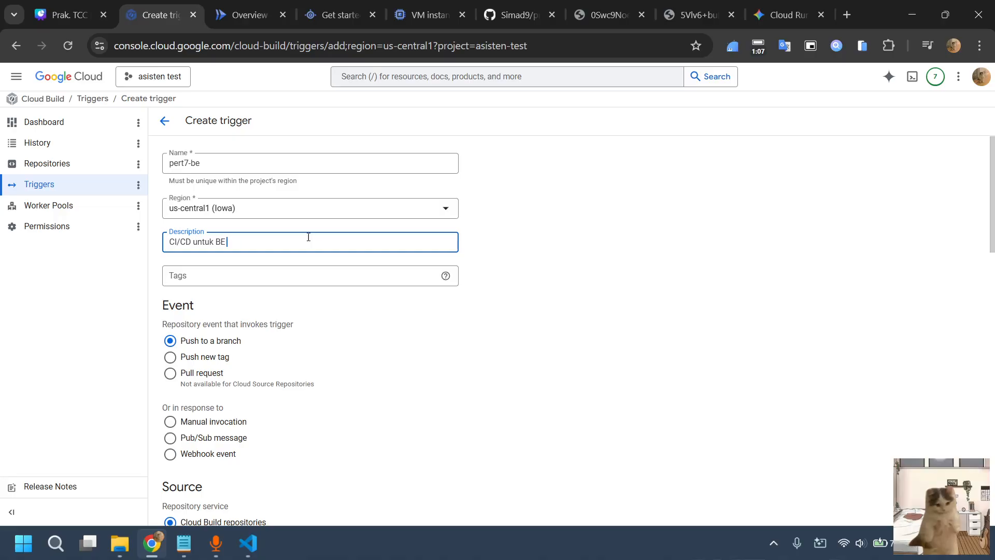
type("CI/CD untuk BE Cloud Run")
left_click(633, 218)
Begin connecting a new source repository to the trigger, with GitHub (Cloud Build GitHub App) as the provider
scroll(405, 337, "down", 2)
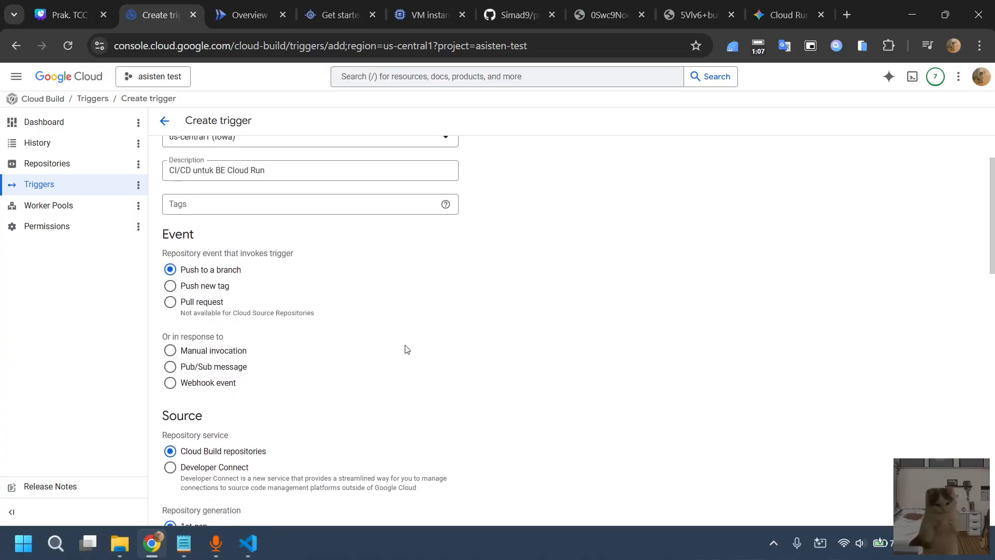
scroll(407, 349, "up", 2)
scroll(327, 306, "down", 2)
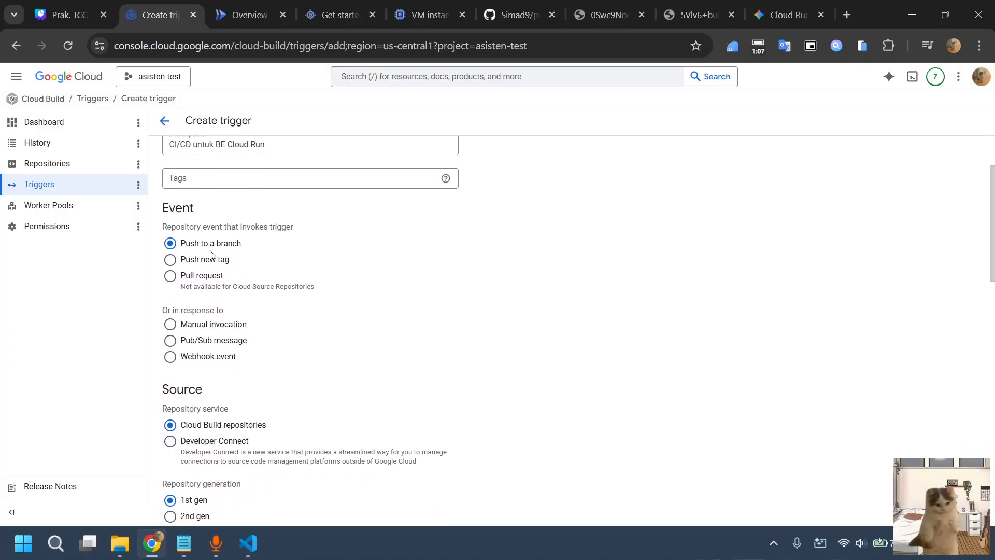
scroll(233, 250, "down", 1)
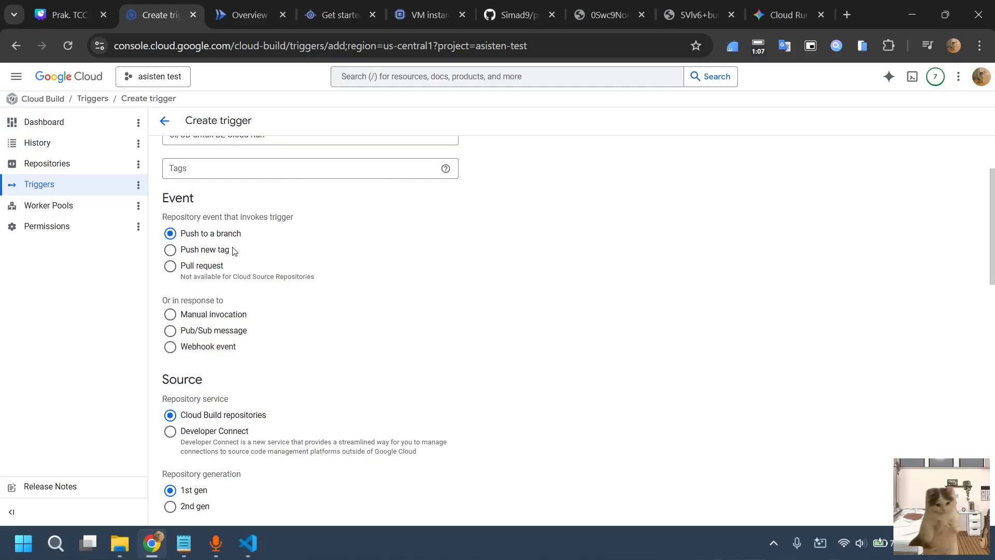
scroll(233, 251, "down", 1)
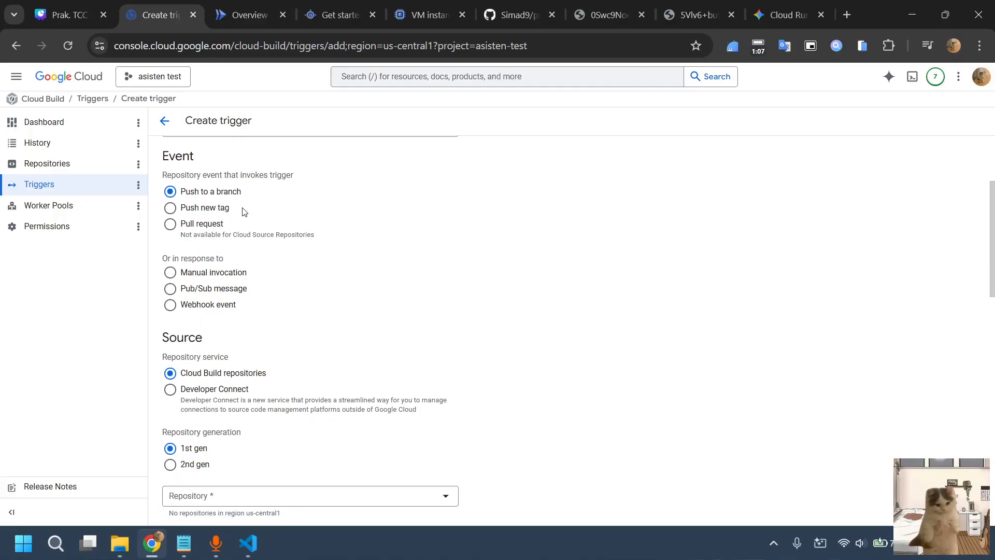
scroll(249, 274, "down", 3)
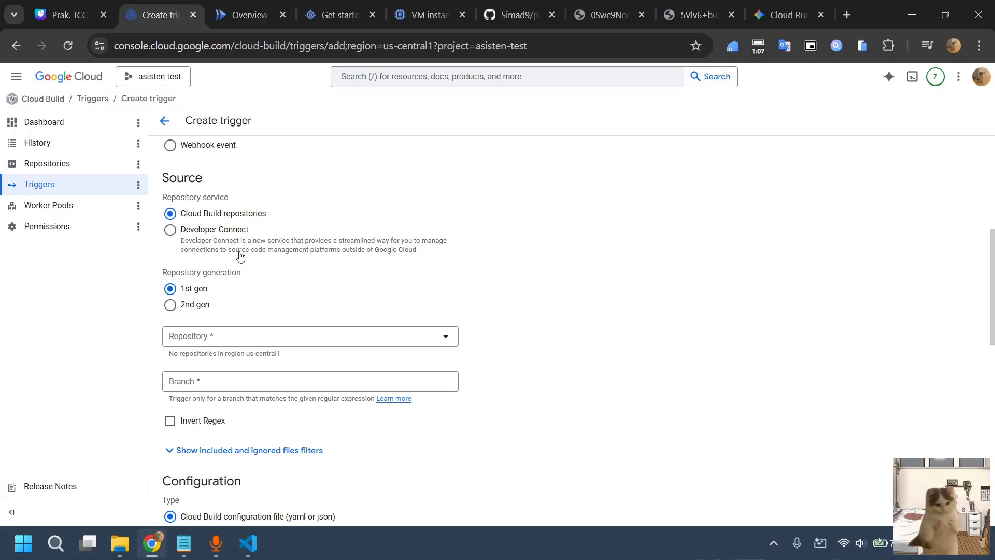
scroll(221, 202, "down", 1)
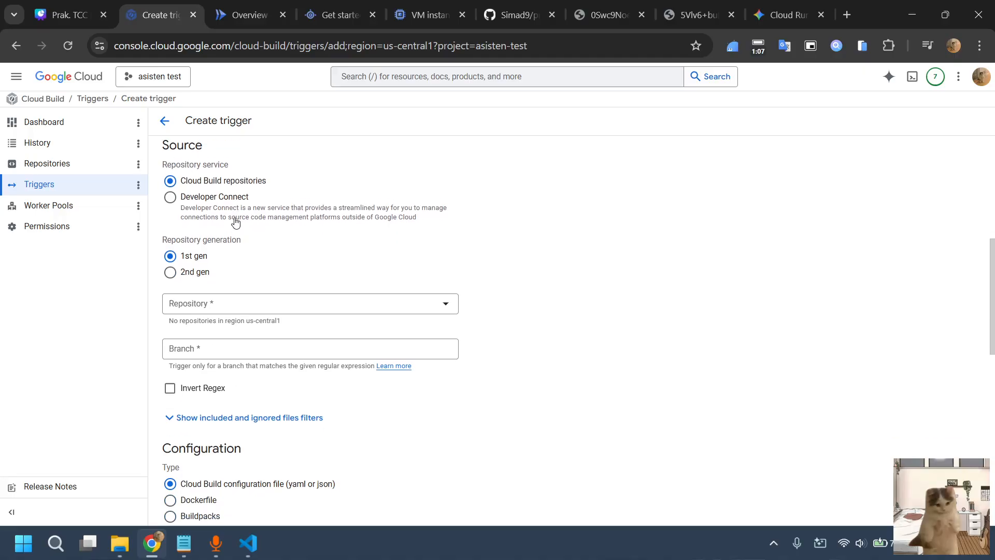
scroll(282, 261, "up", 1)
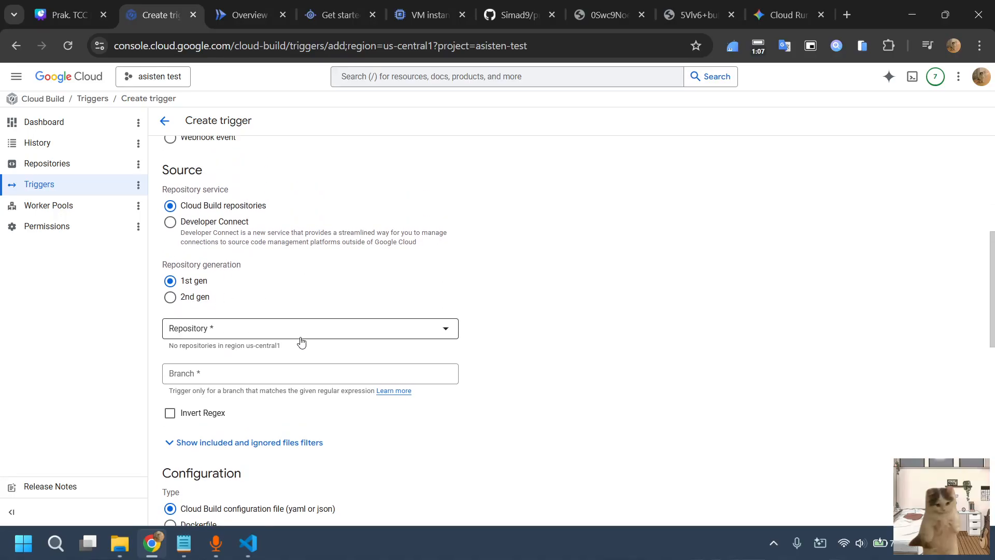
left_click(345, 330)
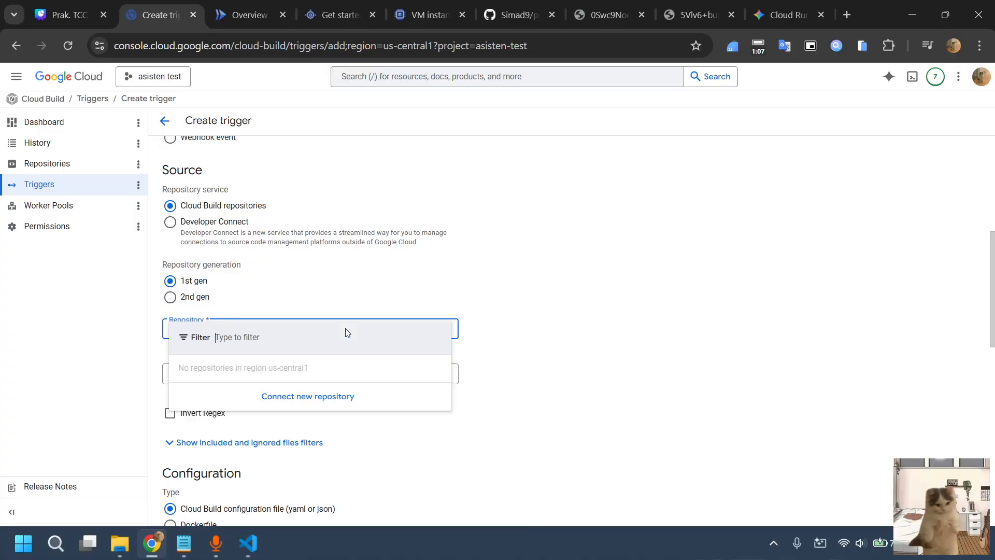
left_click(333, 398)
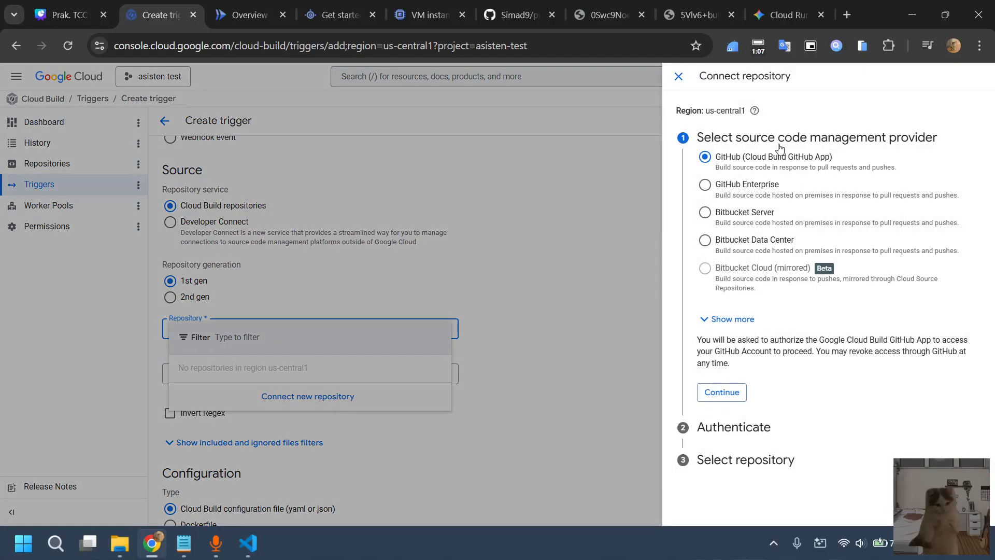
left_click(723, 394)
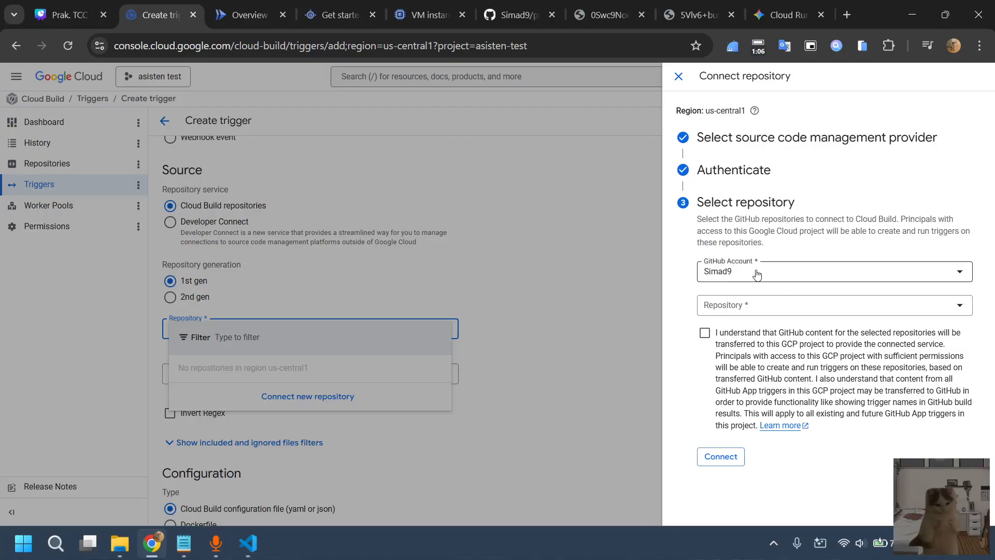
Filter the repositories by "tcc", choose praktikum_tcc_2025-2026, accept the content transfer terms and connect it to the trigger
left_click(789, 317)
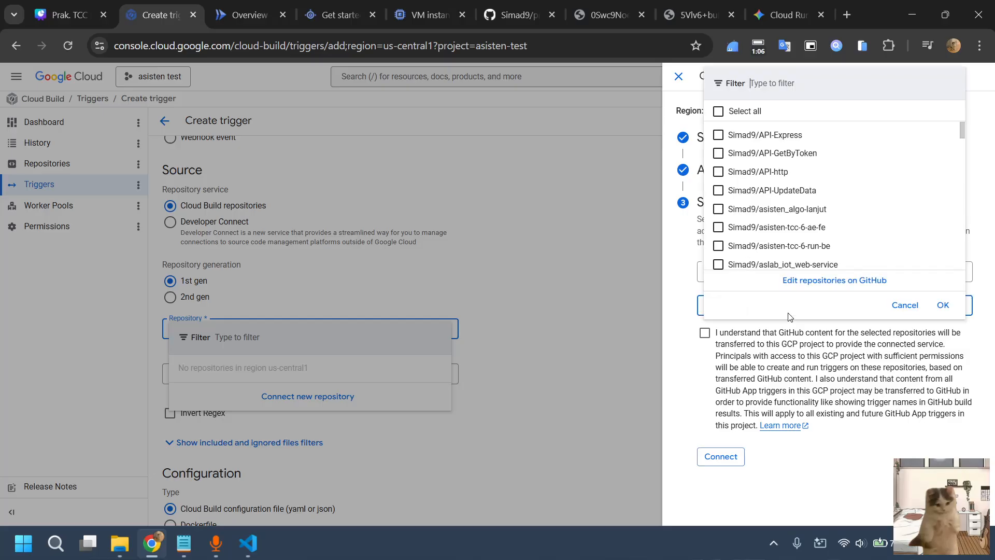
scroll(803, 207, "down", 1)
scroll(803, 208, "up", 1)
type("tcc")
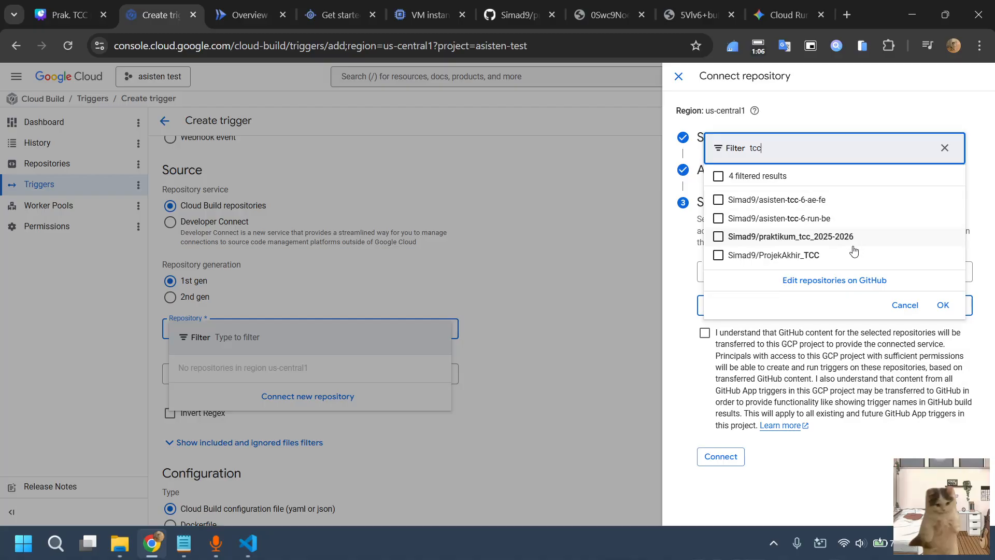
left_click(804, 241)
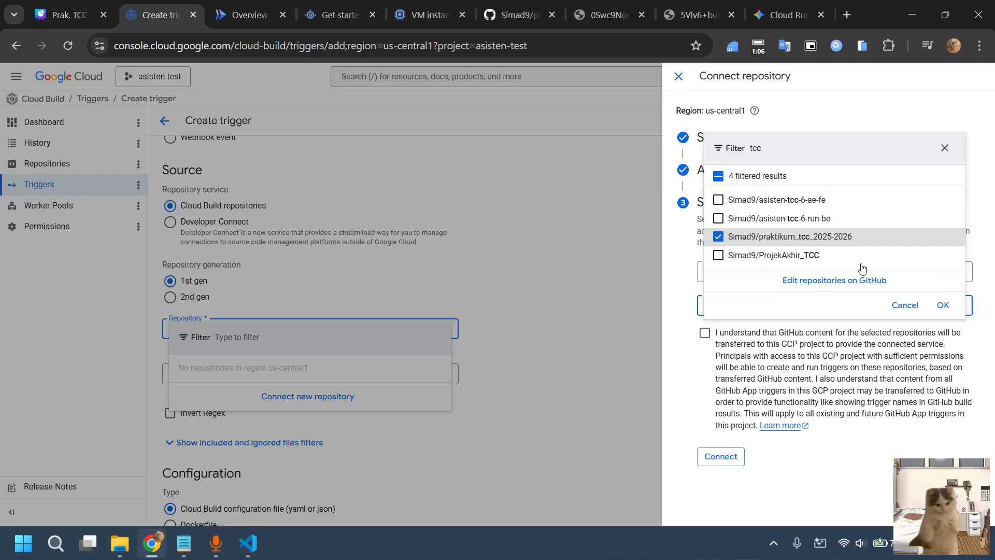
left_click(943, 305)
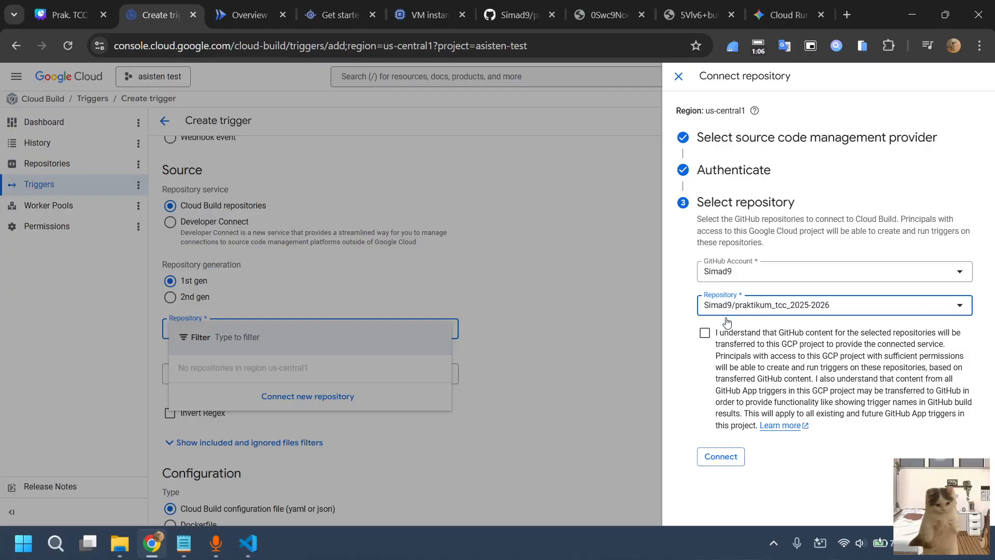
left_click(731, 338)
left_click(723, 457)
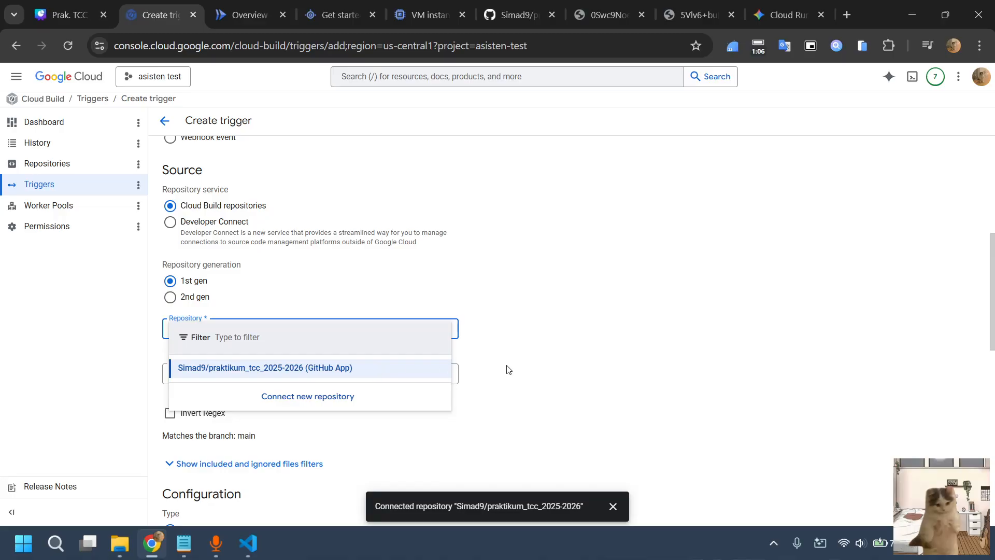
left_click(508, 369)
Review the trigger's branch pattern together with its repository event options
scroll(407, 368, "down", 2)
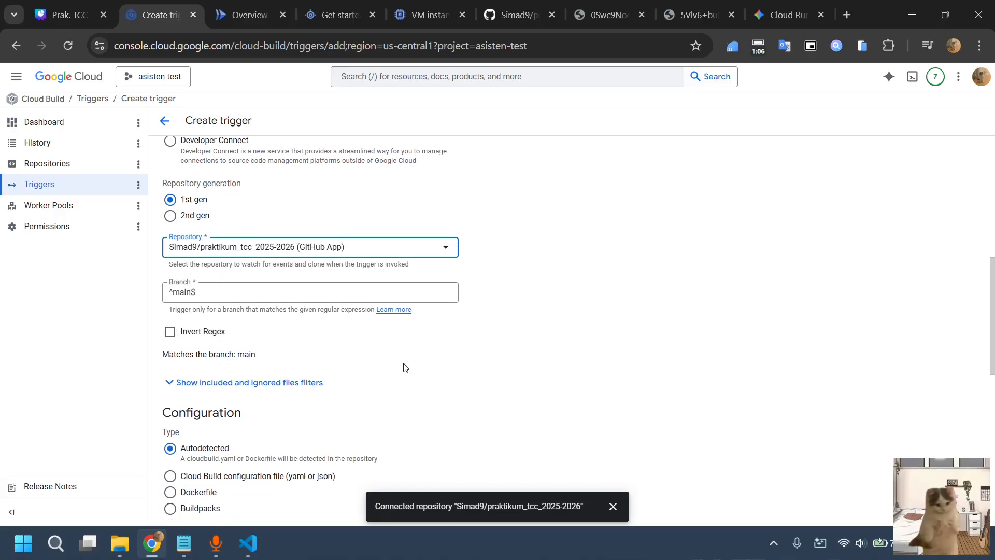
left_click(241, 294)
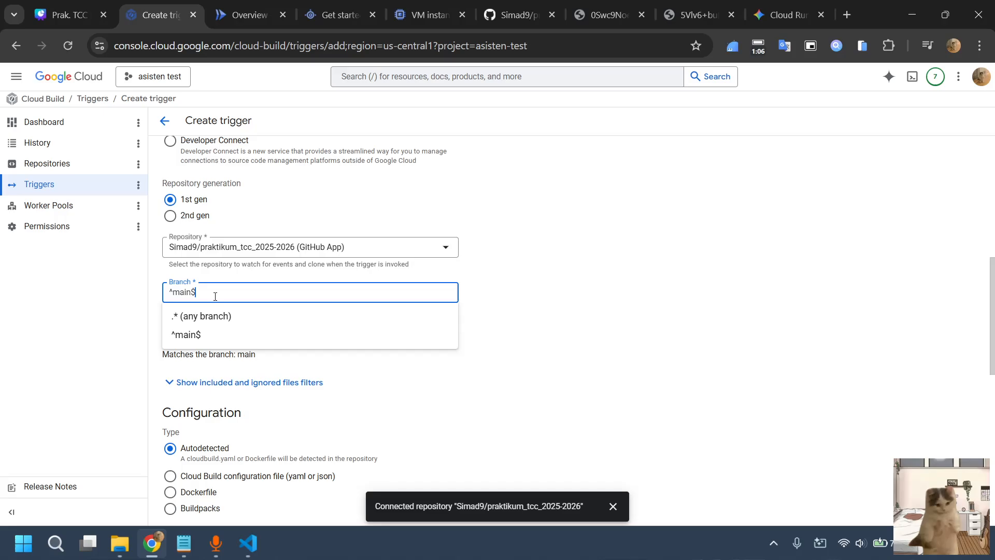
left_click(495, 292)
scroll(363, 254, "up", 5)
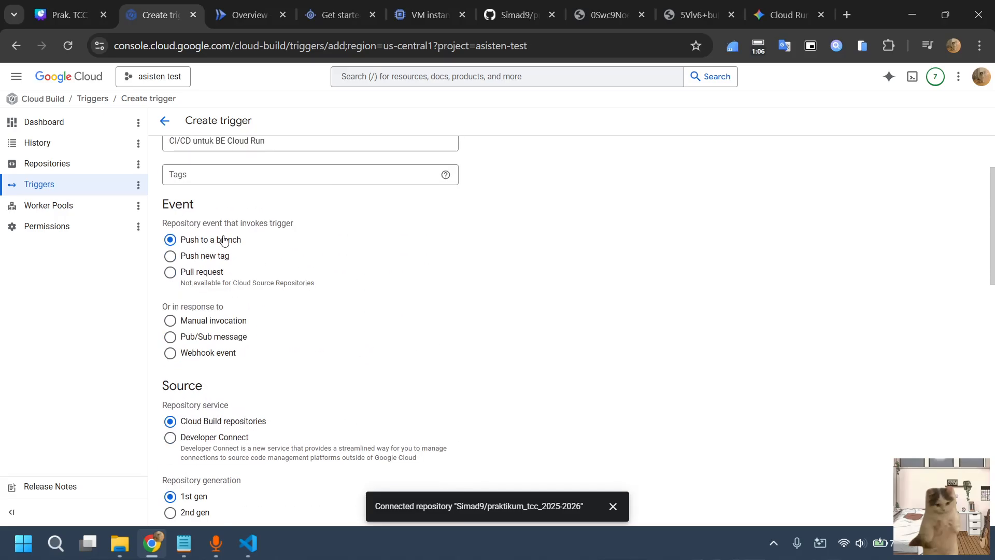
scroll(222, 246, "down", 5)
scroll(223, 240, "up", 5)
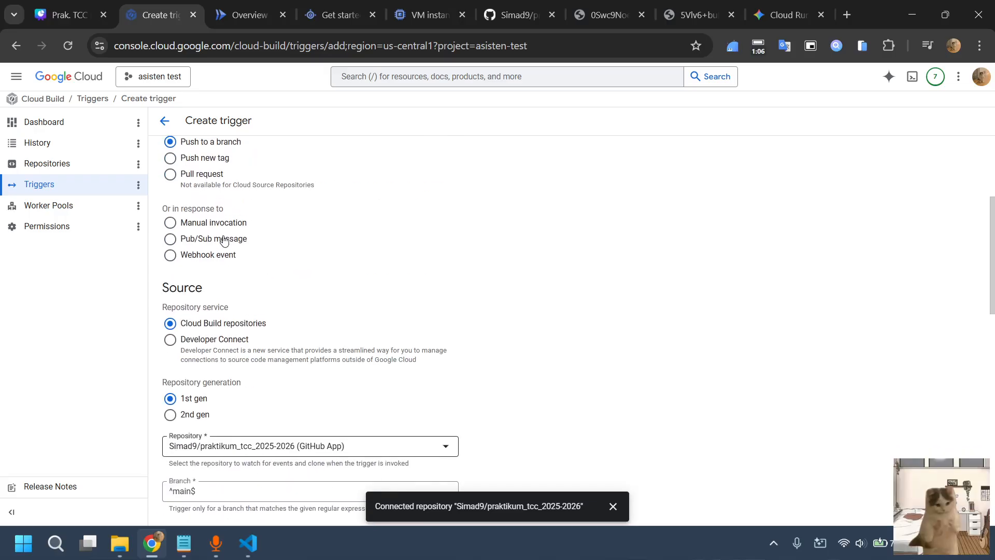
scroll(222, 240, "down", 4)
Look up the backend branch name on the GitHub repository page and set the trigger's branch pattern to ^pert7_paas_be$
left_click(243, 293)
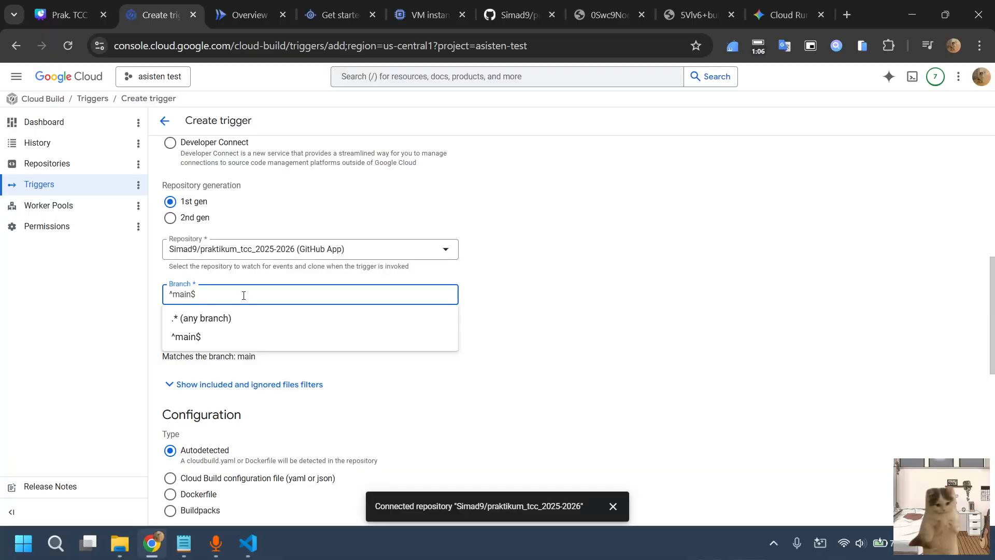
left_click(520, 17)
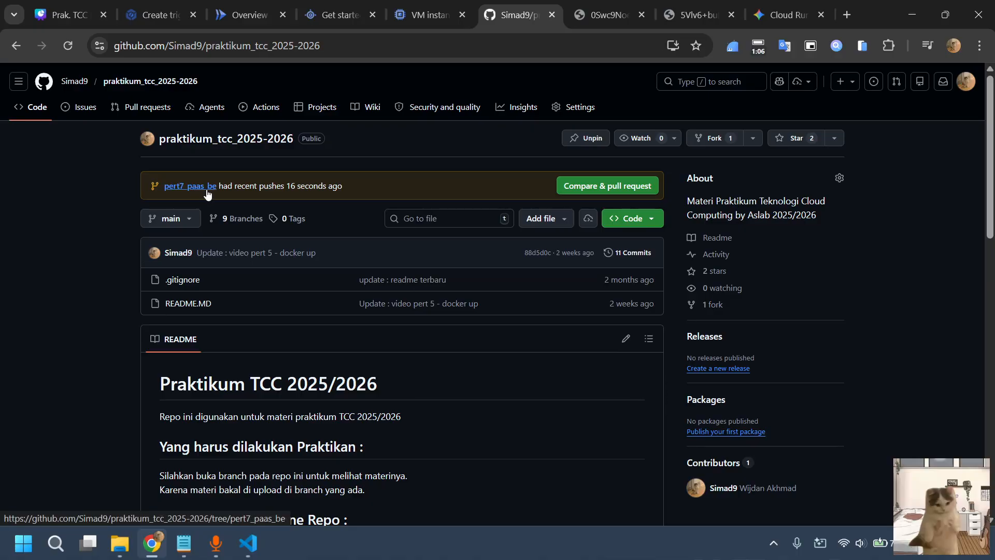
left_click(138, 5)
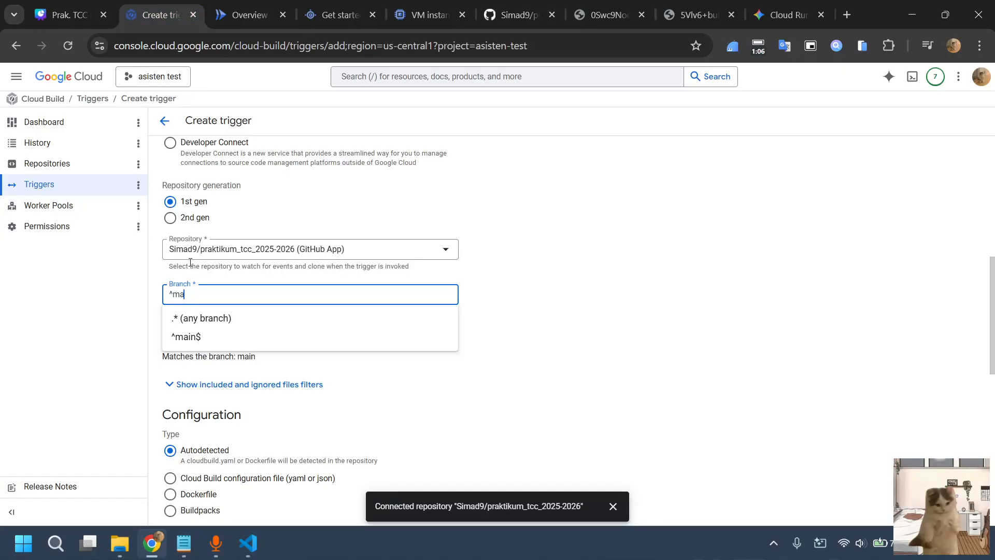
key("BackSpace")
key("BackSpace")
key("BackSpace")
scroll(248, 415, "down", 2)
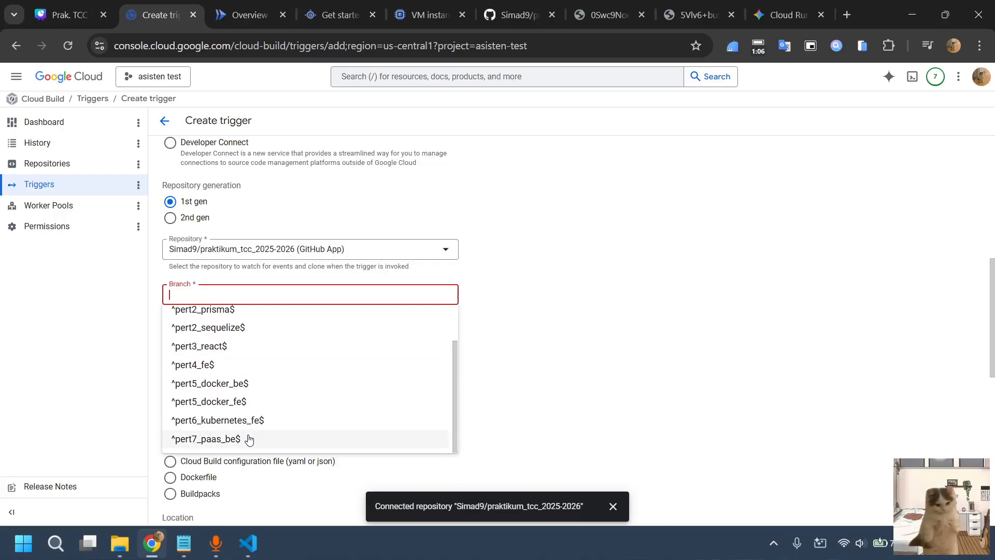
left_click(248, 439)
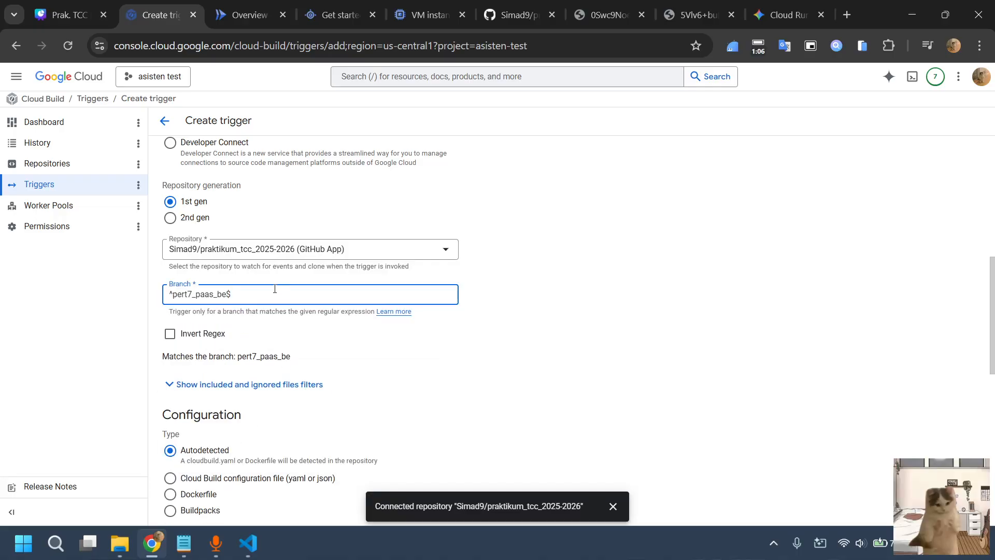
Switch the trigger's branch pattern to ^main$ and back to ^pert7_paas_be$
key("BackSpace")
key("BackSpace")
key("BackSpace")
key("BackSpace")
key("BackSpace")
key("BackSpace")
key("BackSpace")
key("BackSpace")
key("BackSpace")
key("BackSpace")
key("BackSpace")
key("BackSpace")
key("BackSpace")
key("BackSpace")
key("BackSpace")
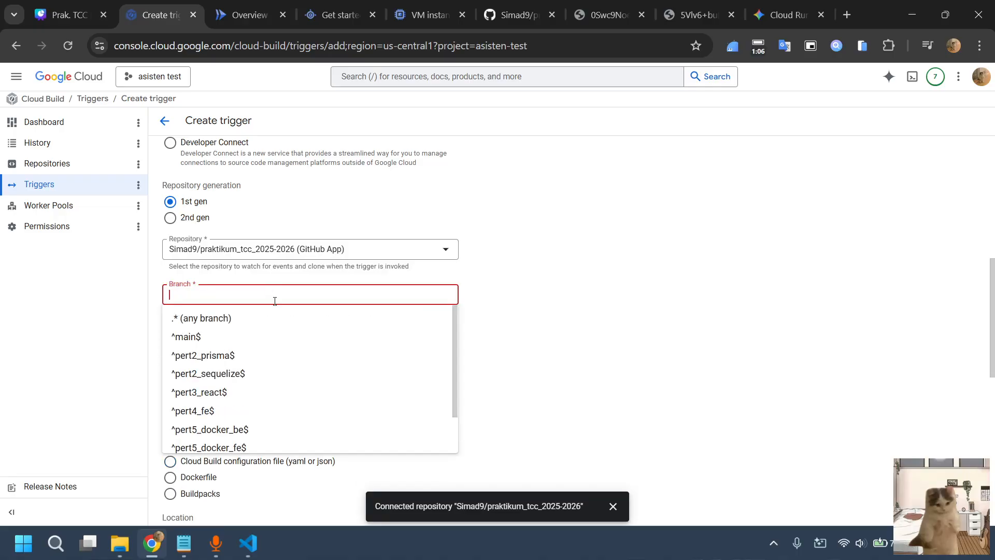
left_click(244, 338)
key("BackSpace")
key("BackSpace")
key("BackSpace")
key("BackSpace")
key("BackSpace")
key("BackSpace")
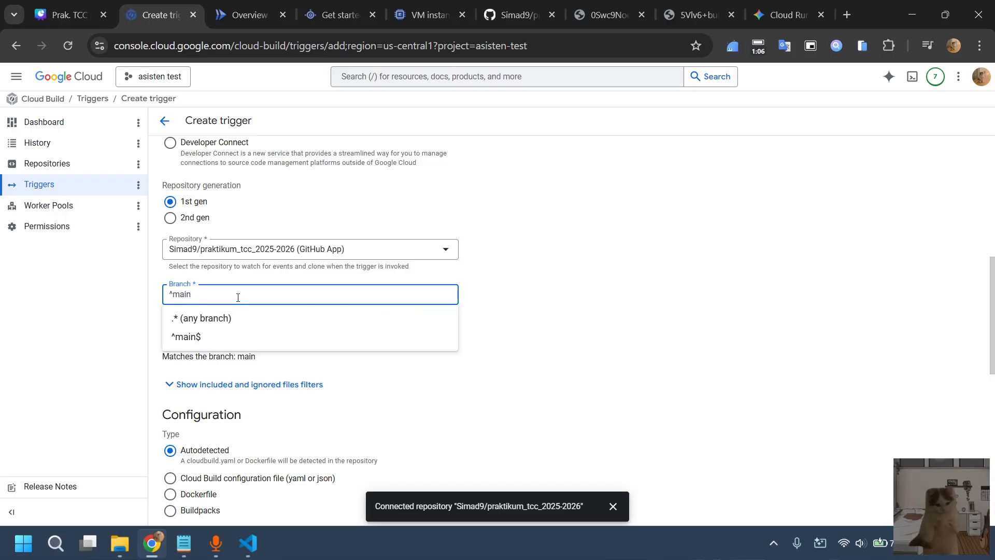
scroll(242, 414, "down", 2)
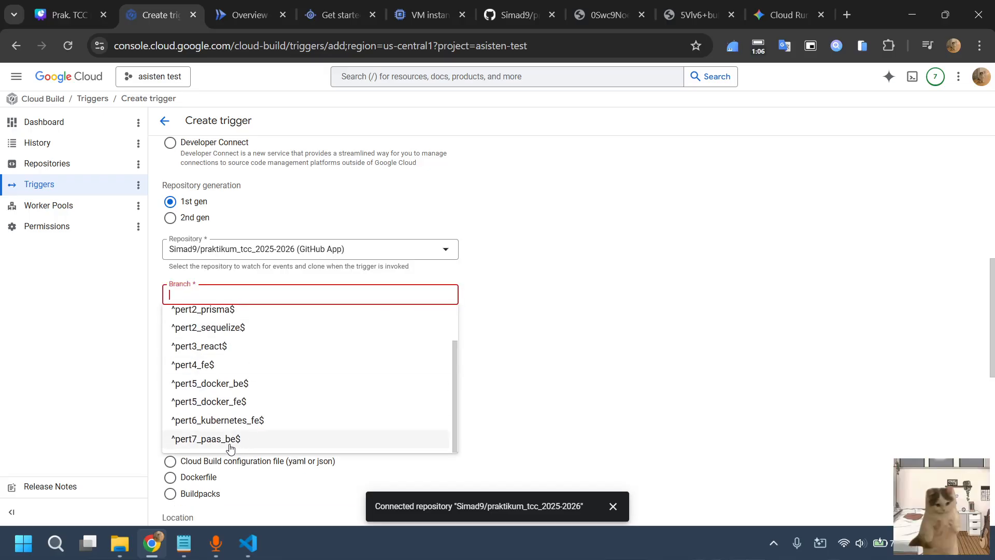
left_click(242, 439)
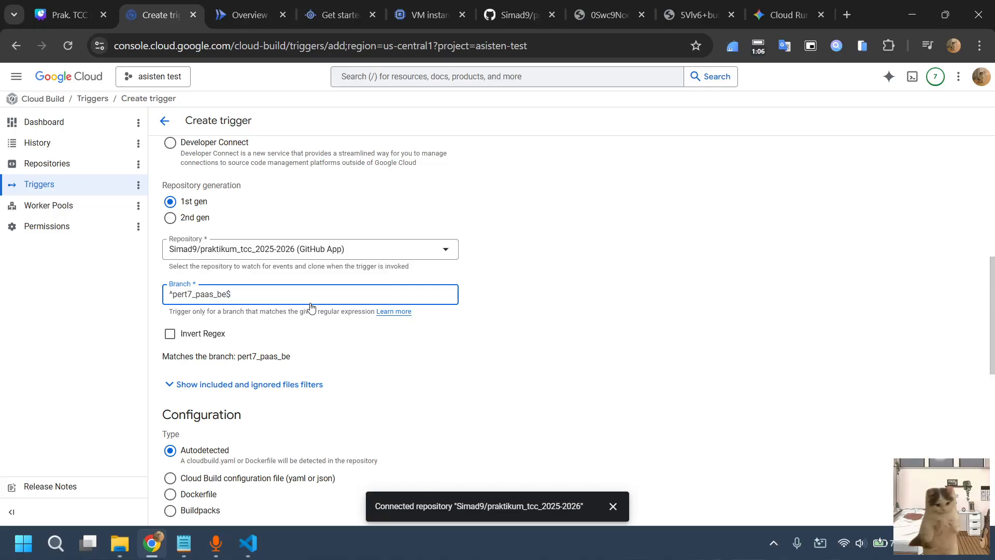
Set the trigger's configuration type to Cloud Build configuration file, keeping cloudbuild.yaml in the repository as its location
scroll(312, 321, "down", 5)
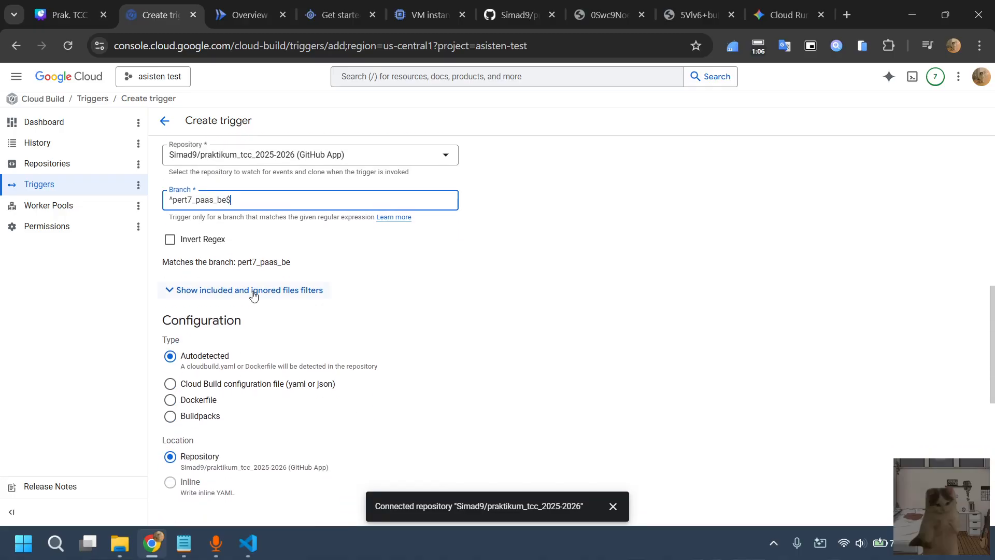
scroll(254, 293, "up", 2)
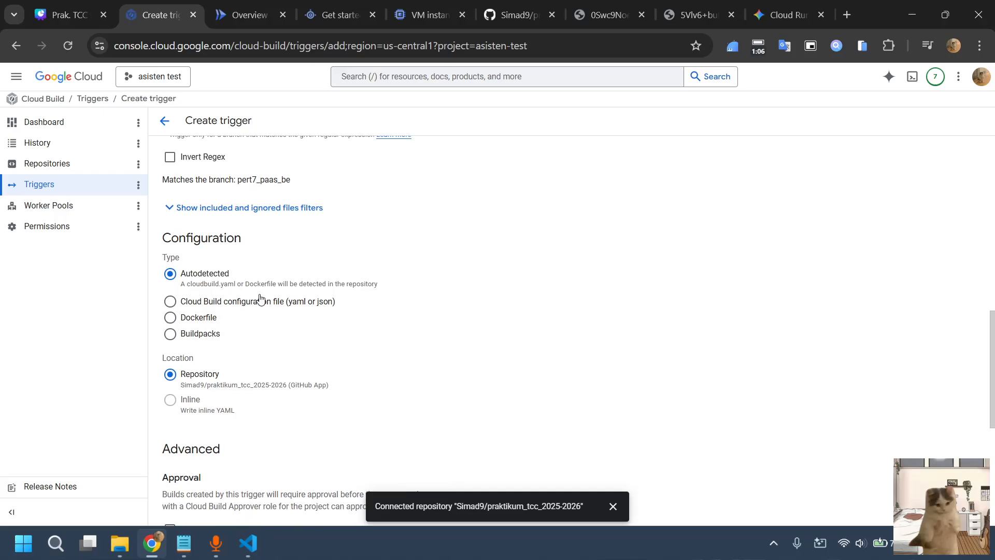
scroll(262, 300, "down", 3)
scroll(261, 298, "up", 2)
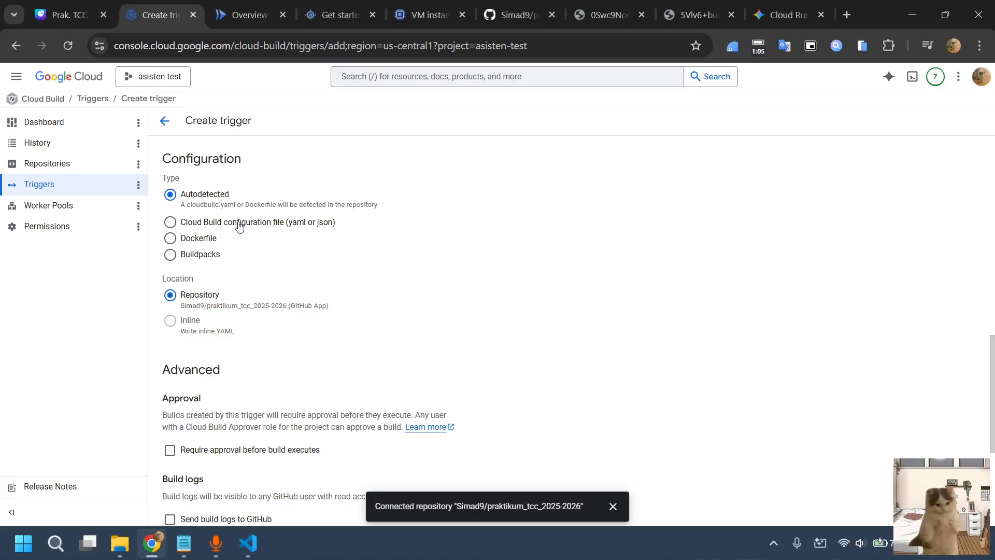
left_click(308, 224)
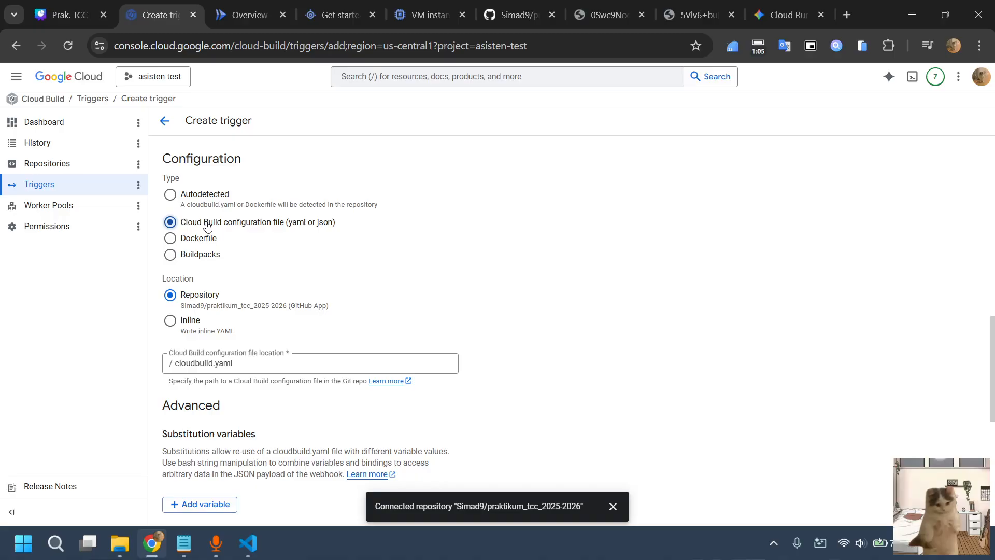
scroll(223, 384, "down", 1)
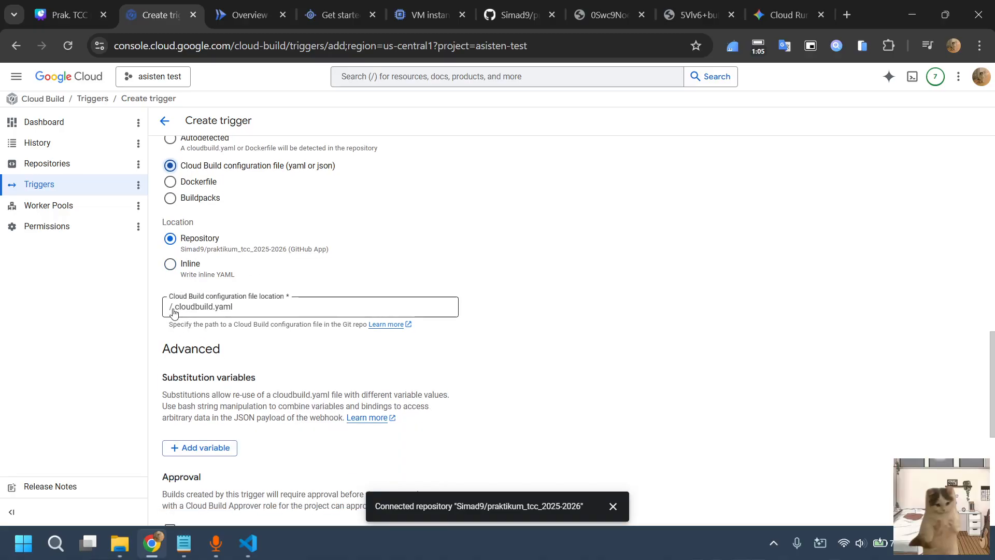
left_click(234, 308)
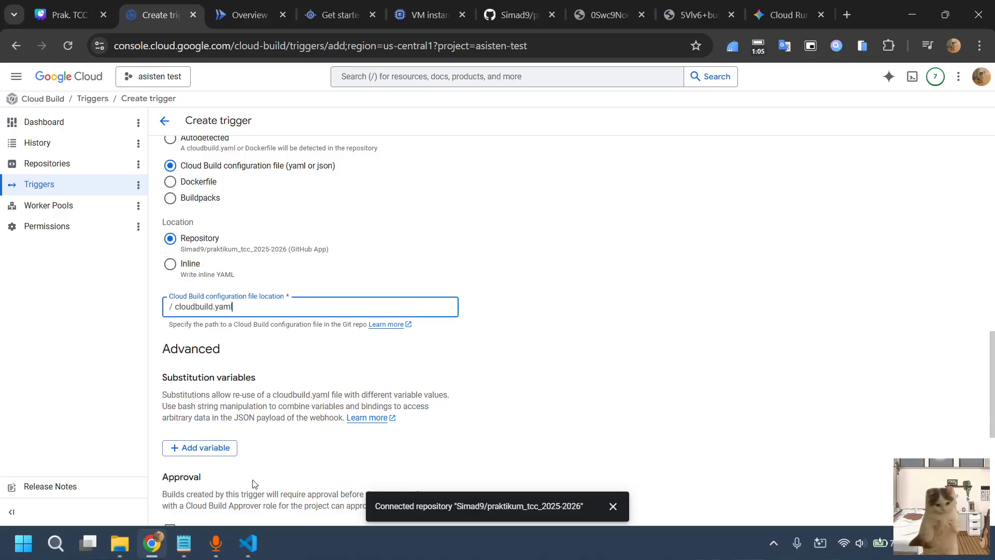
Switch to VS Code and check where cloudbuild.yaml sits among the pert7_paas project files
left_click(250, 543)
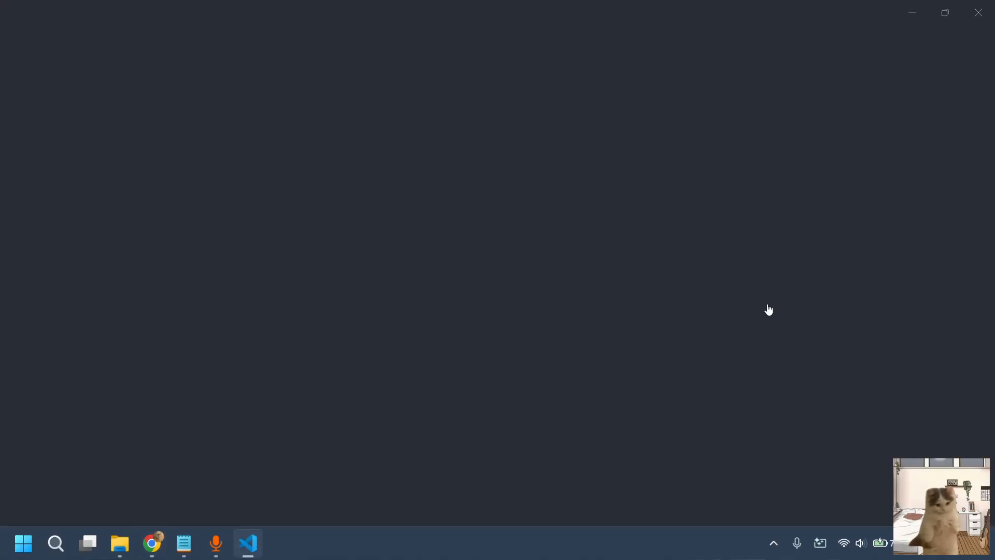
left_click(249, 550)
left_click(249, 550)
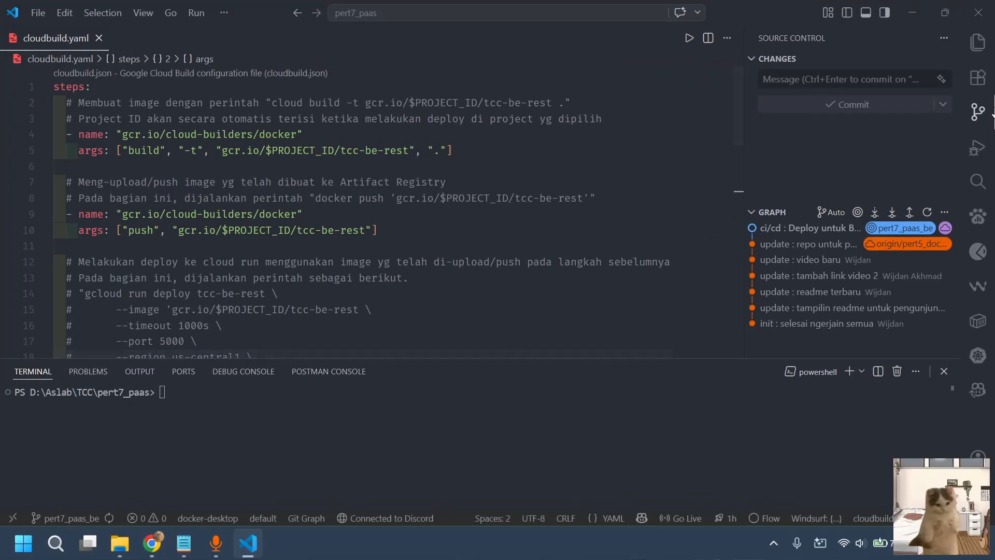
left_click(978, 42)
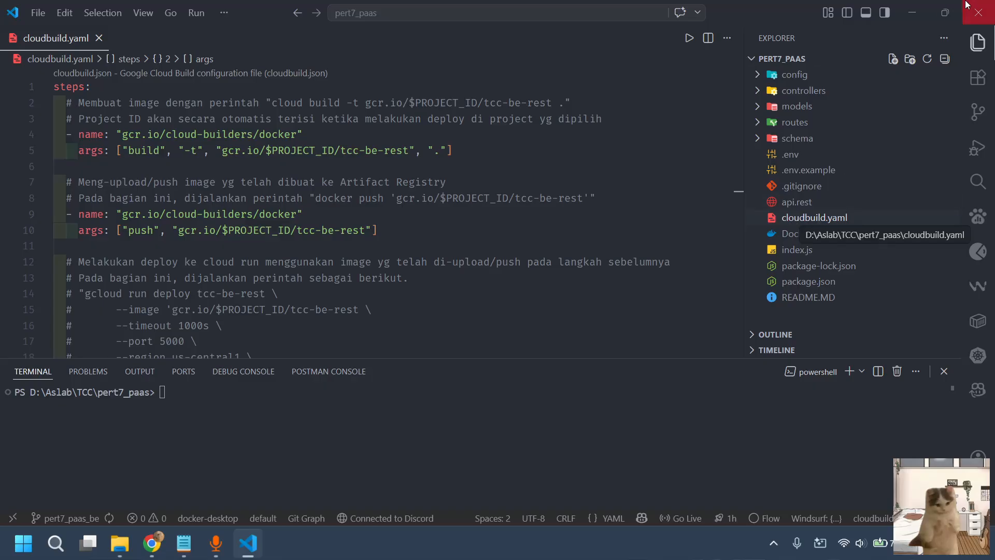
left_click(912, 13)
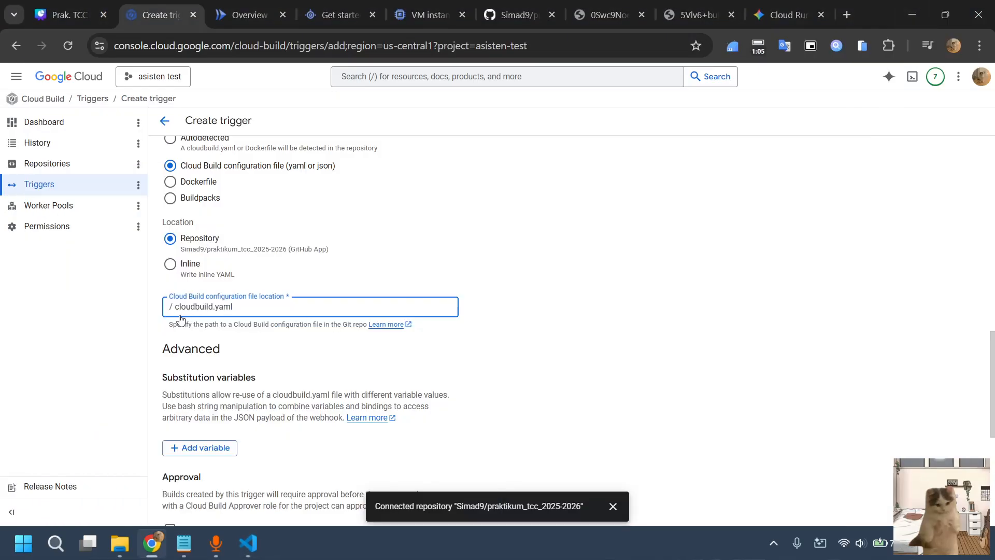
Try the prefix folder/ before cloudbuild.yaml in the configuration file location and remove it again
triple_click(197, 311)
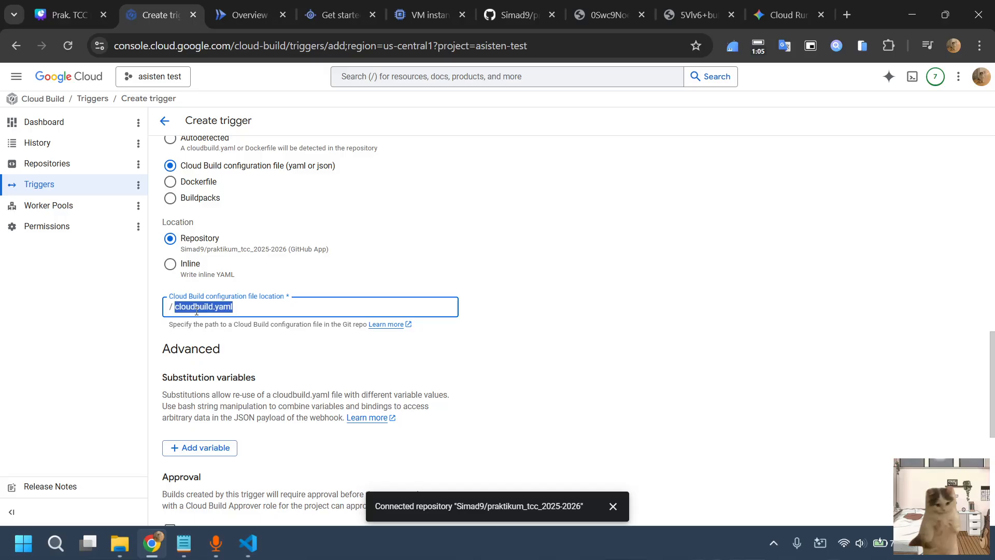
left_click(237, 308)
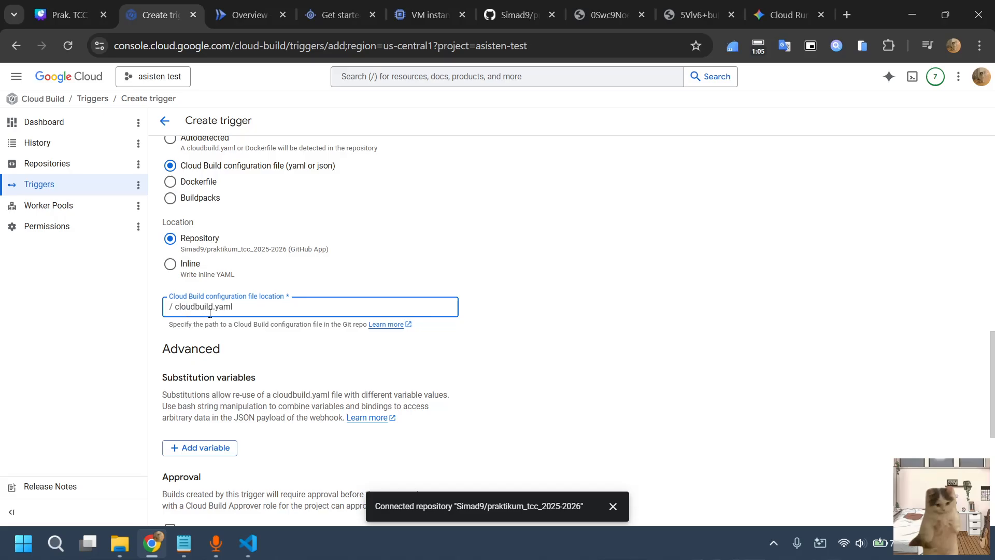
left_click(175, 307)
type("folder/")
key("BackSpace")
key("BackSpace")
key("BackSpace")
key("BackSpace")
key("BackSpace")
key("BackSpace")
key("BackSpace")
Assign the project's compute developer service account to the trigger and create the trigger
scroll(335, 366, "down", 5)
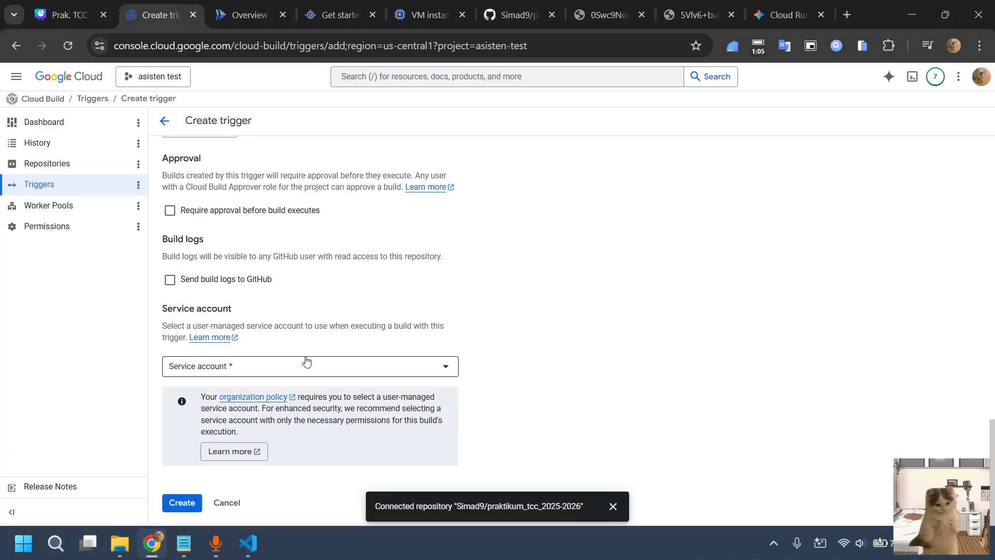
left_click(306, 361)
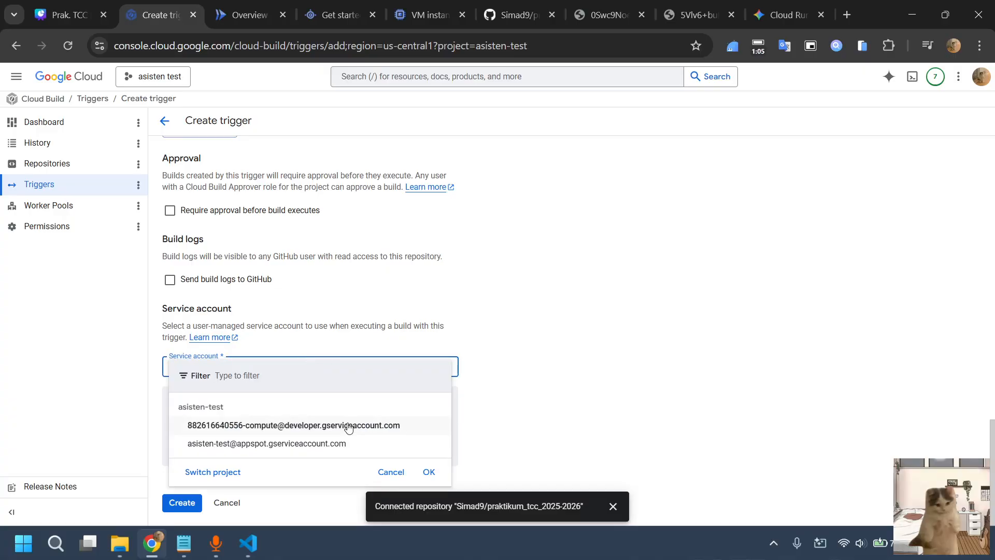
left_click(286, 427)
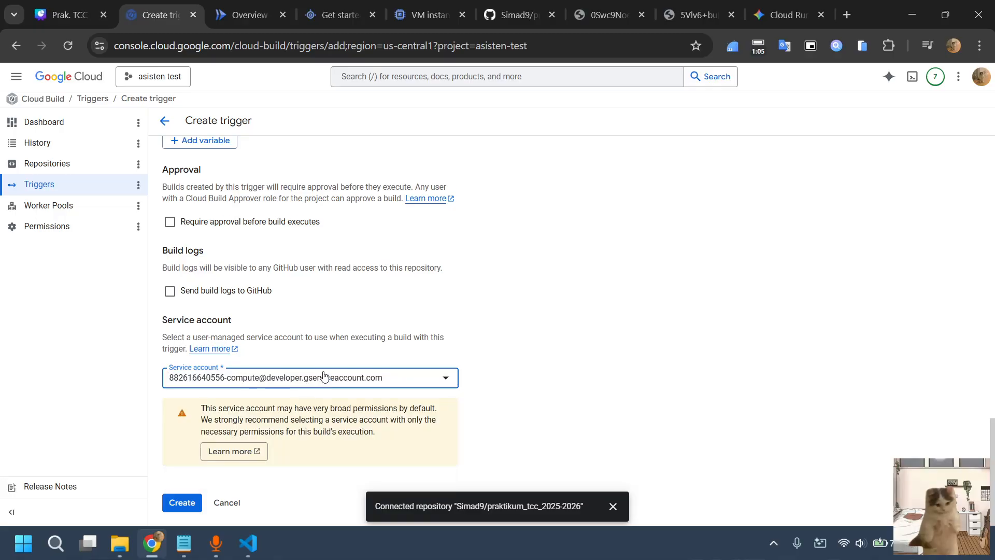
left_click(187, 500)
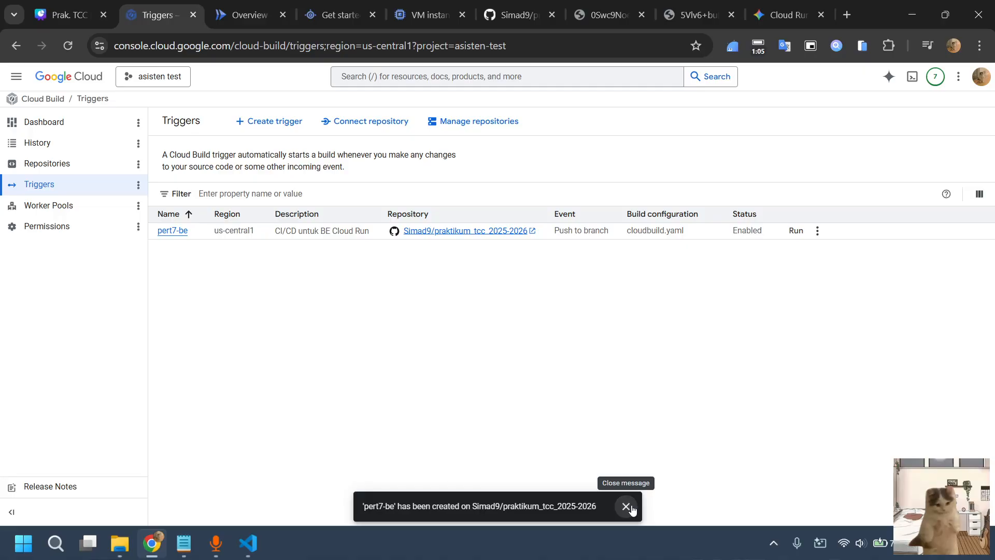
Dismiss the creation notice and run the pert7-be trigger manually on branch pert7_paas_be
left_click(627, 506)
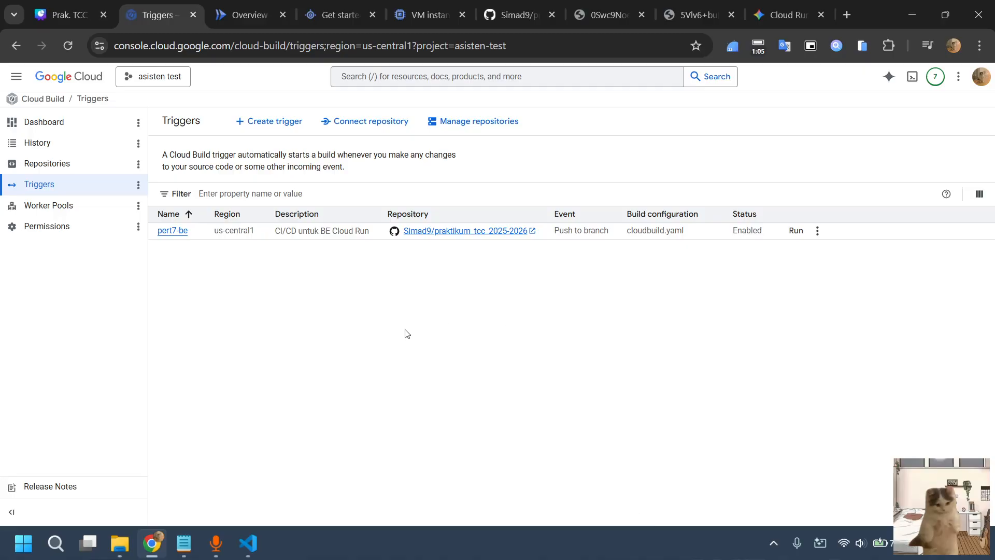
left_click(795, 231)
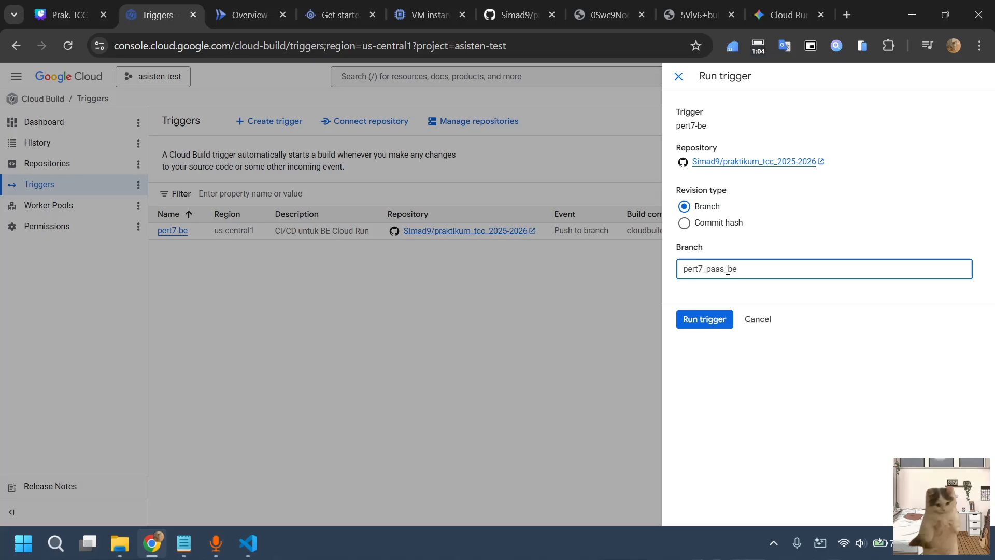
left_click(694, 323)
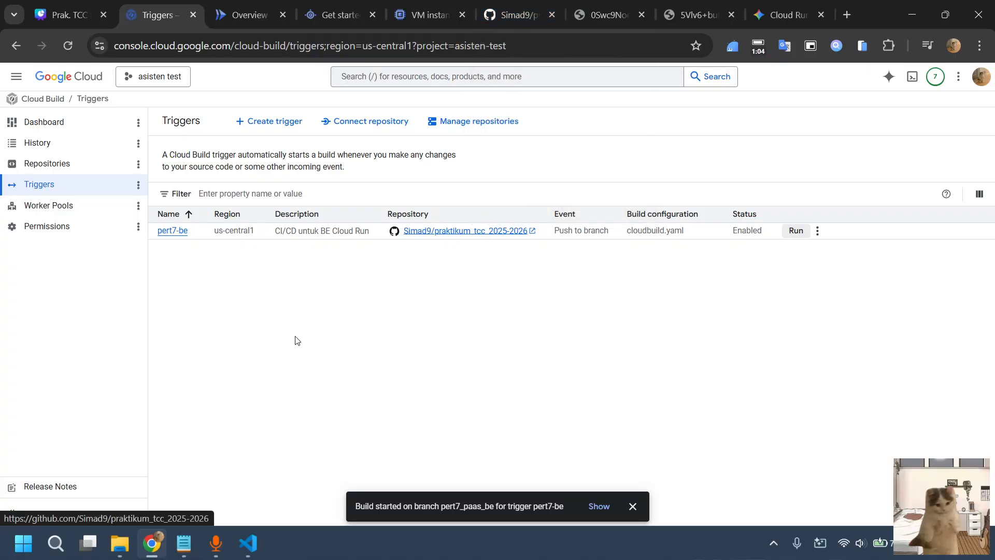
Open the newest pert7-be build from the build history and examine the progress in its build log
left_click(64, 141)
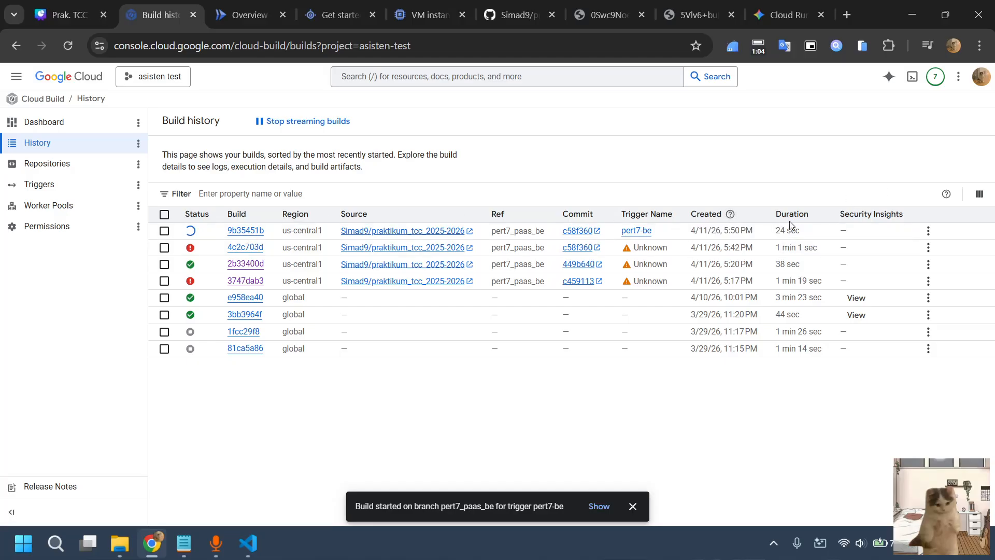
left_click(245, 231)
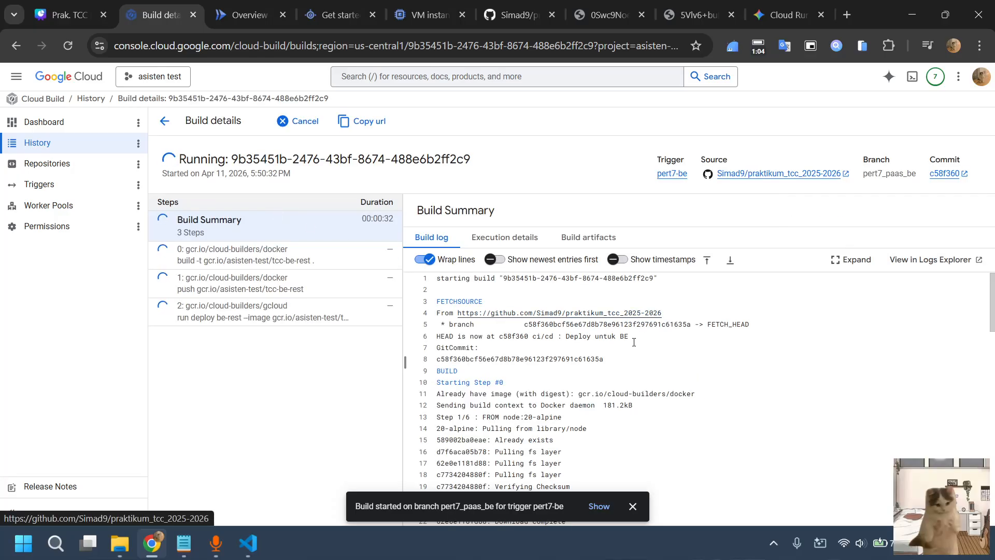
scroll(634, 342, "down", 5)
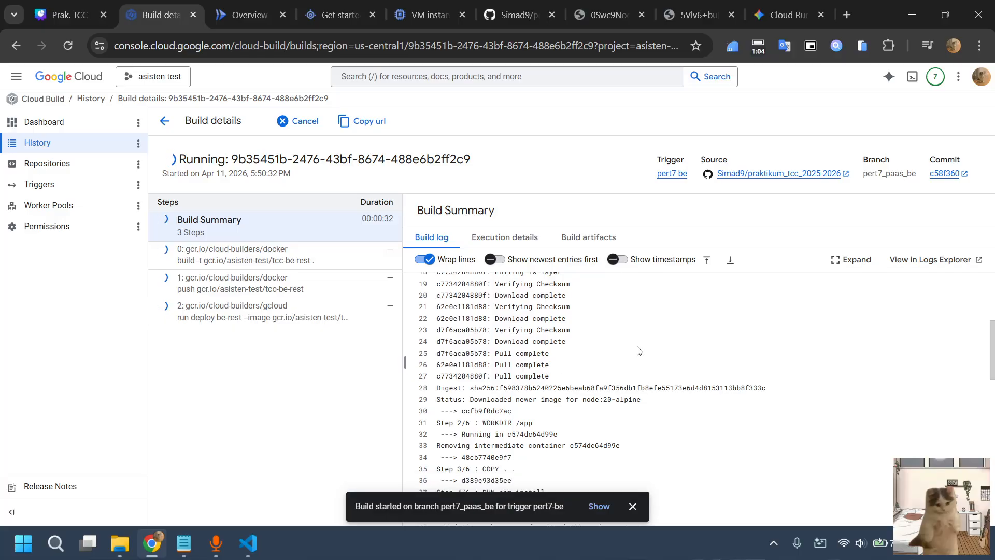
scroll(638, 351, "down", 3)
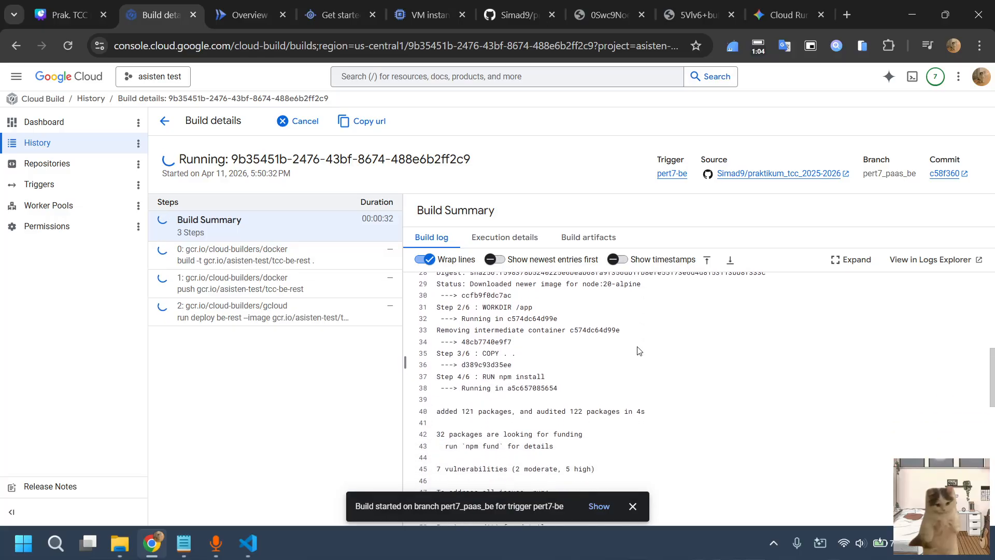
scroll(638, 351, "down", 6)
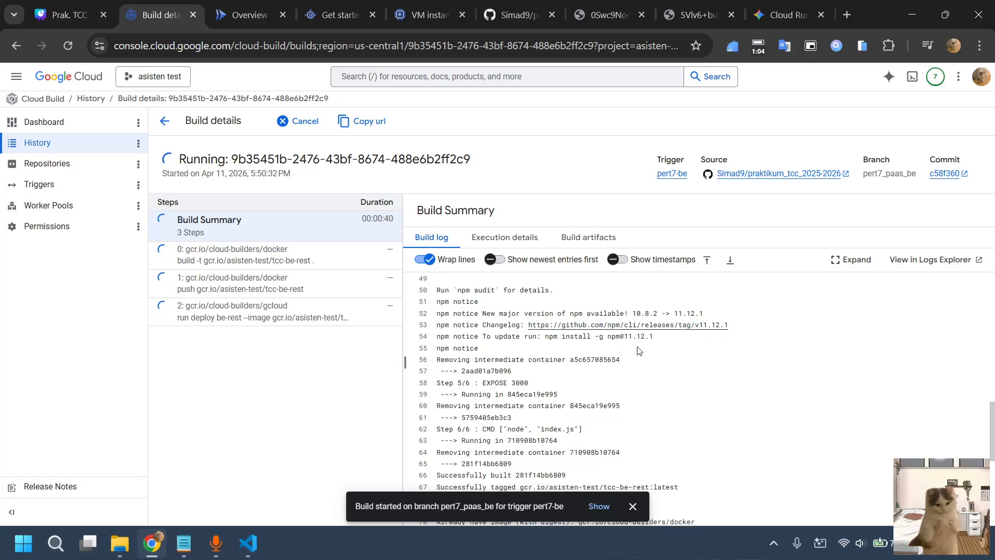
scroll(637, 351, "down", 4)
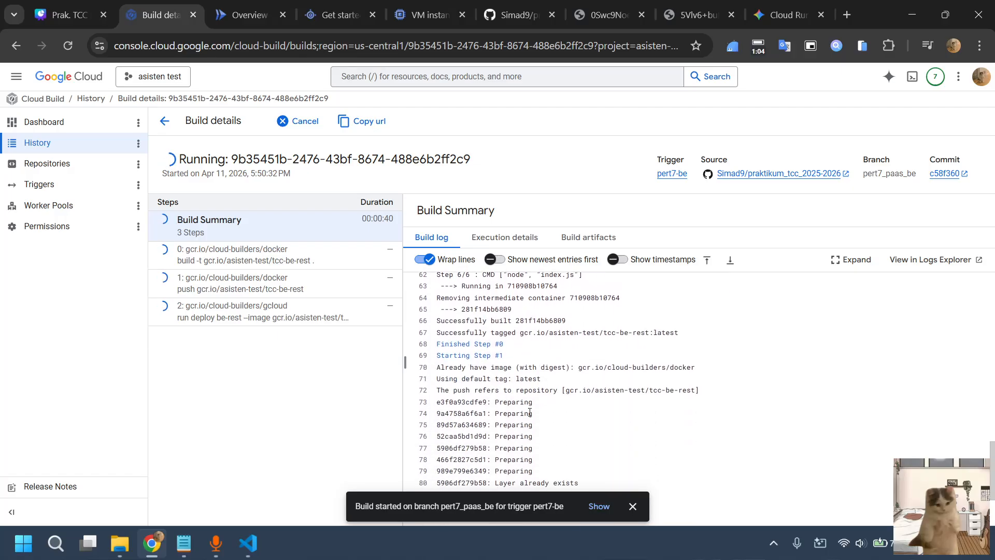
scroll(519, 399, "down", 1)
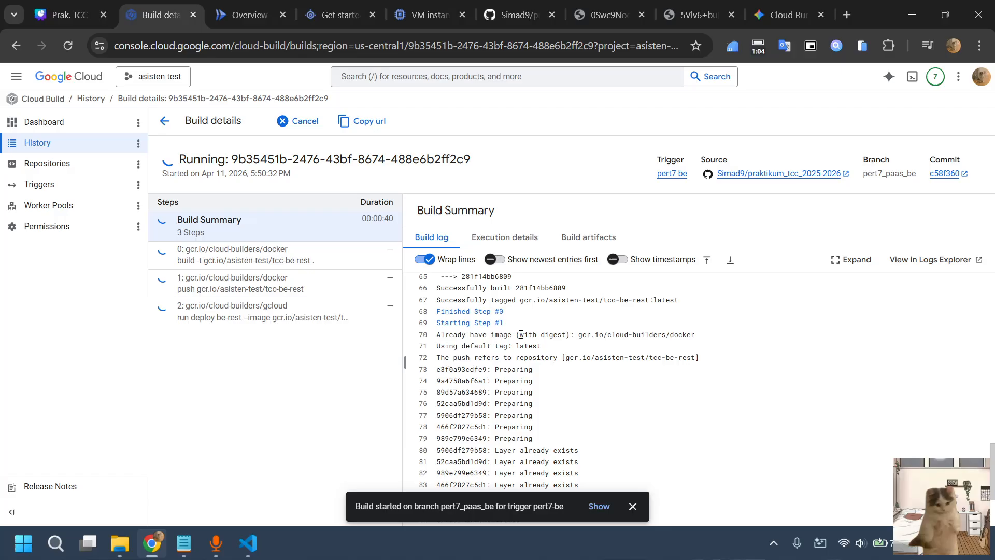
Examine the running pert7-be build's log, dismiss the build-started notice and open the log of step 2, the gcloud deploy
scroll(518, 353, "down", 3)
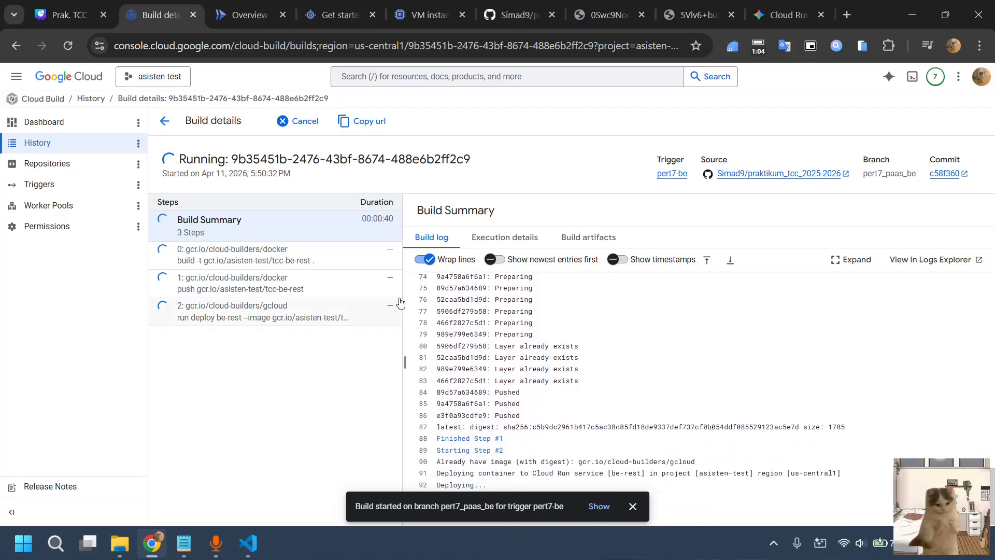
left_click(428, 261)
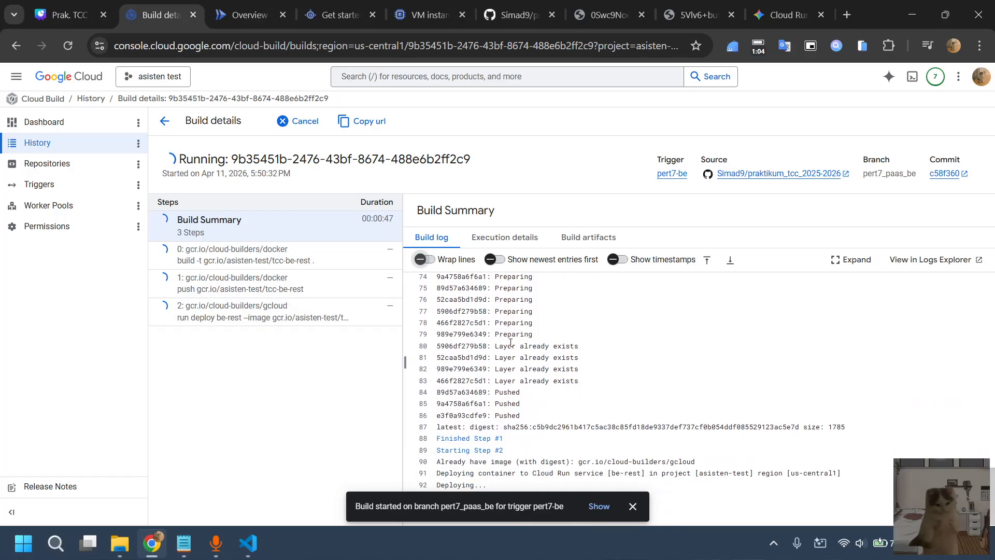
left_click(433, 263)
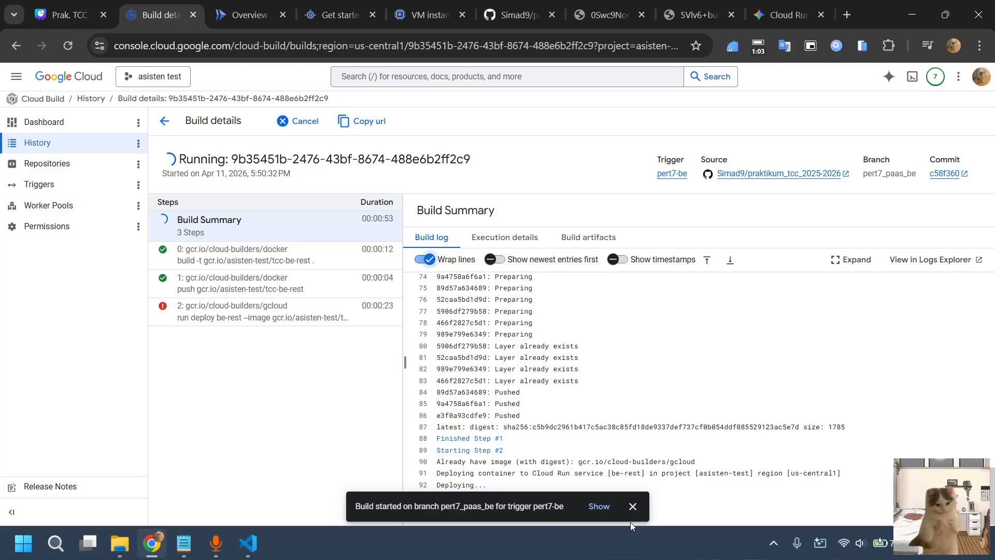
left_click(633, 506)
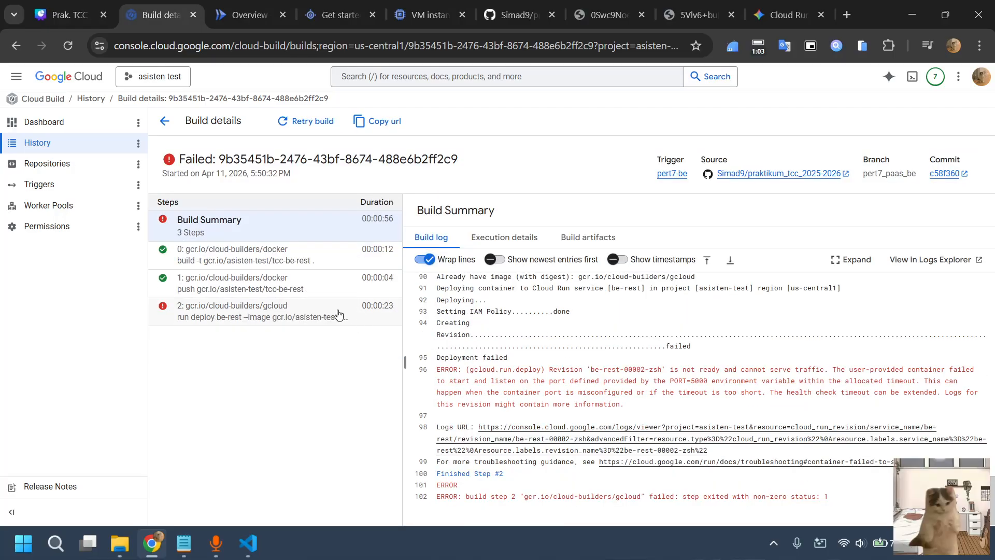
left_click(357, 321)
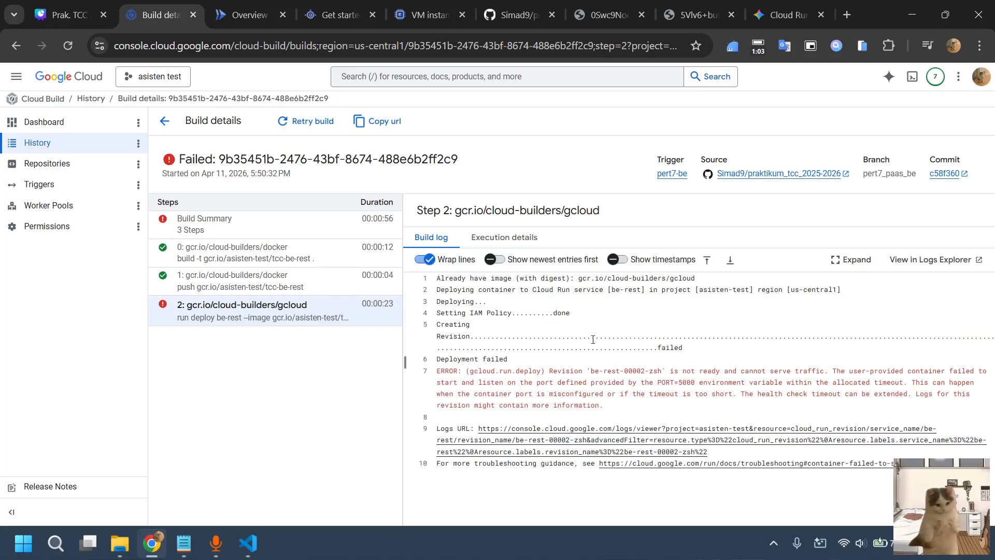
Open the Cloud Run revision logs through the Logs URL in the build log and examine the error entries for the deployment failure's cause
left_click(563, 441)
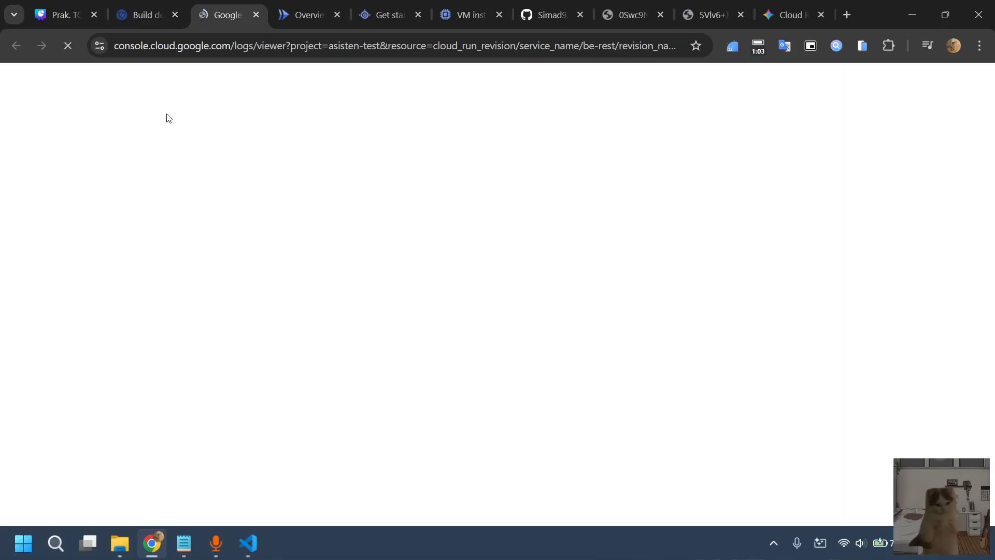
left_click(126, 4)
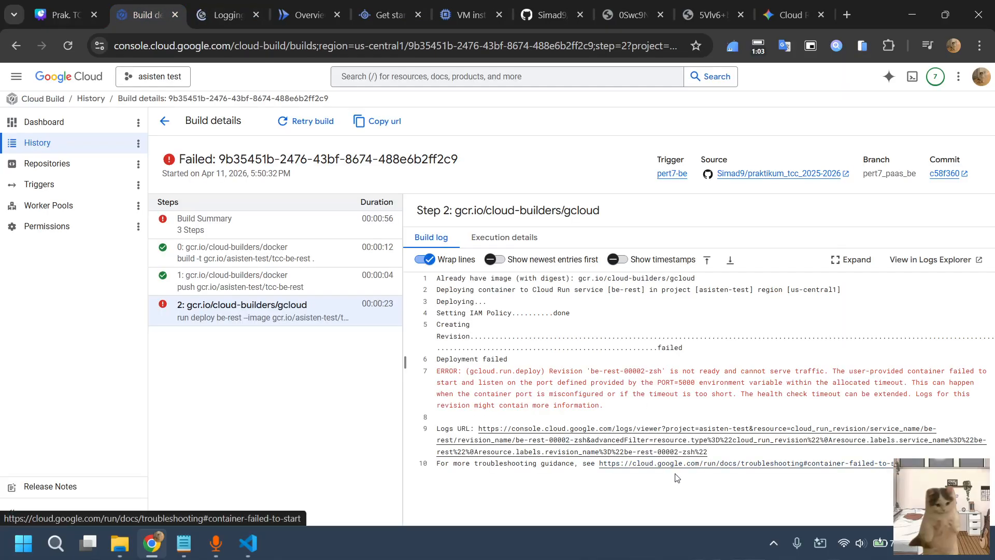
left_click(229, 14)
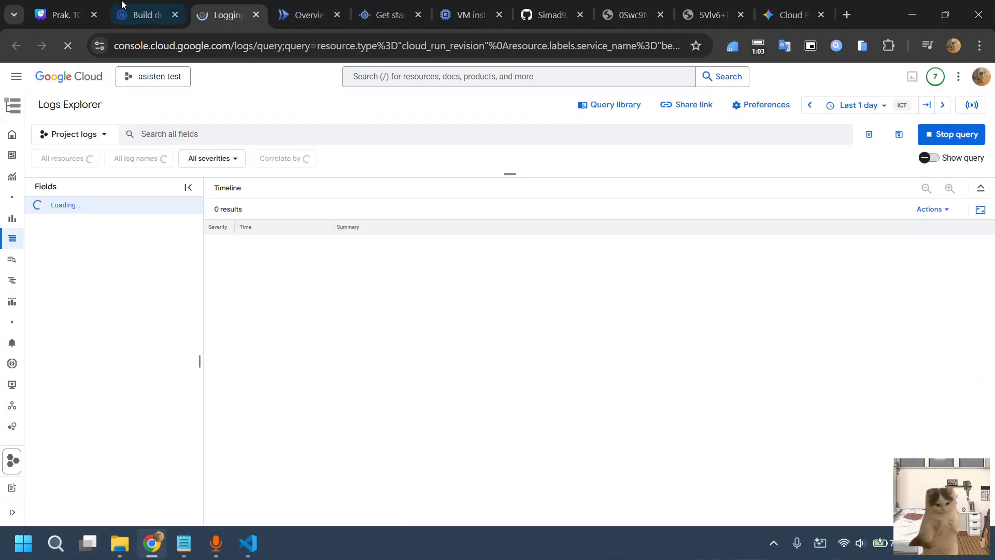
left_click(140, 14)
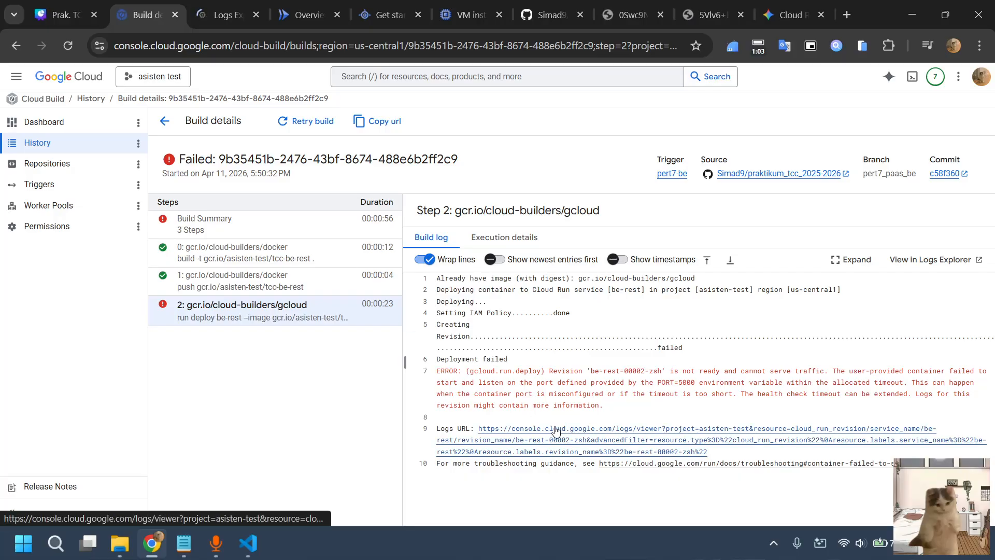
left_click(234, 4)
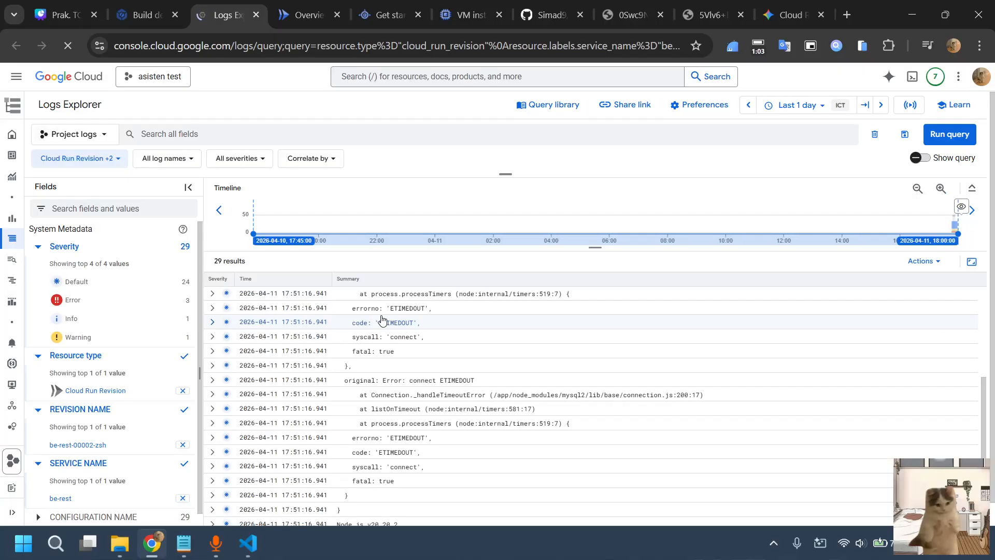
scroll(428, 355, "up", 3)
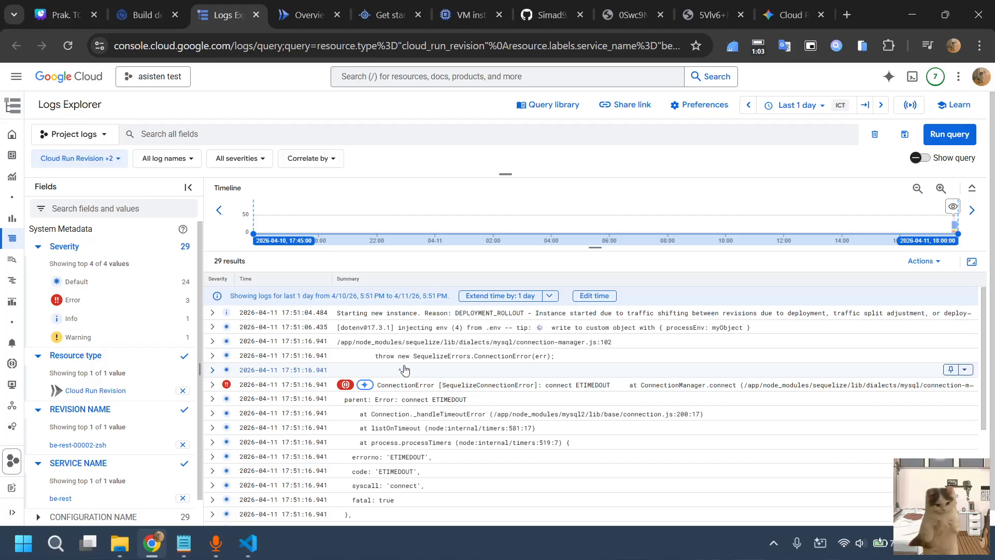
scroll(465, 366, "down", 1)
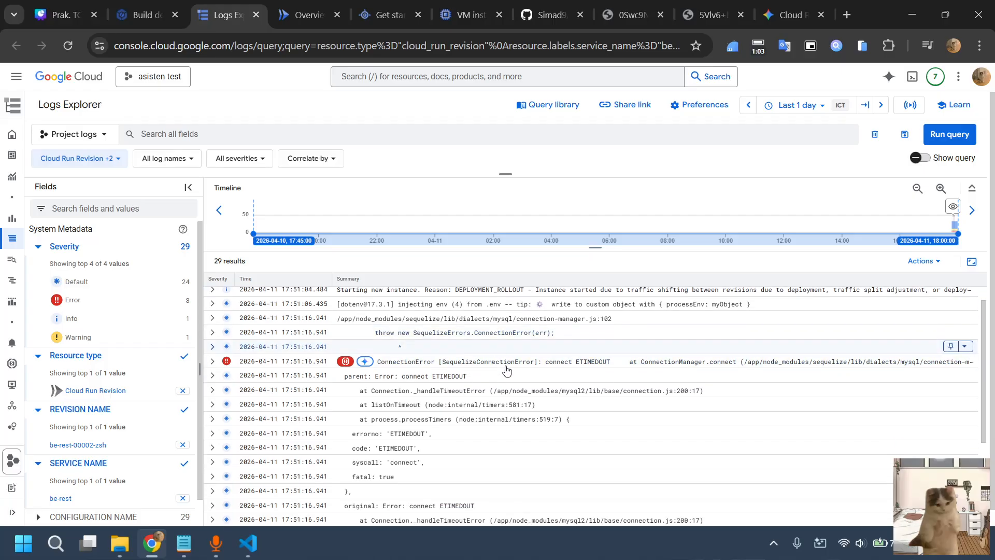
scroll(507, 372, "down", 3)
scroll(507, 376, "up", 1)
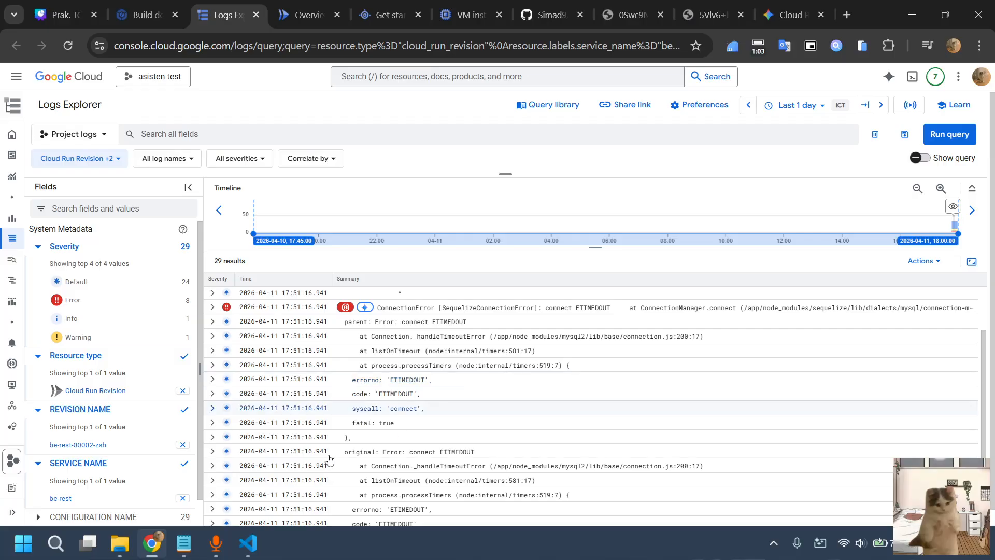
Select the DB_HOST value in .env in VS Code, and copy the external IP of vm-db-sql-1 from the VM instances list in Chrome
left_click(248, 541)
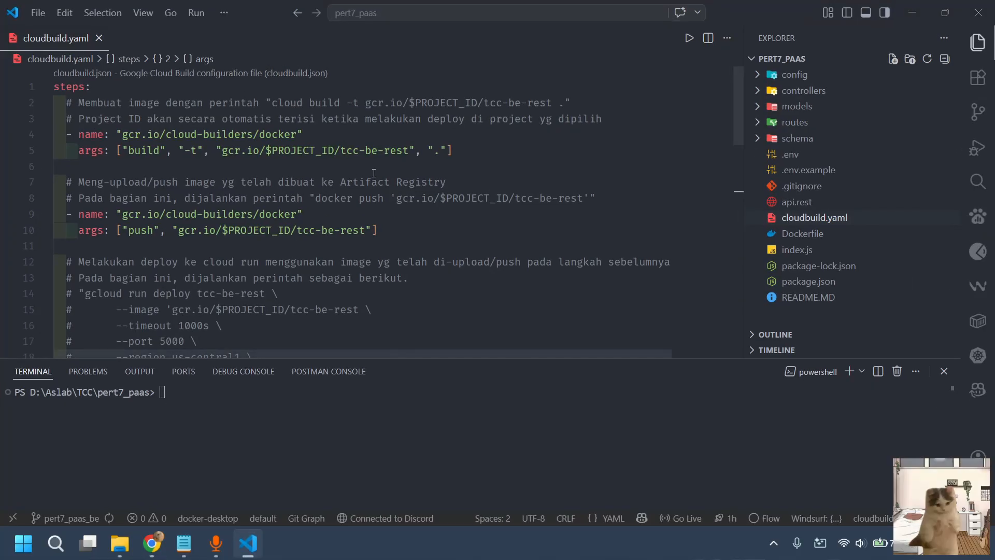
left_click(797, 156)
left_click_drag(187, 134, 105, 134)
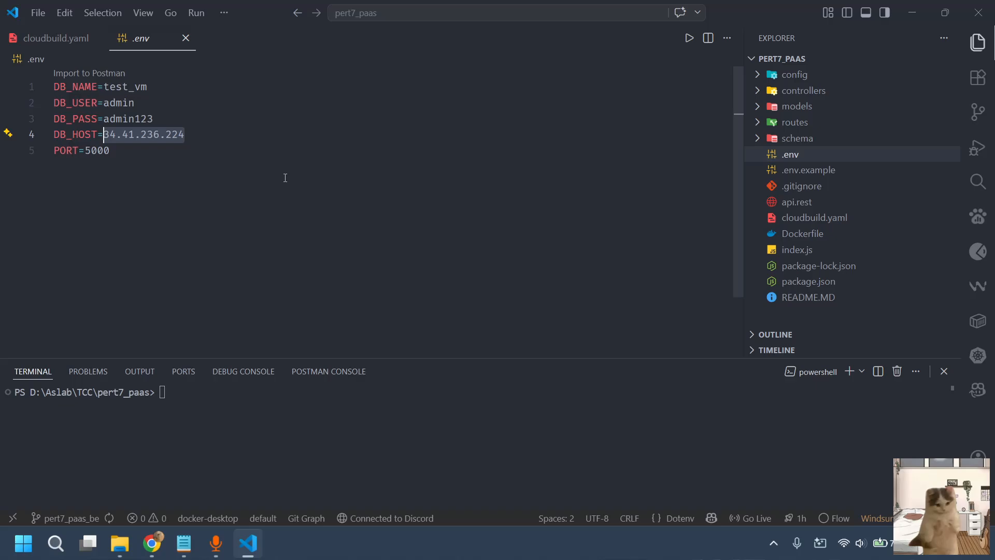
left_click(163, 530)
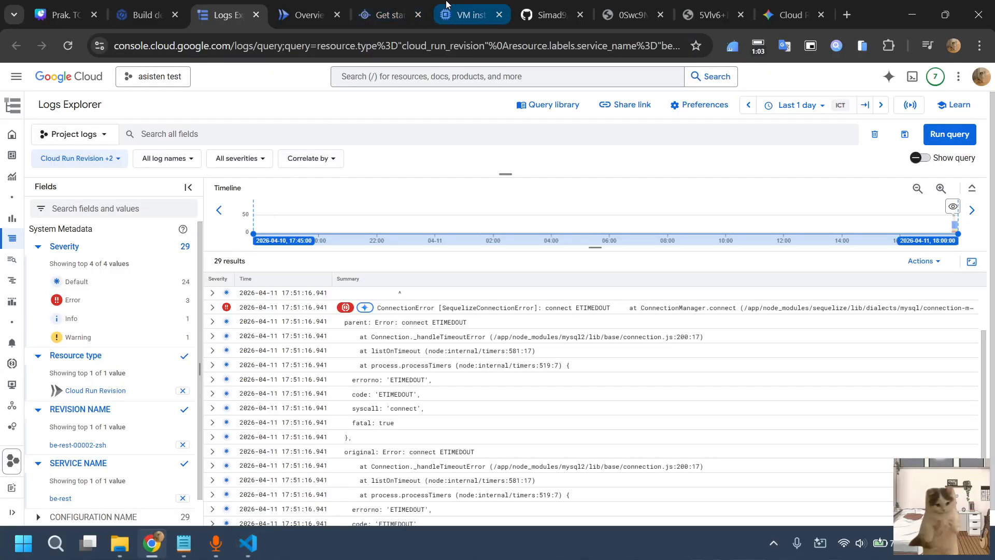
left_click(446, 5)
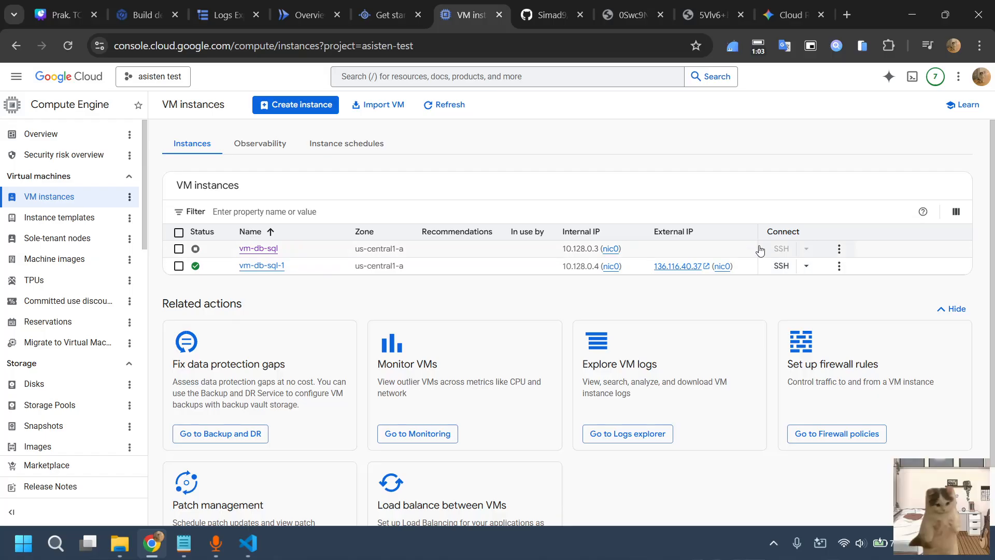
left_click(746, 268)
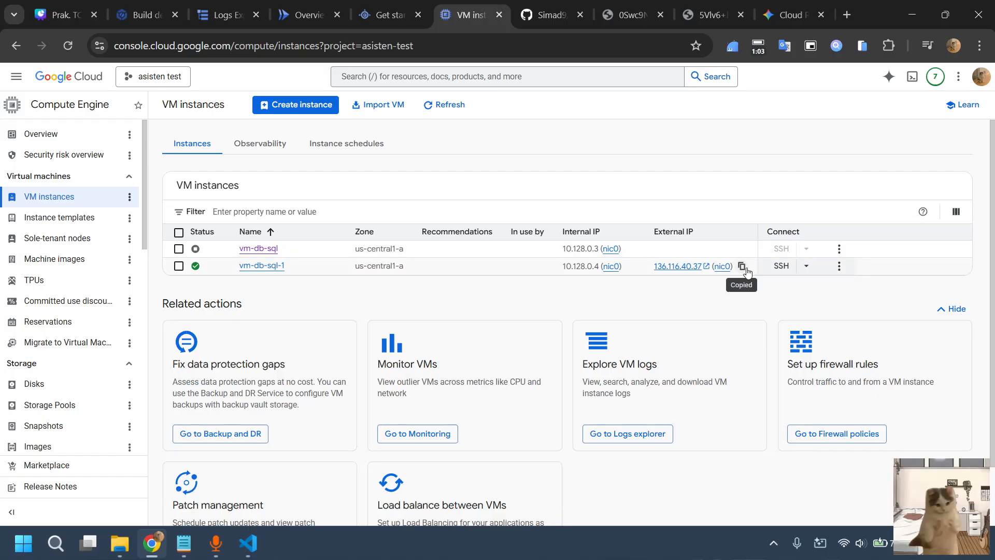
Switch to VS Code and replace the DB_HOST value in .env with the copied IP 136.116.40.37
left_click(249, 545)
key("ctrl+shift+Right")
key("ctrl+shift+Right")
key("ctrl+shift+Right")
key("ctrl+shift+Right")
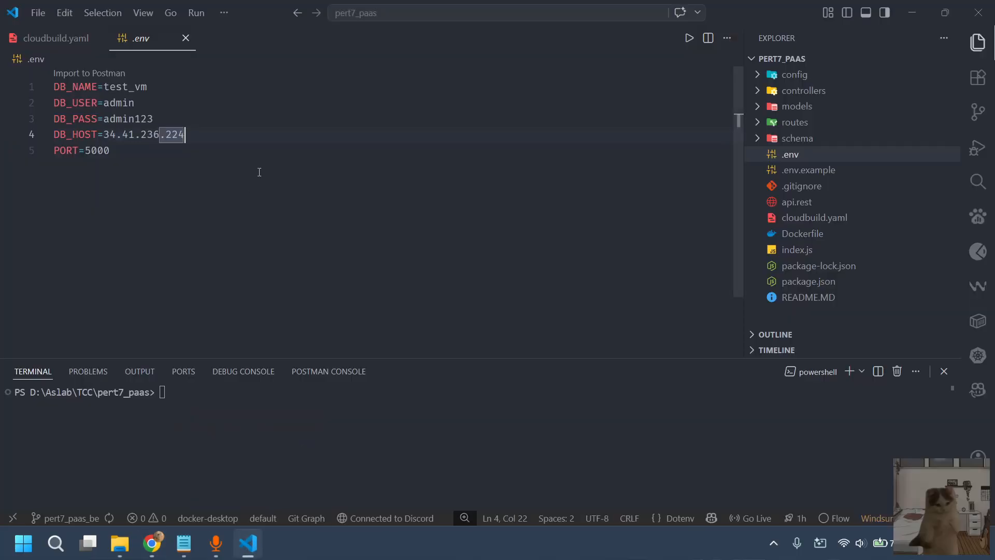
key("ctrl+v")
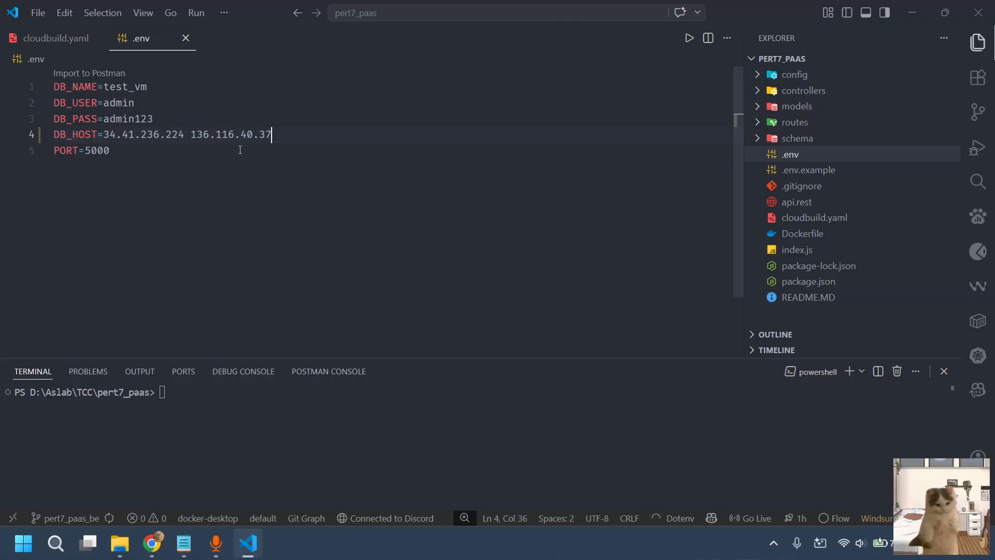
key("ctrl+z")
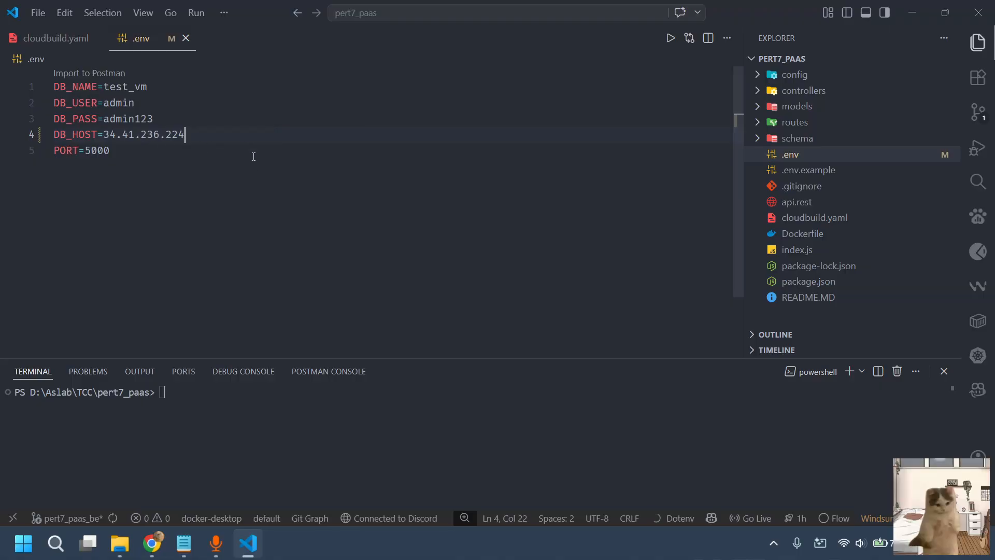
key("BackSpace")
key("BackSpace")
key("BackSpace")
key("BackSpace")
key("BackSpace")
key("ctrl+v")
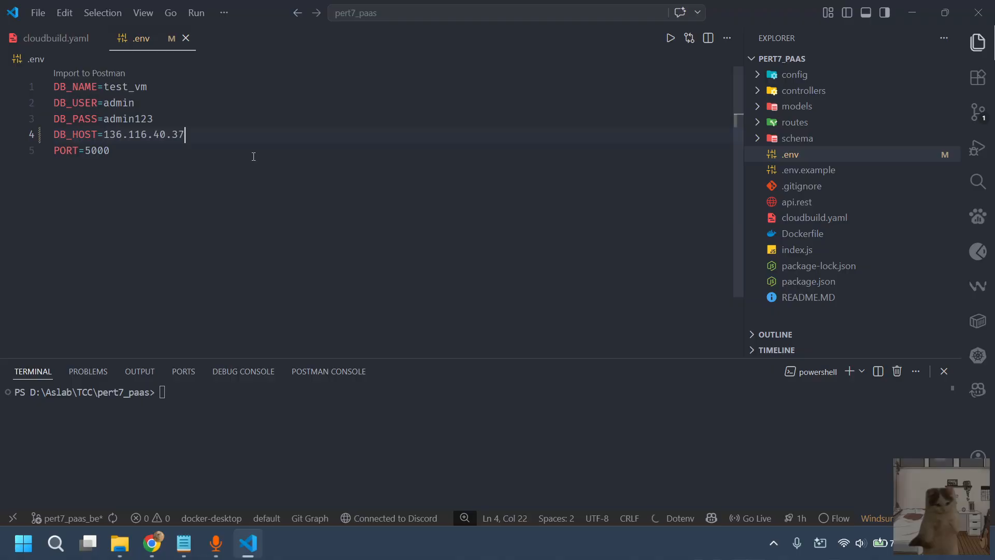
key("Down")
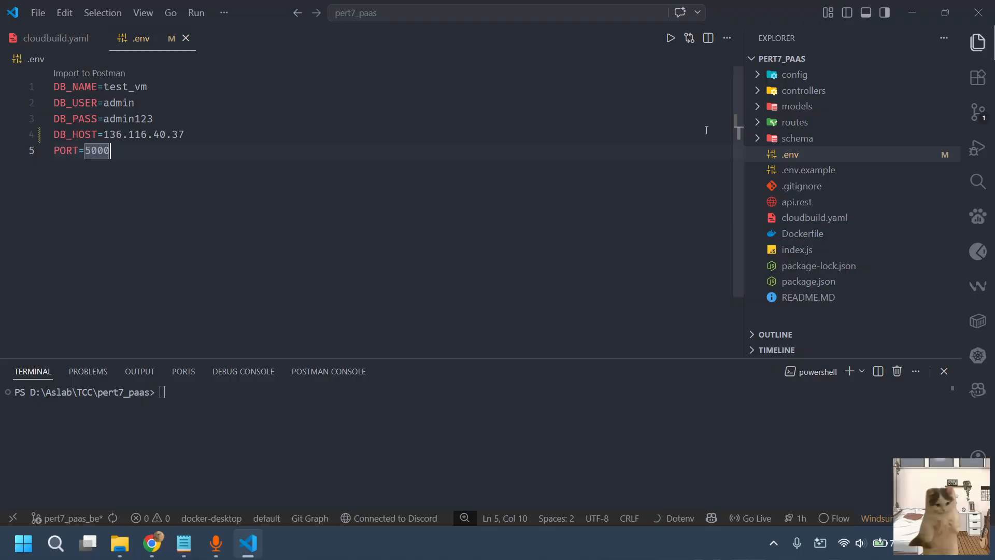
Commit the .env change with the message "update : db_host update ip" and sync it to the remote pert7_paas_be branch
left_click(984, 121)
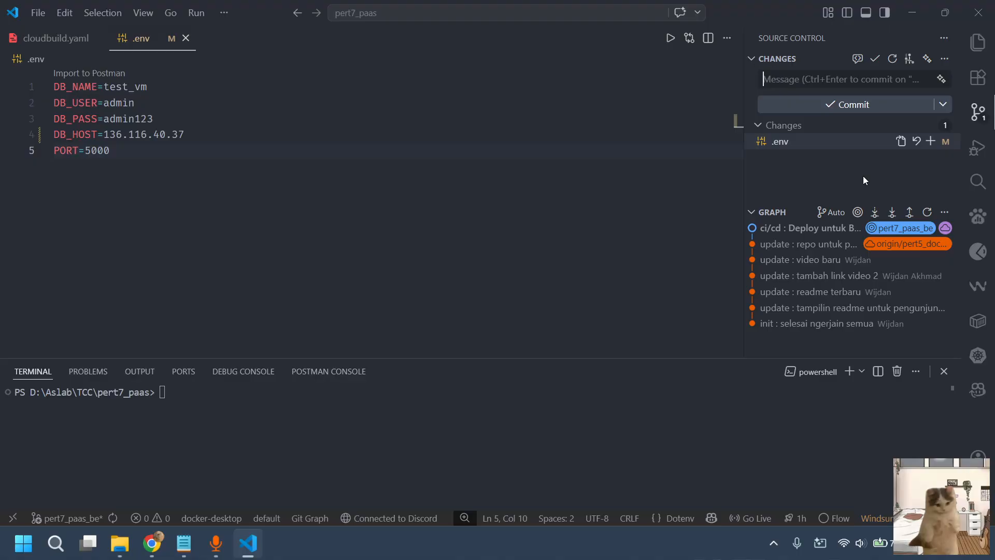
left_click(944, 371)
left_click(840, 85)
type("u")
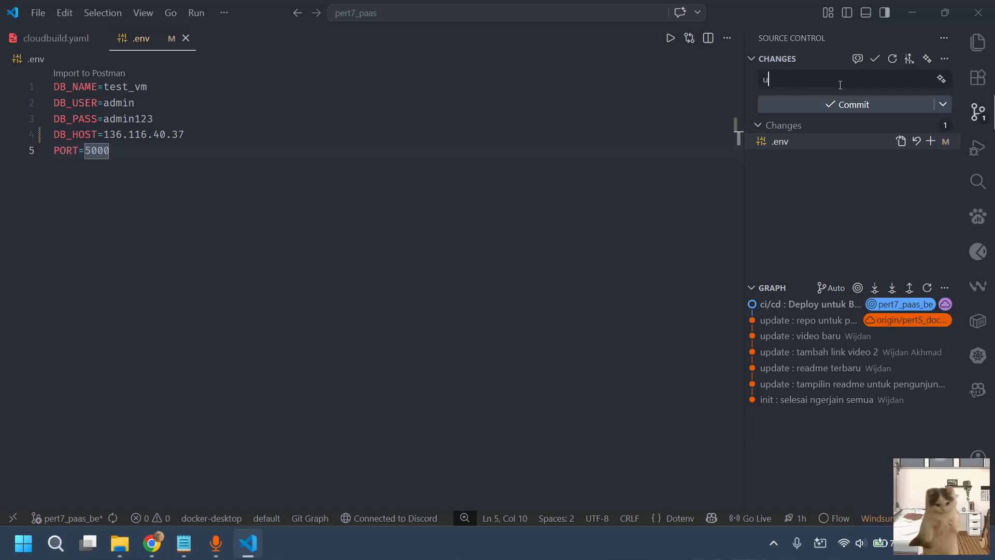
type("pdate : db_host update ip")
key("ctrl+Return")
key("Return")
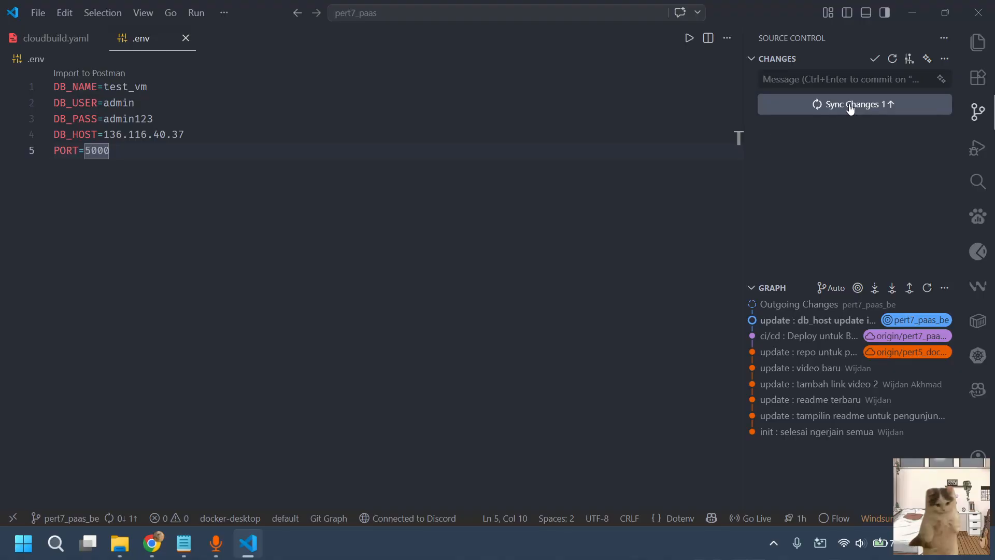
left_click(850, 106)
key("Return")
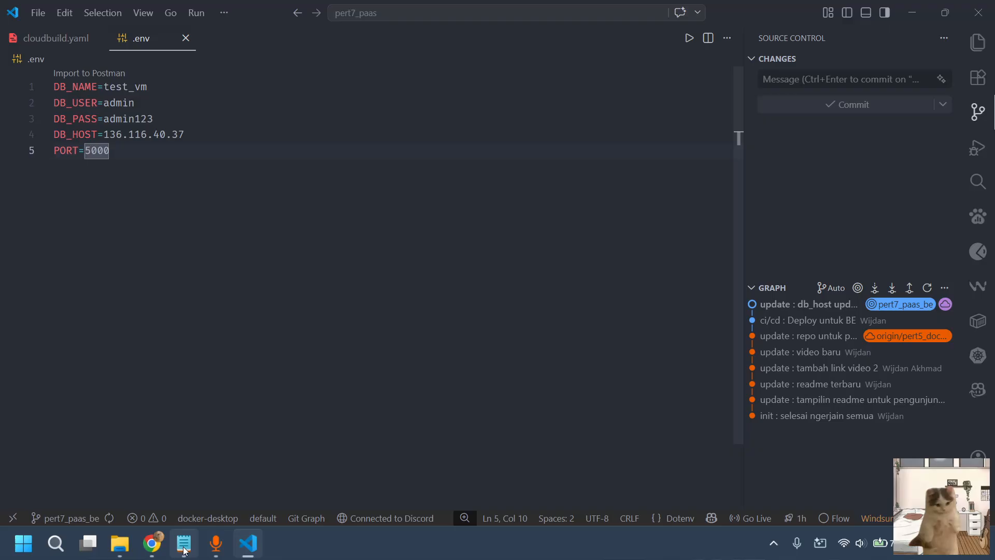
Switch to Chrome and check the Cloud Build history, plus the latest commit of the pert7_paas_be branch on GitHub
left_click(152, 543)
left_click(156, 14)
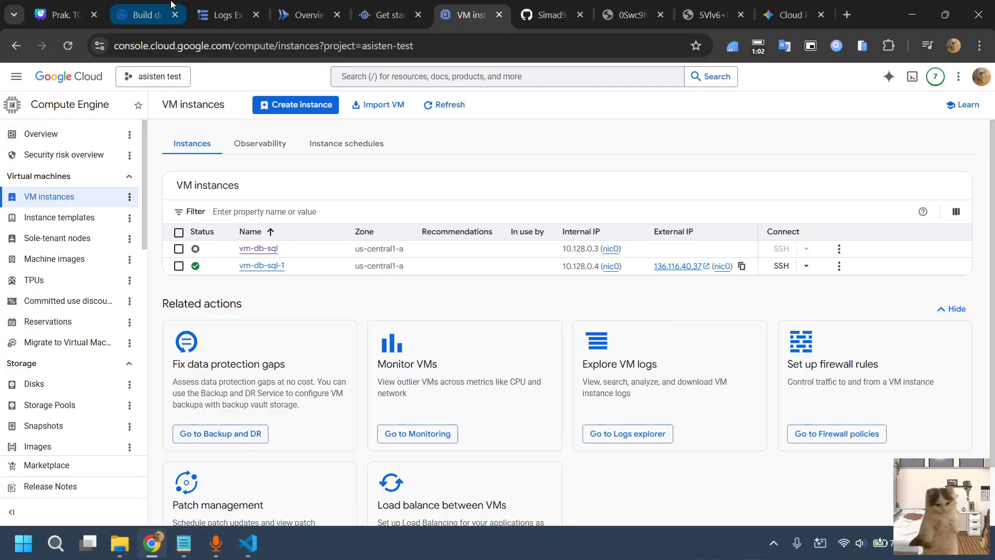
left_click(63, 148)
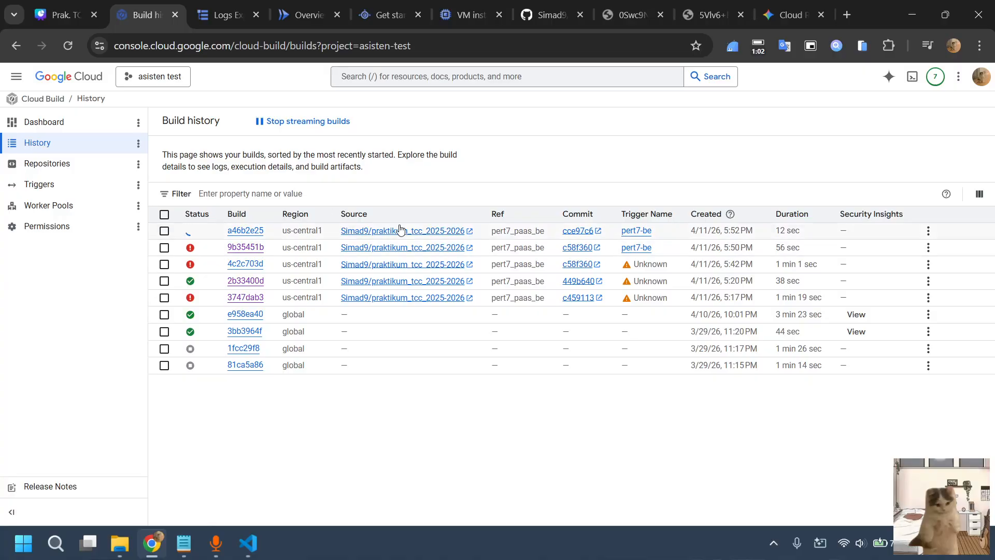
left_click(567, 4)
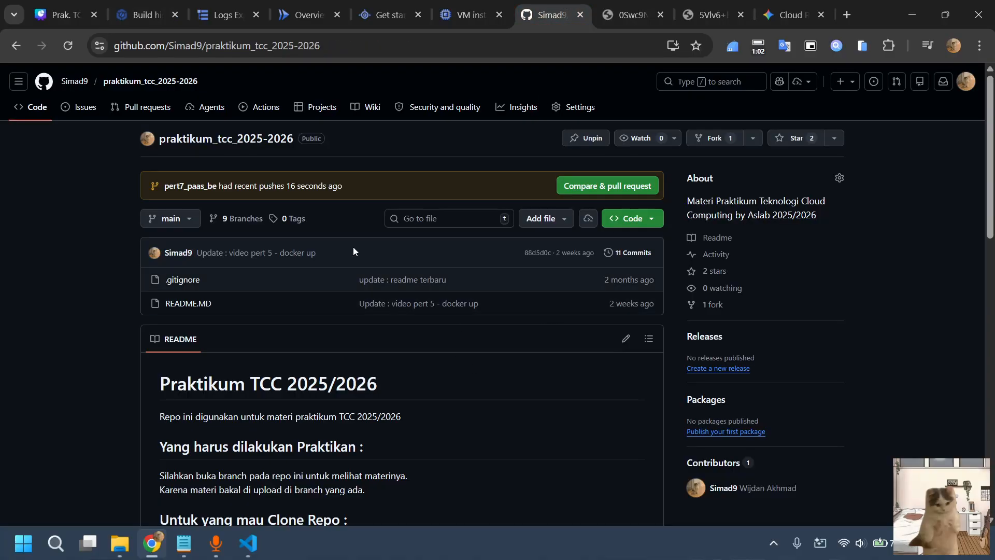
left_click(179, 221)
left_click(207, 469)
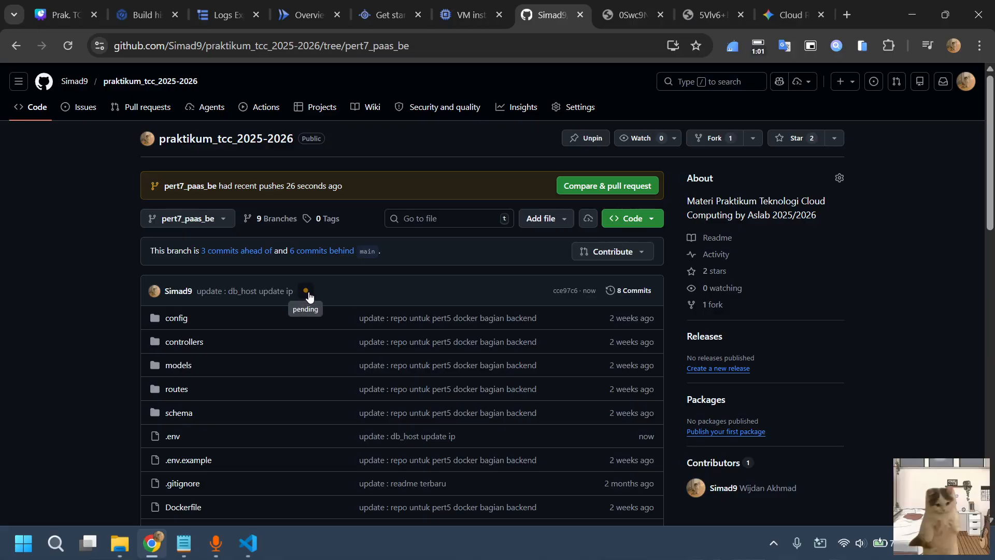
Open the newest pert7-be build from the build history and read through its build log
left_click(141, 15)
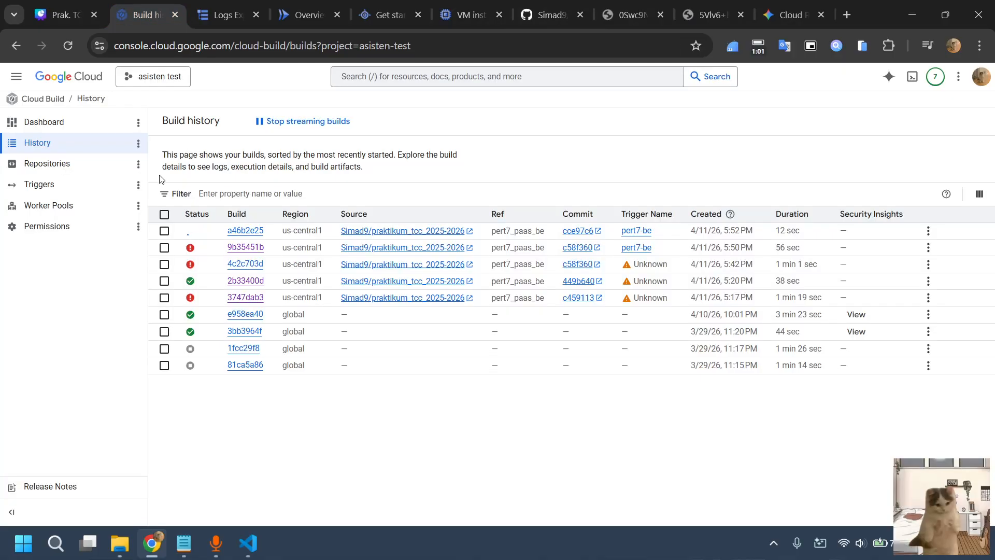
left_click(258, 230)
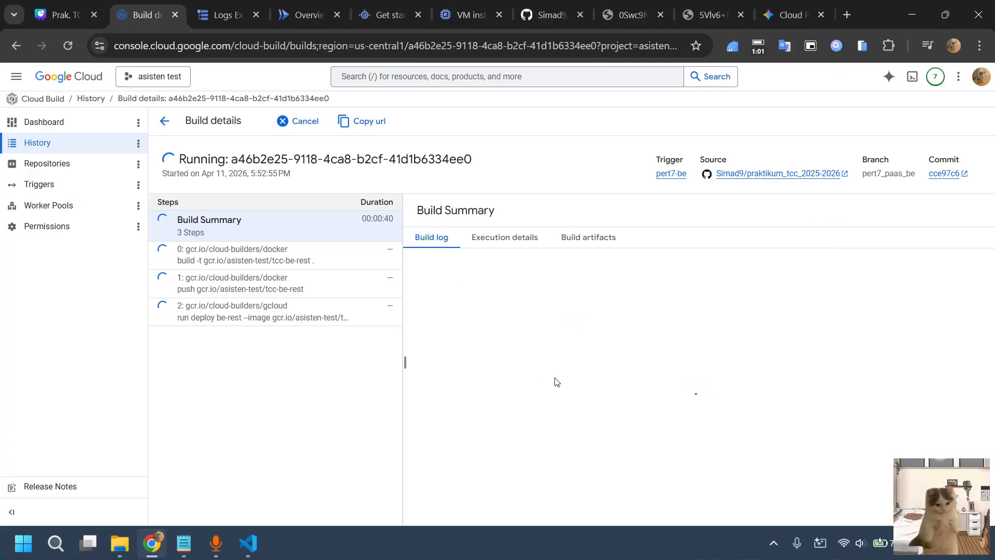
scroll(636, 408, "down", 3)
scroll(637, 407, "down", 10)
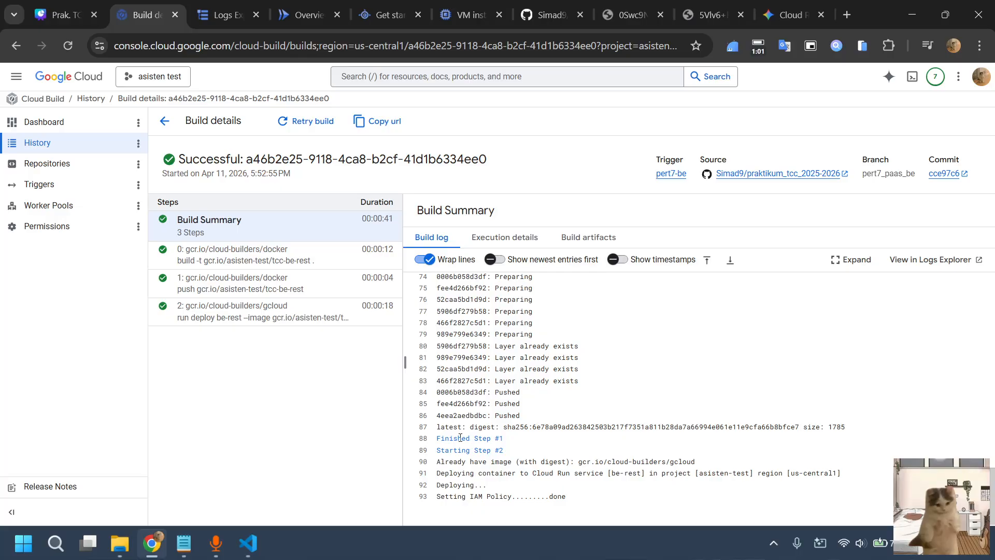
scroll(553, 392, "up", 2)
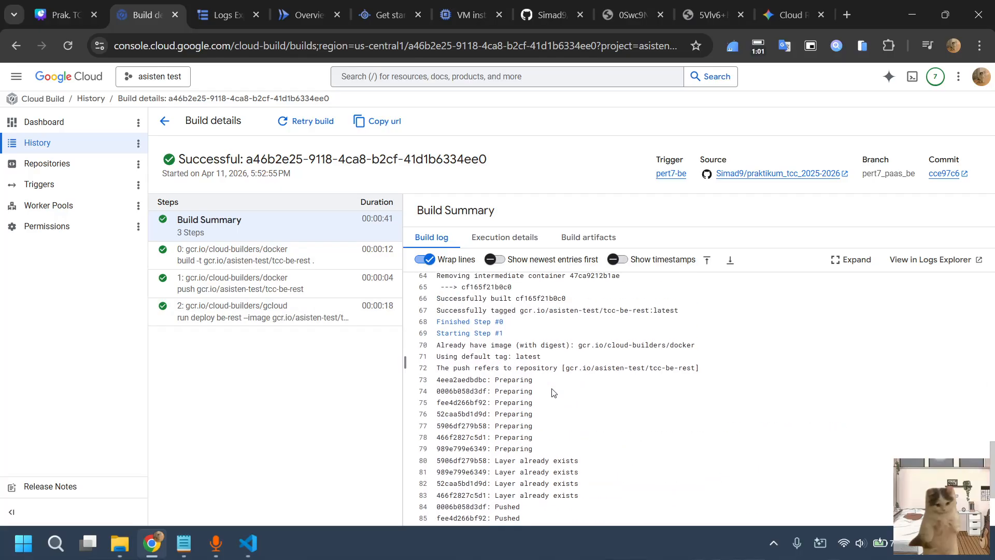
Read the pert7-be build log to its end and open the deployed be-rest service URL to check the response
scroll(553, 392, "down", 2)
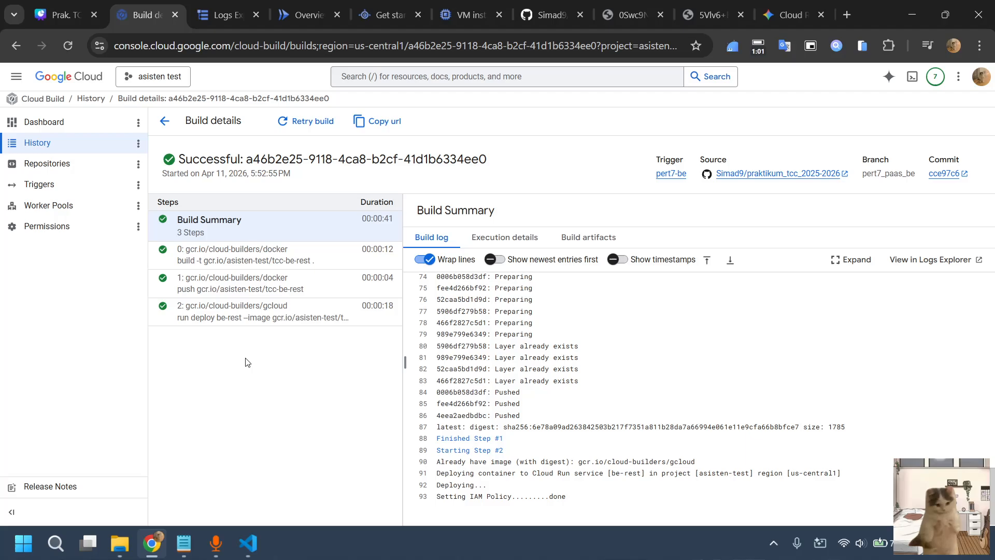
left_click(229, 317)
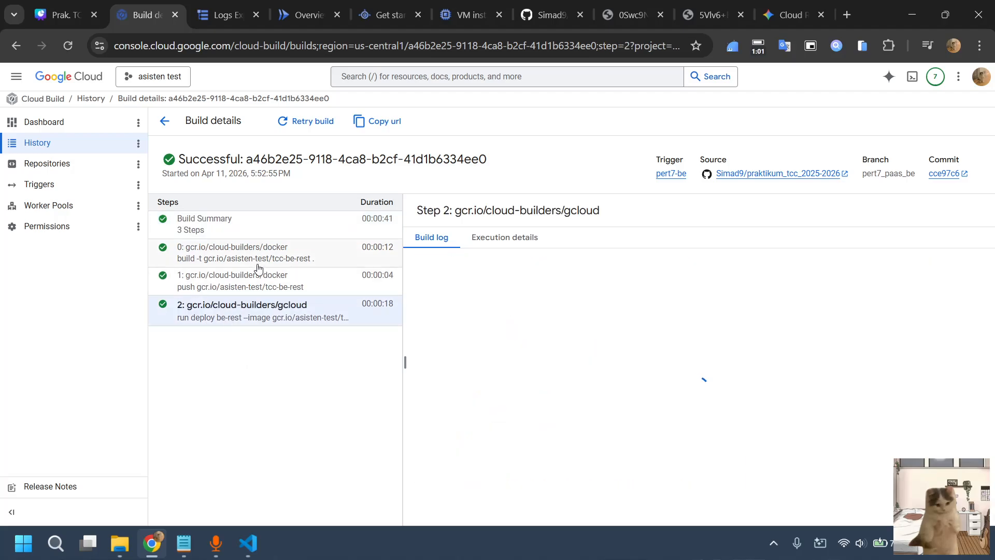
left_click(266, 226)
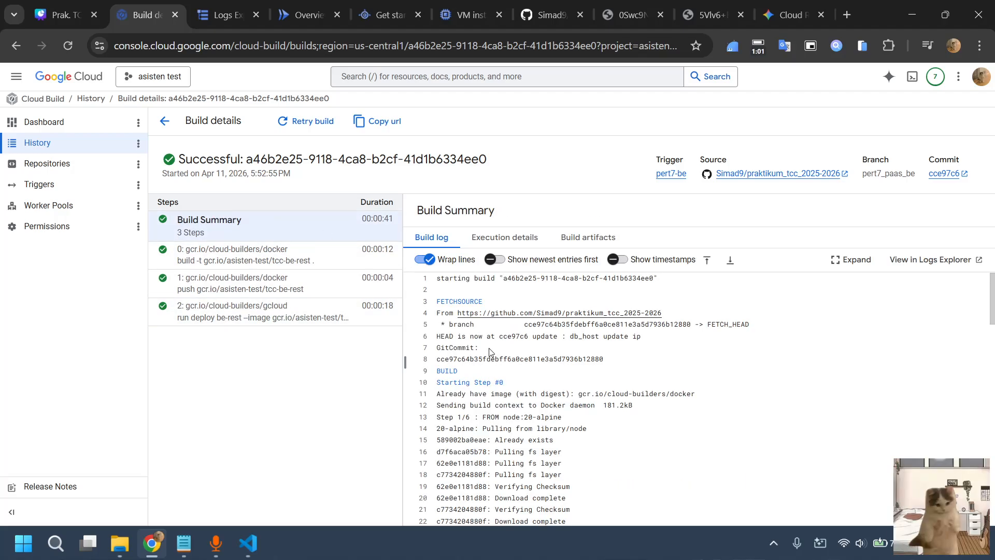
scroll(518, 373, "down", 15)
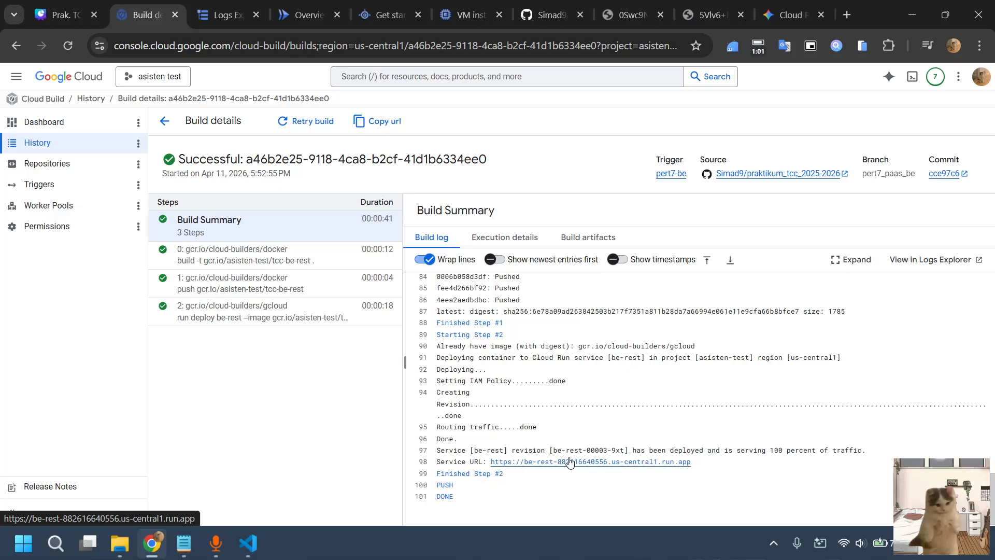
left_click(664, 462)
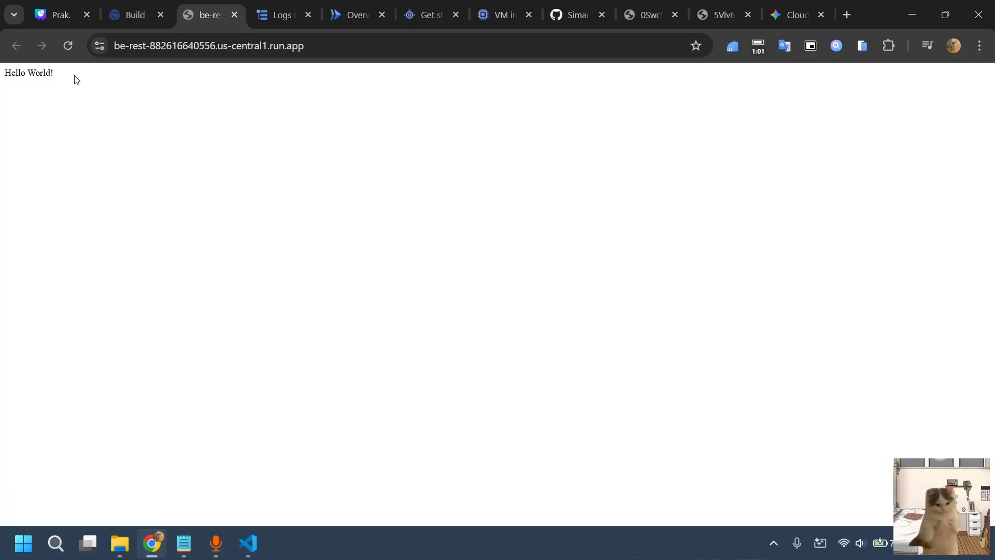
scroll(77, 79, "up", 5)
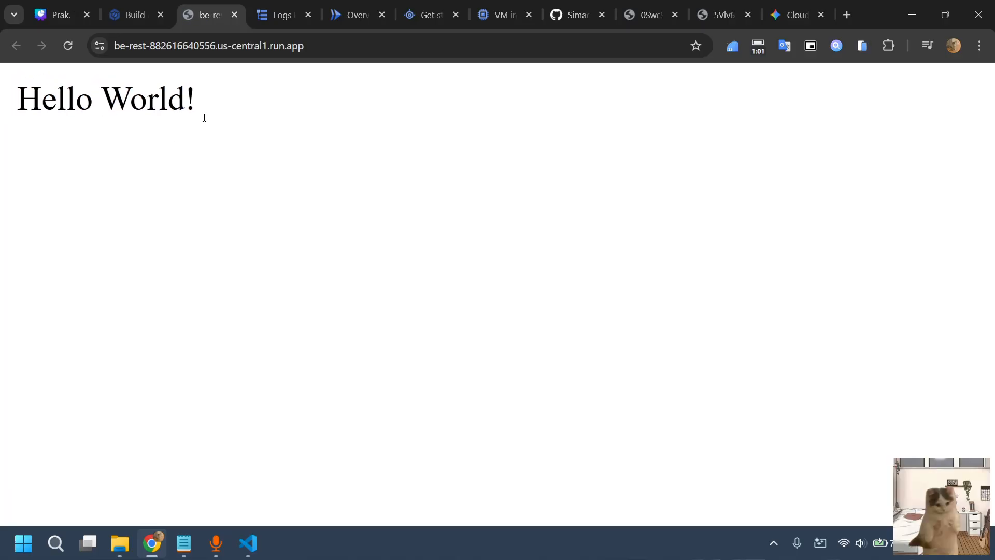
mouse_move(248, 543)
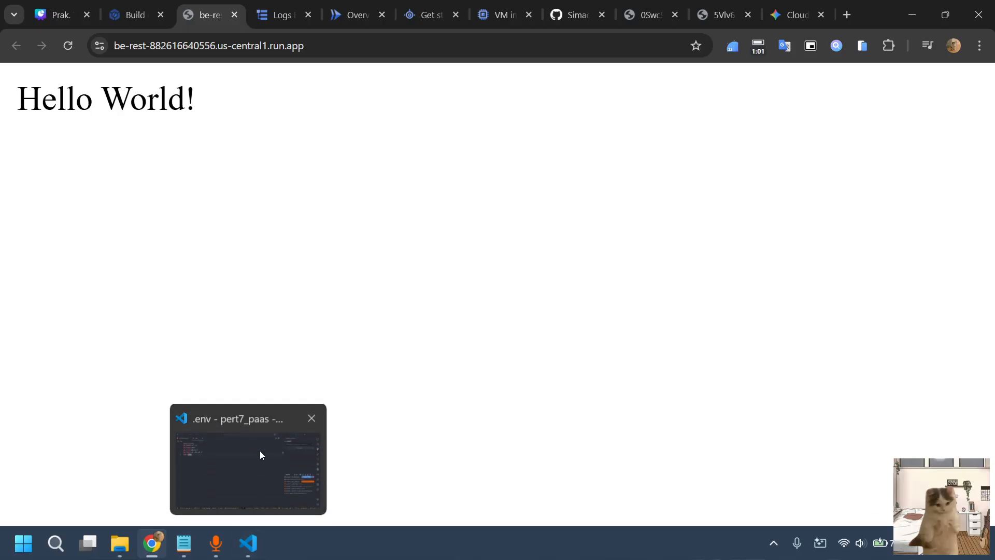
left_click(259, 449)
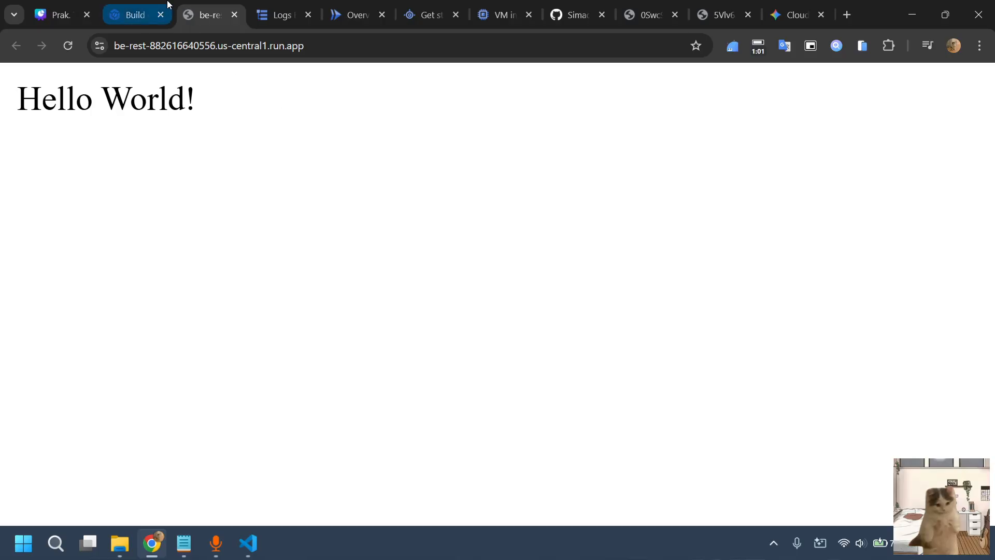
left_click(140, 4)
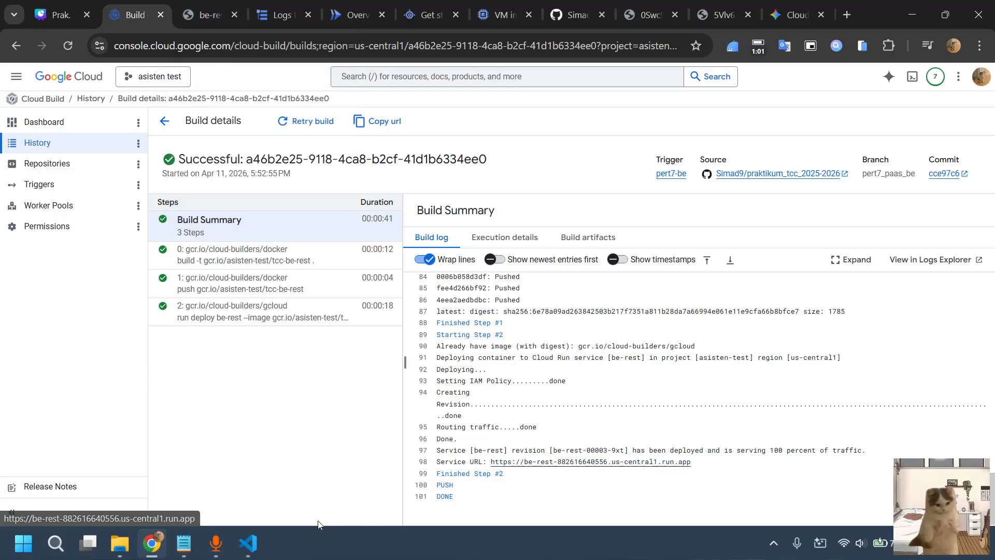
left_click(249, 543)
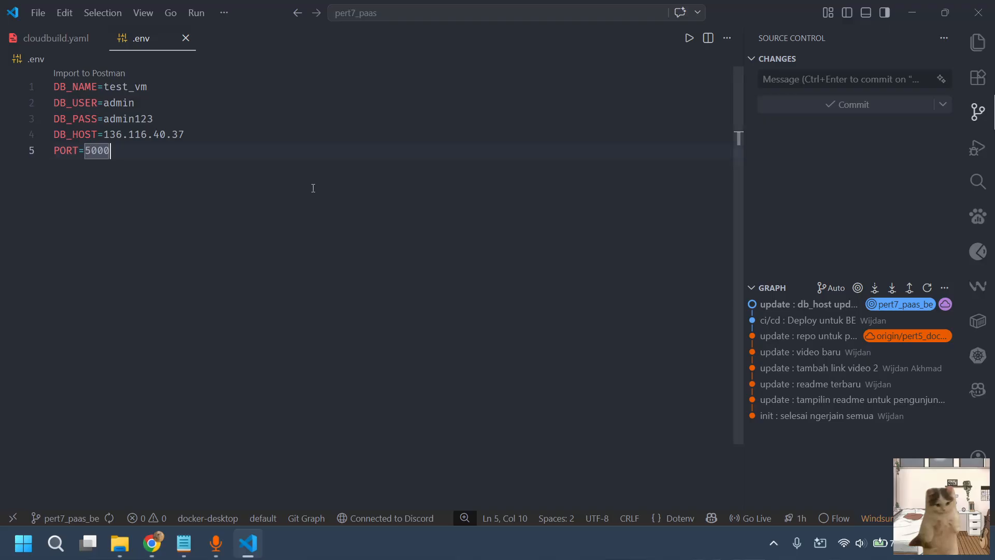
left_click(910, 9)
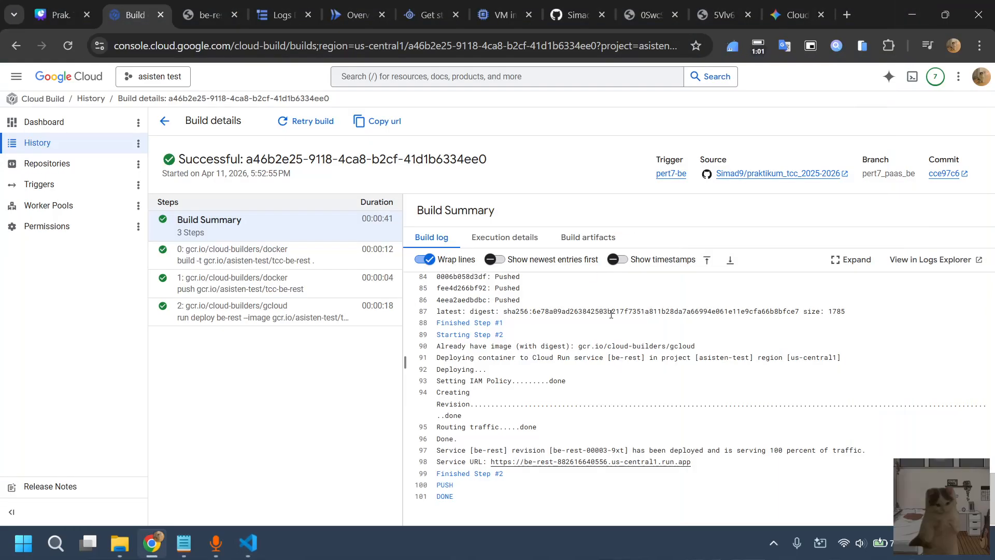
left_click(205, 7)
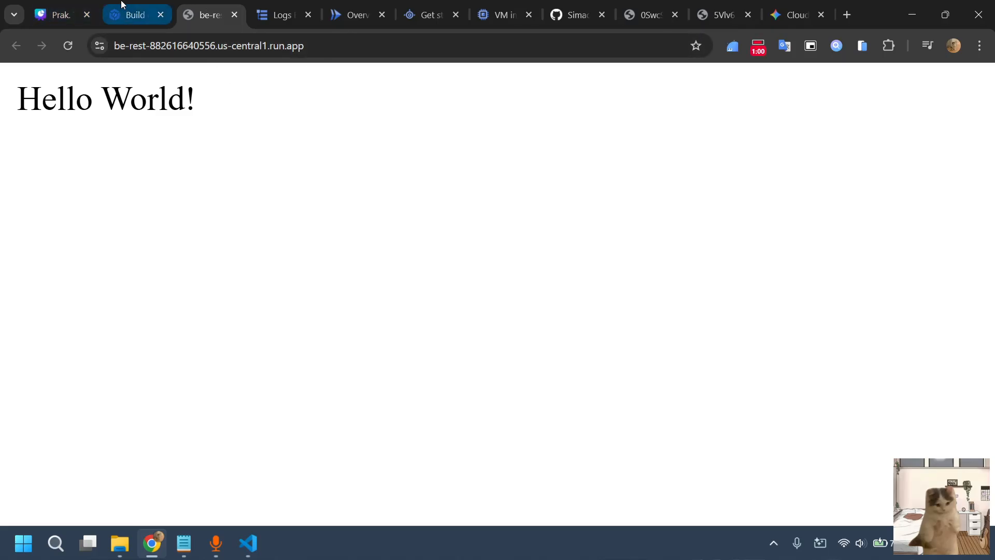
left_click(169, 6)
Close the Logs Explorer page, check the Cloud Run services list, and close the Cloud Run page as well
left_click(283, 14)
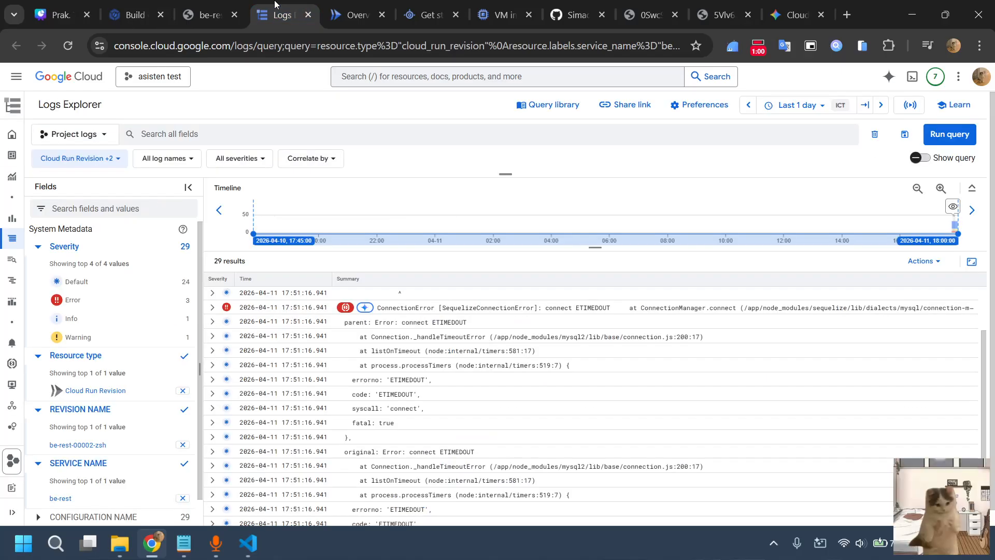
left_click(307, 15)
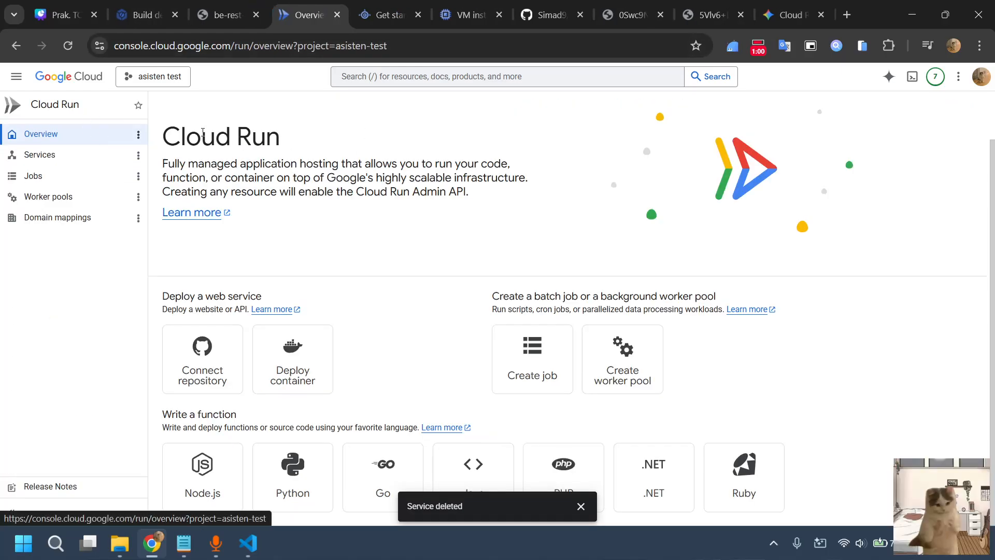
left_click(72, 156)
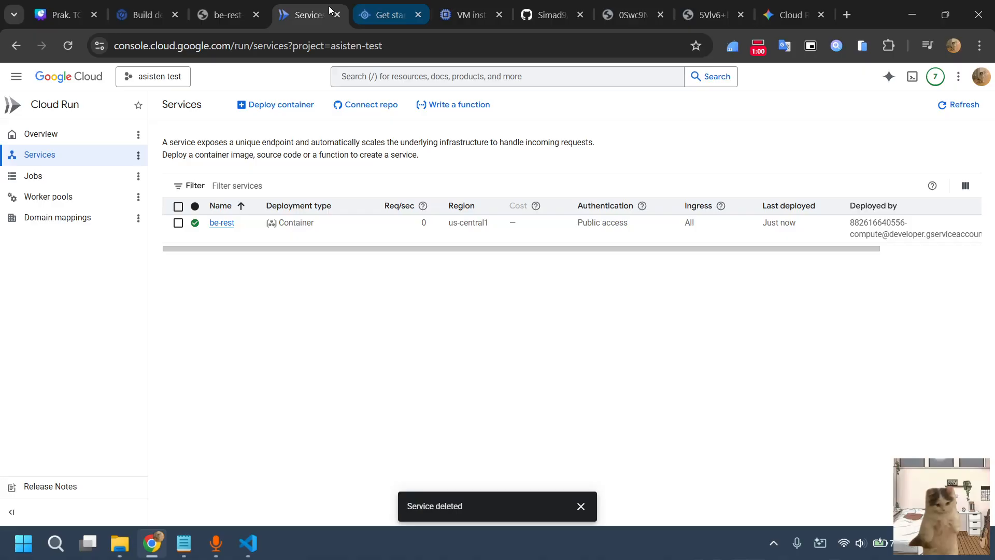
left_click(386, 15)
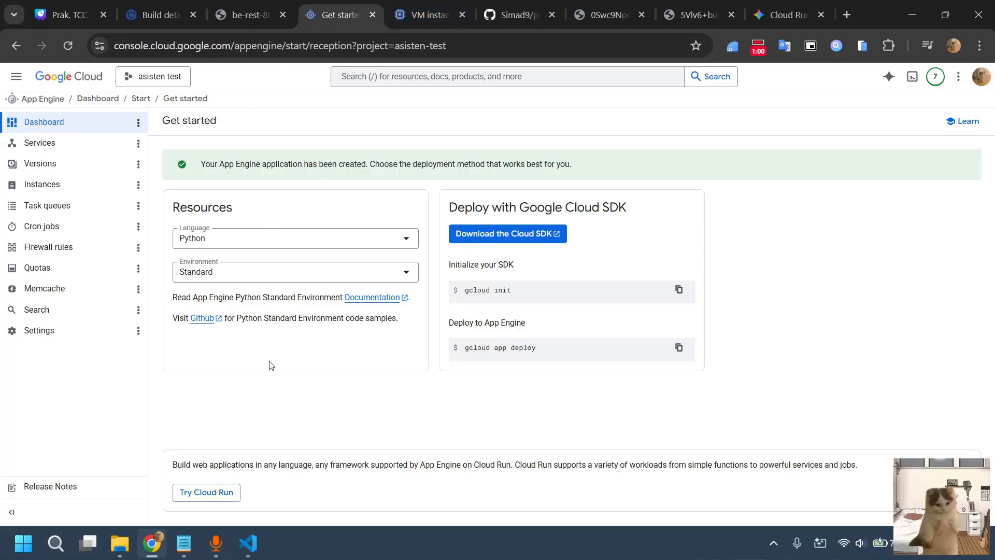
Look through the branch selector of the praktikum_tcc_2025-2026 repository on GitHub
left_click(519, 4)
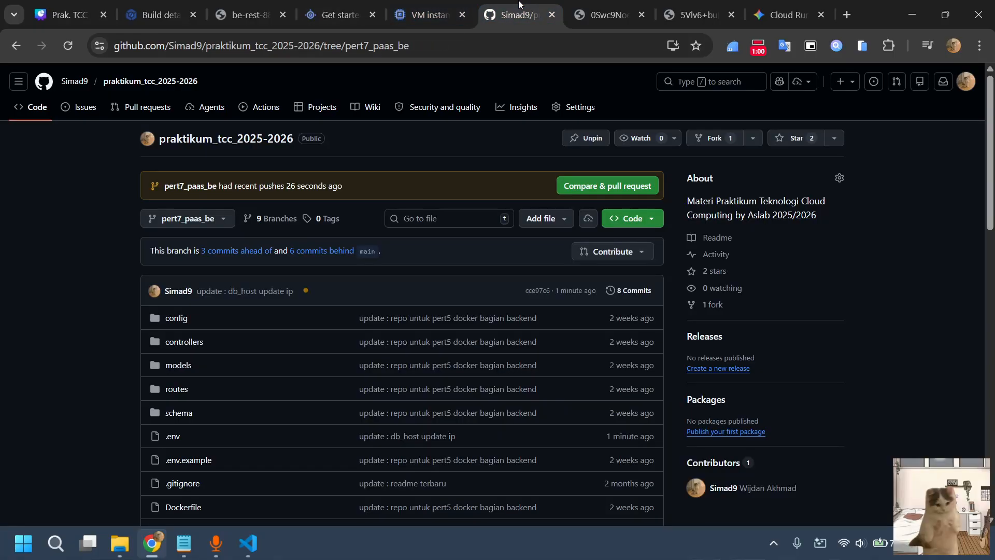
left_click(204, 219)
left_click(62, 413)
Switch to VS Code and check out the remote frontend branch origin/pert5_docker_fe
left_click(248, 543)
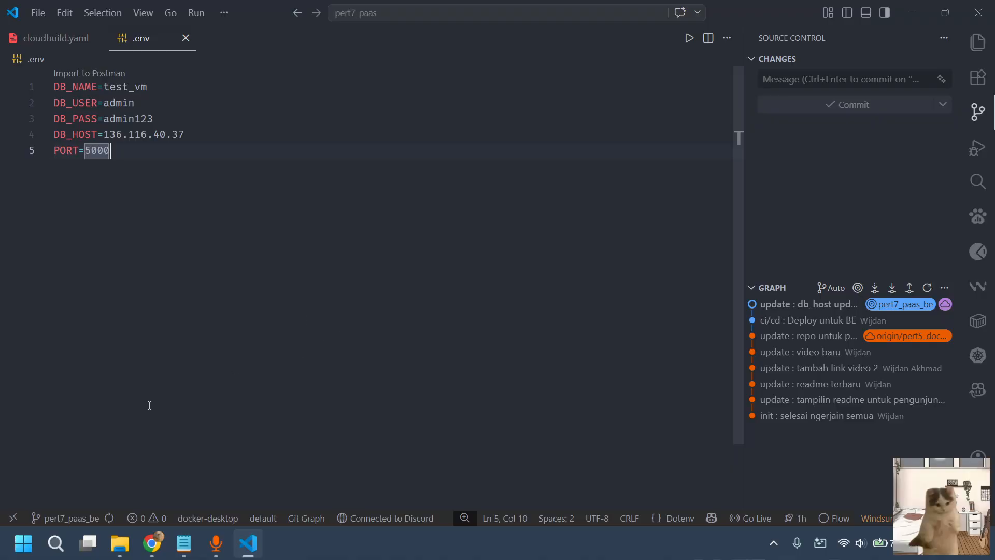
mouse_move(88, 542)
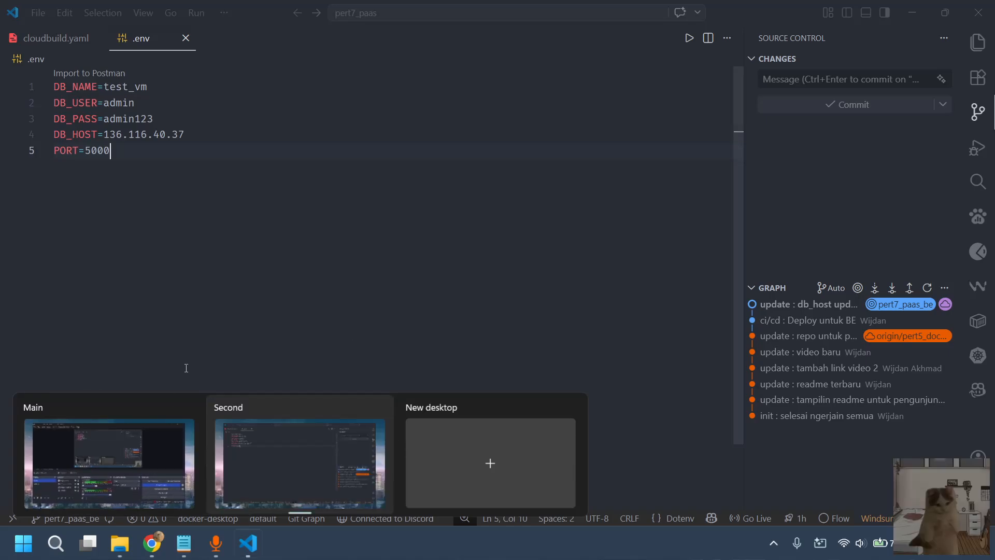
left_click(73, 518)
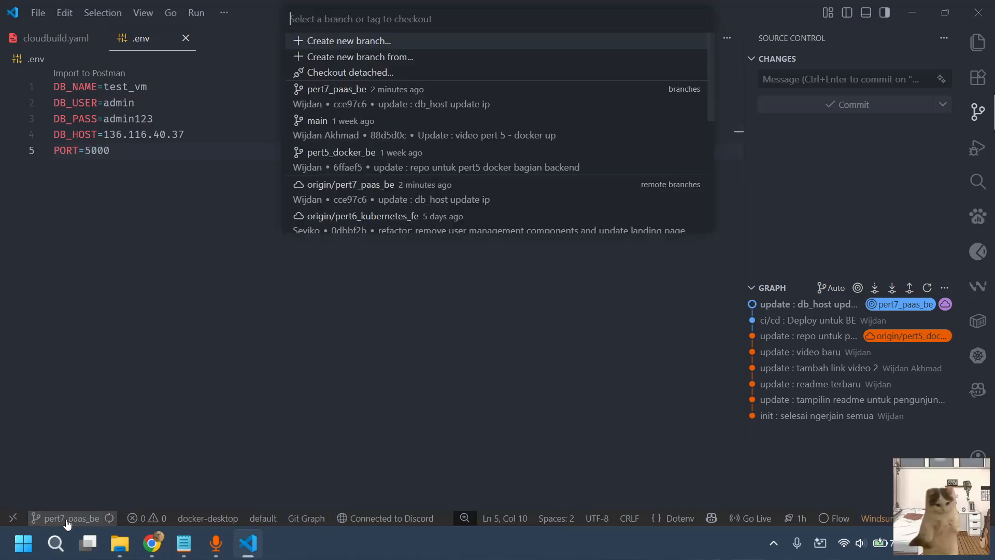
scroll(378, 140, "down", 5)
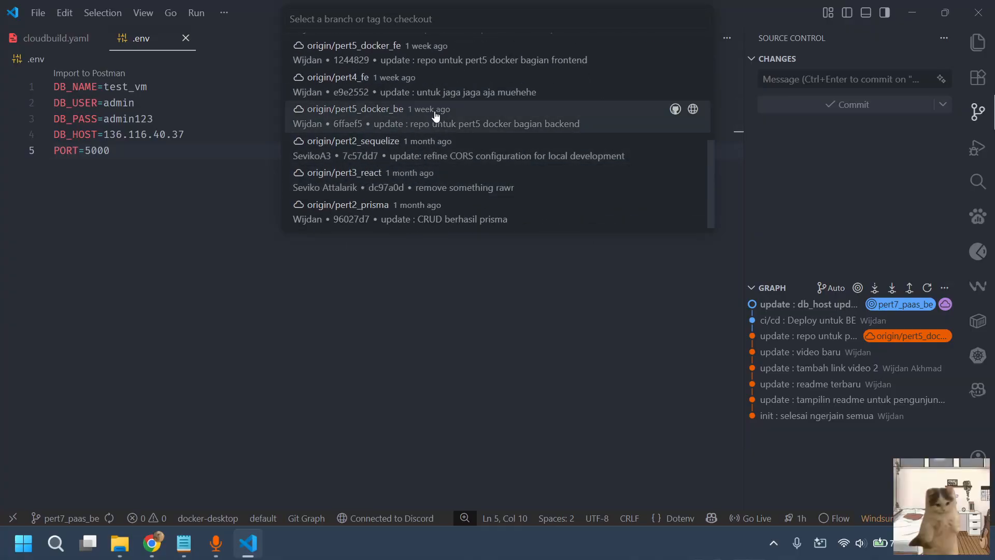
left_click(390, 57)
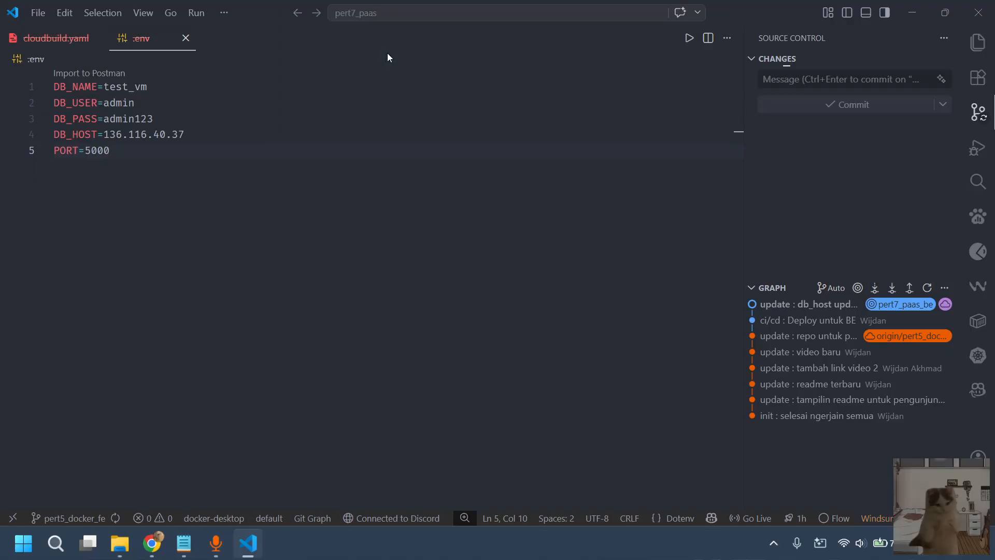
Show the project's file explorer and close the leftover .env and cloudbuild.yaml editors
left_click(977, 41)
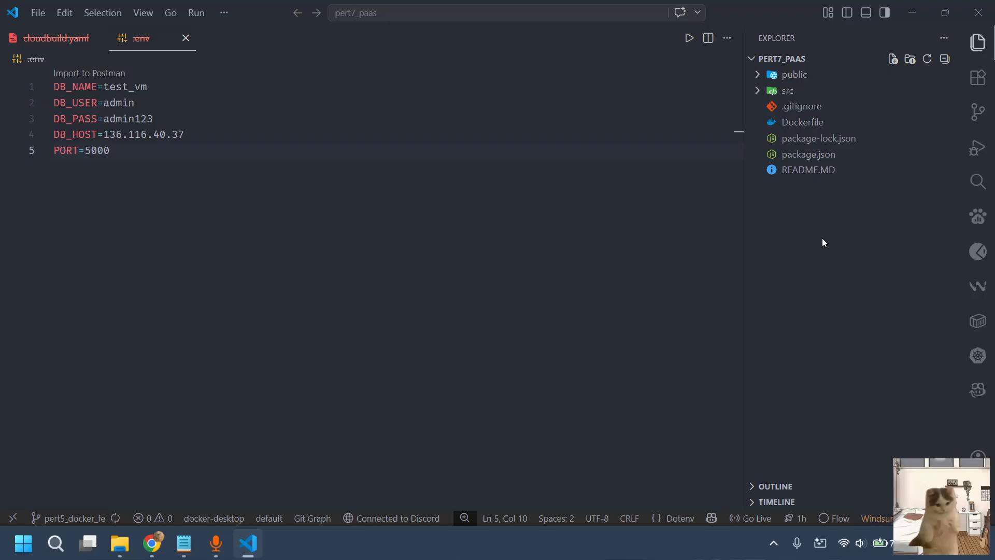
left_click(186, 38)
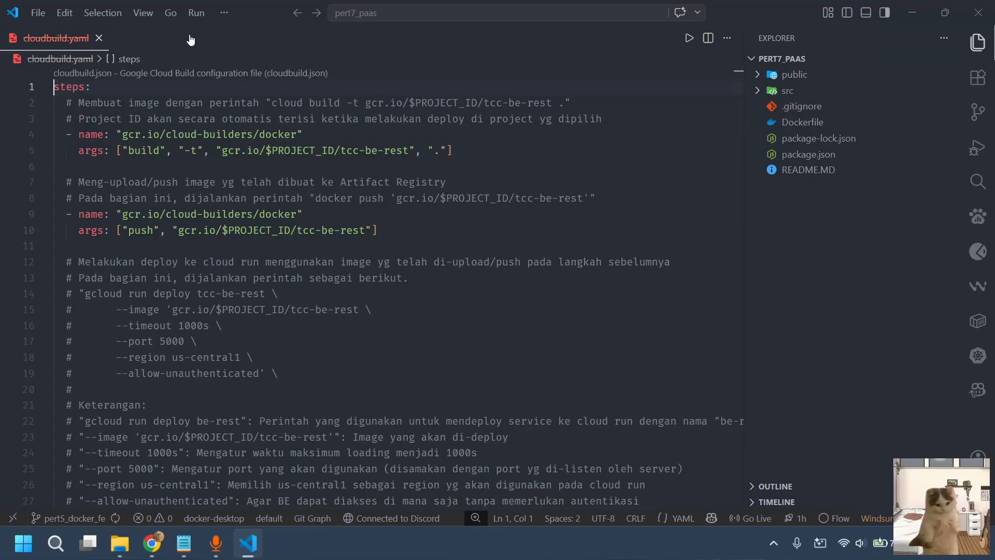
left_click(99, 38)
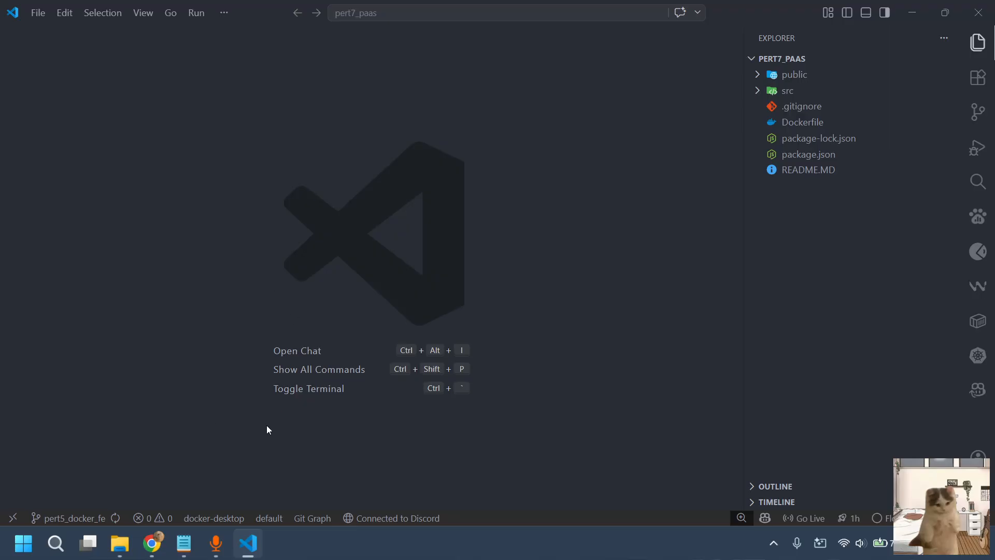
Create and switch to a new branch with git checkout -b pert7_paas_fe in the integrated terminal, and clear its output
key("ctrl+grave")
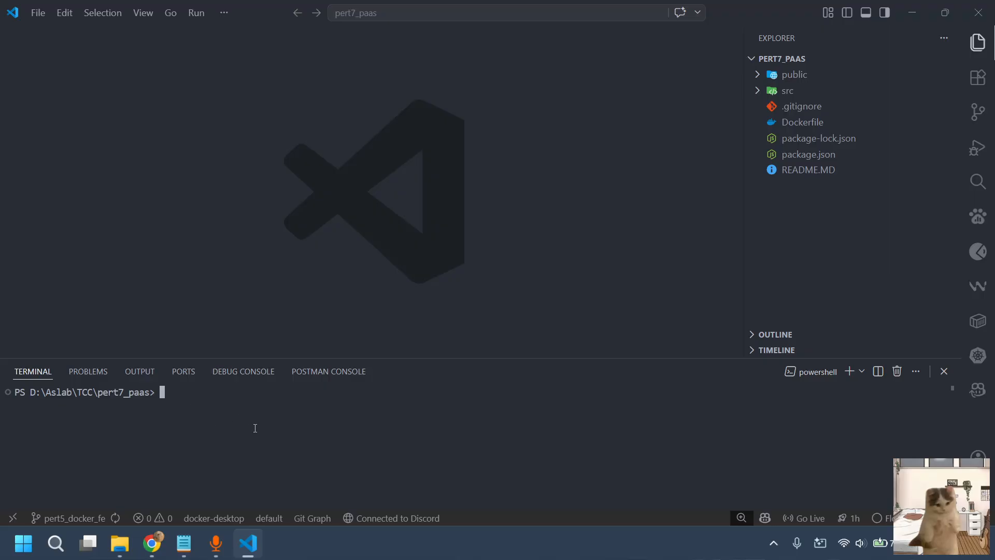
type("git checkout -b pert7_")
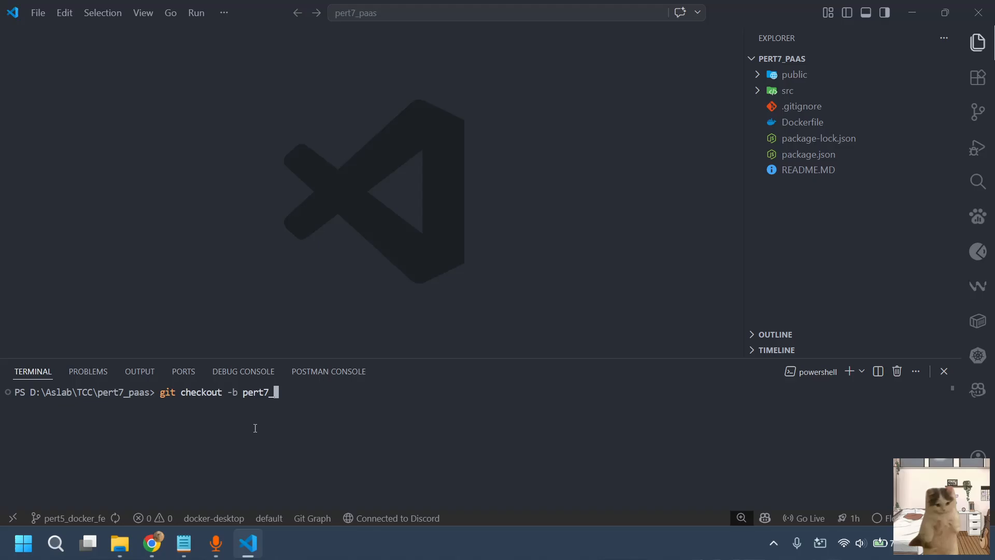
type("paas_fe")
key("Return")
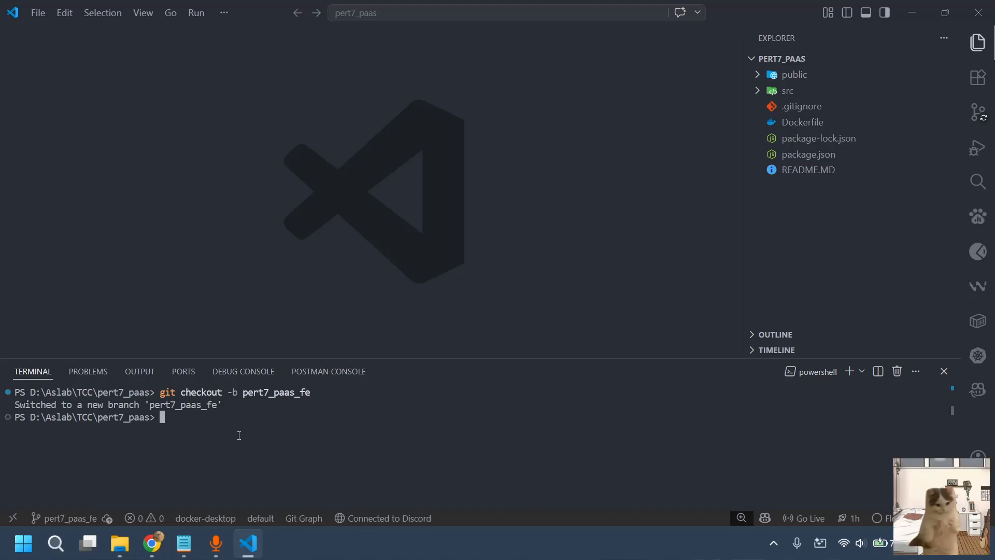
key("Return")
type("clear")
key("Return")
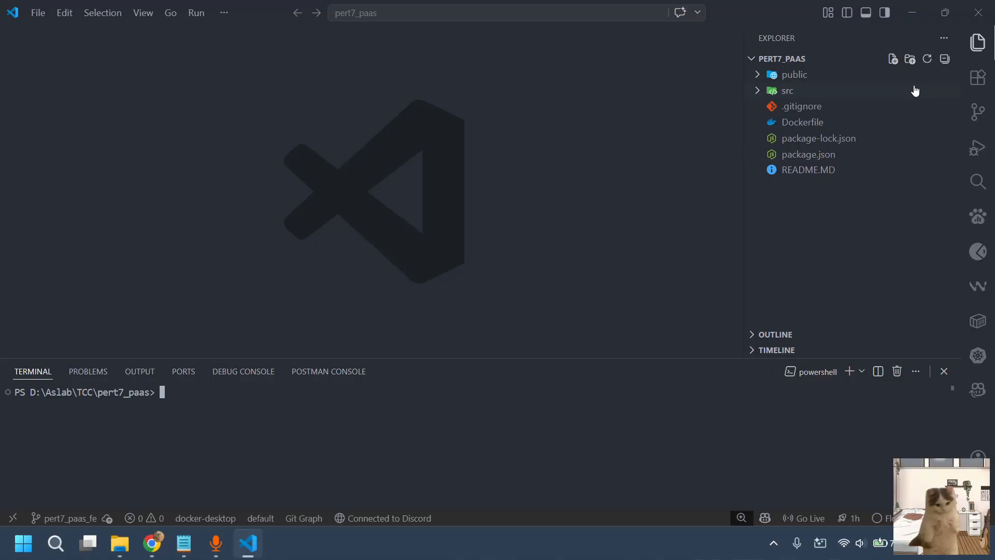
Create two empty files, app.yaml and cloudbuild.yaml, in the root of the PERT7_PAAS project
left_click(892, 61)
type("app.")
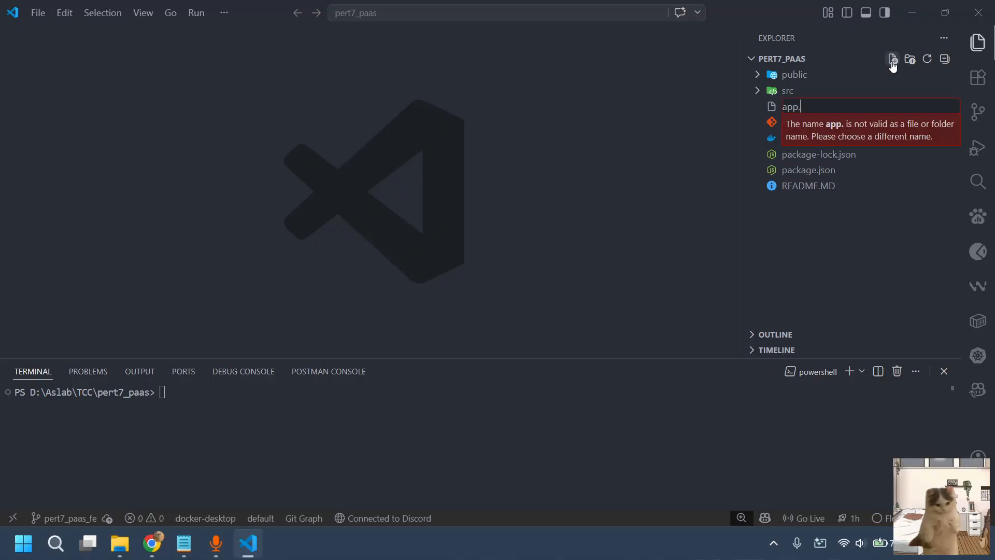
type("yaml")
key("Return")
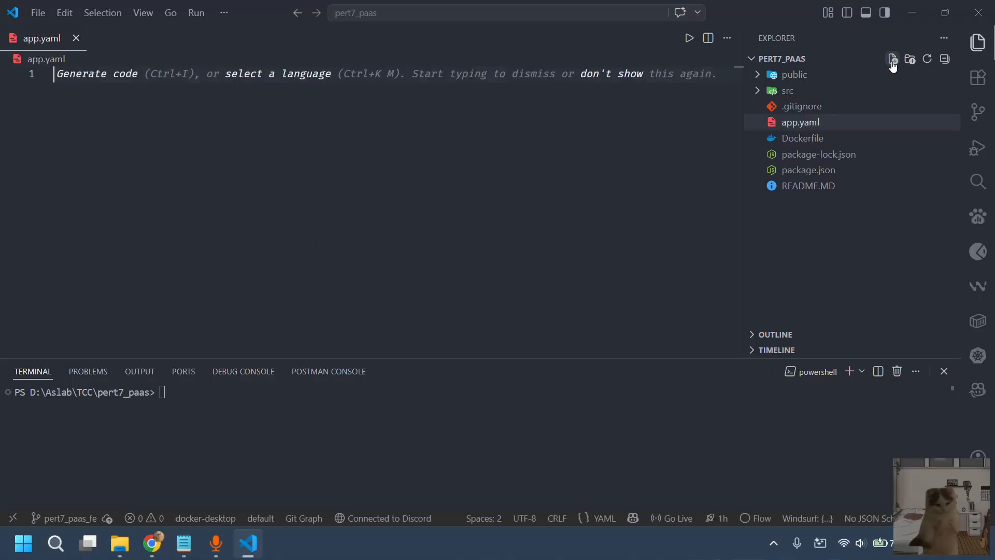
left_click(892, 60)
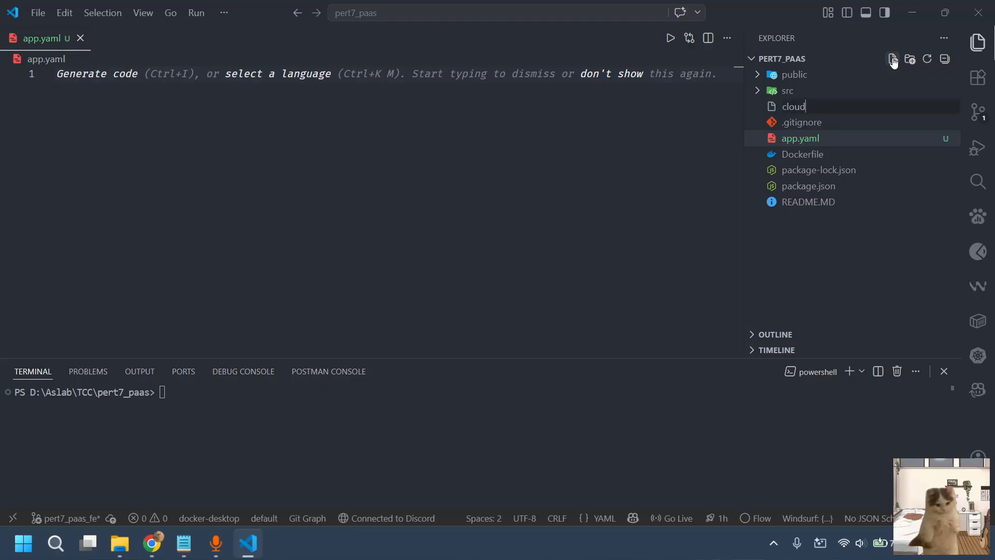
type("cloudbuild.yaml")
key("Return")
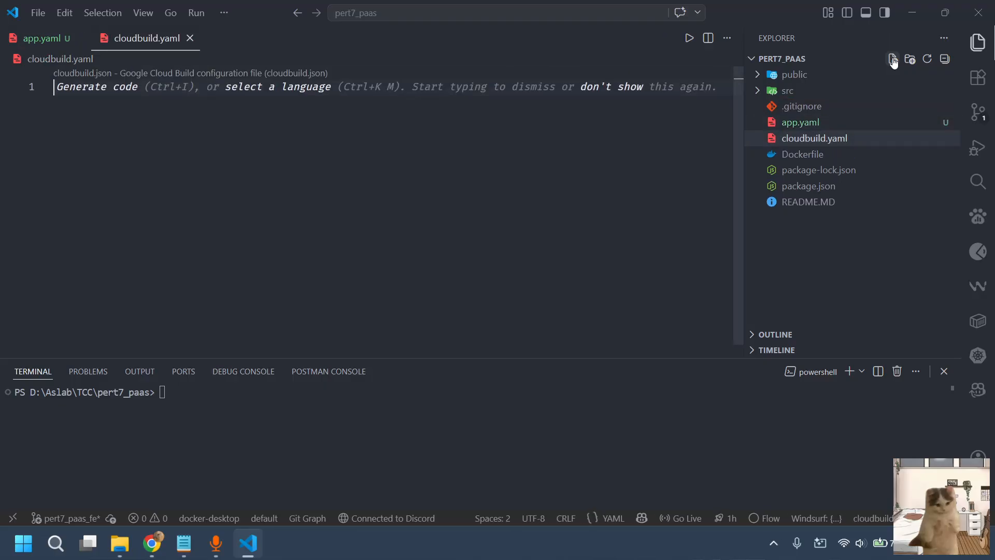
Fill app.yaml with the frontend app.yaml block copied from the Notepad notes, from runtime: nodejs20 through max_instances: 1
left_click(804, 124)
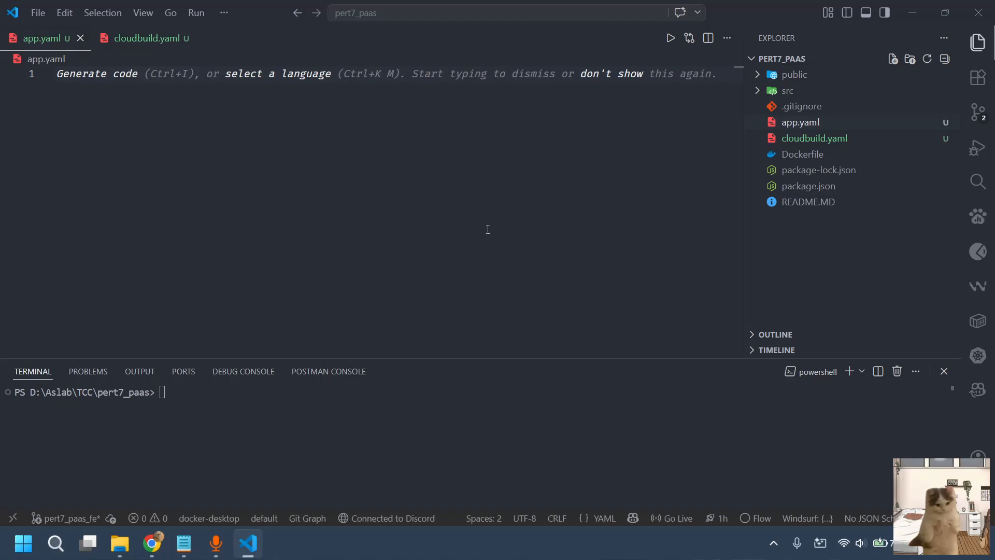
left_click(184, 543)
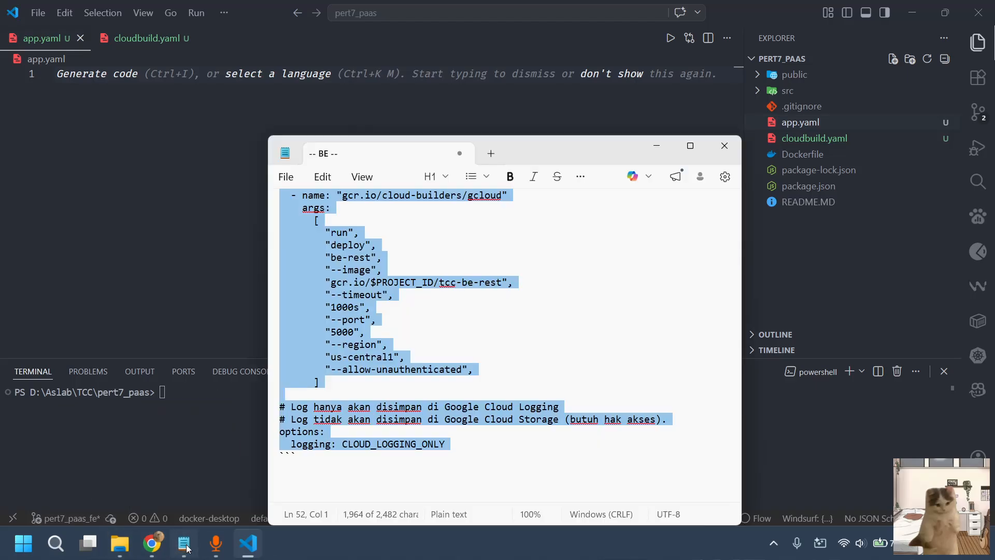
scroll(399, 378, "down", 1)
scroll(399, 379, "up", 4)
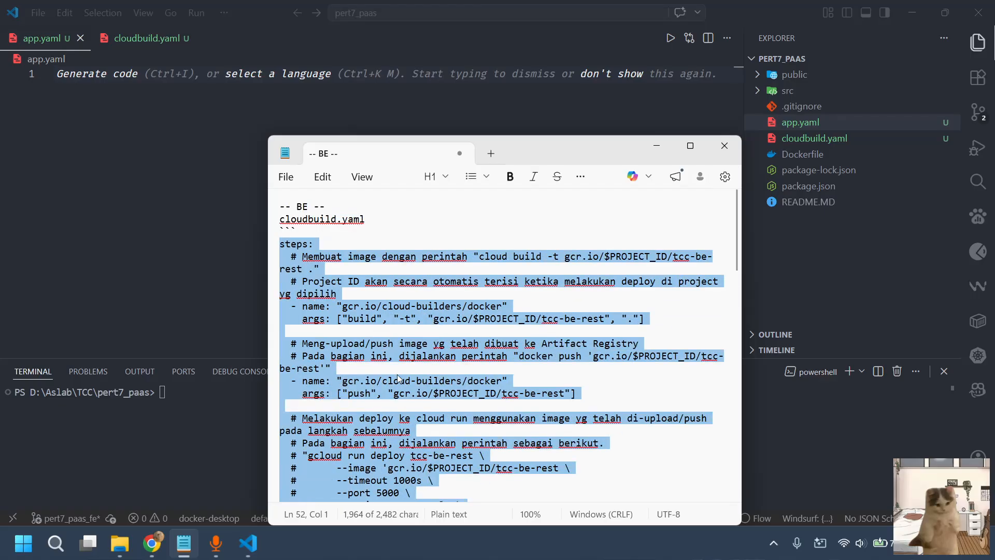
scroll(414, 349, "down", 20)
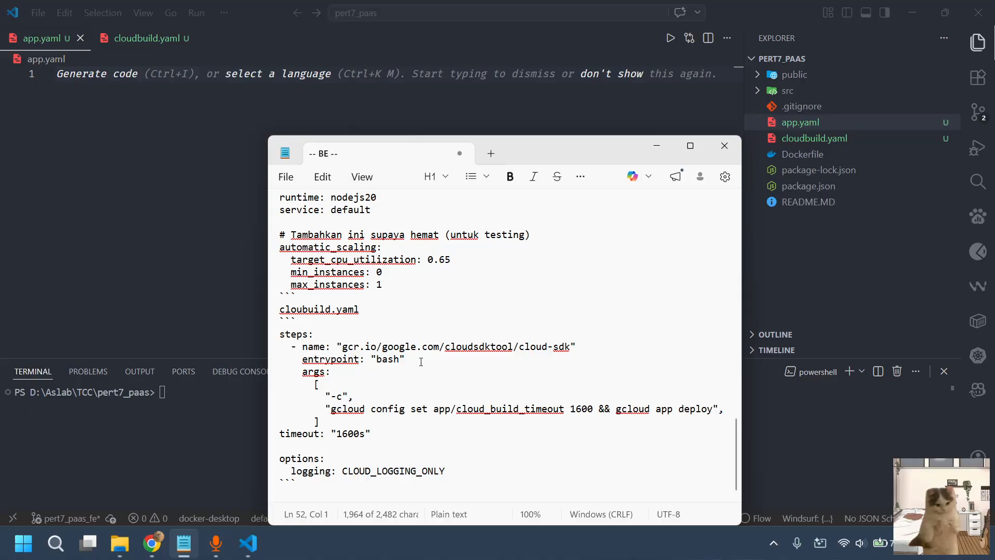
left_click(454, 332)
scroll(431, 327, "up", 1)
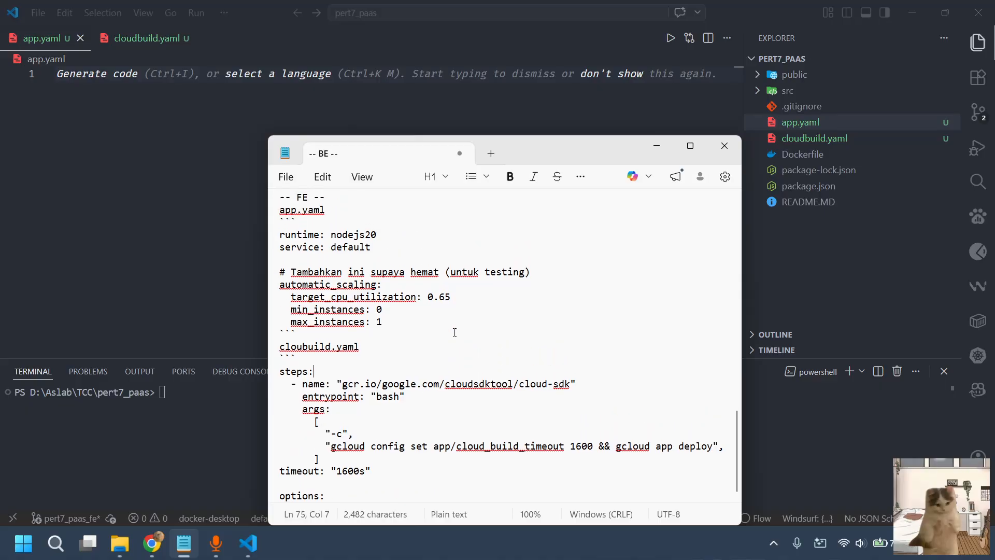
left_click(395, 327)
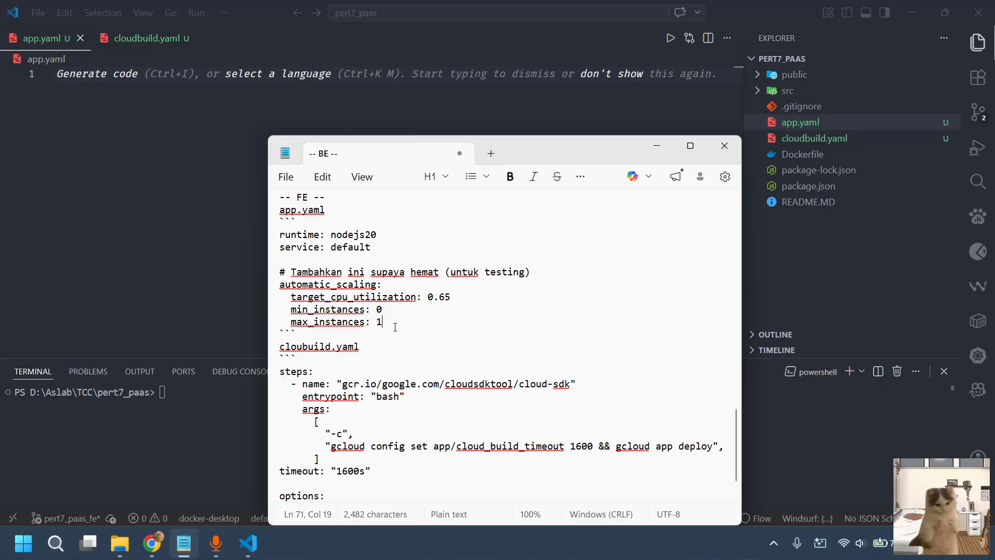
left_click(276, 238, "shift")
key("ctrl+c")
left_click(114, 147)
key("ctrl+v")
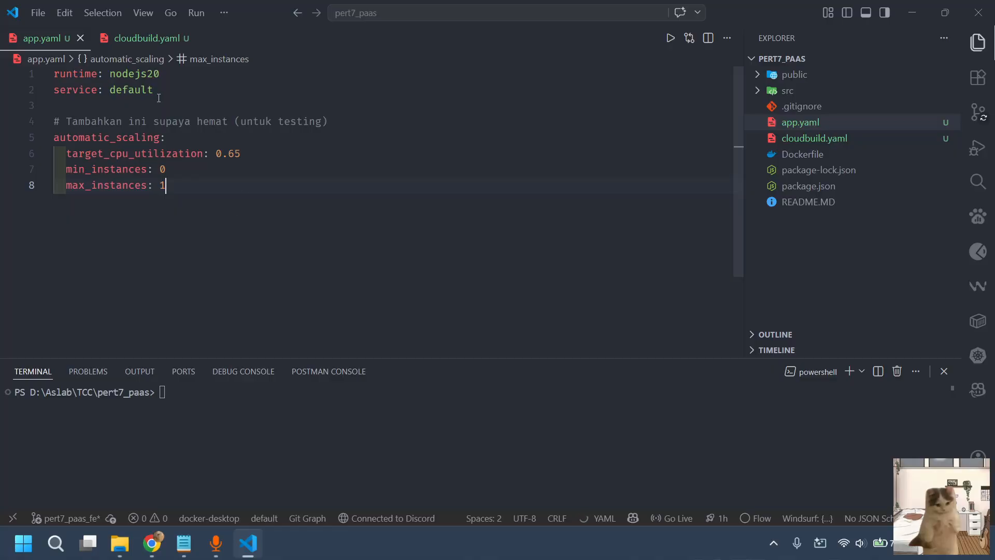
Try deleting the automatic_scaling block and its comment from app.yaml, and undo the deletion
left_click_drag(159, 98, 54, 74)
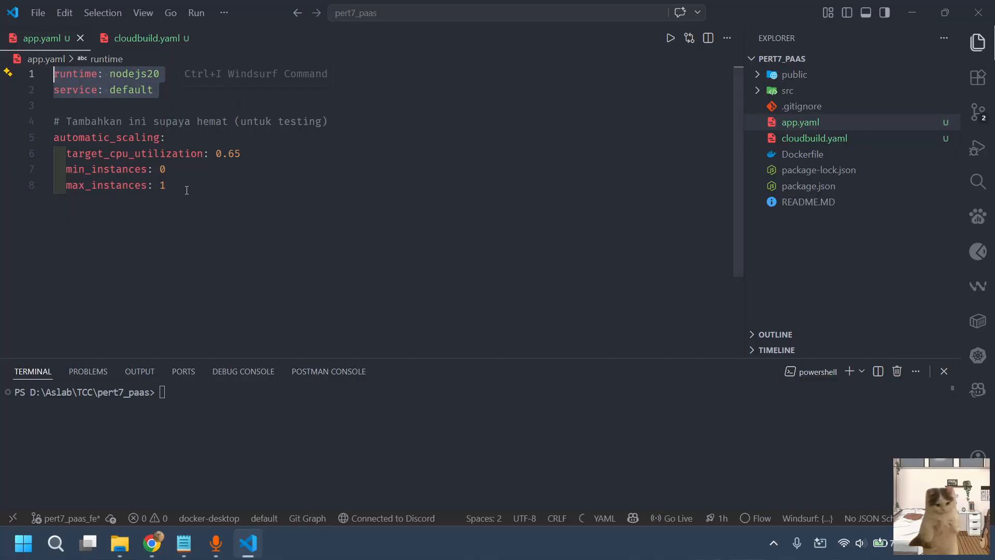
left_click_drag(187, 191, 35, 126)
key("BackSpace")
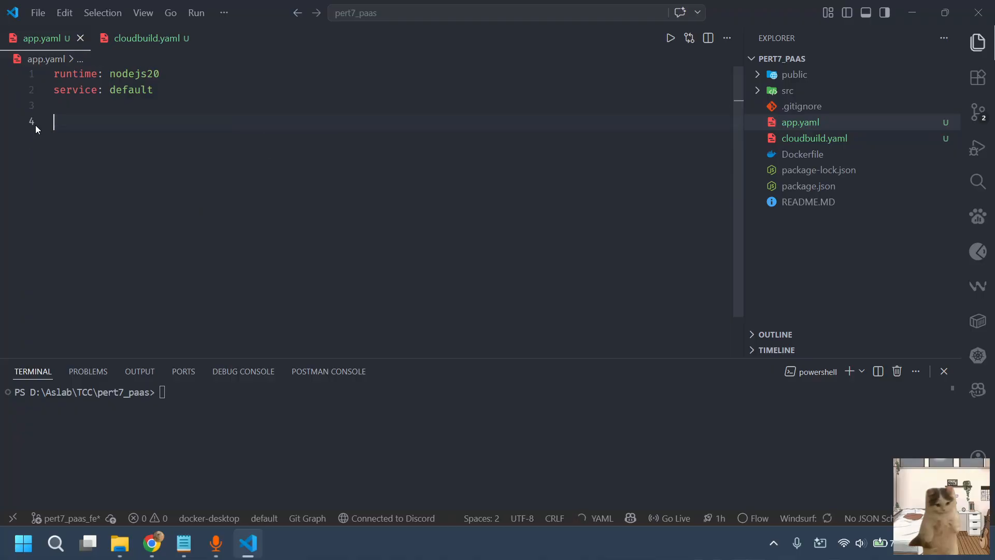
key("ctrl+z")
left_click(262, 219)
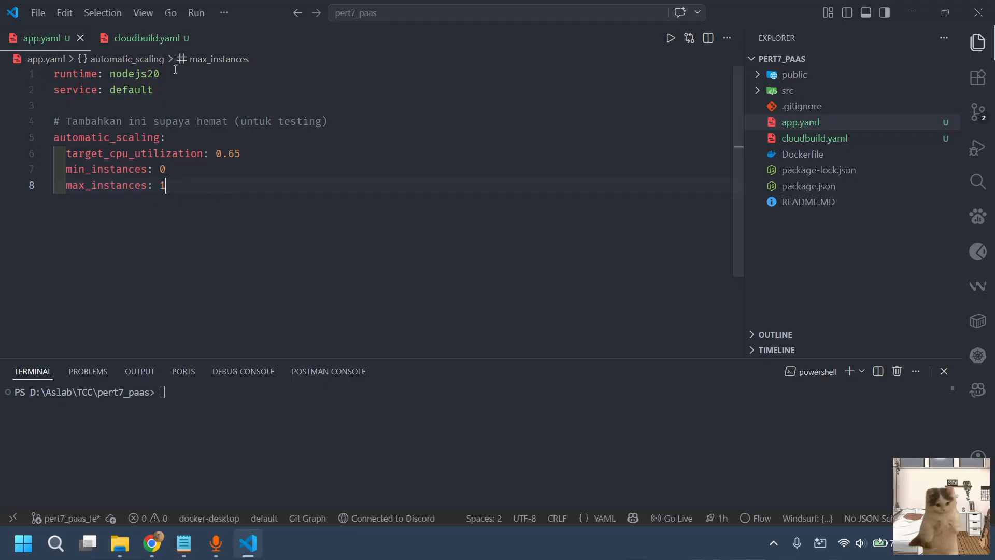
Examine the runtime and service settings at the start of app.yaml
left_click_drag(160, 73, 55, 73)
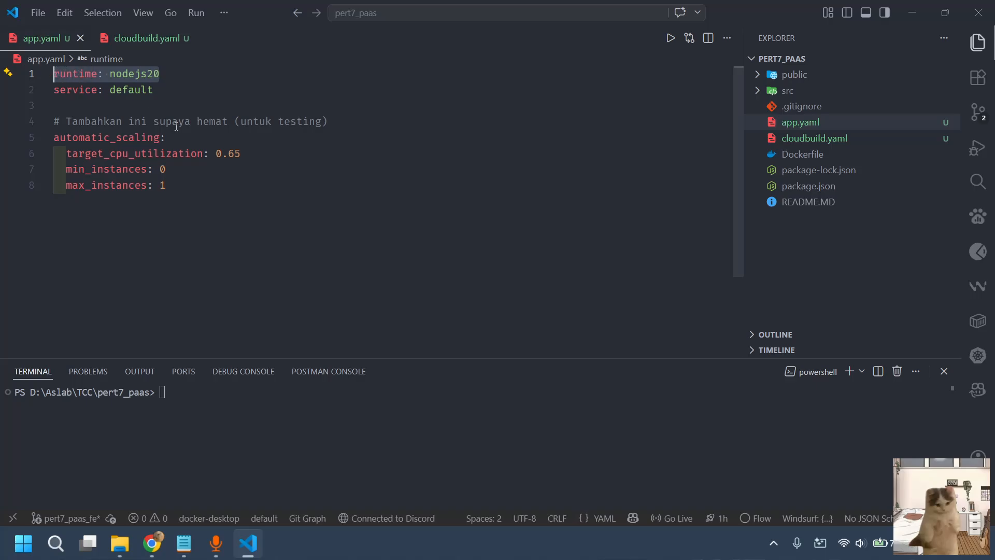
left_click(193, 90)
left_click_drag(160, 73, 61, 73)
double_click(187, 95)
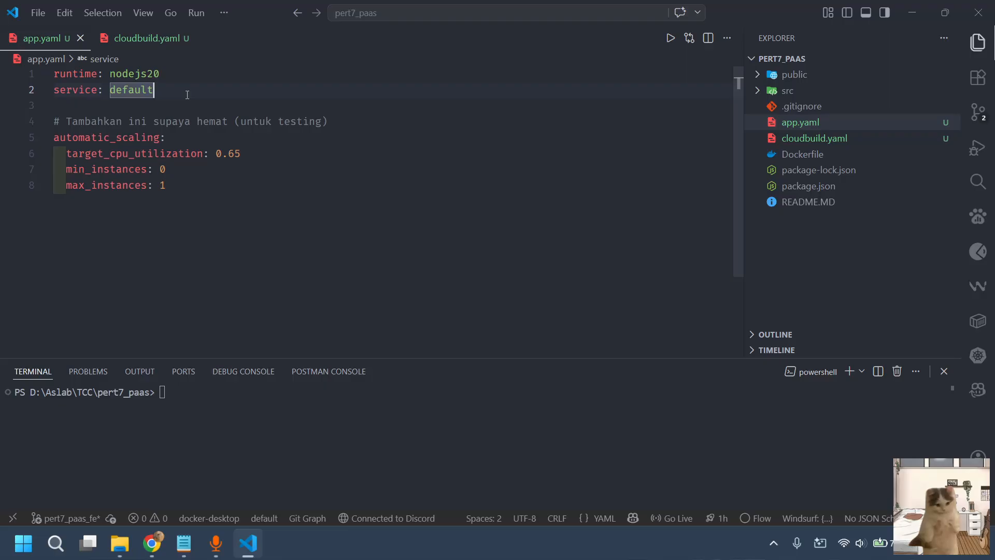
double_click(116, 73)
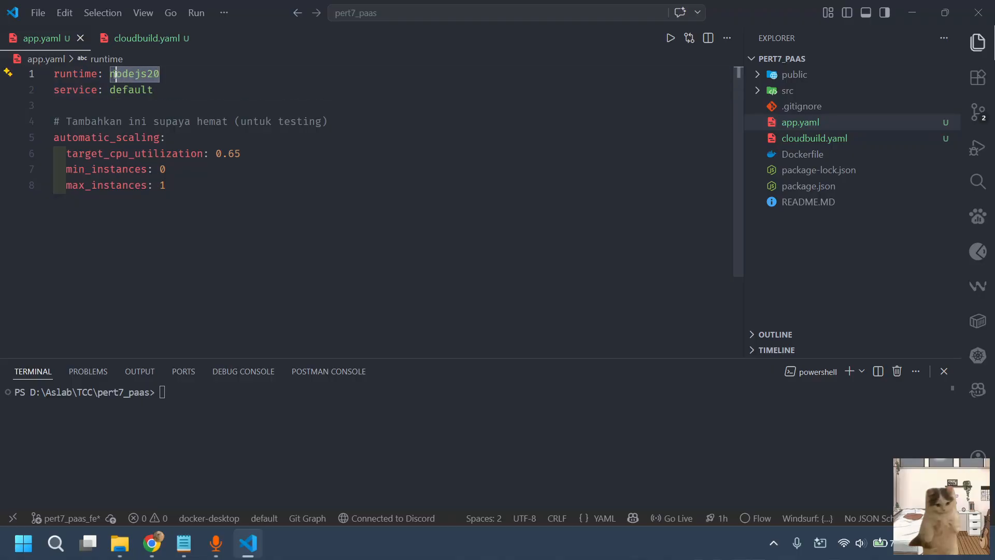
double_click(119, 91)
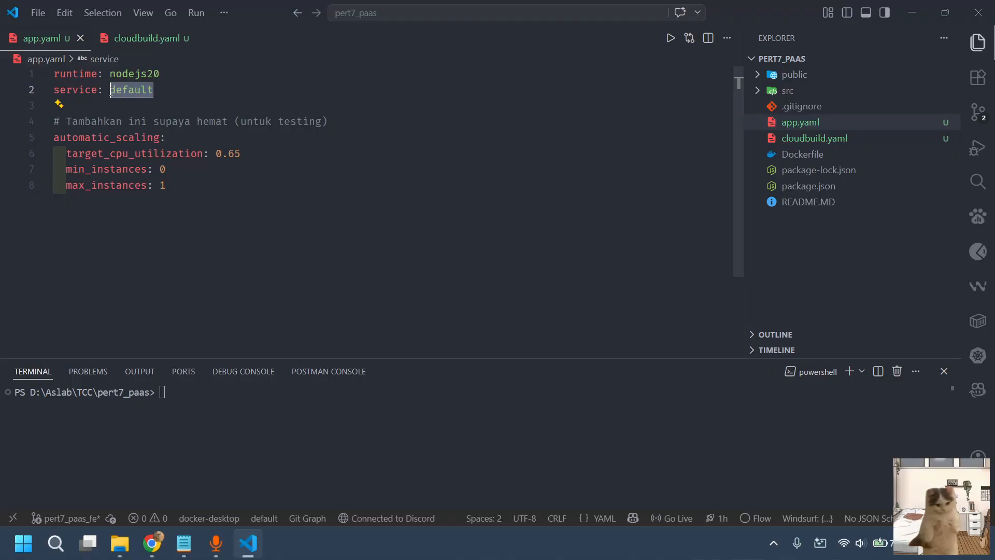
Try tugas2 as the service name in app.yaml, and restore the value to default
left_click(162, 101)
left_click_drag(161, 95, 110, 92)
type("tugas2")
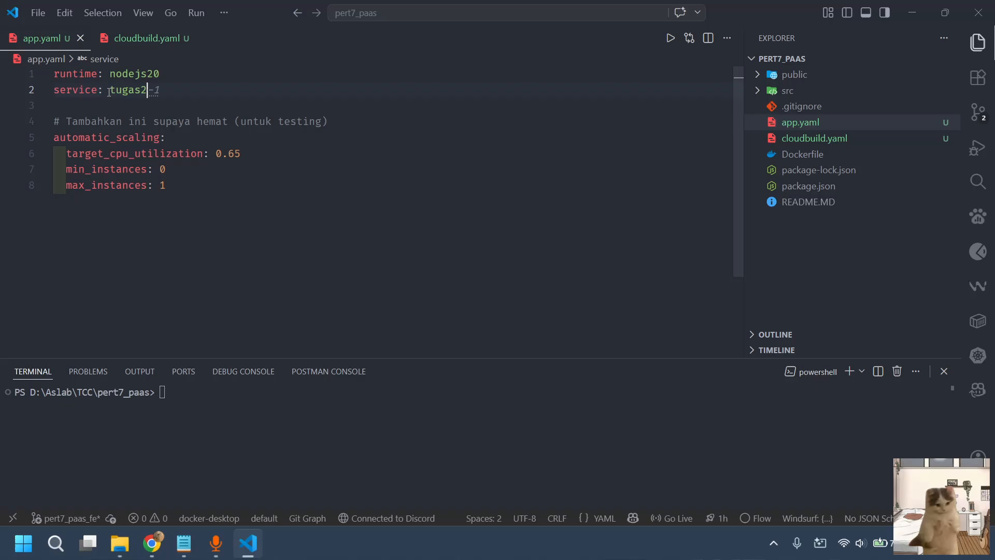
key("BackSpace")
key("BackSpace")
key("BackSpace")
key("BackSpace")
key("BackSpace")
key("BackSpace")
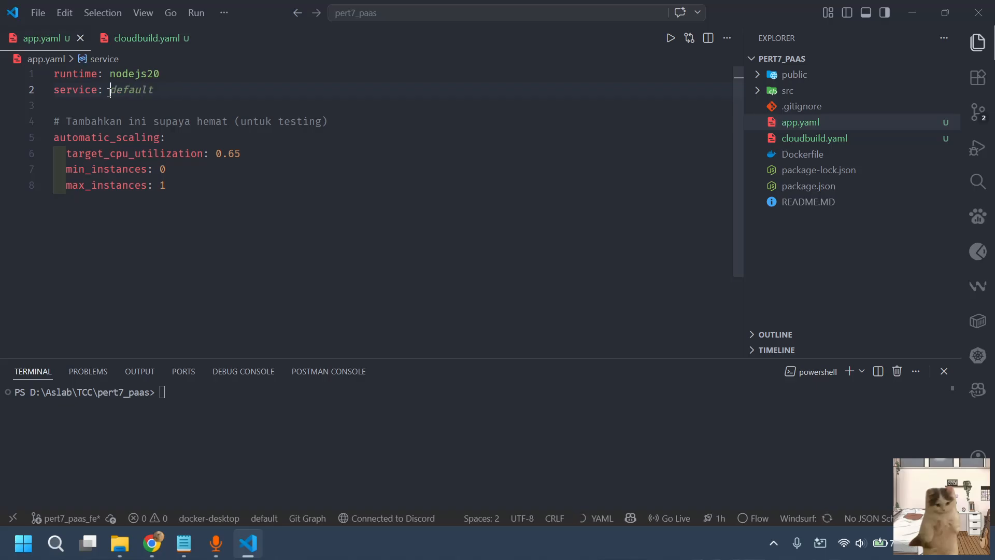
key("Tab")
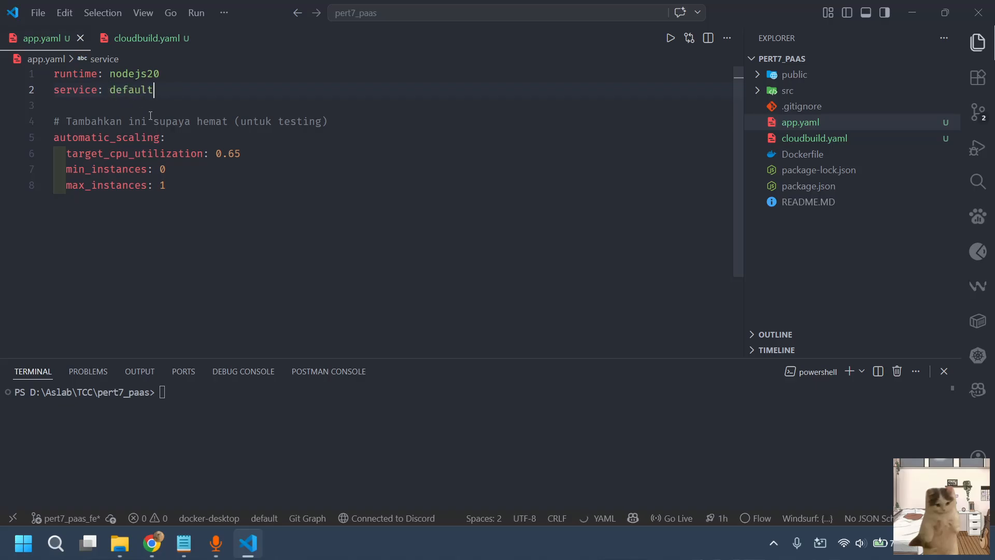
left_click(150, 115)
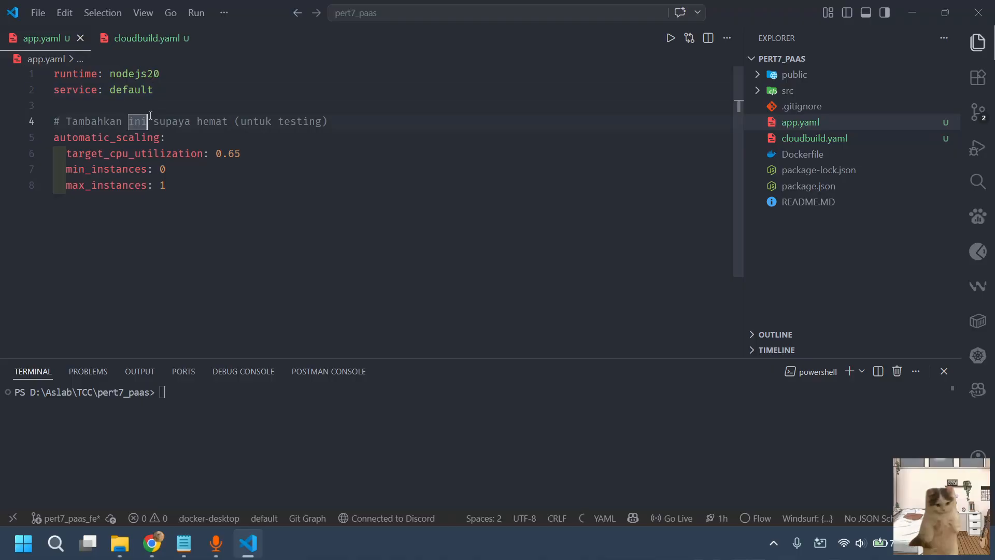
Fill cloudbuild.yaml with the frontend build block copied from the Notepad notes, from steps: through logging: CLOUD_LOGGING_ONLY
left_click(804, 138)
key("alt+Tab")
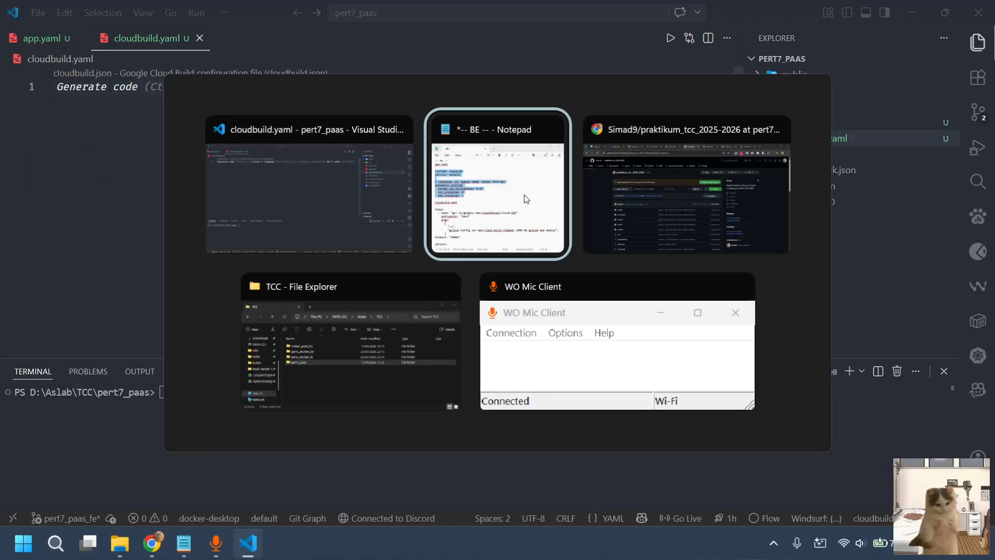
left_click(489, 211)
scroll(366, 385, "down", 1)
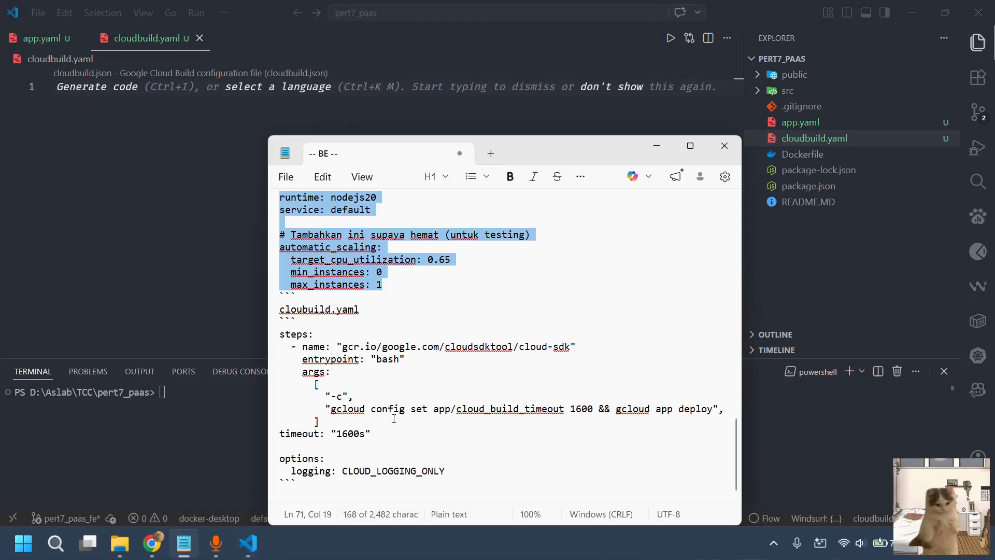
left_click(458, 469)
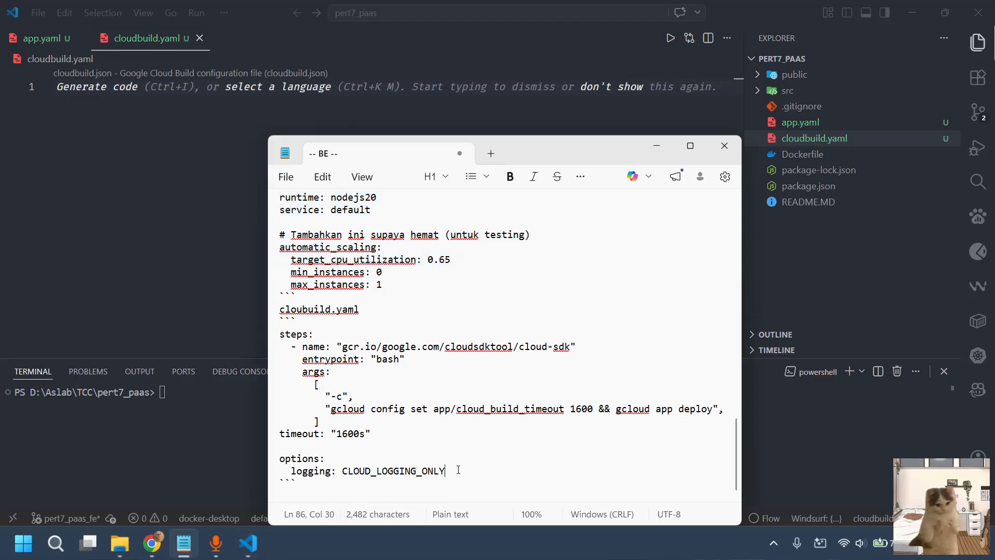
left_click(281, 335, "shift")
key("ctrl+c")
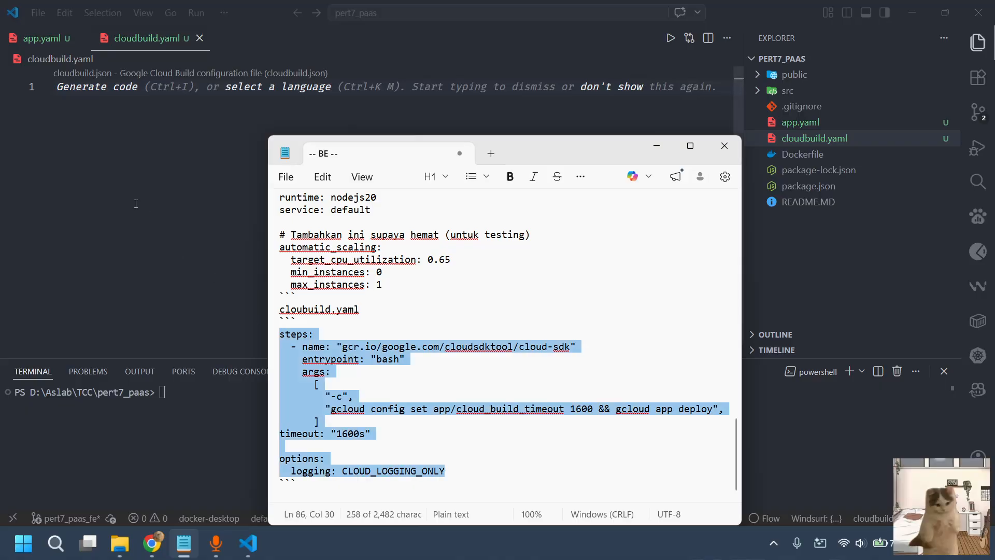
left_click(136, 203)
key("ctrl+v")
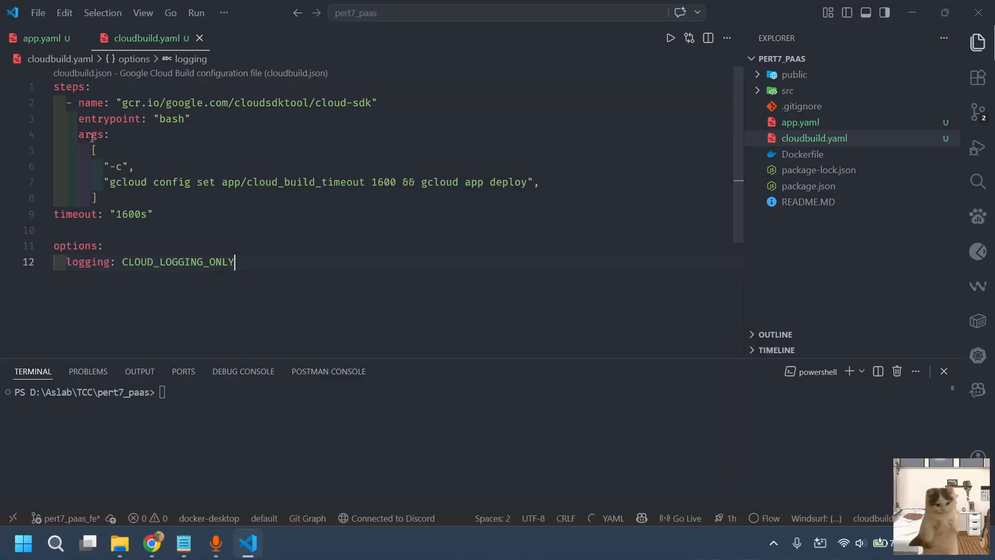
Examine the cloud-sdk image name, the bash entrypoint and the args list in cloudbuild.yaml
left_click(198, 119)
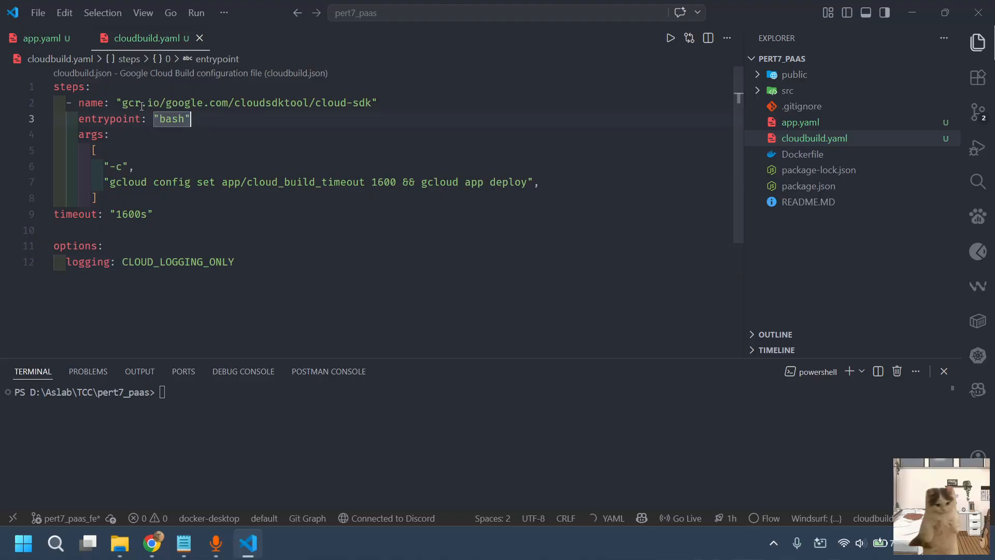
left_click_drag(141, 105, 353, 104)
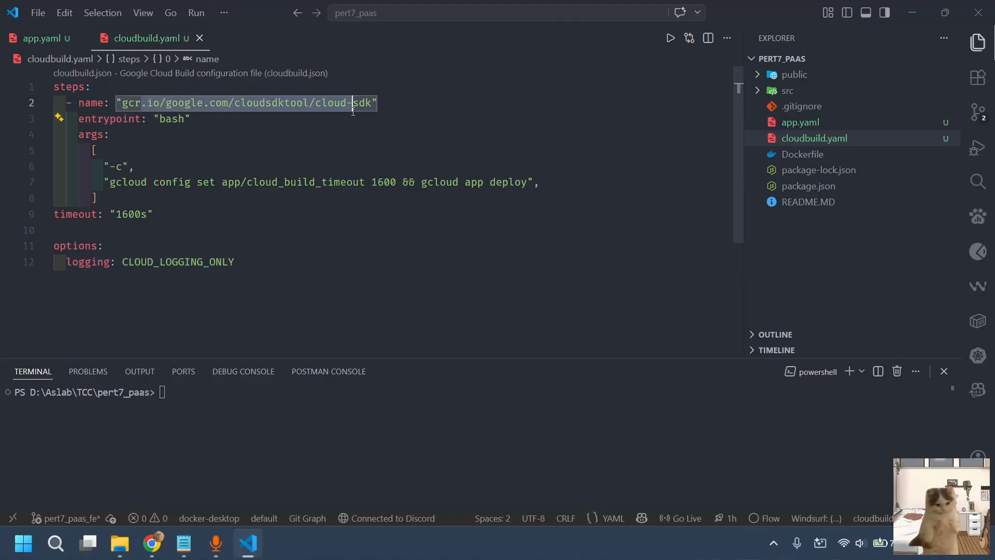
left_click(93, 293)
left_click_drag(127, 192, 96, 150)
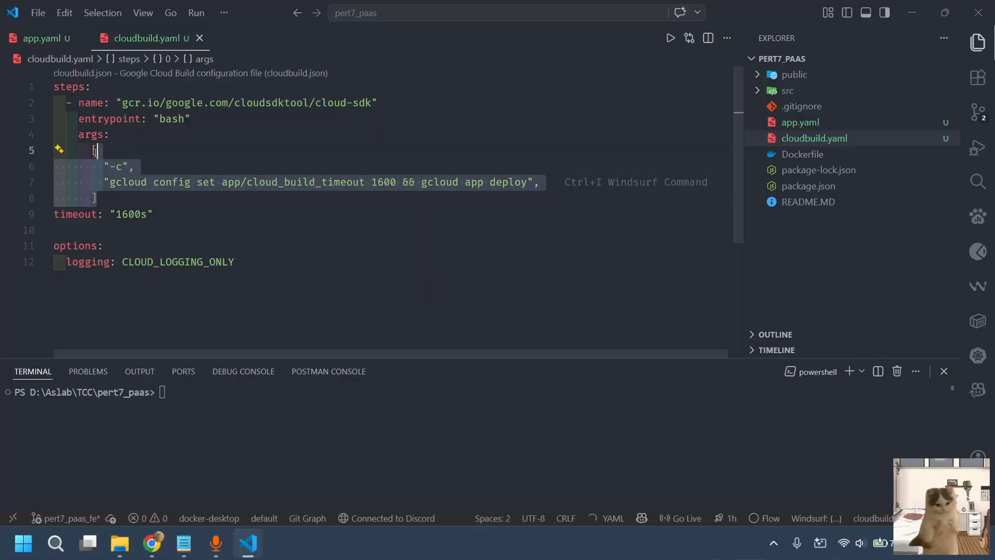
left_click(194, 142)
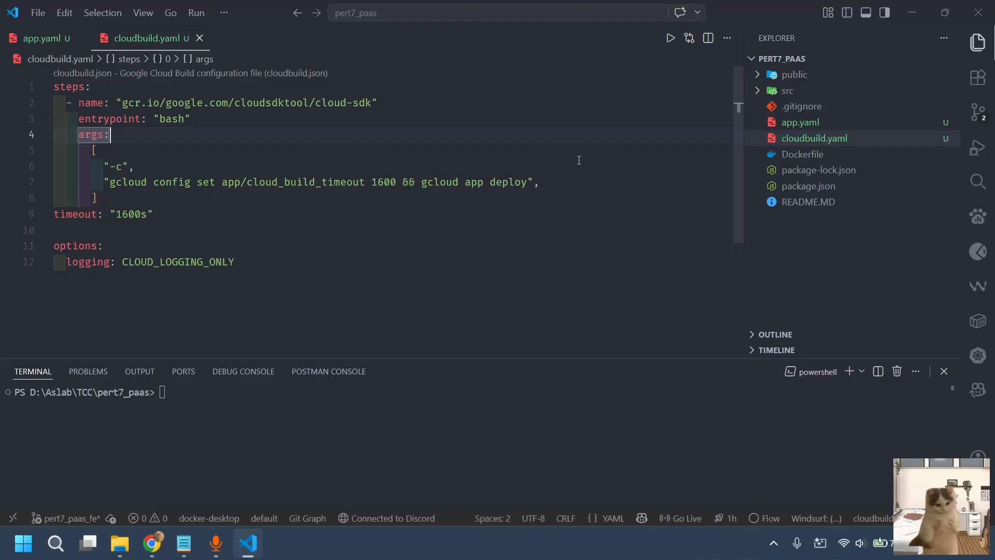
Commit app.yaml and cloudbuild.yaml with the message "ci/cd : deploy untuk fe" and publish the pert7_paas_fe branch
left_click(979, 115)
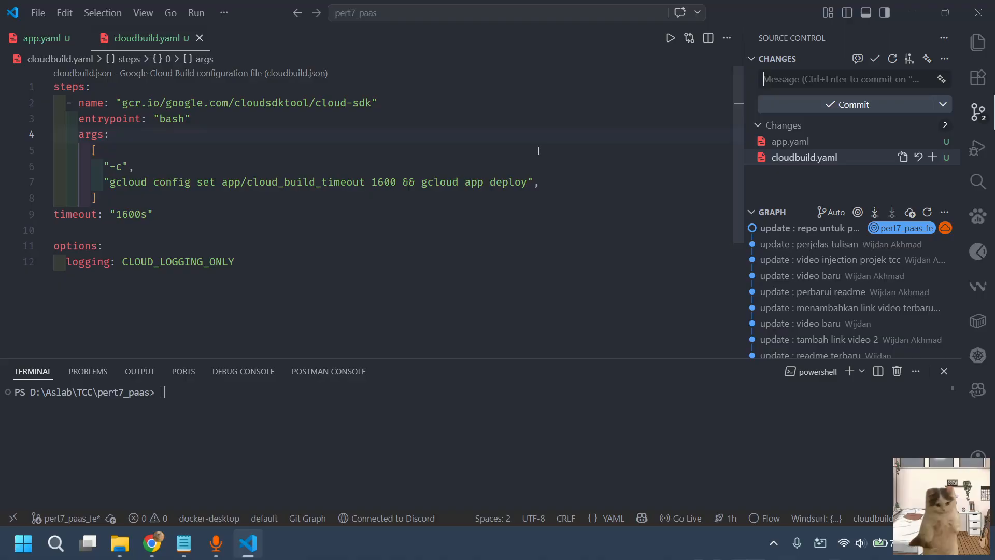
type("ci/cd")
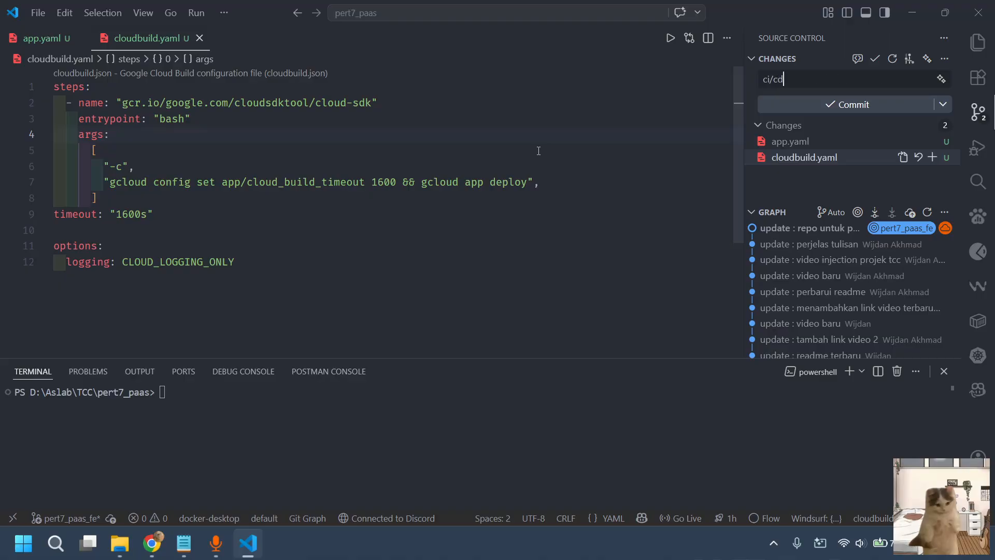
type(" : deploy untuk fe")
key("ctrl+Return")
key("Return")
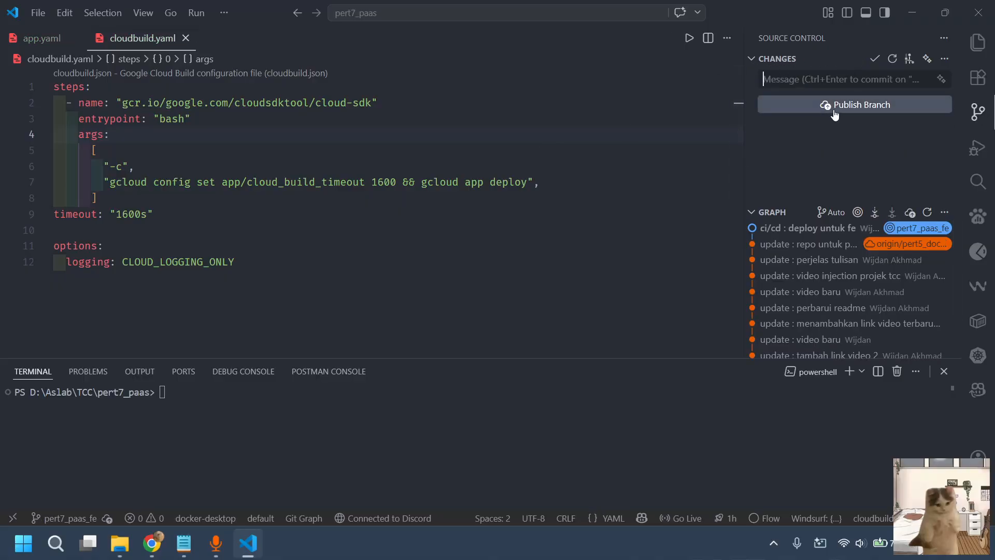
left_click(839, 109)
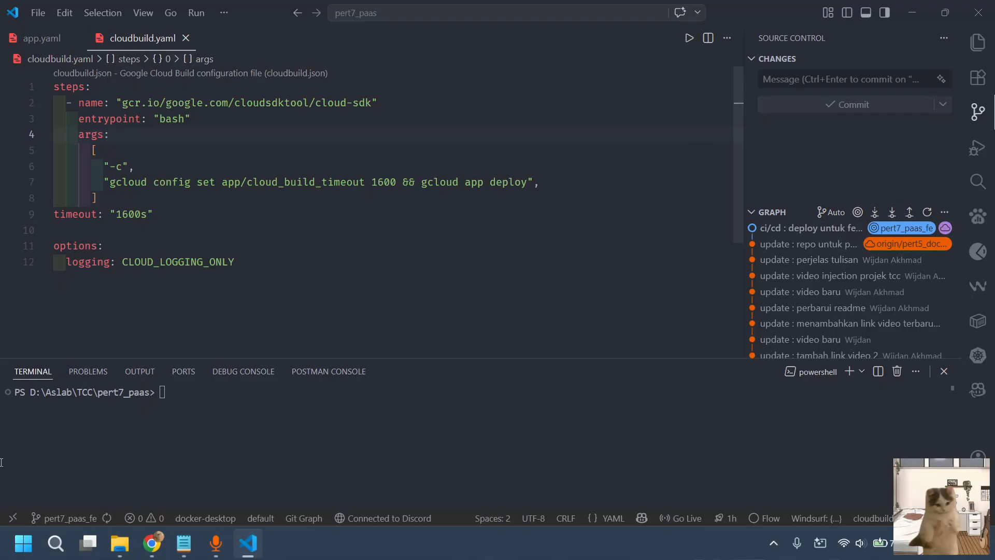
In the browser, refresh the praktikum_tcc_2025-2026 GitHub repository and examine the file list of the pert7_paas_fe branch
left_click(152, 543)
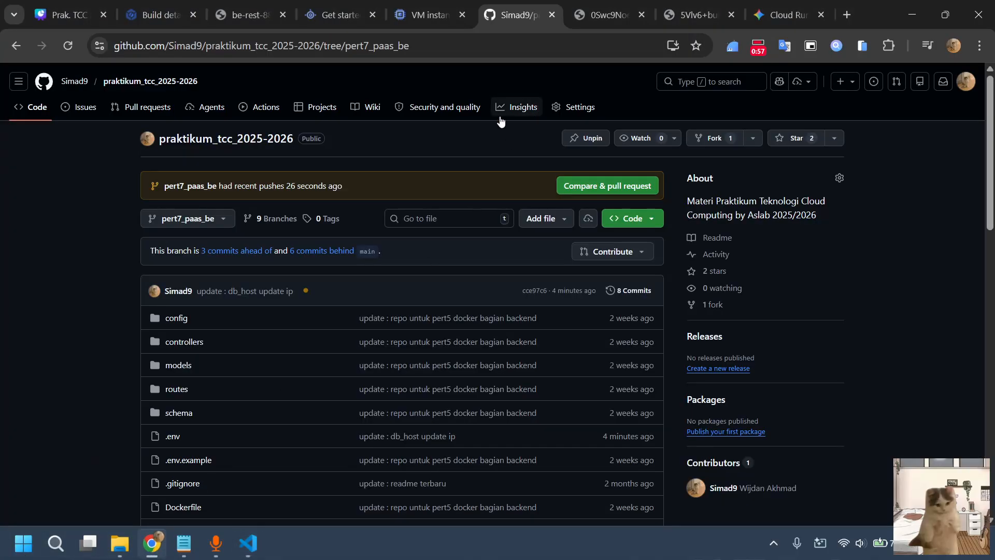
left_click(201, 218)
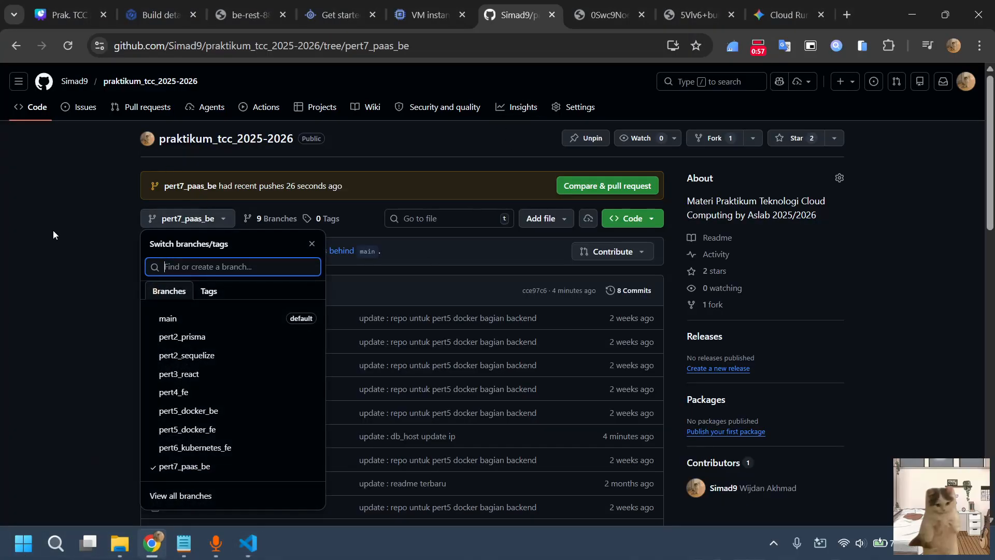
left_click(53, 230)
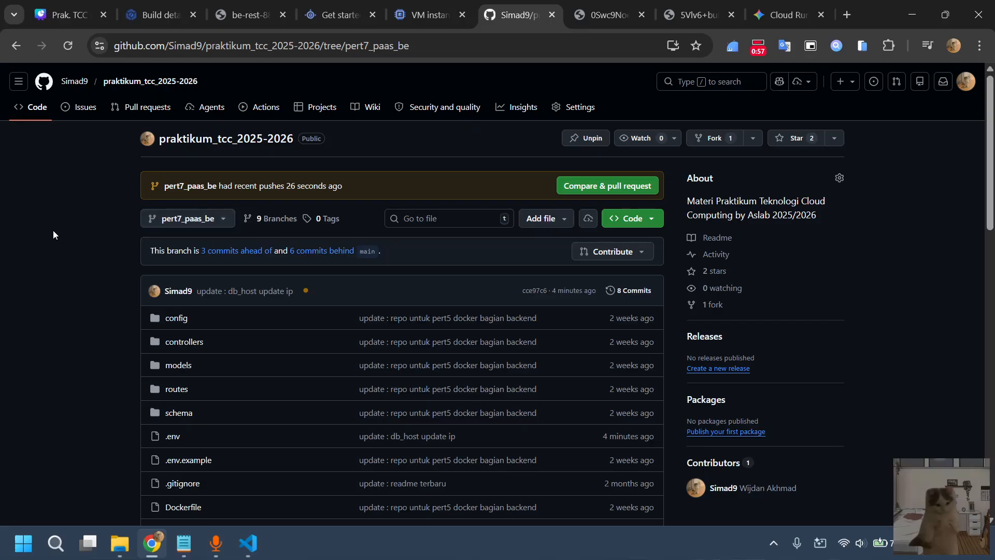
left_click(69, 44)
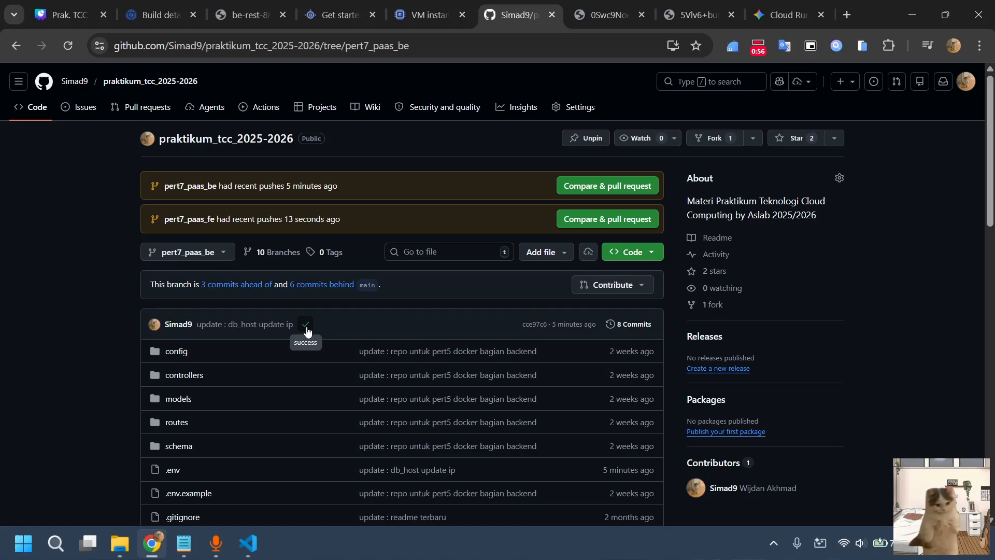
left_click(204, 255)
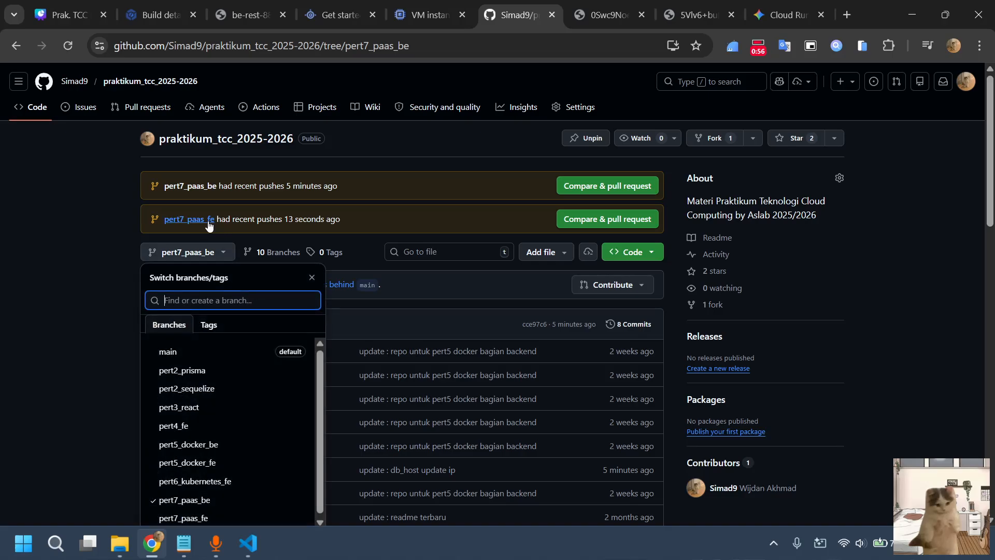
left_click(232, 516)
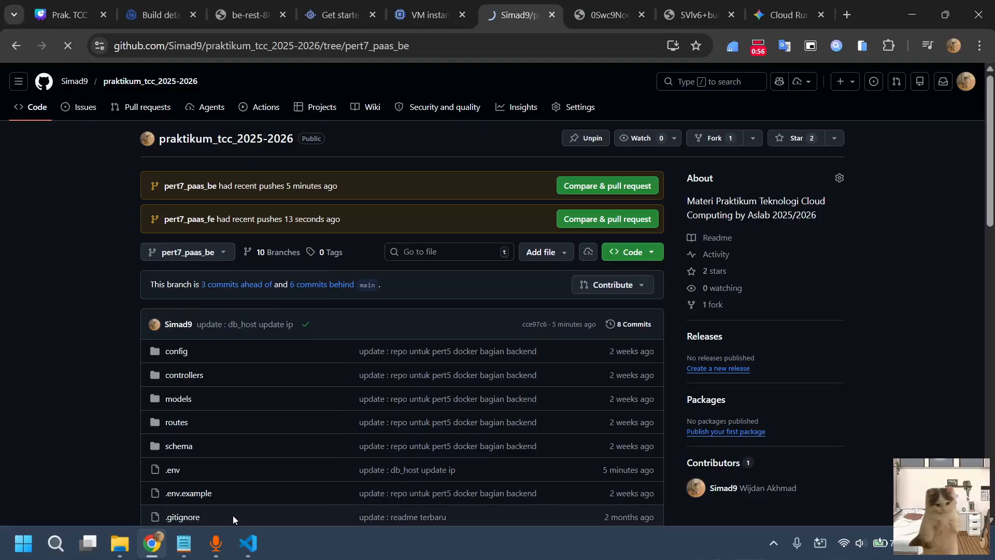
scroll(283, 373, "down", 2)
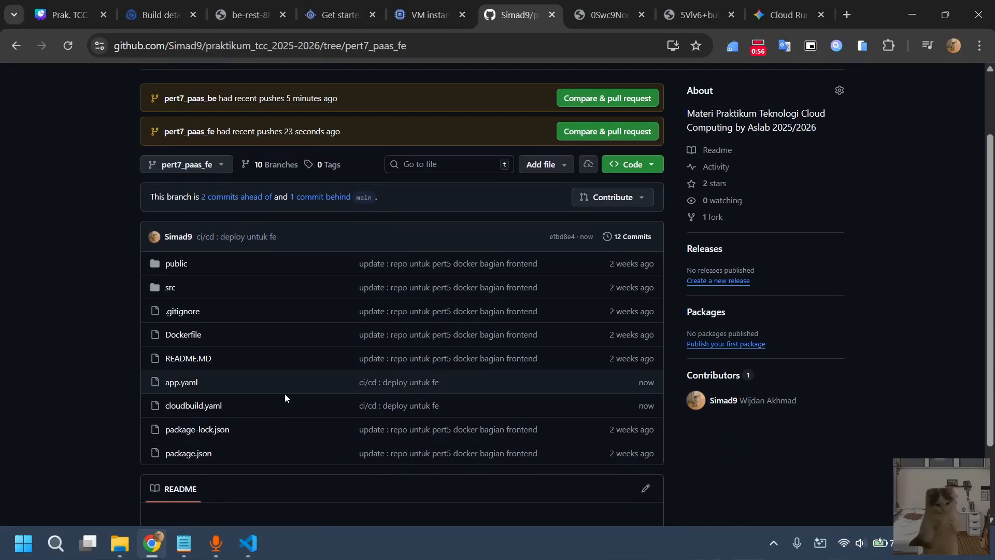
scroll(238, 393, "down", 1)
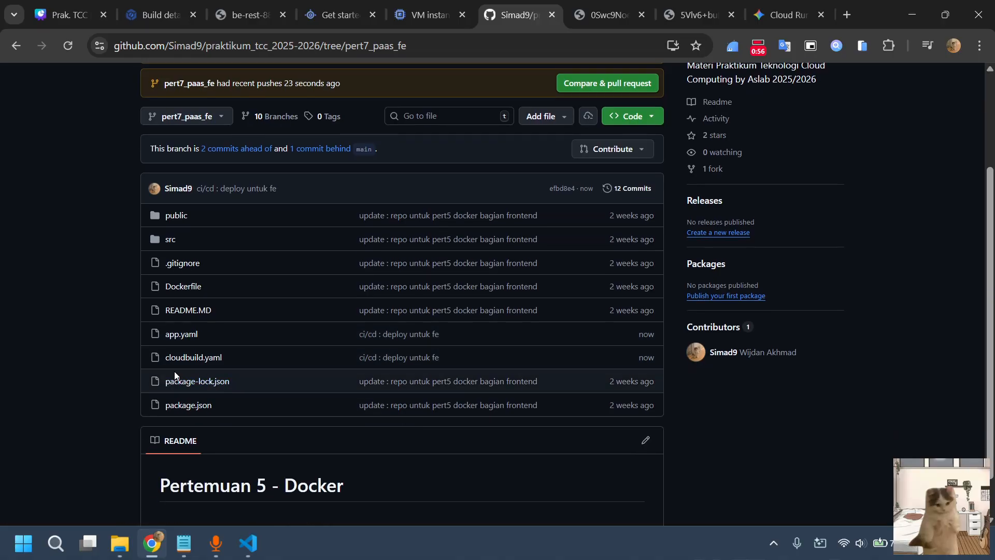
scroll(266, 366, "down", 1)
scroll(351, 318, "up", 4)
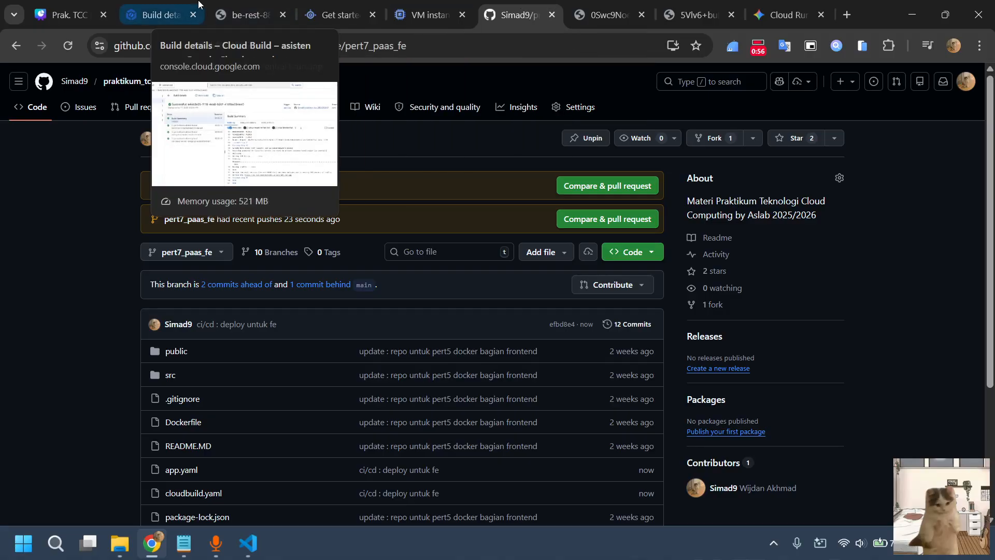
Start a new Cloud Build trigger named pert7-fe with the description "CI/CD untuk deploy App Engine"
left_click(177, 5)
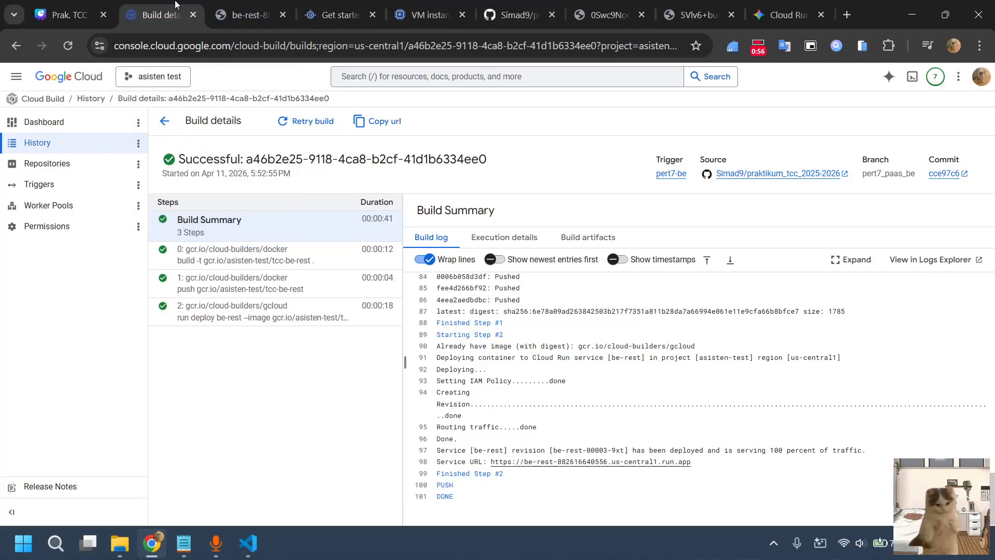
left_click(67, 184)
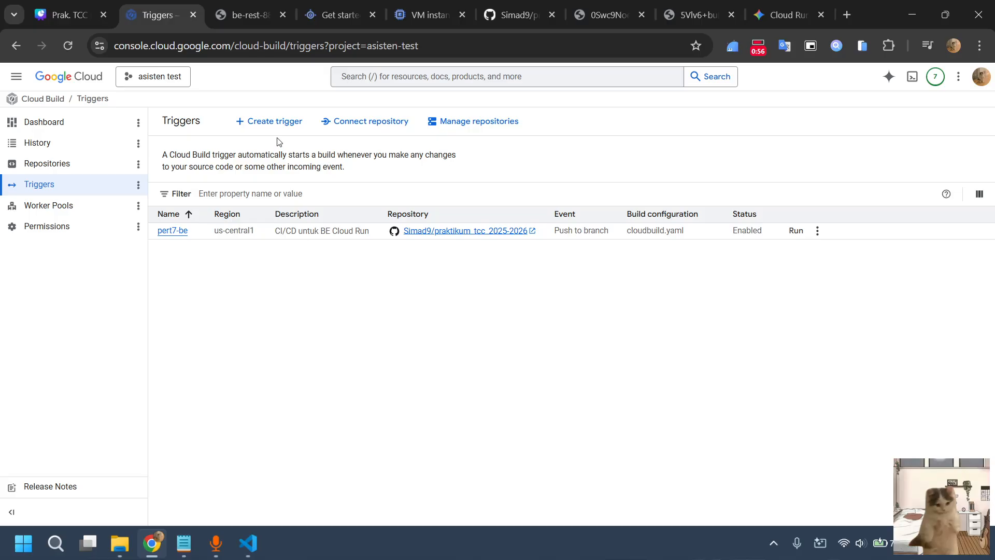
left_click(260, 122)
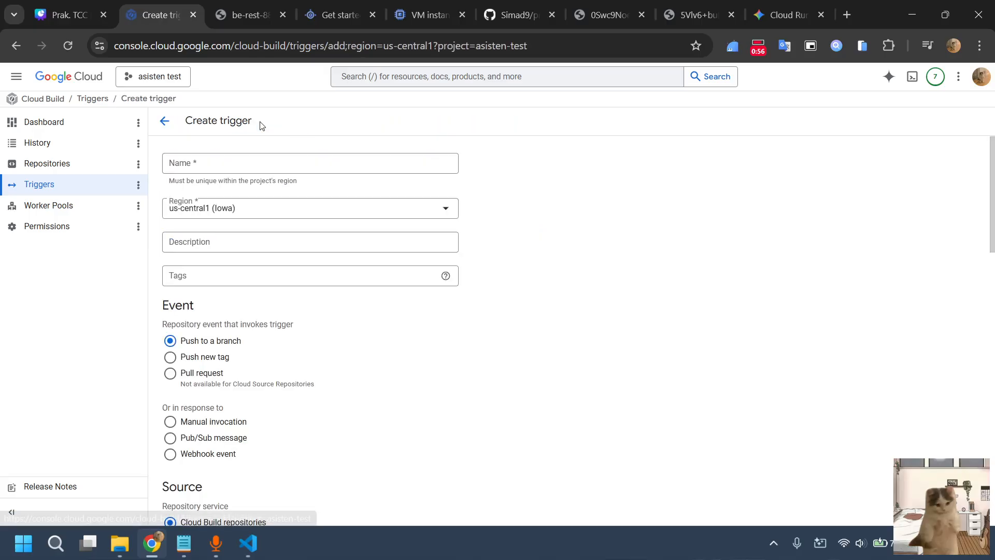
left_click(259, 162)
type("pe")
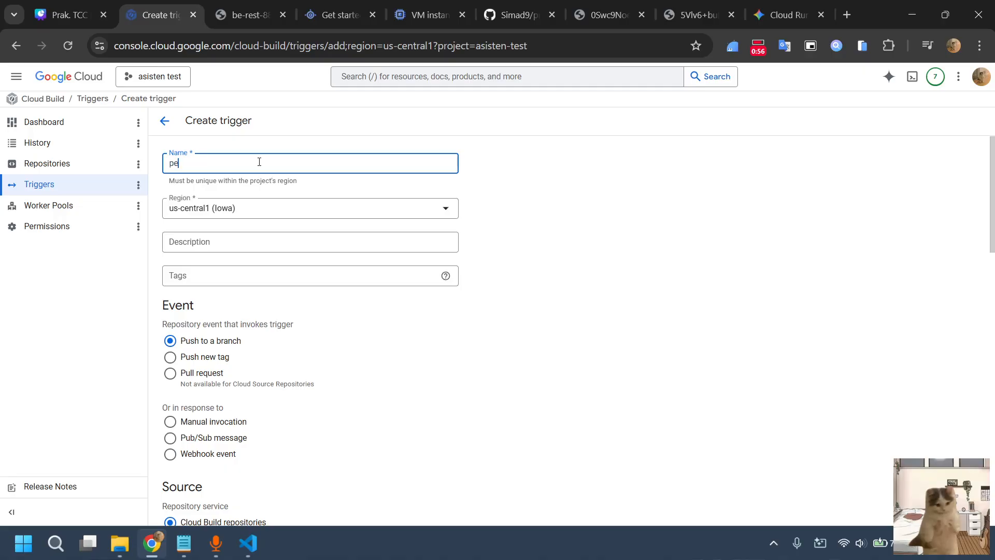
type("rt7-fe")
left_click(232, 243)
type("C")
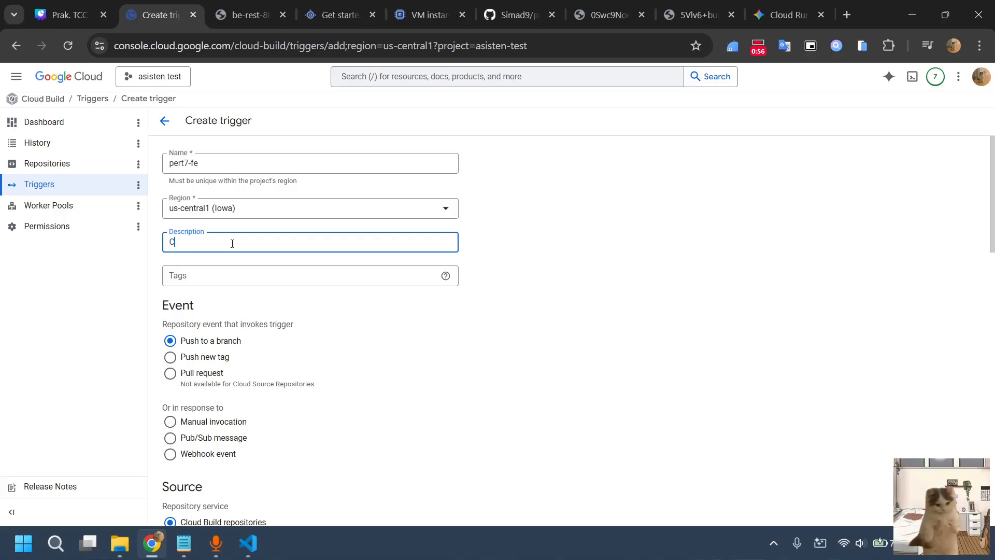
type("I/CD untuk deploy App Engine")
Set the trigger's source to the praktikum_tcc_2025-2026 GitHub repository with the branch pattern ^pert7_paas_fe$
scroll(250, 272, "down", 2)
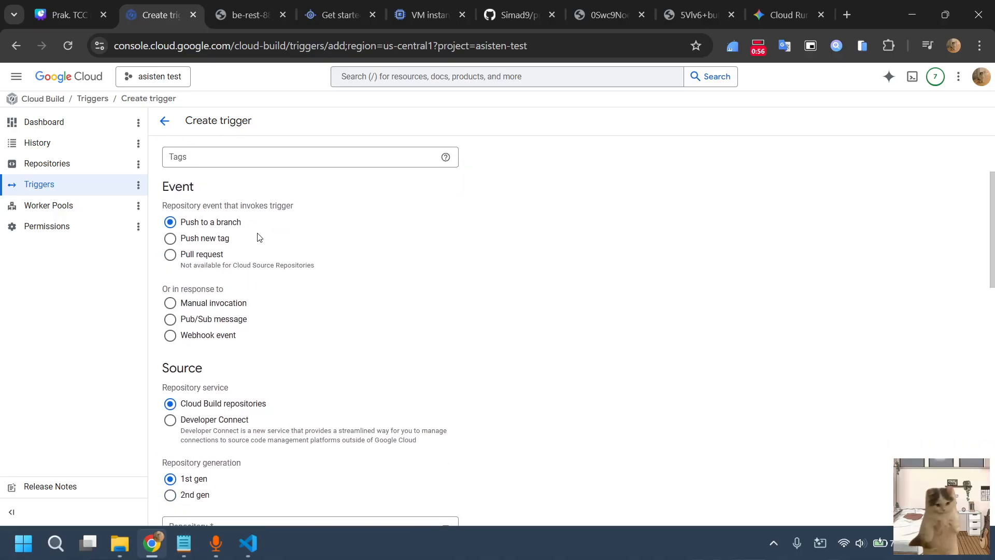
scroll(236, 228, "down", 1)
scroll(249, 205, "down", 4)
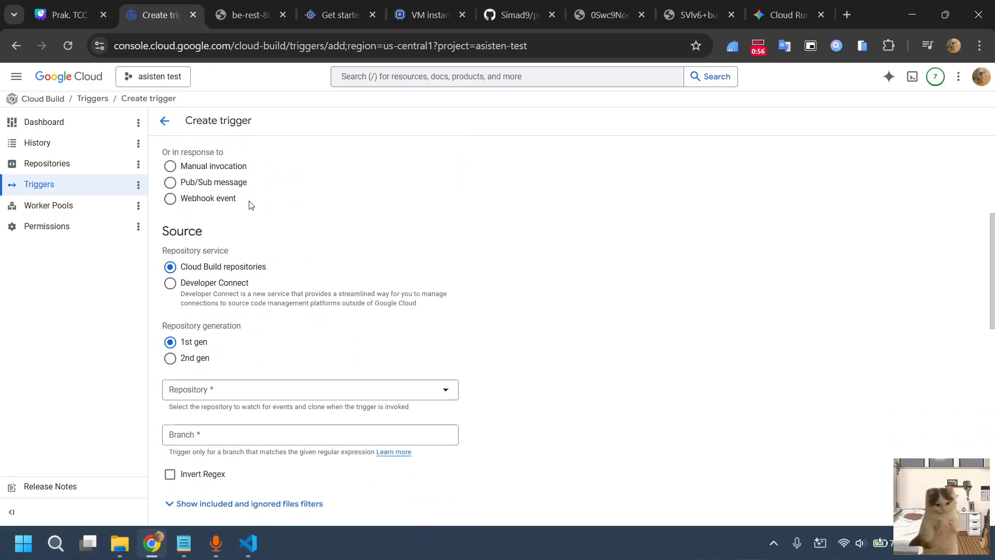
scroll(241, 251, "up", 1)
scroll(243, 244, "down", 2)
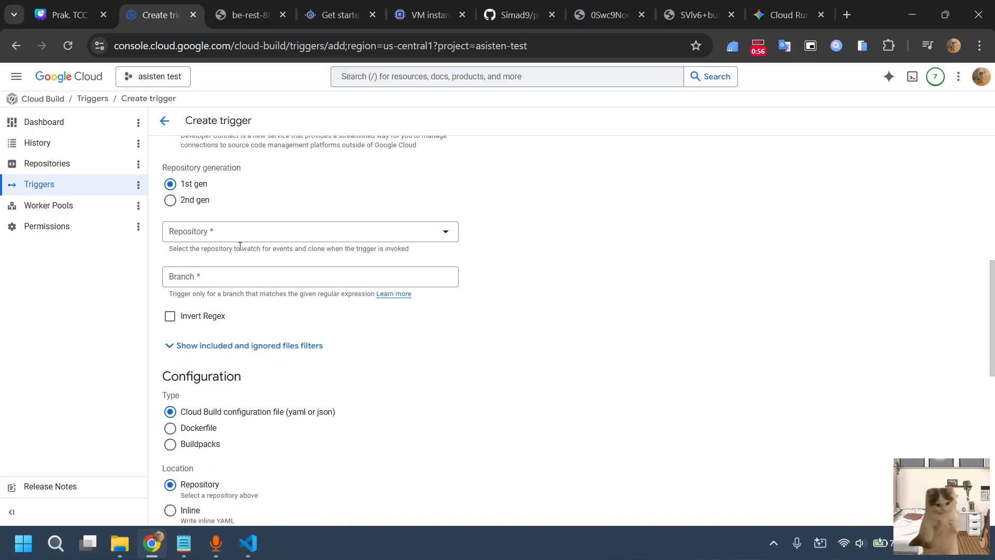
left_click(307, 228)
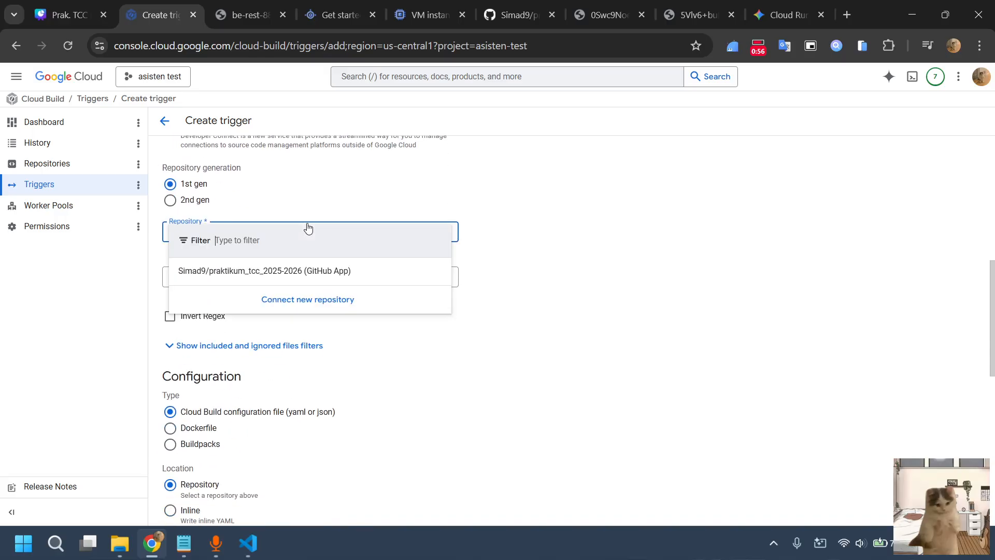
left_click(320, 273)
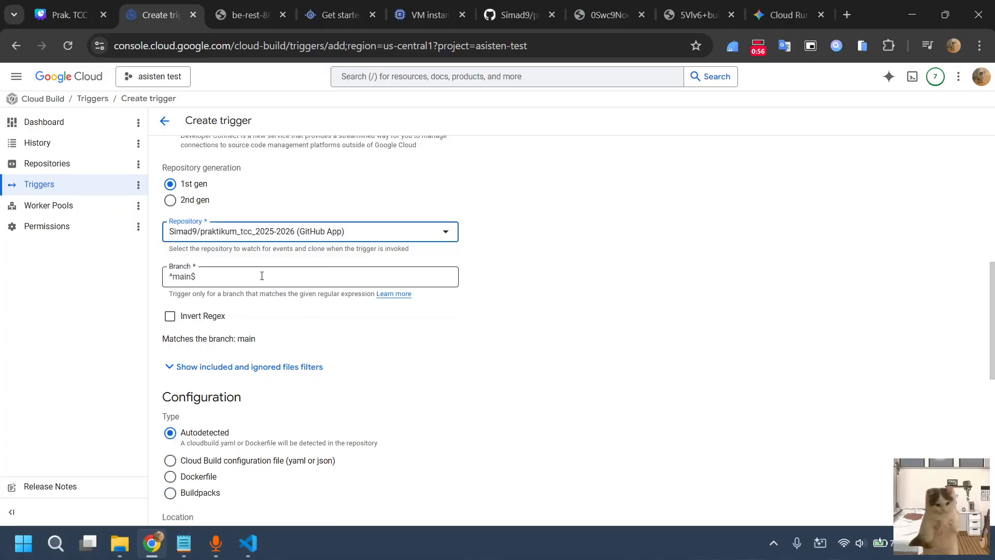
left_click(262, 276)
key("BackSpace")
key("BackSpace")
key("BackSpace")
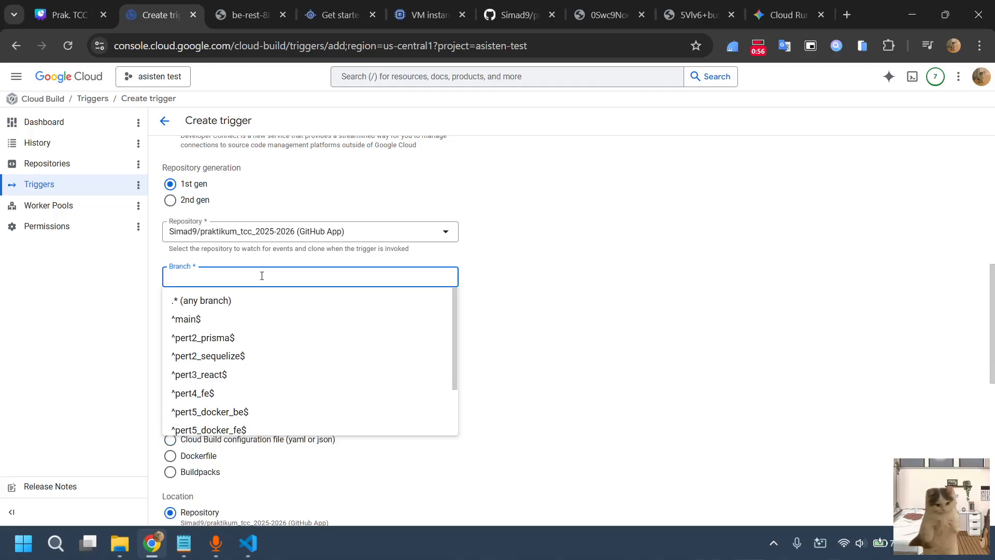
scroll(236, 368, "down", 2)
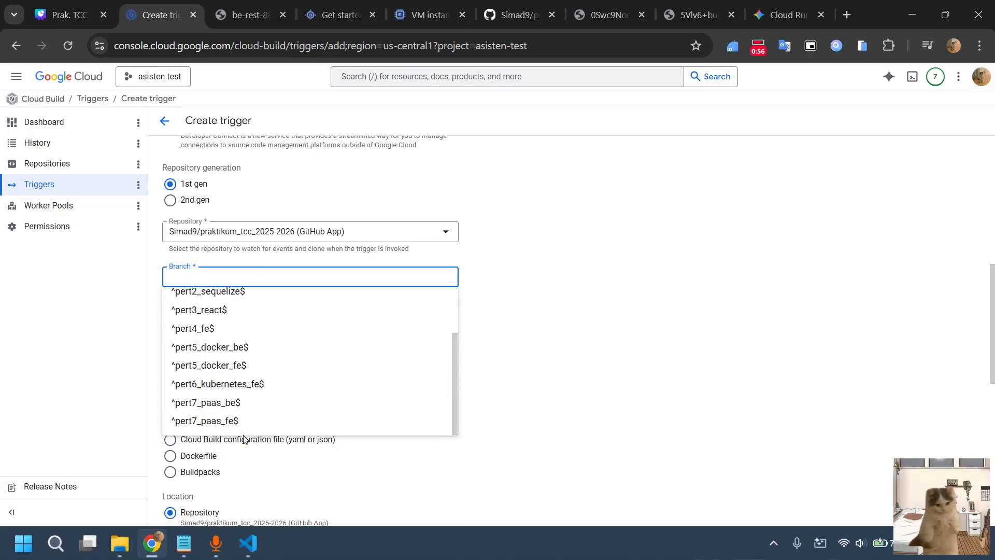
left_click(202, 427)
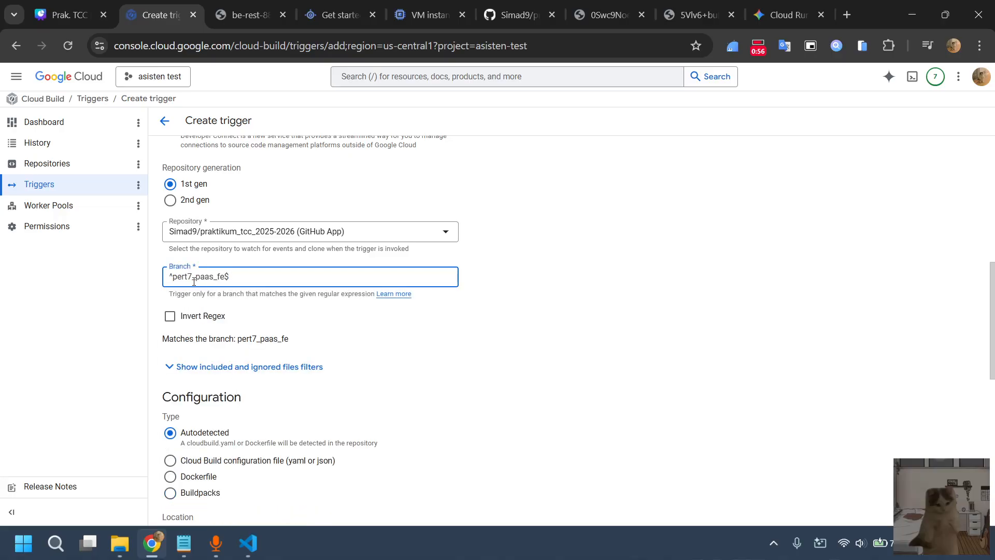
Set the trigger's configuration type to Cloud Build configuration file (yaml or json)
scroll(239, 326, "down", 2)
scroll(238, 326, "down", 2)
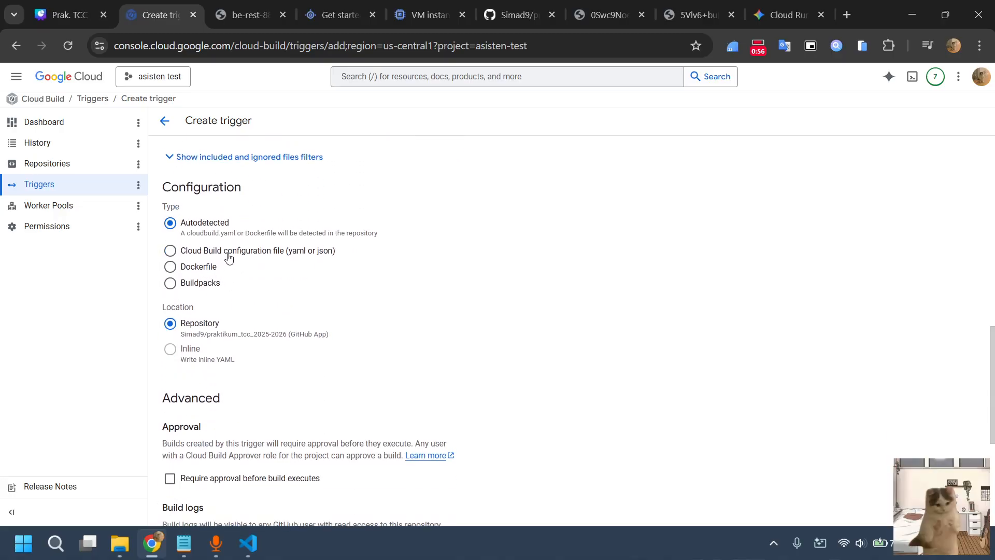
left_click(225, 253)
scroll(234, 332, "down", 1)
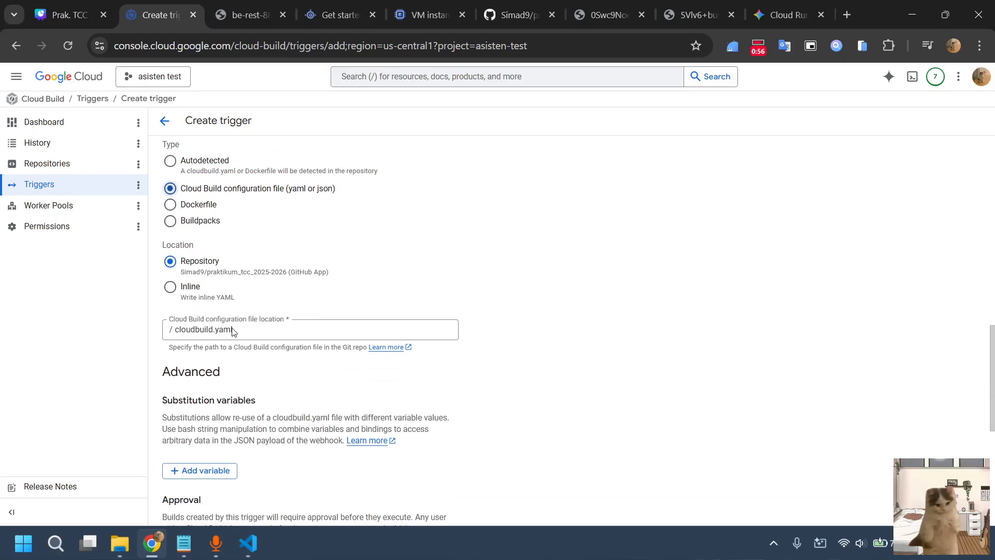
Assign the compute developer service account to the trigger and create it
scroll(239, 338, "down", 2)
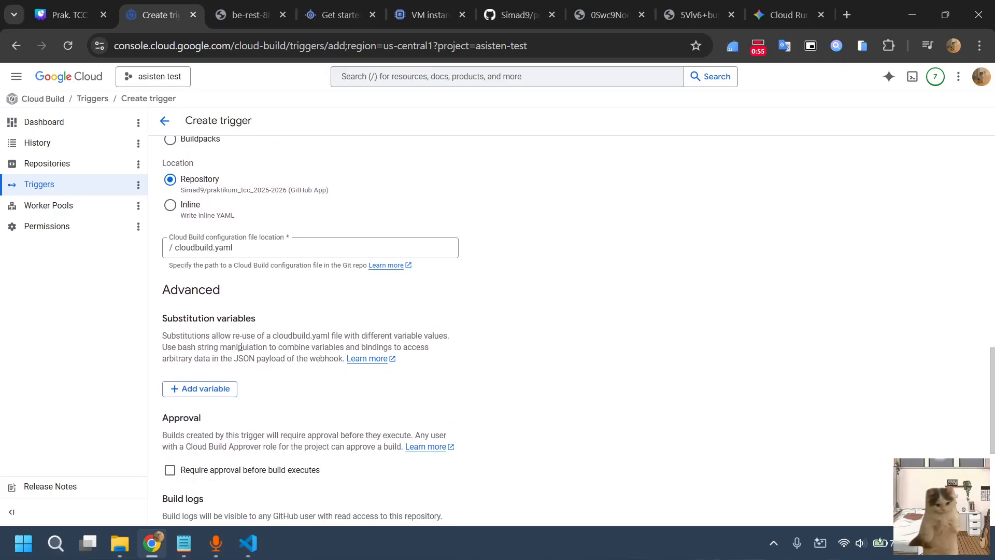
scroll(226, 260, "down", 5)
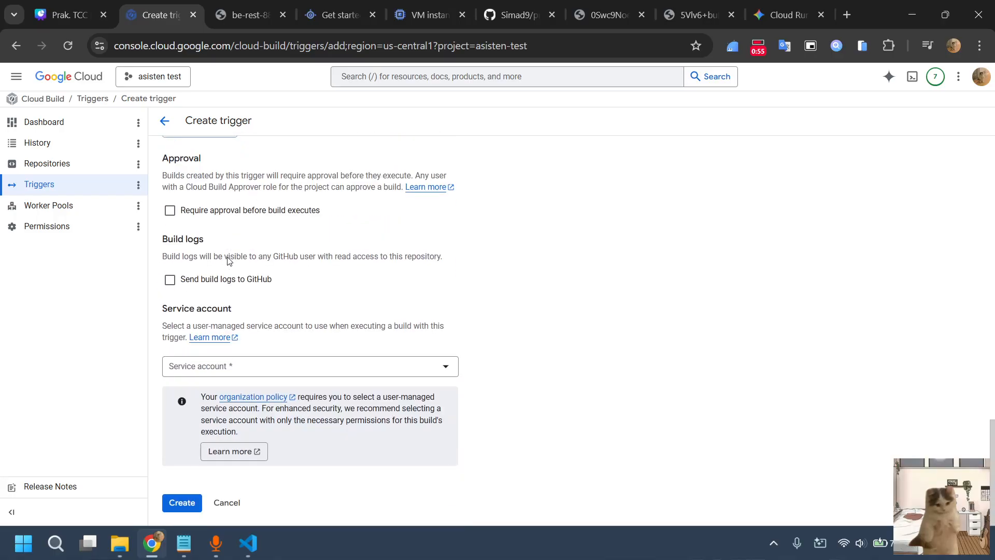
scroll(292, 257, "up", 2)
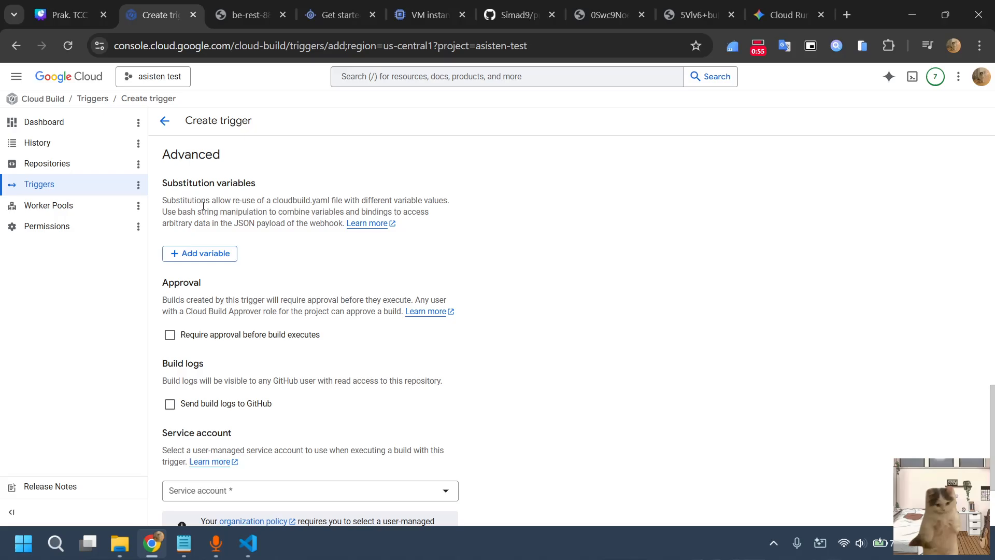
scroll(228, 259, "down", 2)
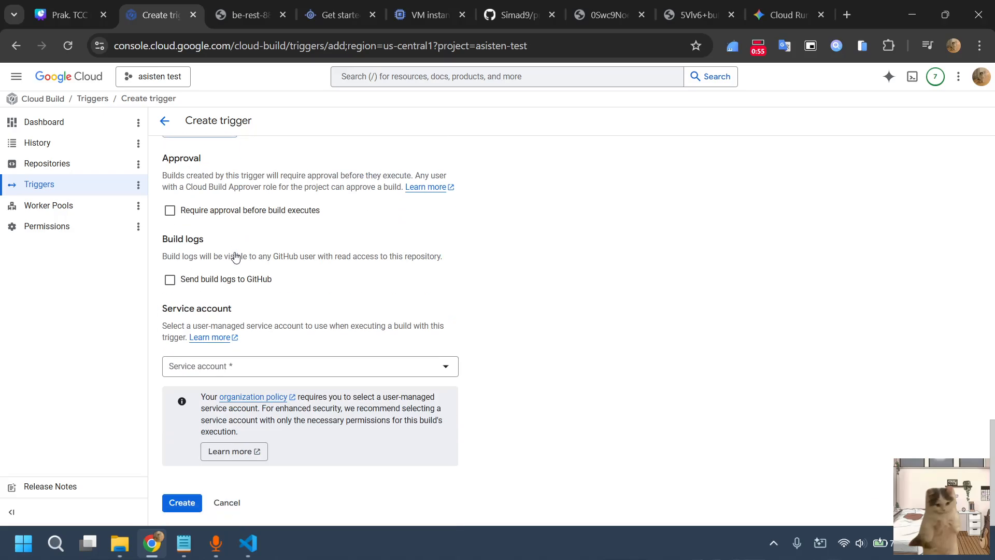
left_click(283, 375)
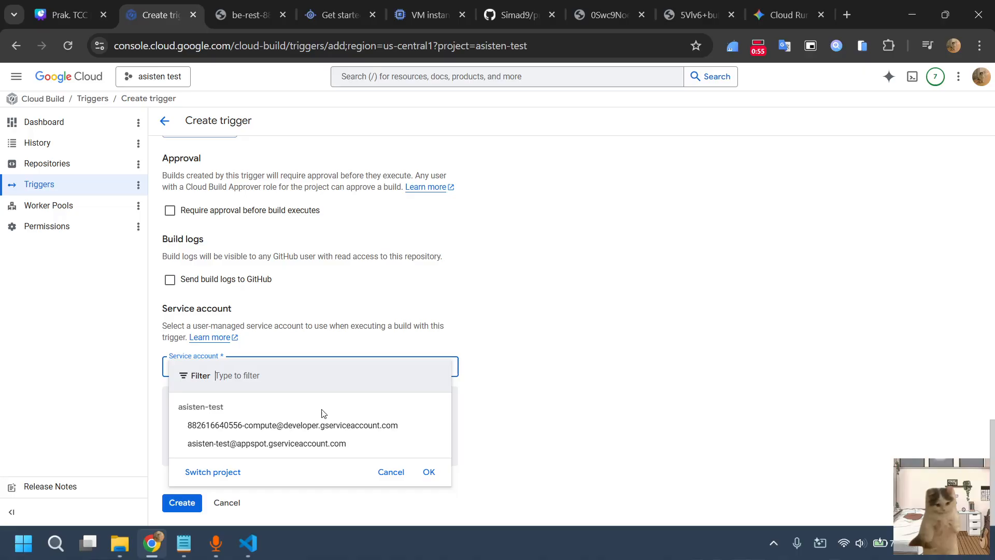
left_click(353, 430)
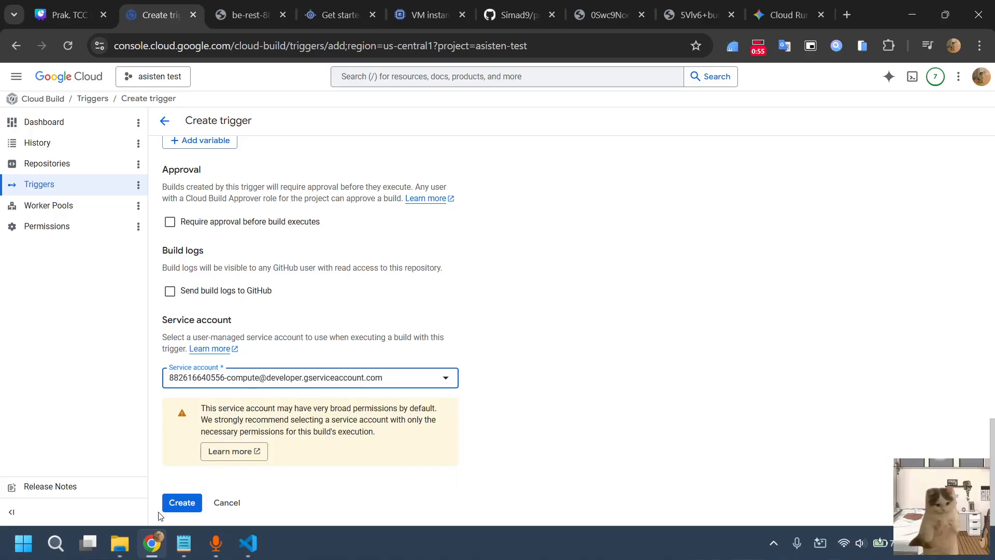
left_click(174, 508)
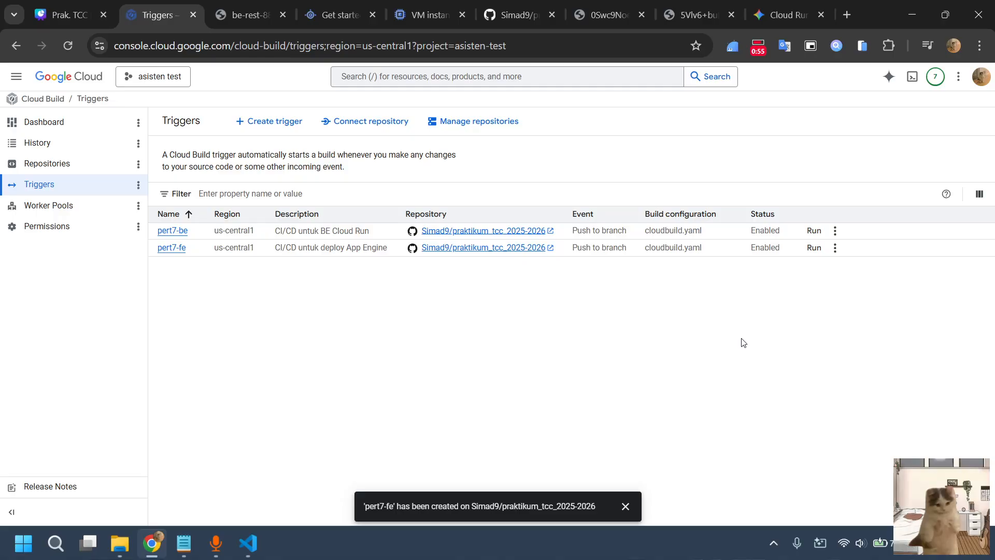
Run the pert7-fe trigger on branch pert7_paas_fe and open the new build's details from the build history
left_click(813, 249)
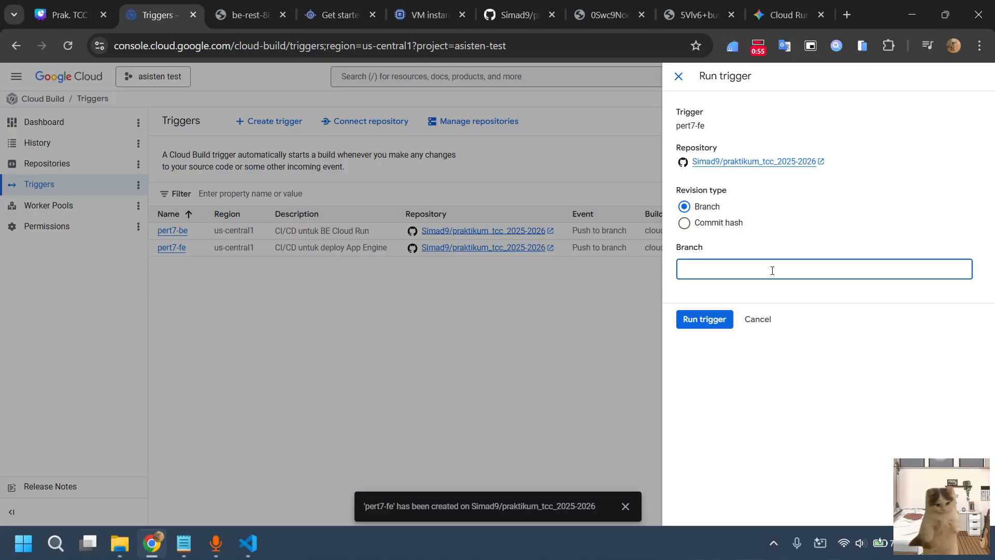
type("pert7_paas_fe")
left_click(695, 323)
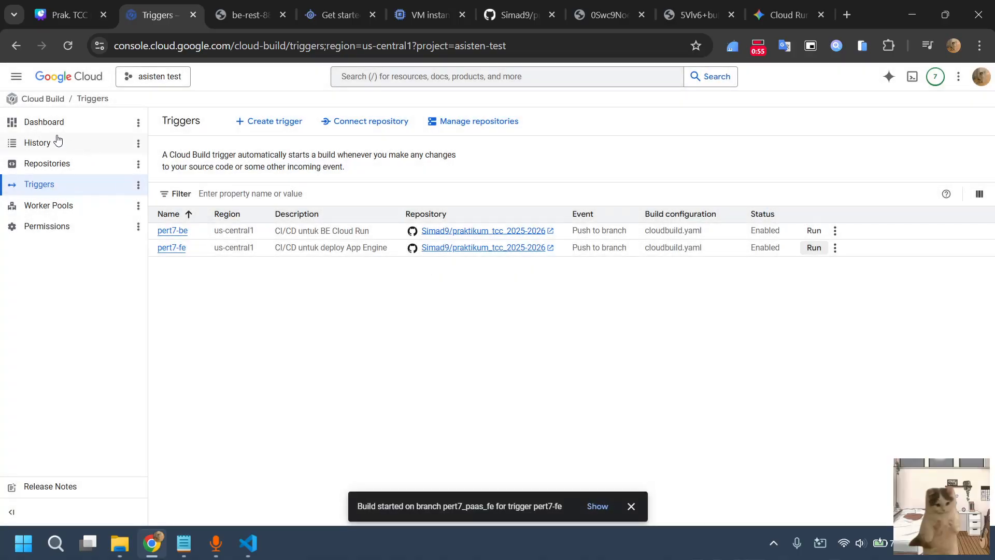
left_click(58, 141)
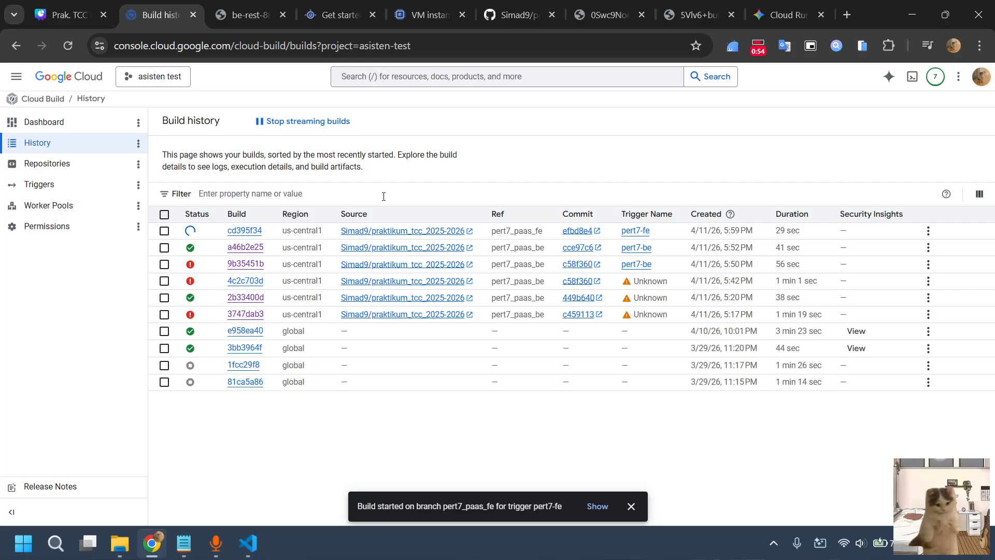
left_click(253, 233)
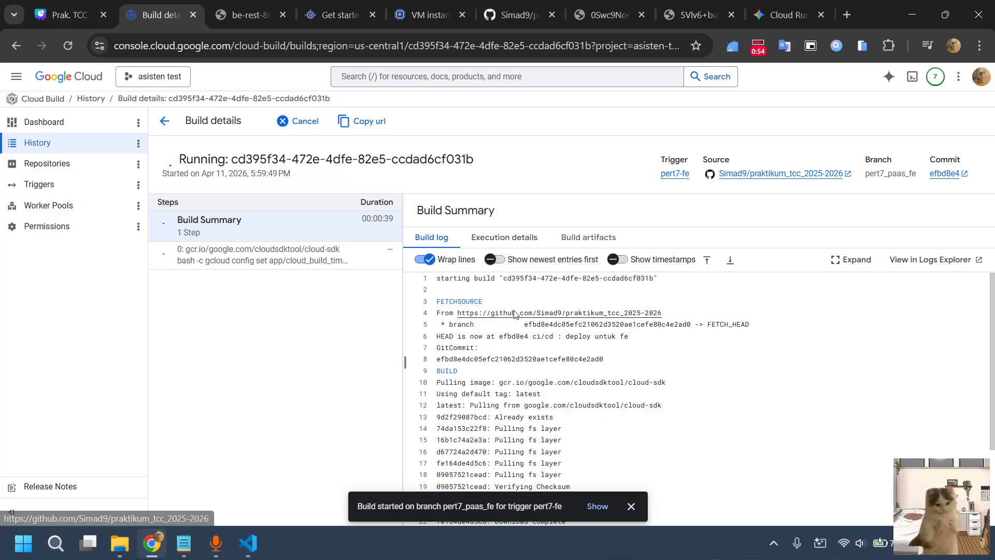
Review the frontend's app.yaml and cloudbuild.yaml files in VS Code while the build runs, and return to the build details in Chrome
left_click(630, 506)
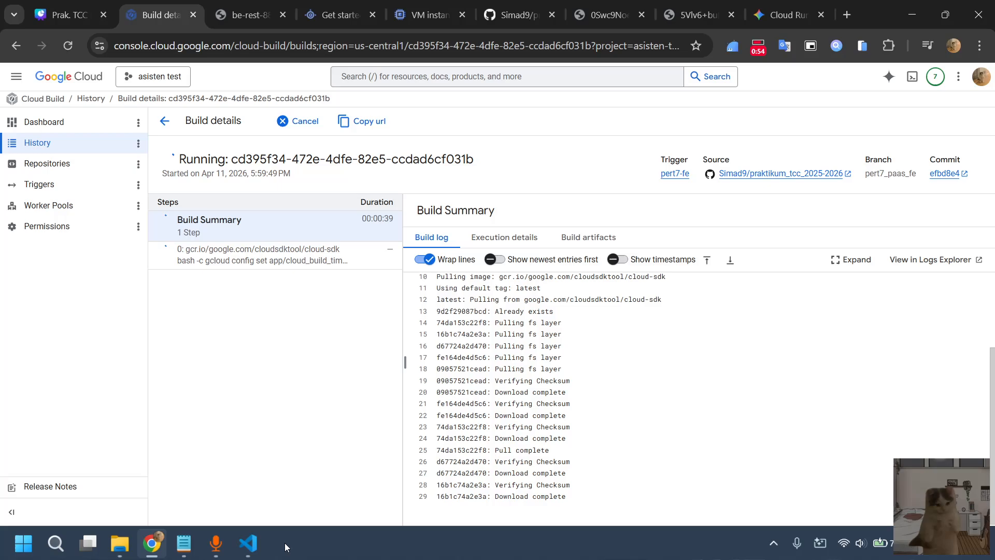
left_click(258, 556)
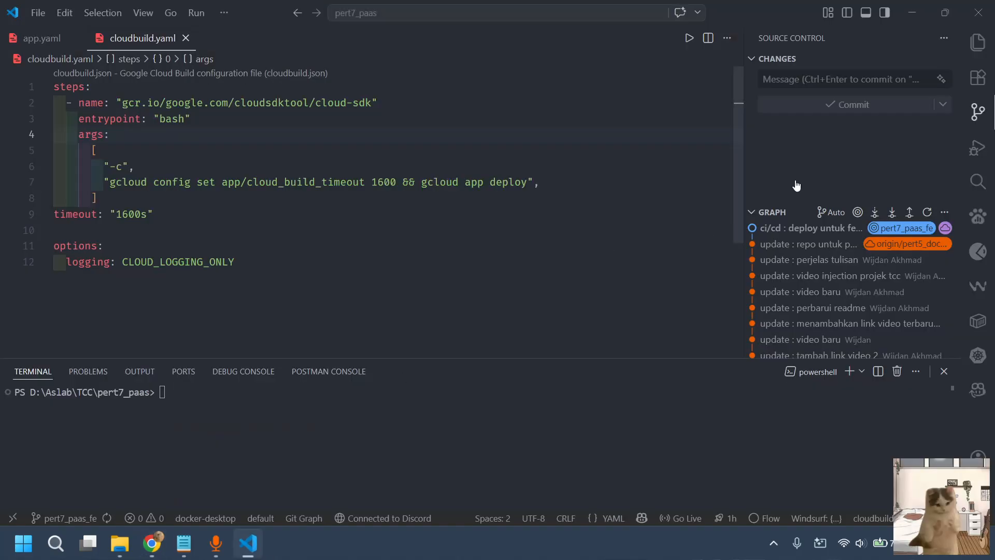
left_click(988, 46)
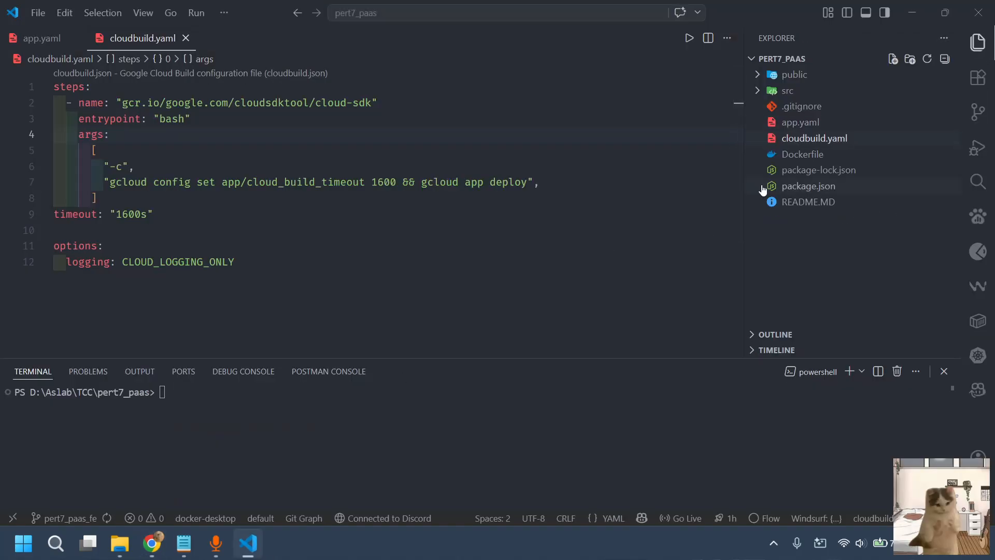
left_click(801, 123)
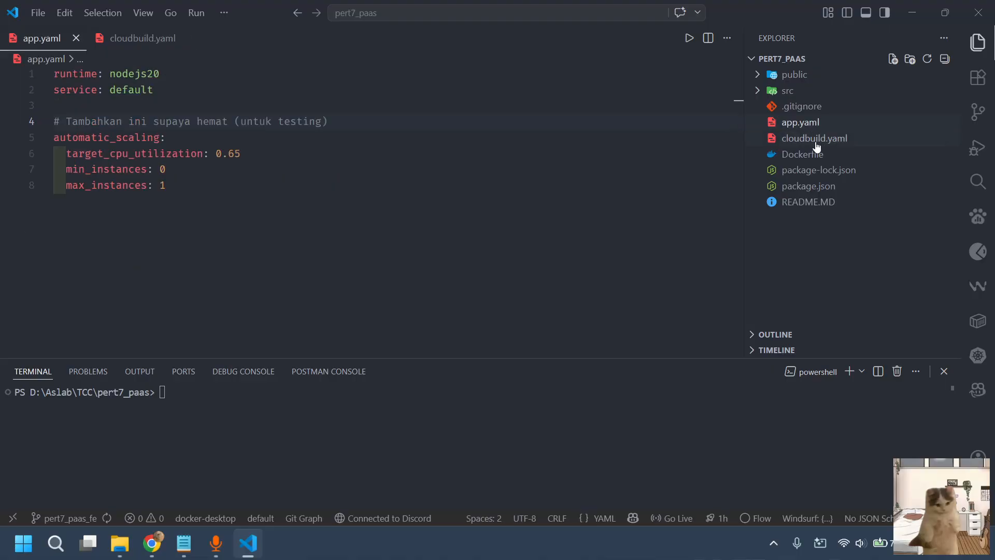
left_click(815, 143)
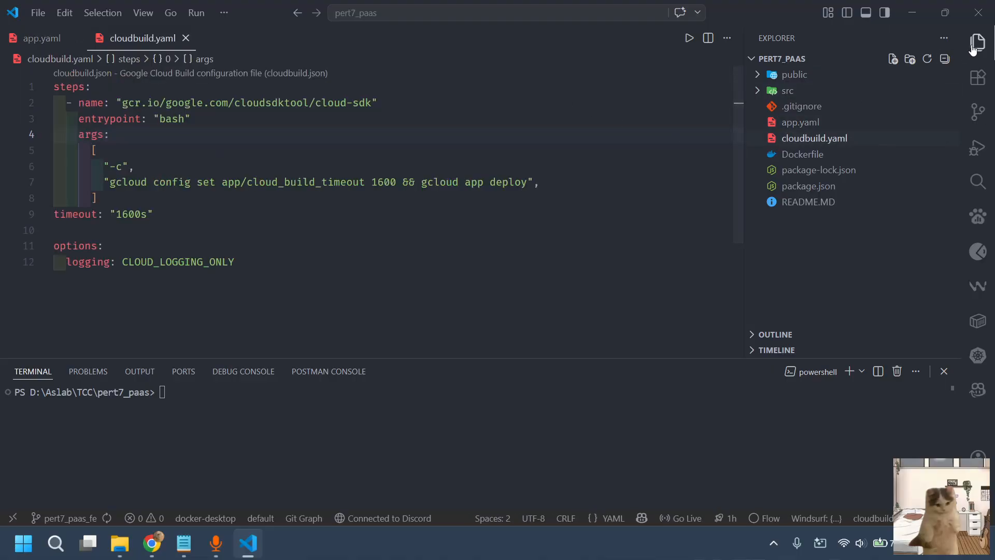
left_click(911, 12)
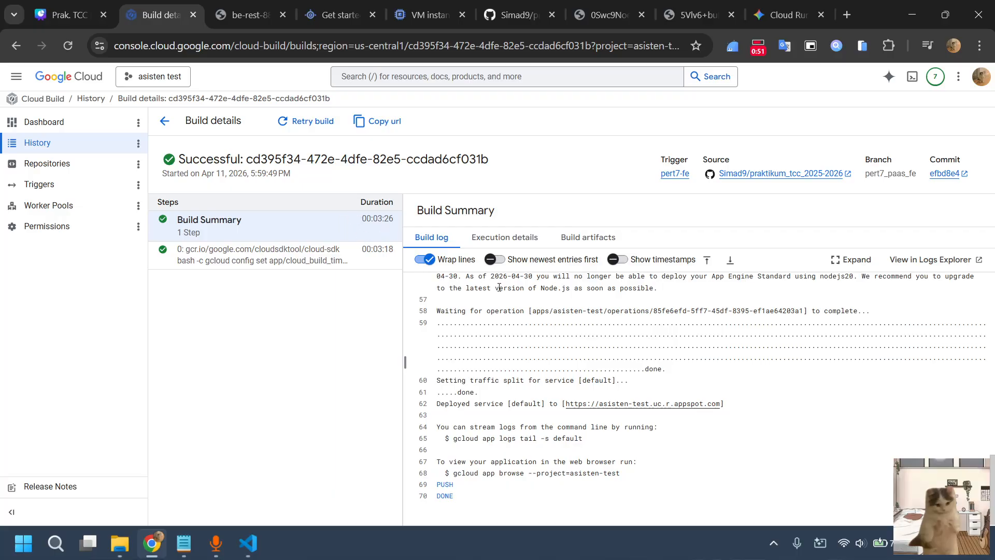
Examine the pert7-fe build log and check the deployed default service at asisten-test.uc.r.appspot.com
scroll(612, 328, "up", 1)
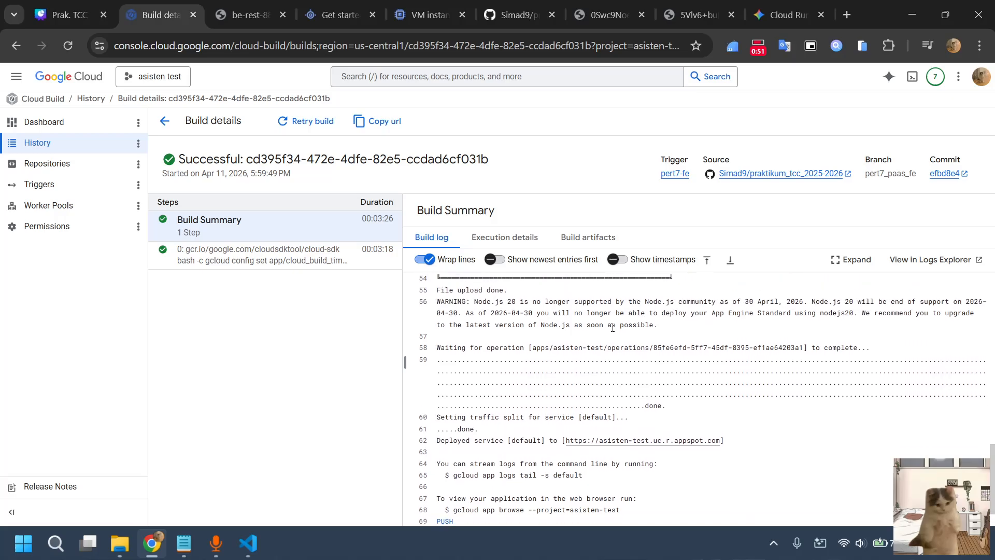
scroll(601, 339, "down", 1)
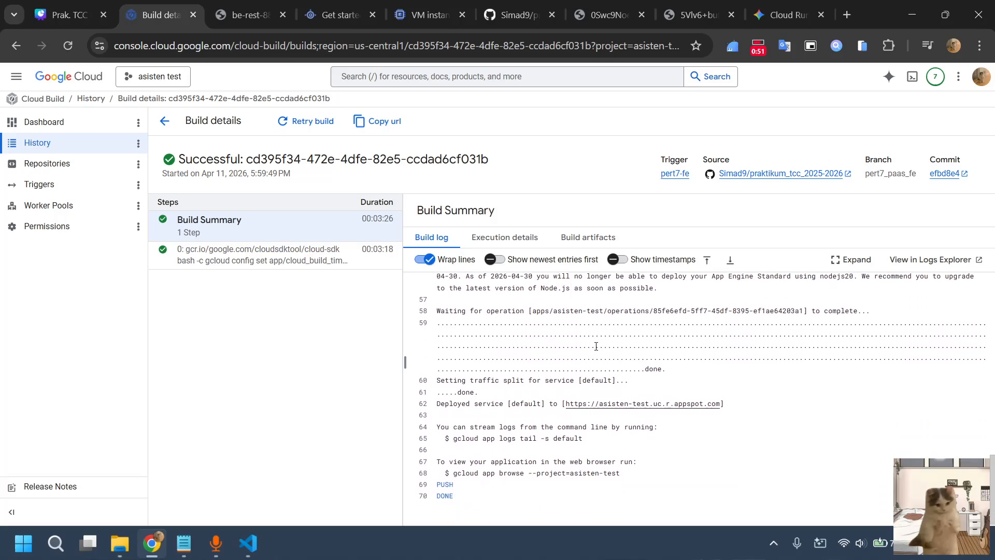
left_click(611, 406)
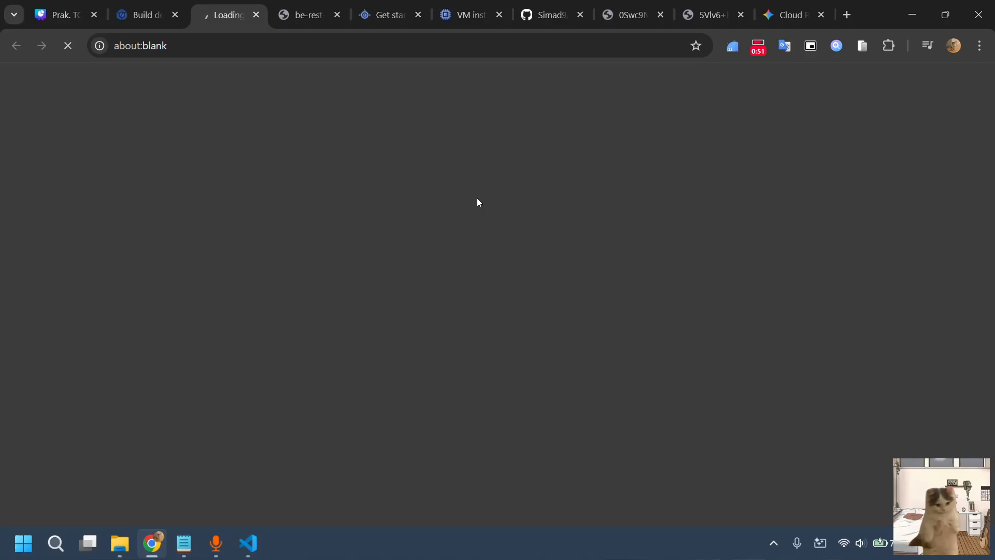
left_click(162, 6)
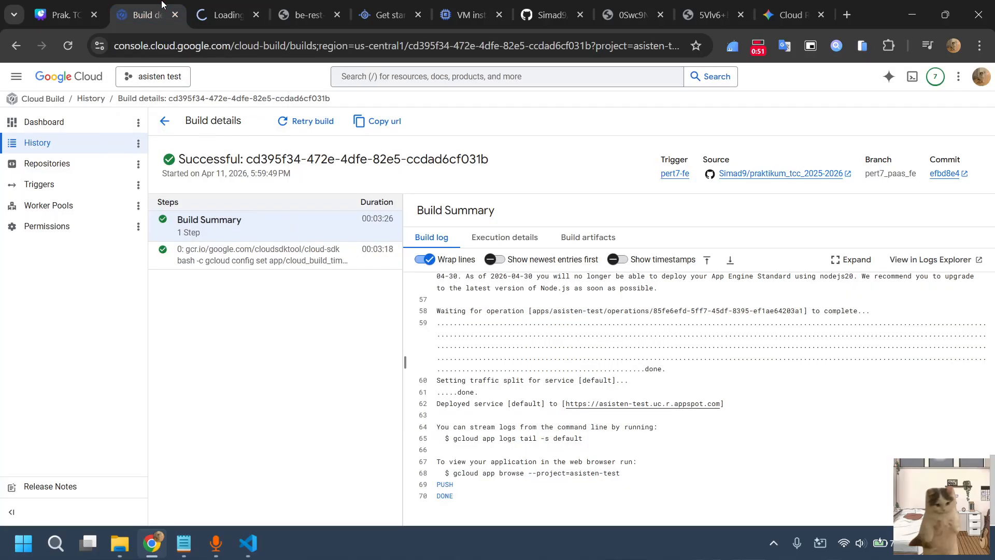
scroll(535, 384, "up", 12)
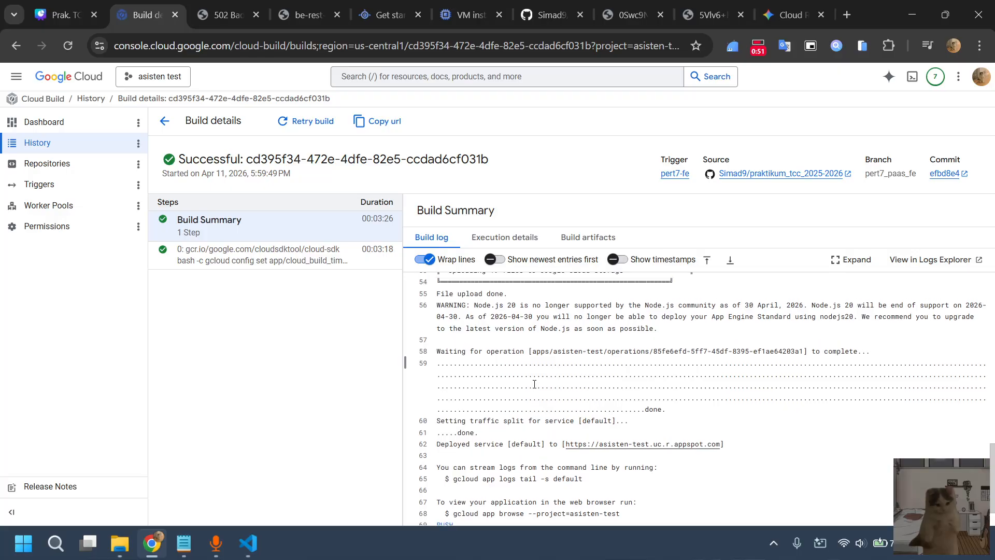
left_click(216, 11)
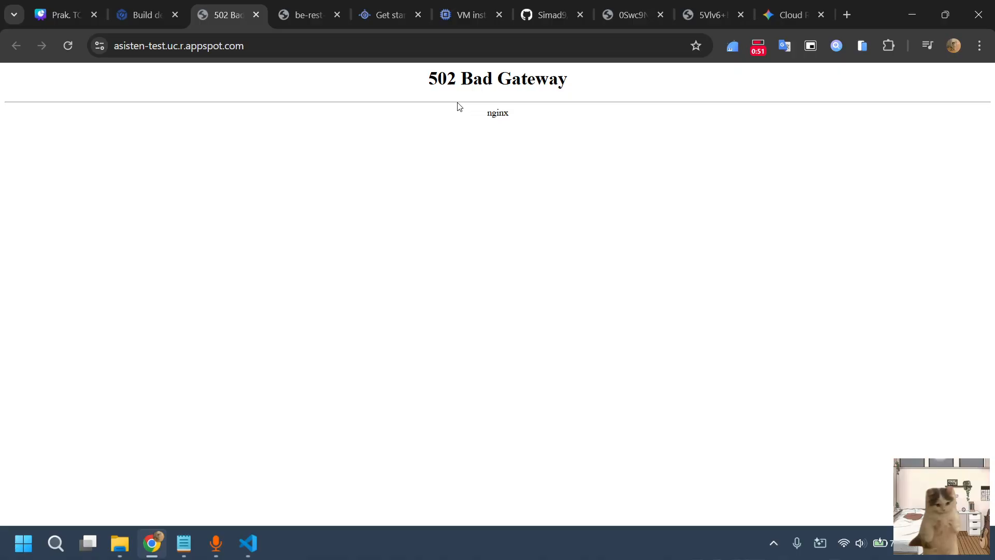
left_click(150, 14)
scroll(576, 364, "down", 12)
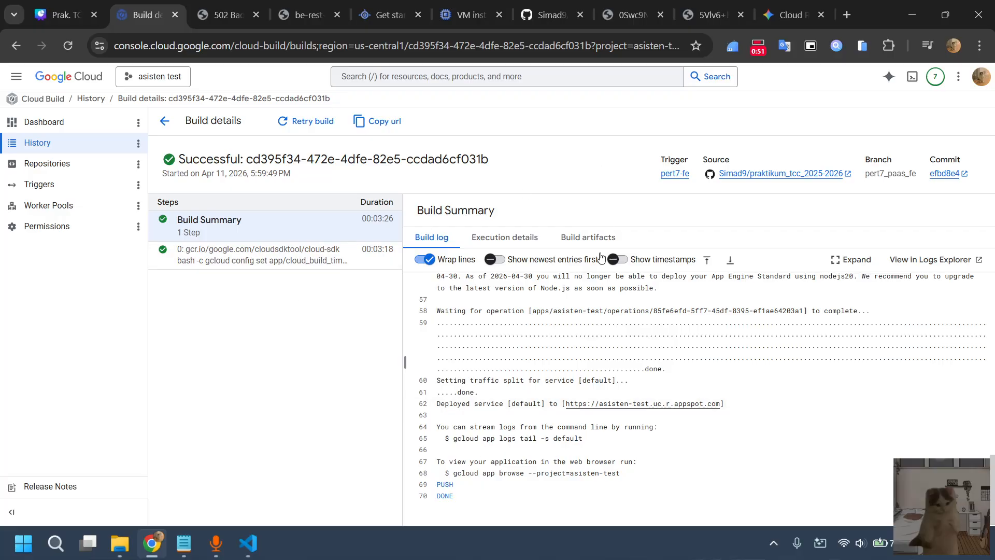
scroll(640, 410, "up", 2)
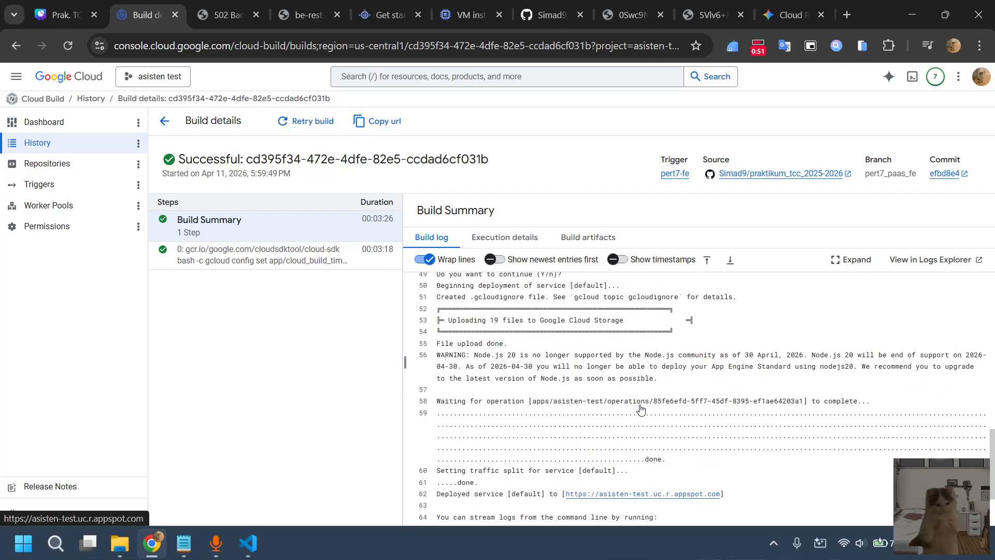
left_click(227, 15)
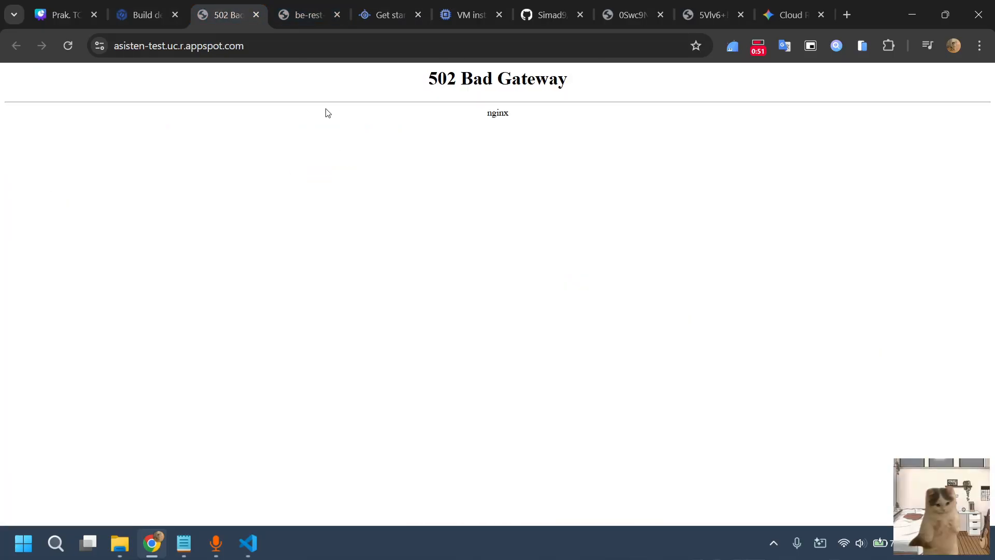
Show App Engine's services and open the default service's deployed site
left_click(405, 16)
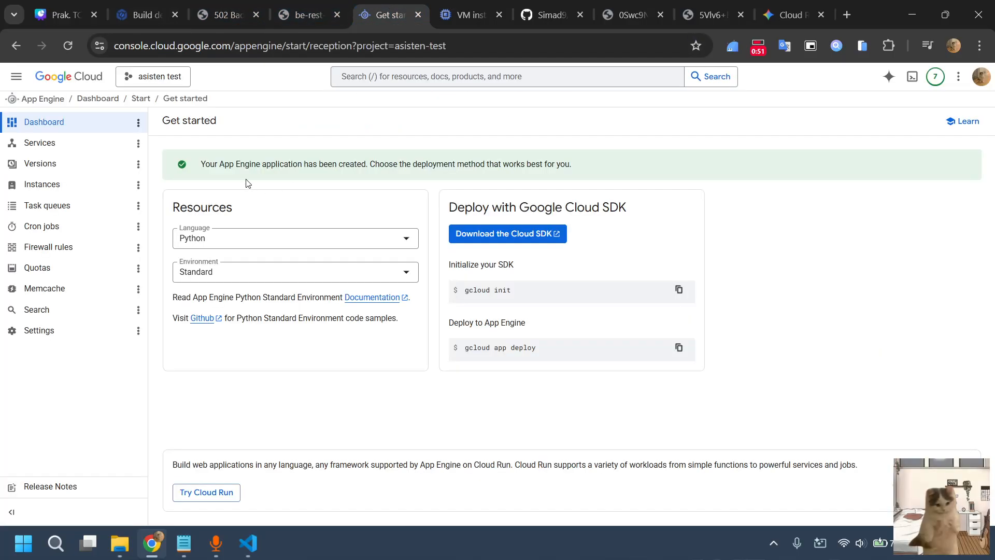
left_click(80, 142)
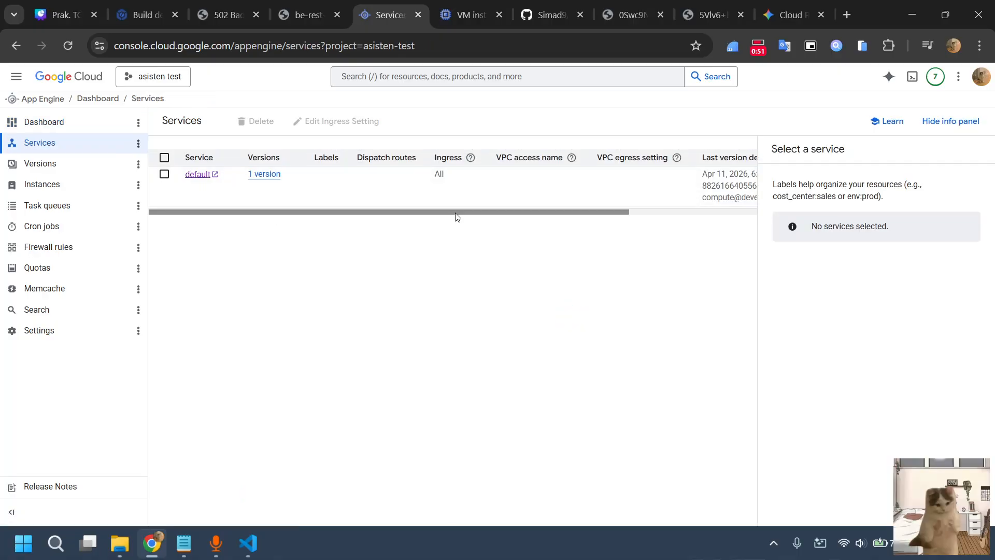
left_click_drag(459, 218, 329, 220)
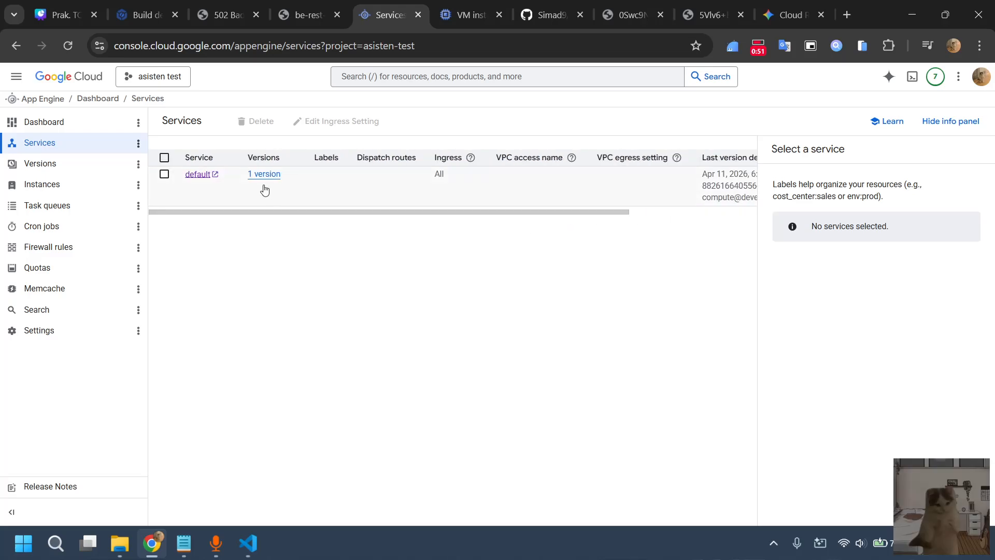
left_click(207, 175)
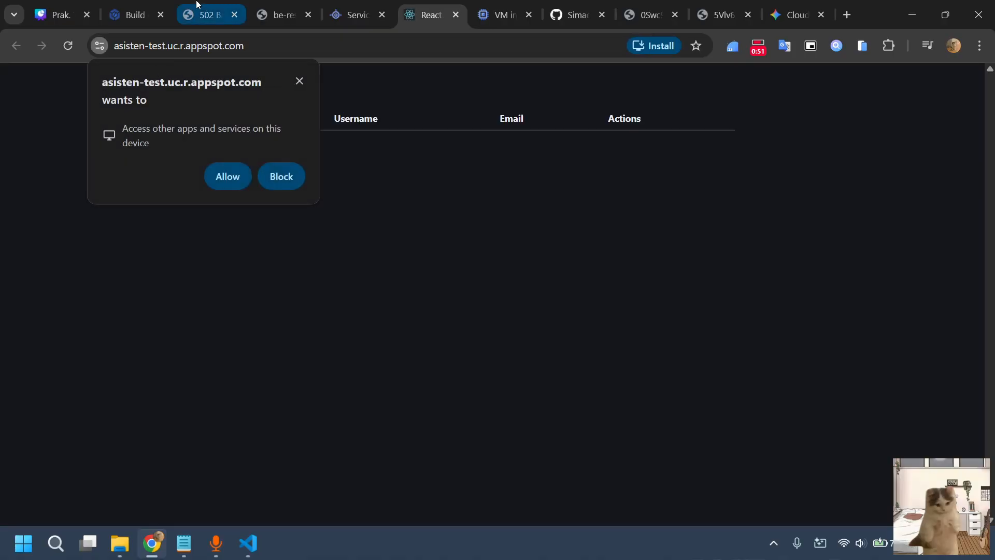
Close the 502 Bad Gateway page and return to the deployed React app
left_click(202, 5)
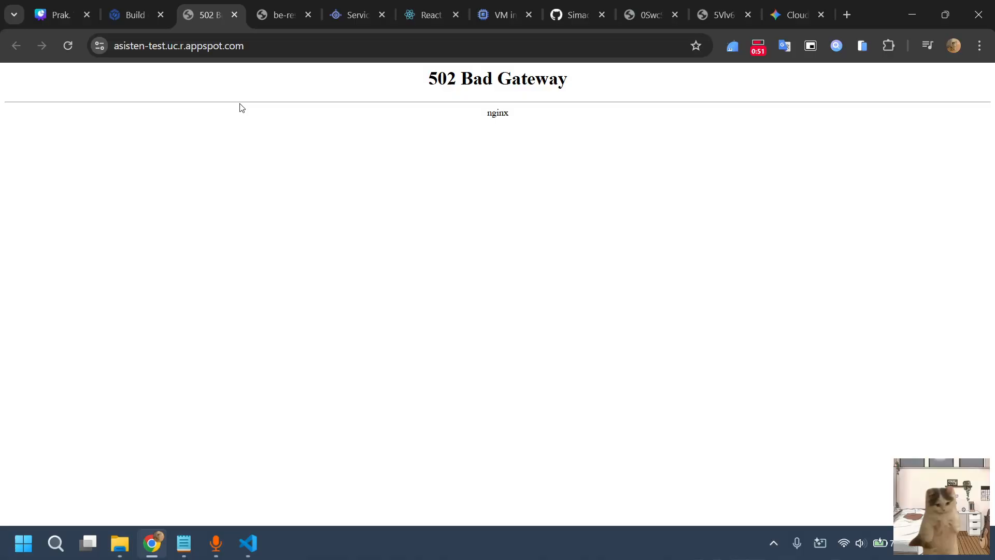
left_click(235, 16)
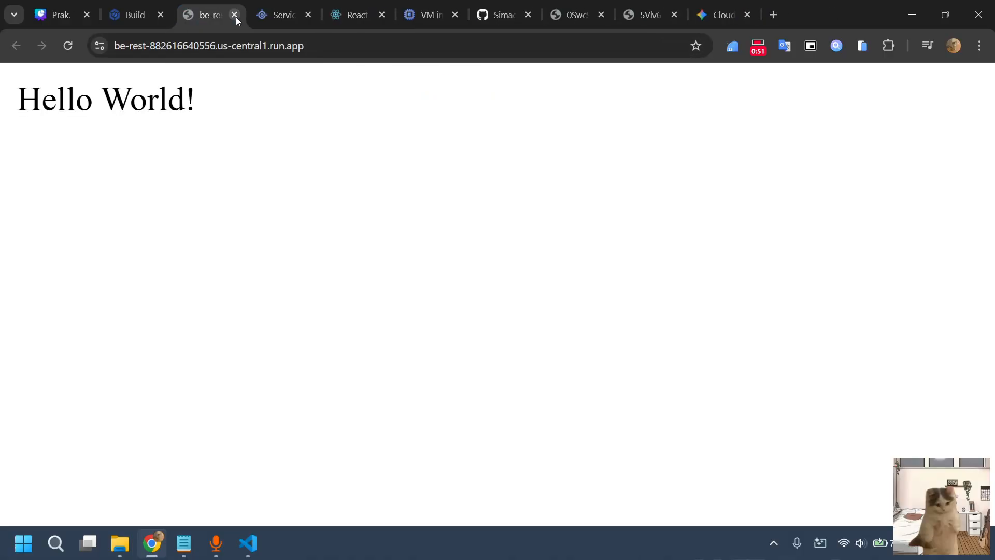
left_click(340, 4)
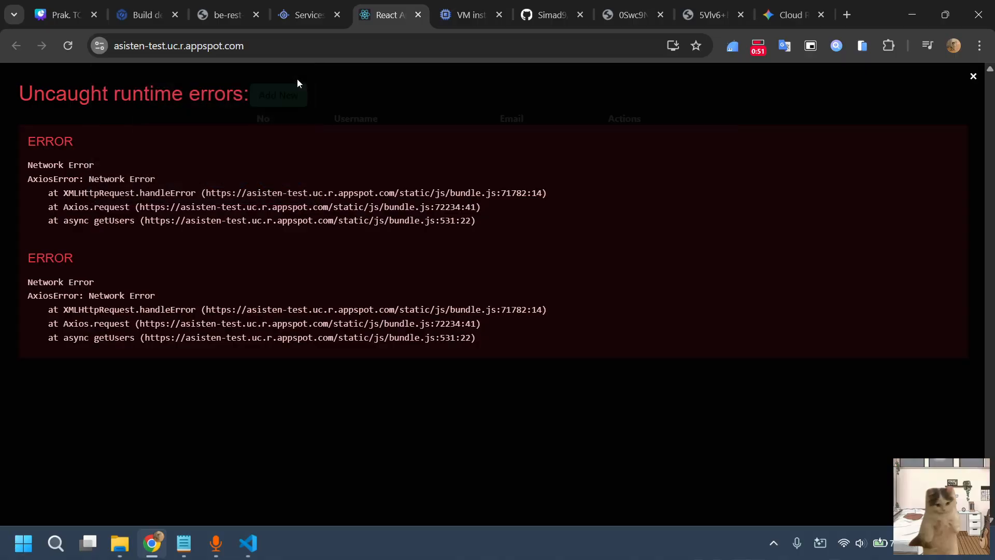
Inspect the React app's page and examine its runtime errors in the developer console
left_click(300, 81)
right_click(688, 195)
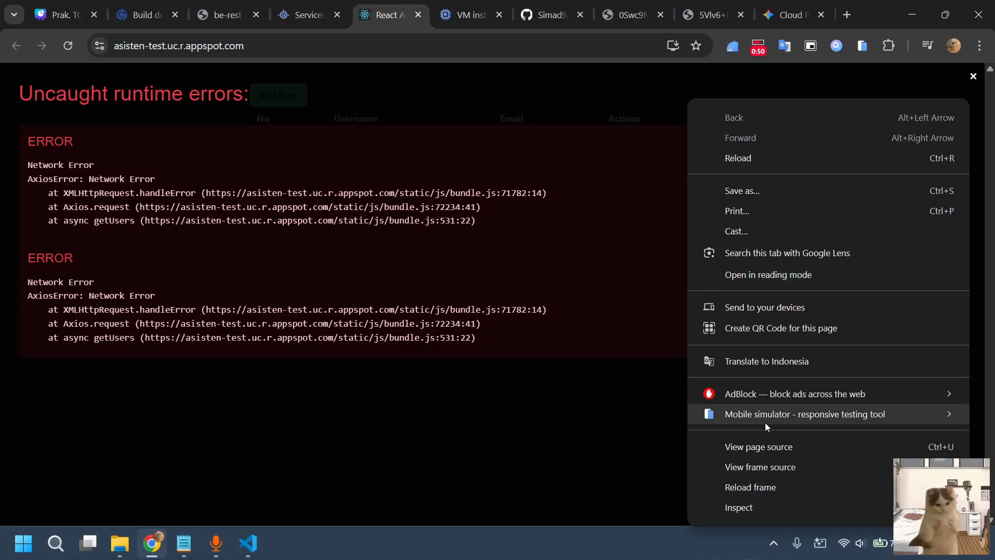
left_click(758, 506)
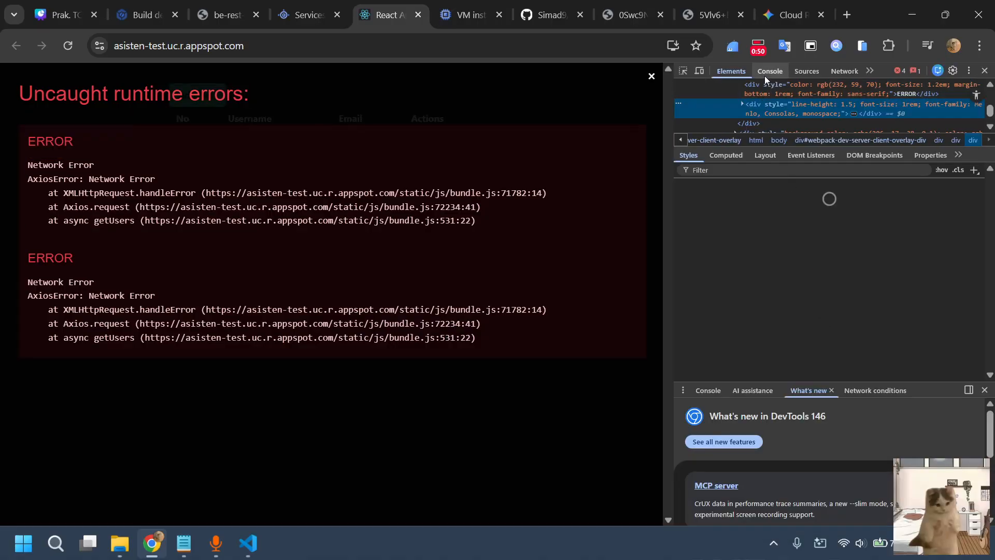
left_click(766, 73)
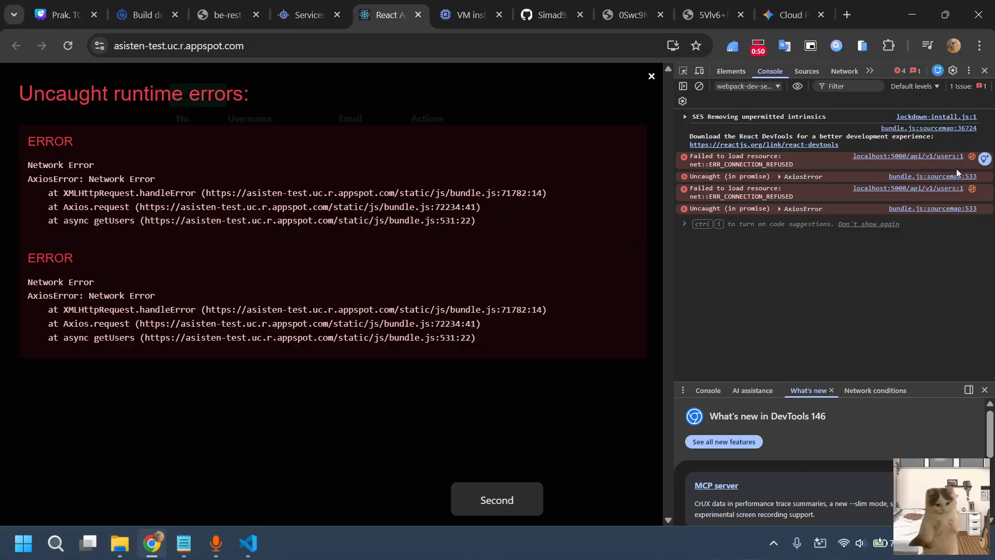
Copy the be-rest Cloud Run service's URL and set it as BASE_URL in src/utils.js in VS Code
key("ctrl+3")
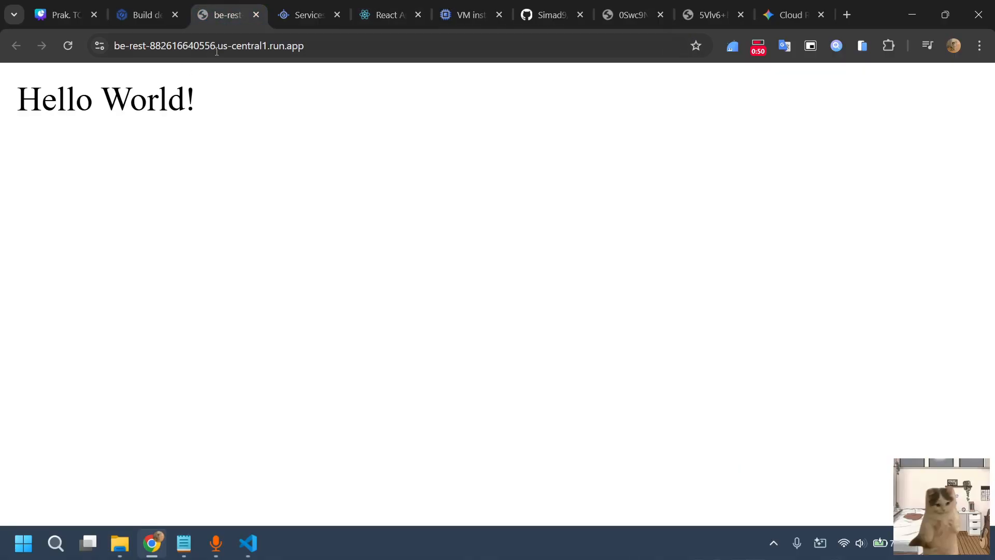
left_click(396, 45)
key("ctrl+c")
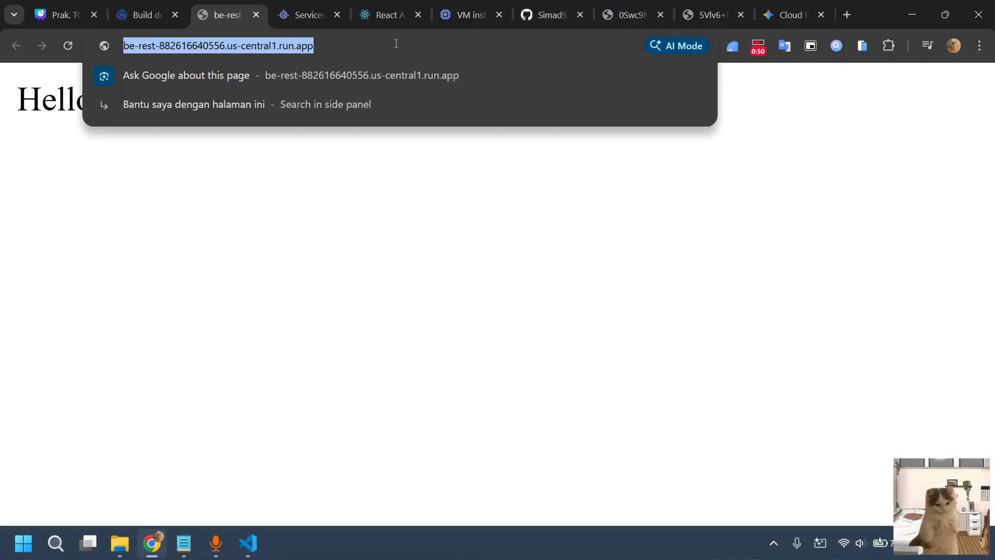
left_click(353, 230)
left_click(248, 542)
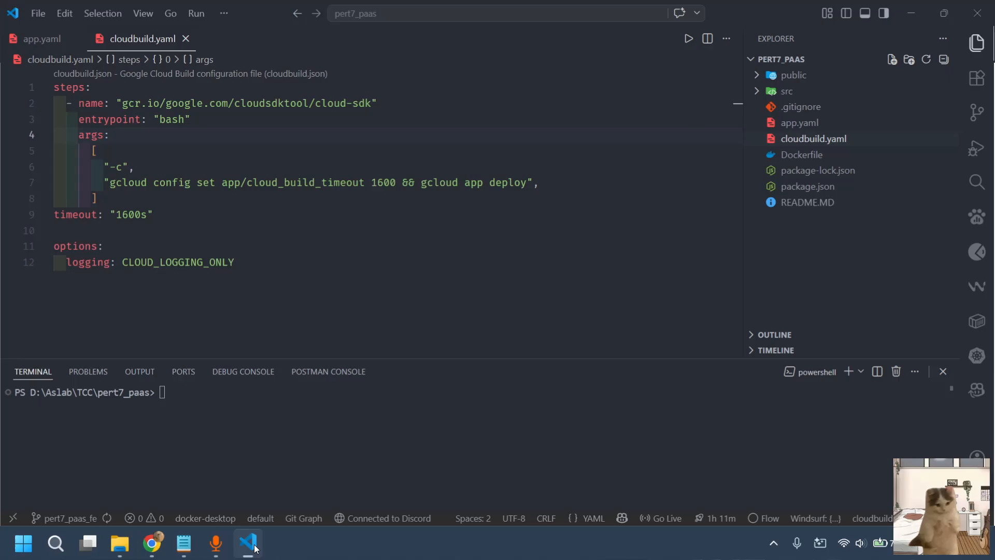
left_click(784, 91)
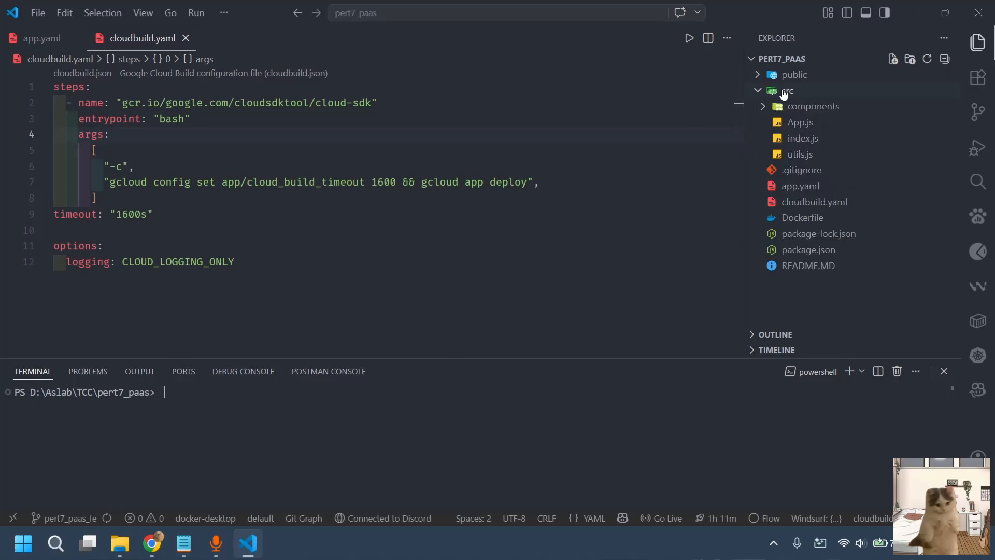
left_click(824, 155)
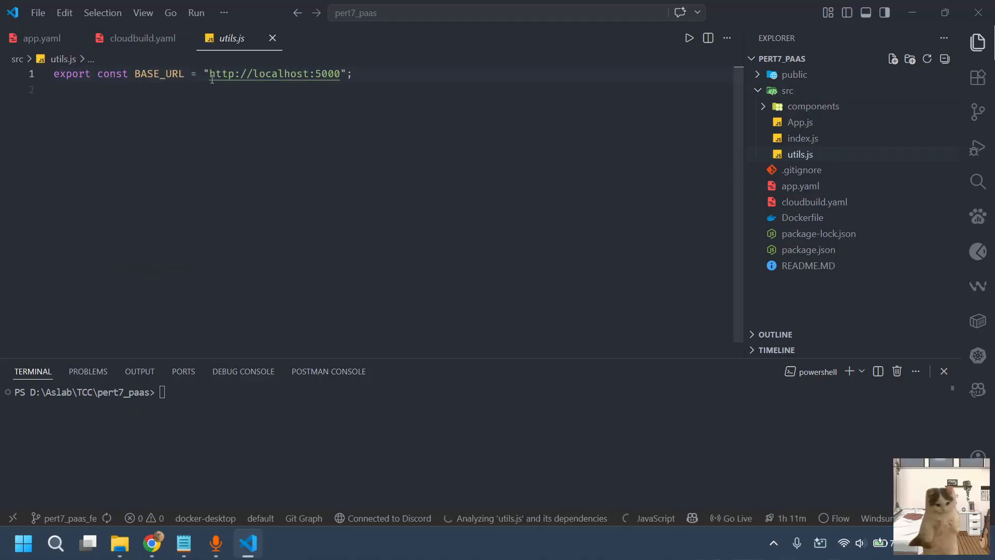
left_click_drag(212, 78, 340, 76)
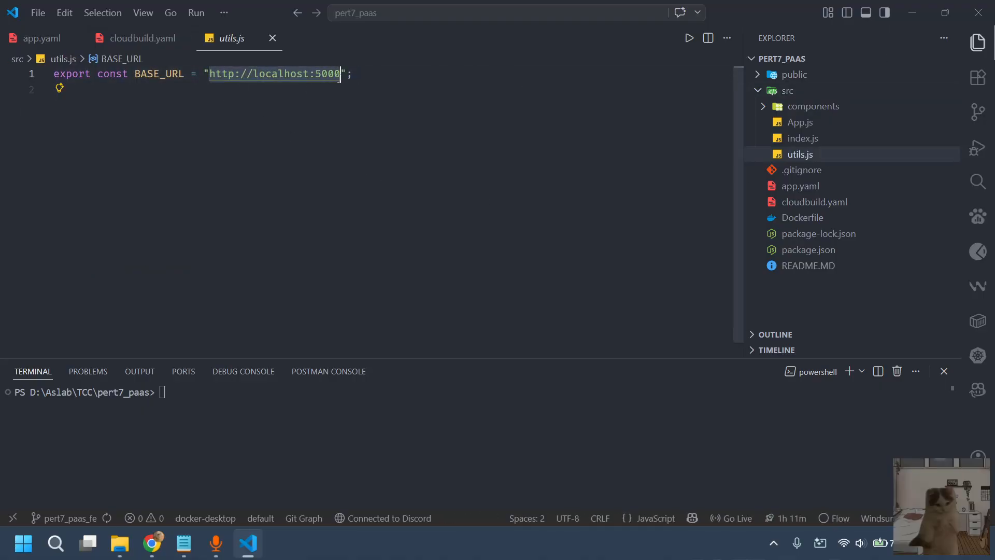
key("ctrl+v")
left_click(396, 175)
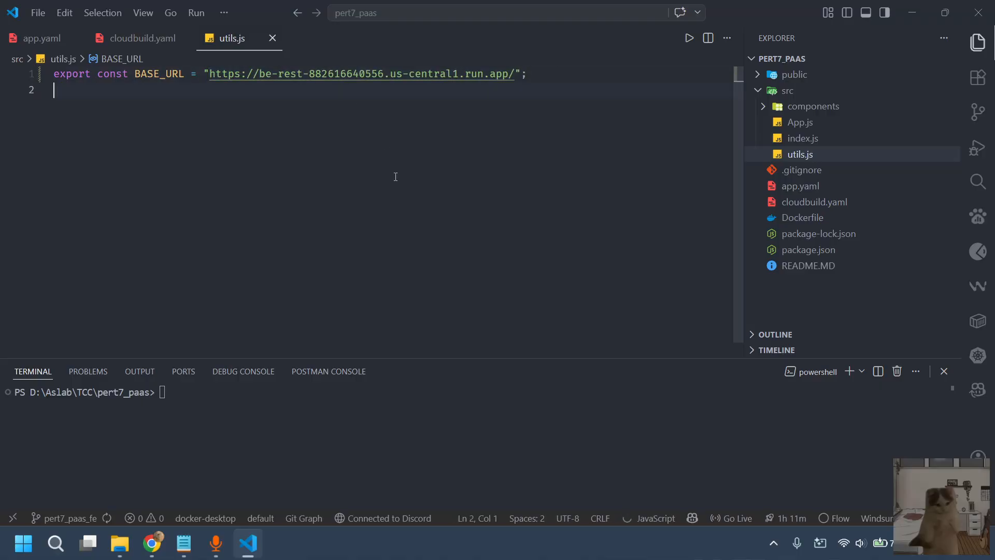
Commit the utils.js change with the message "update : perbarui base url"
left_click(988, 108)
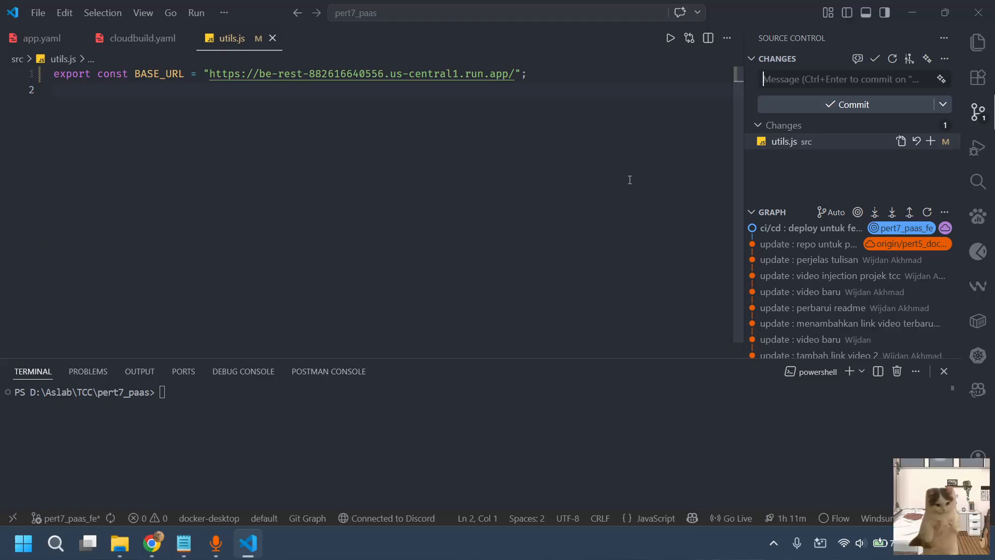
type("update : ")
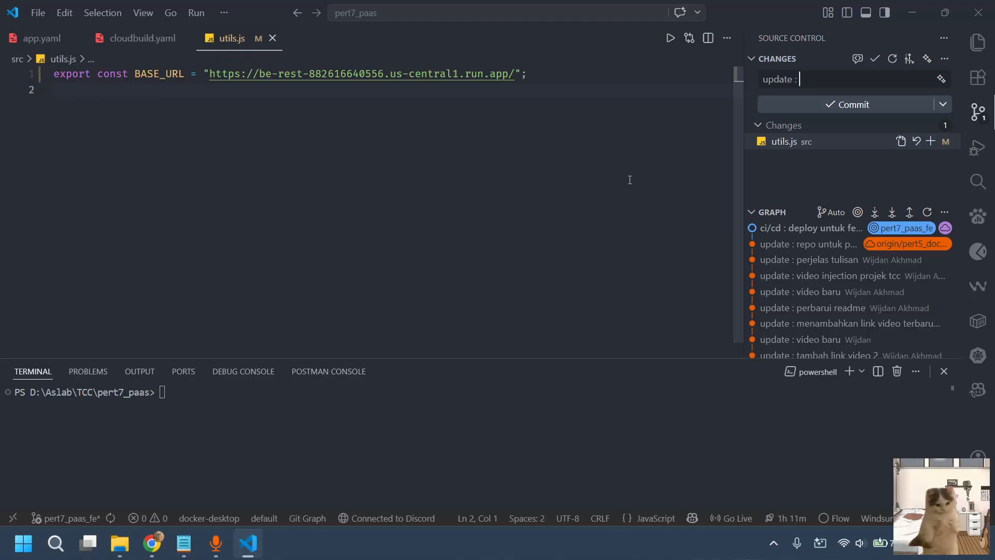
type("perbarui base url")
key("ctrl+Return")
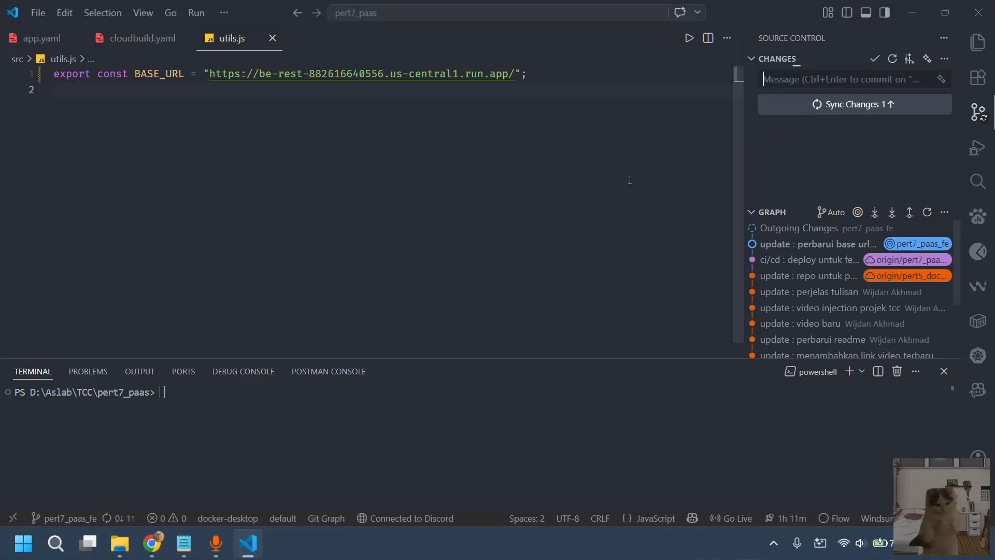
Sync the committed base URL change with origin/pert7_paas_fe and minimize the editor
left_click(860, 107)
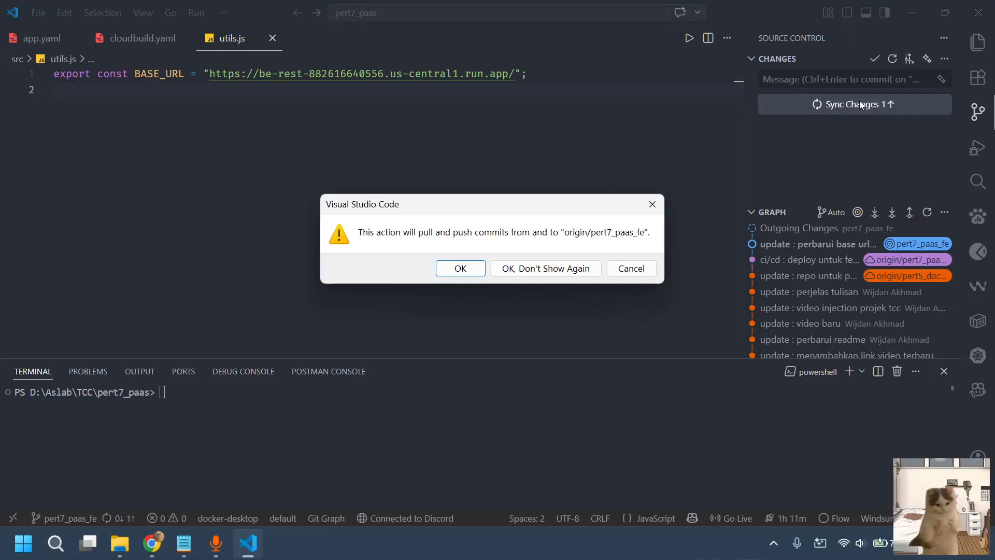
key("Return")
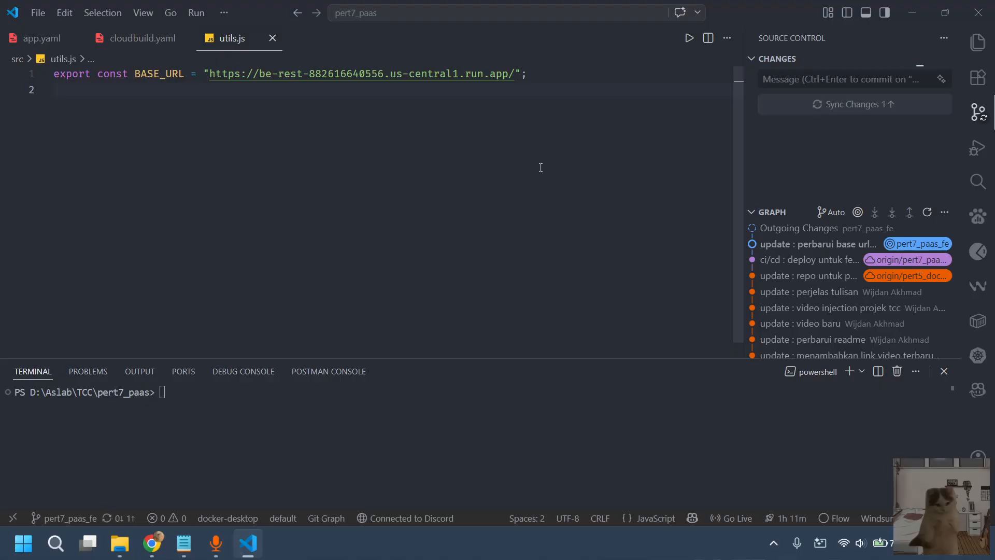
left_click(909, 13)
Check the new commit's status on the GitHub pert7_paas_fe branch and open the details of its pert7-fe build in Cloud Build
left_click(169, 6)
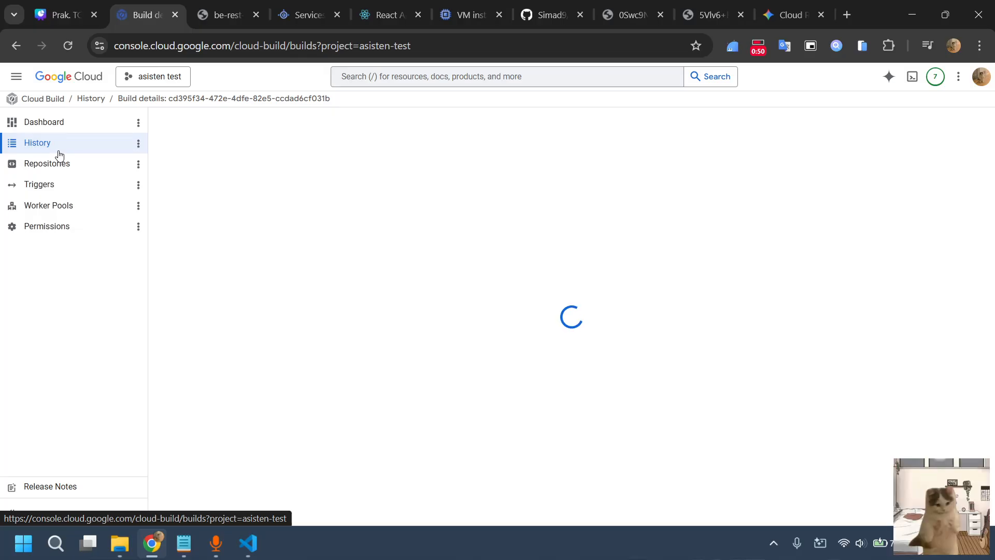
left_click(561, 6)
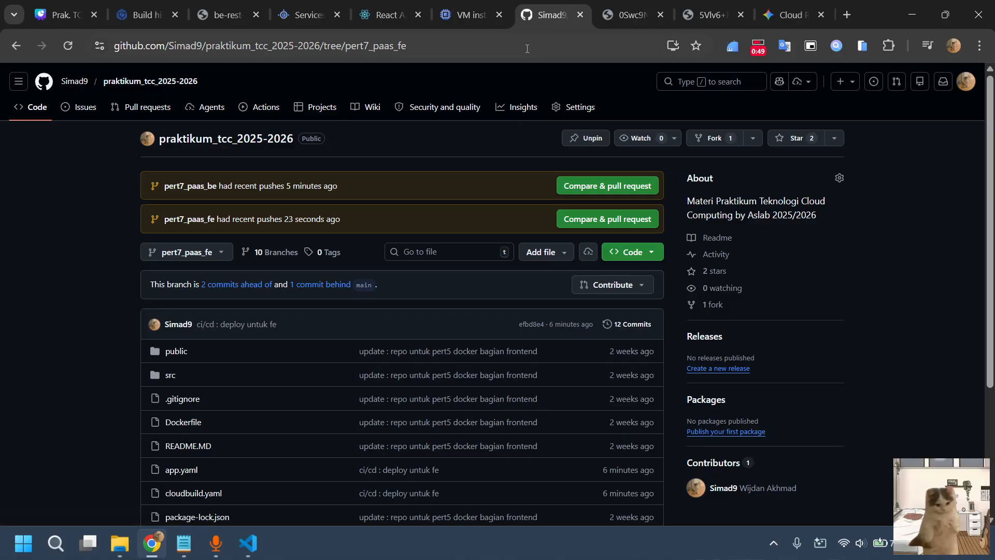
left_click(67, 52)
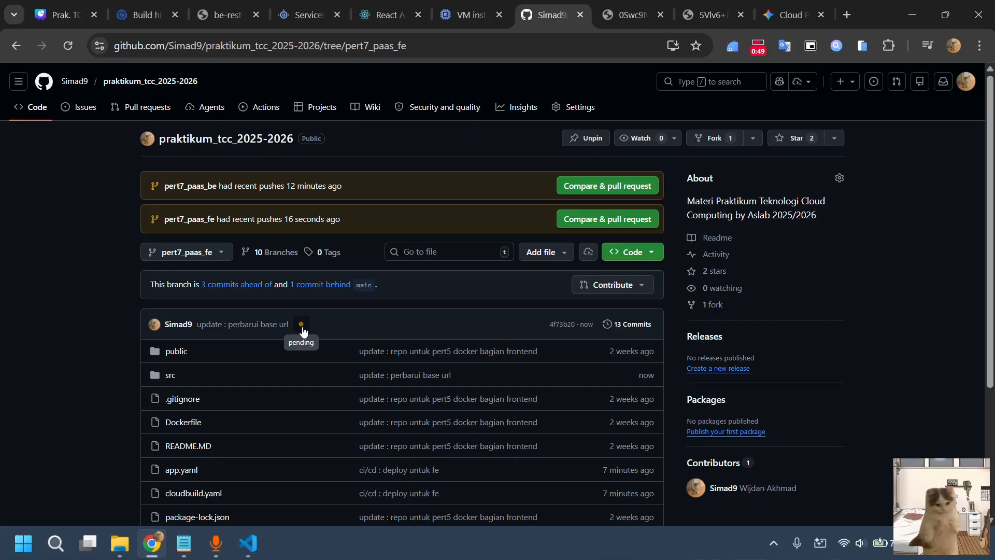
left_click(136, 14)
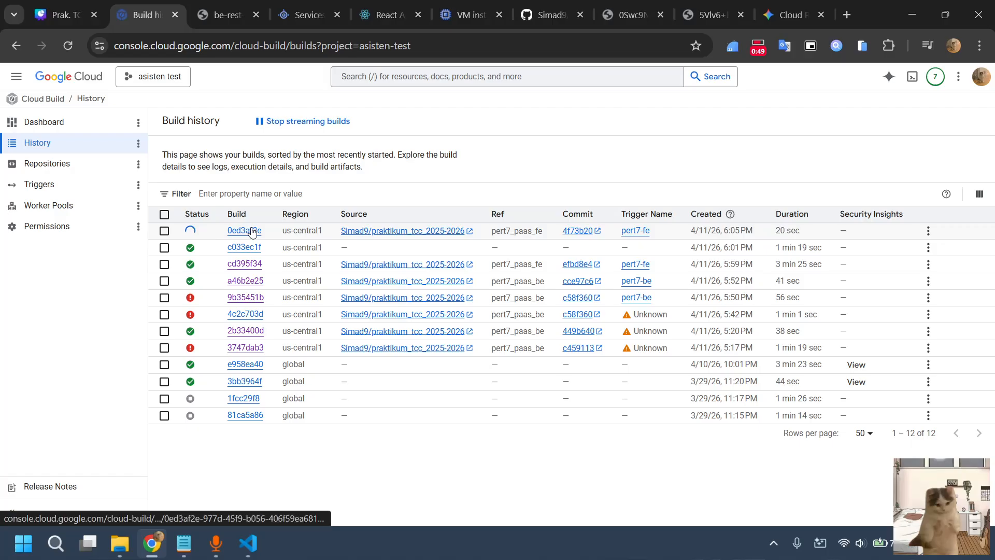
left_click(244, 230)
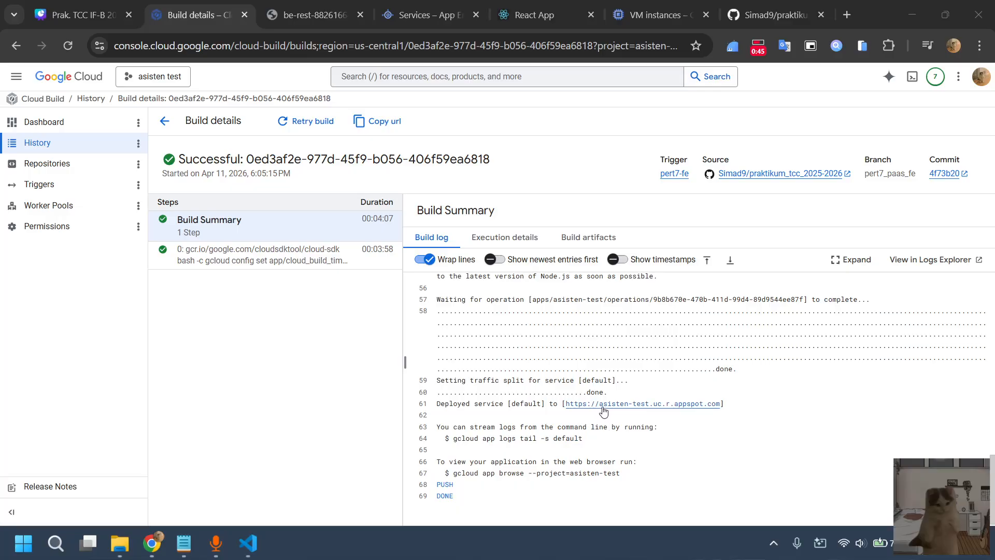
Reload the deployed React app from App Engine's default service, keeping a single app page open without the developer tools
left_click(394, 4)
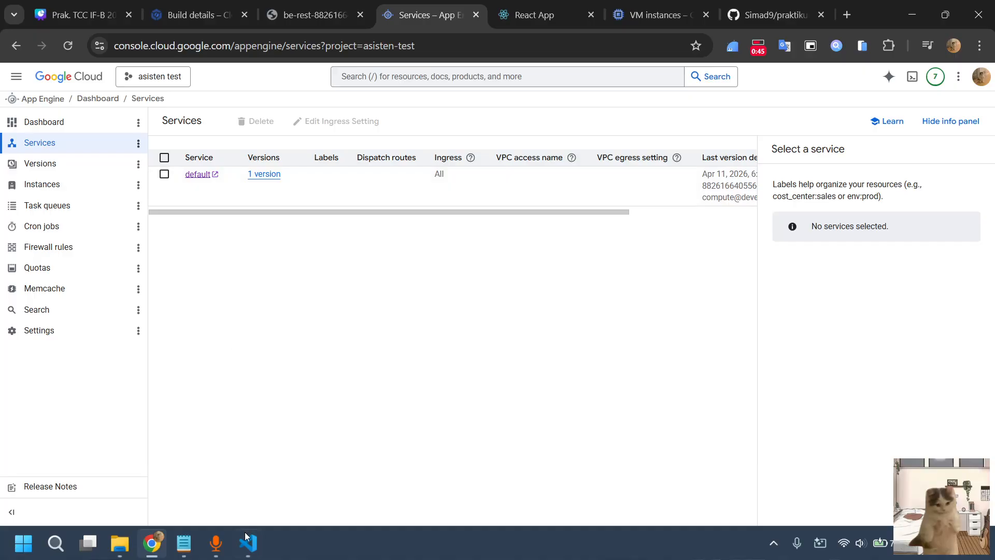
left_click(200, 175)
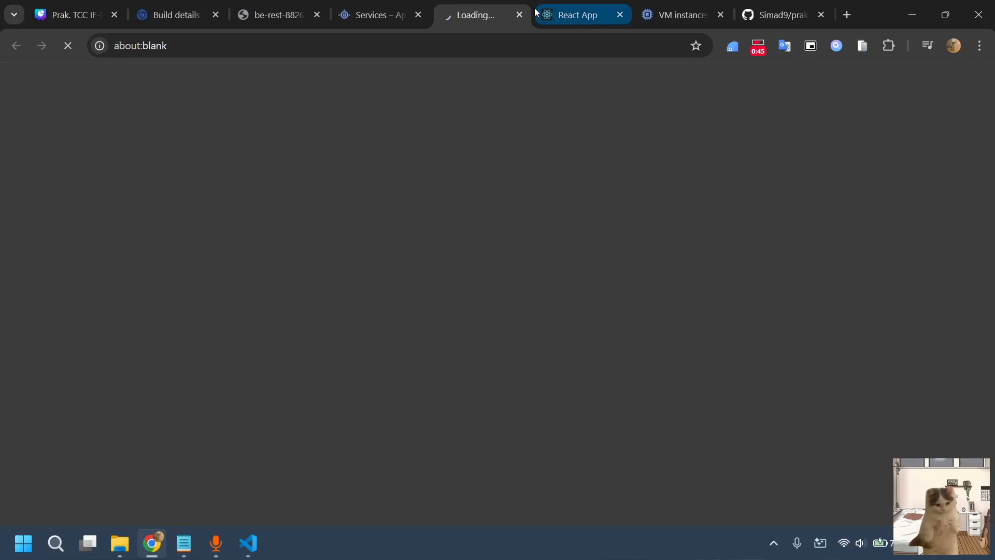
left_click(575, 15)
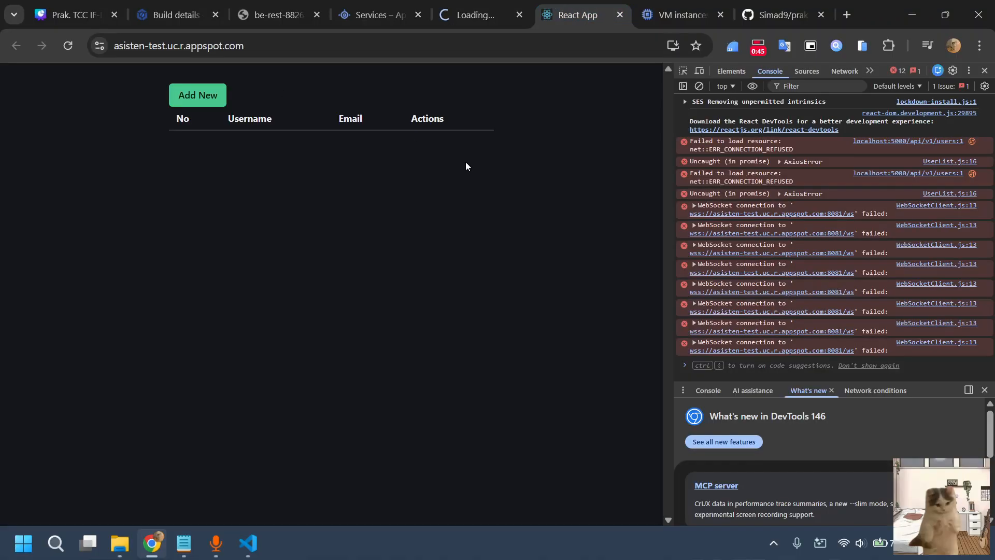
left_click(68, 46)
left_click(518, 17)
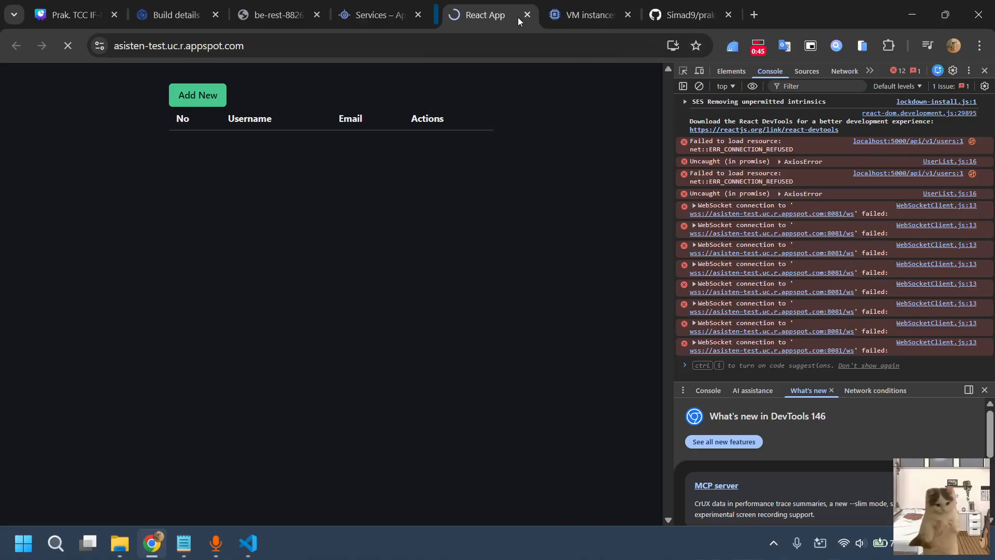
left_click(985, 72)
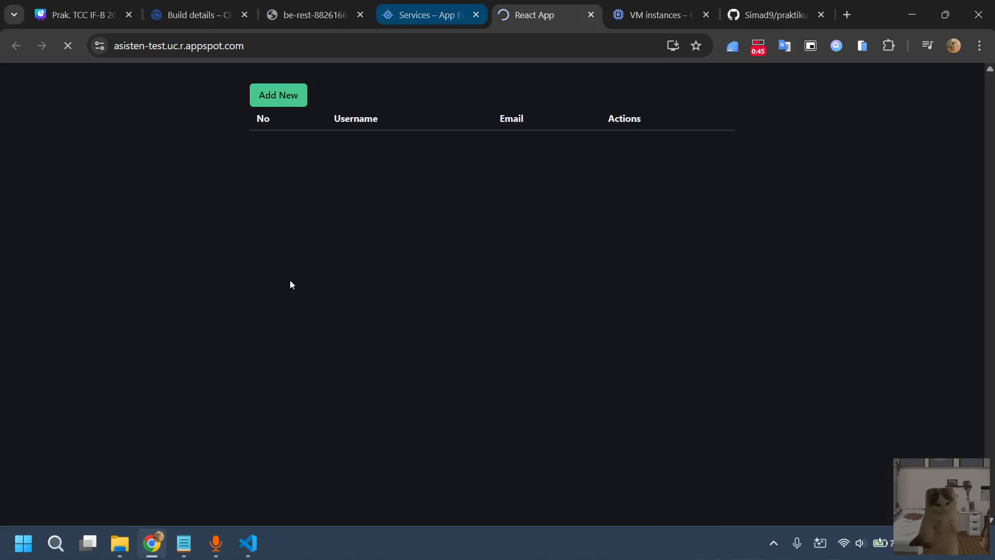
key("ctrl+super+Left")
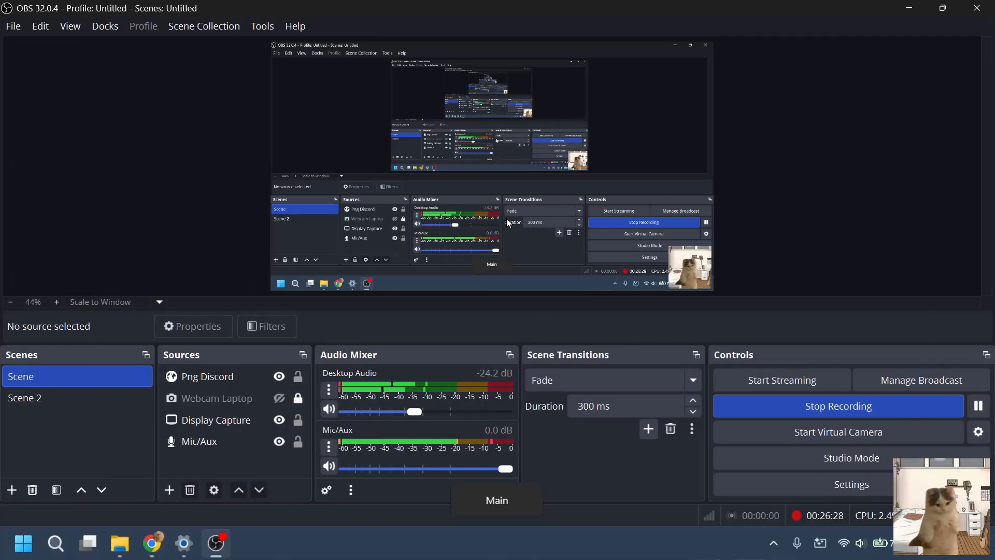
key("ctrl+super+Right")
key("ctrl+super+Left")
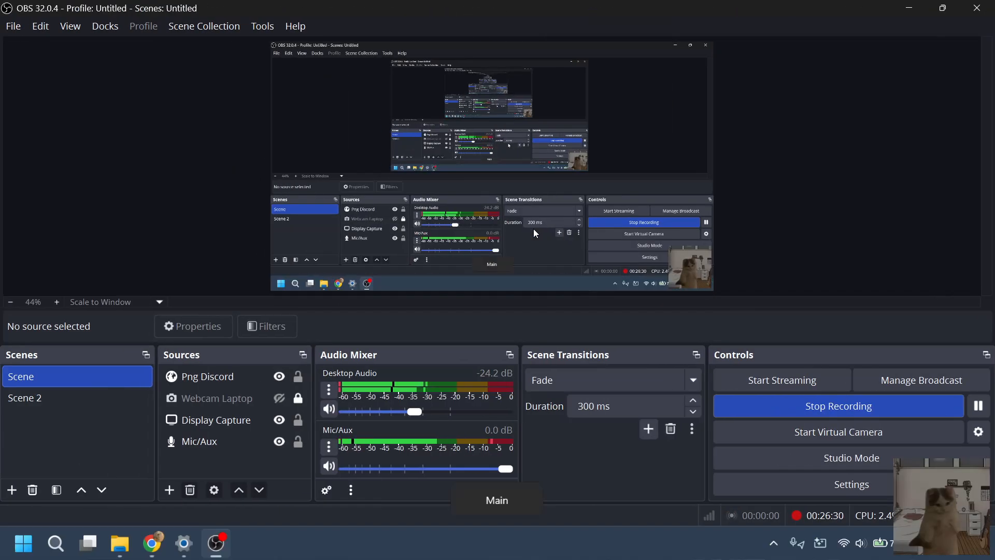
key("ctrl+super+Right")
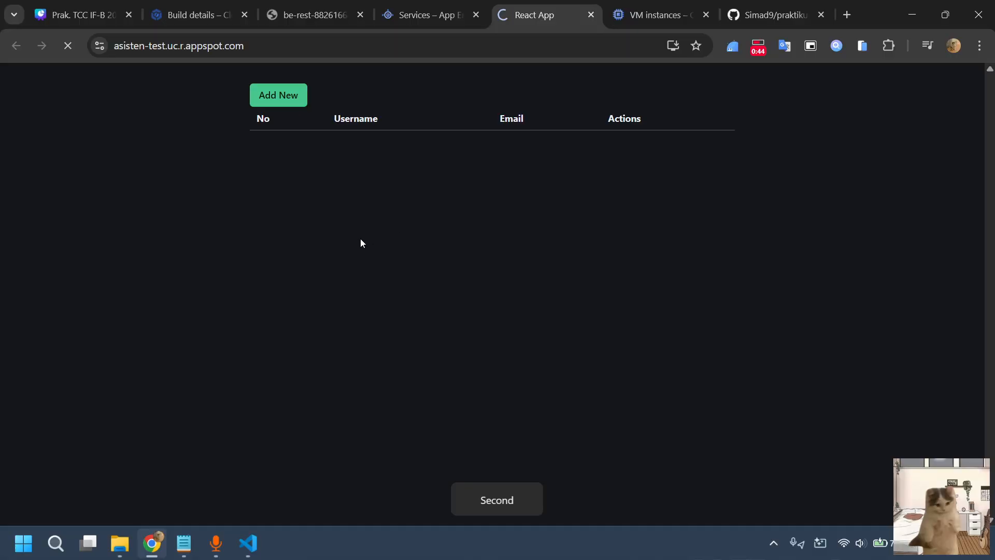
left_click(311, 13)
left_click(413, 4)
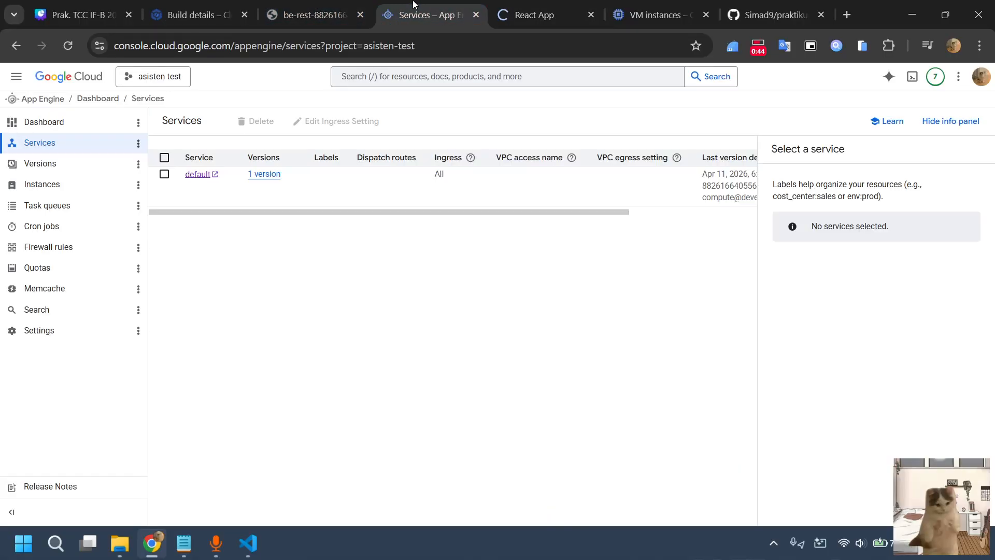
left_click(533, 5)
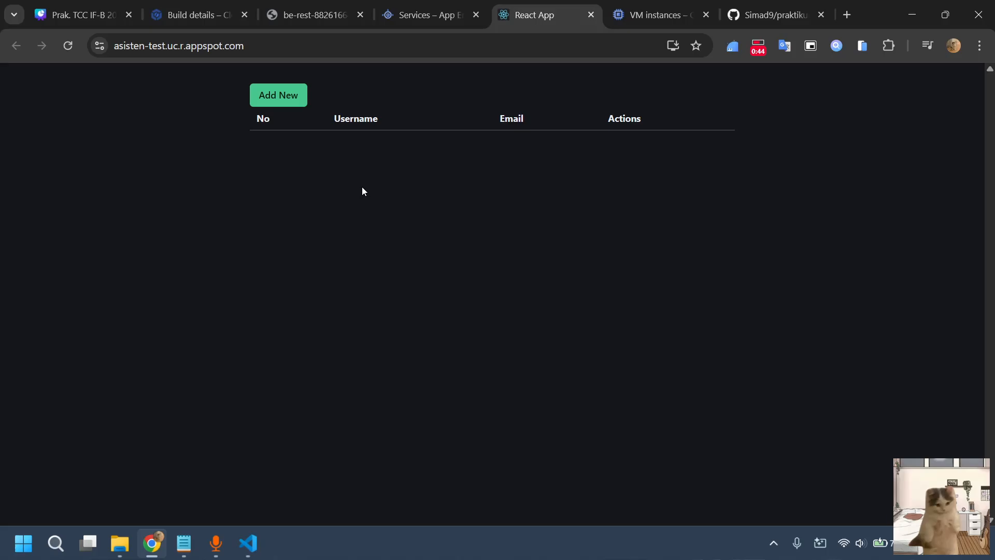
Inspect the reloaded React app's developer console for errors and close the developer tools
right_click(509, 189)
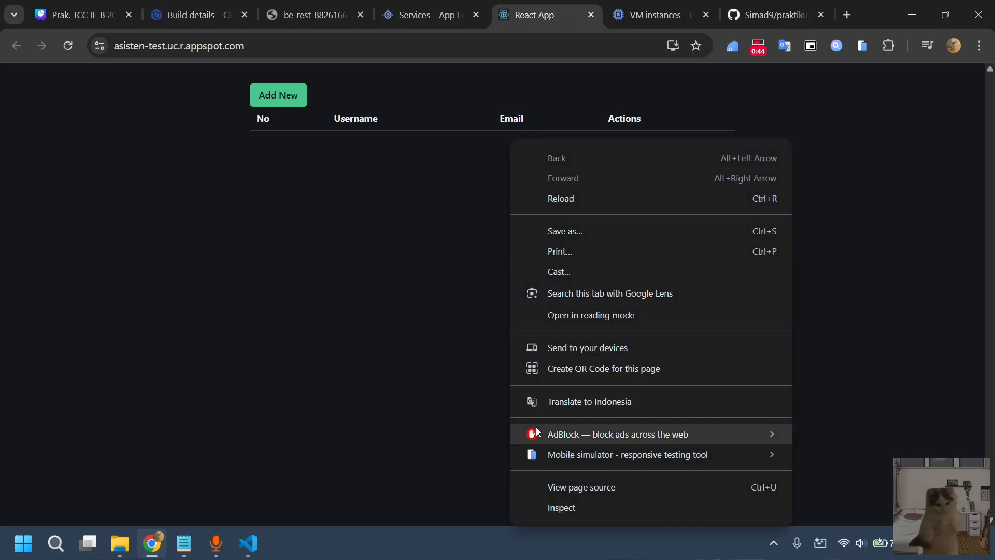
left_click(548, 503)
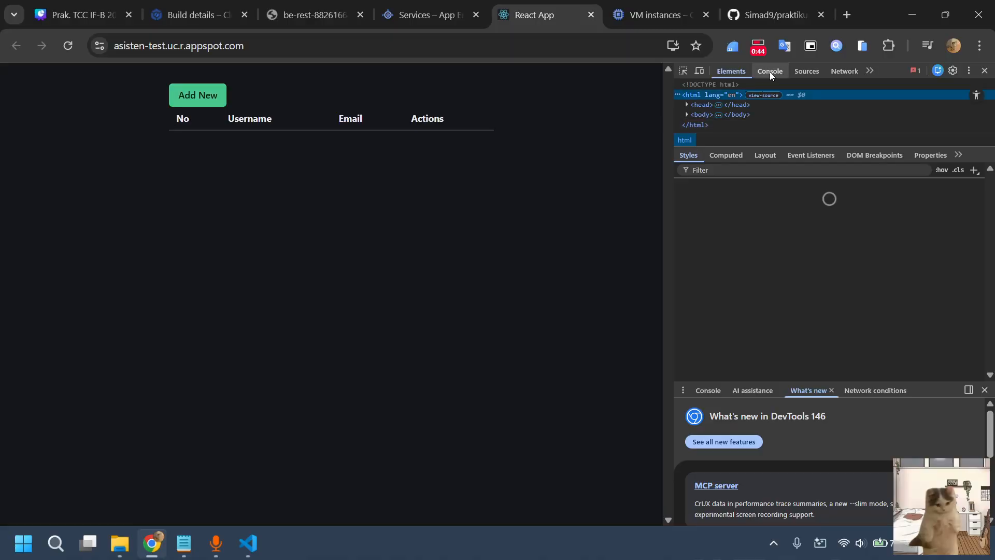
left_click(770, 71)
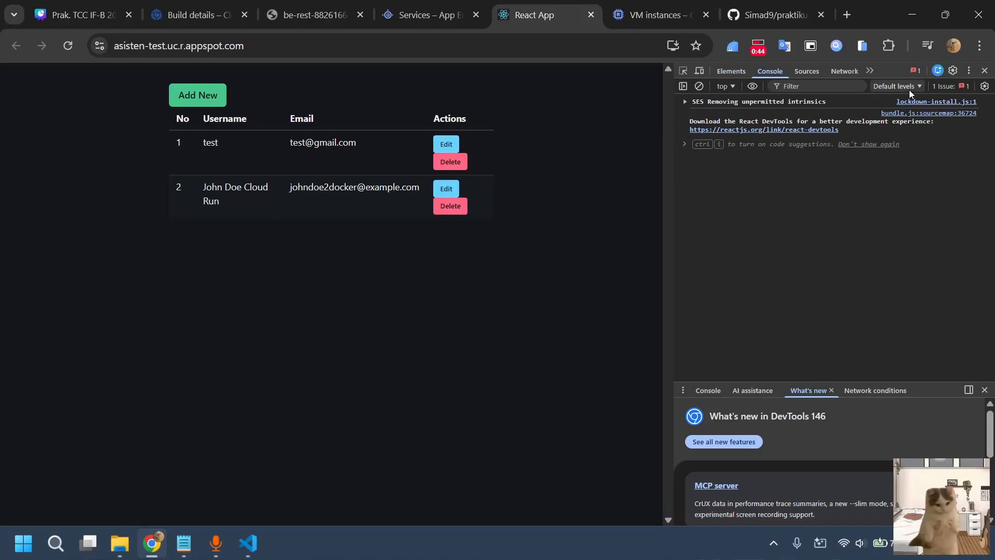
left_click(985, 70)
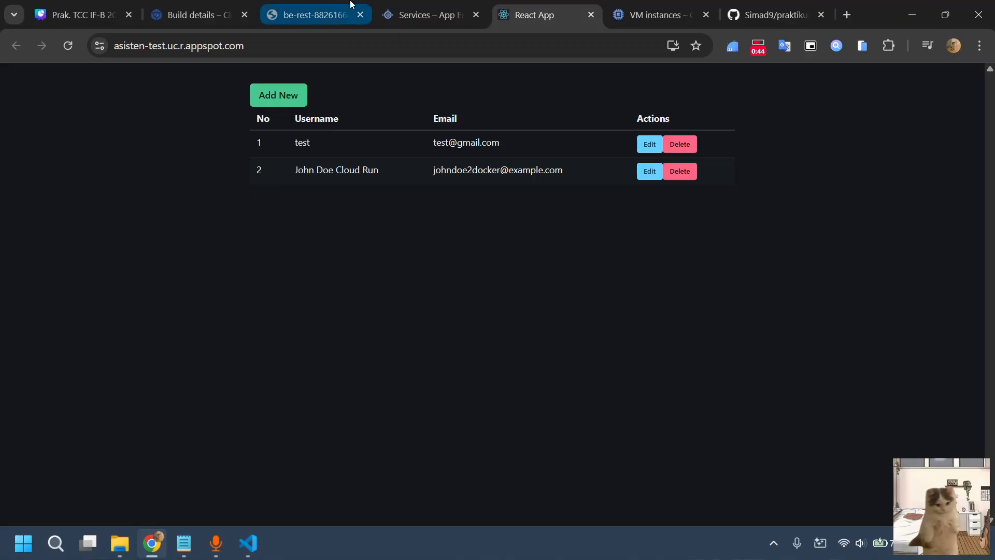
Review the be-rest backend page, the App Engine services, the VM instances and the frontend build's details
left_click(314, 14)
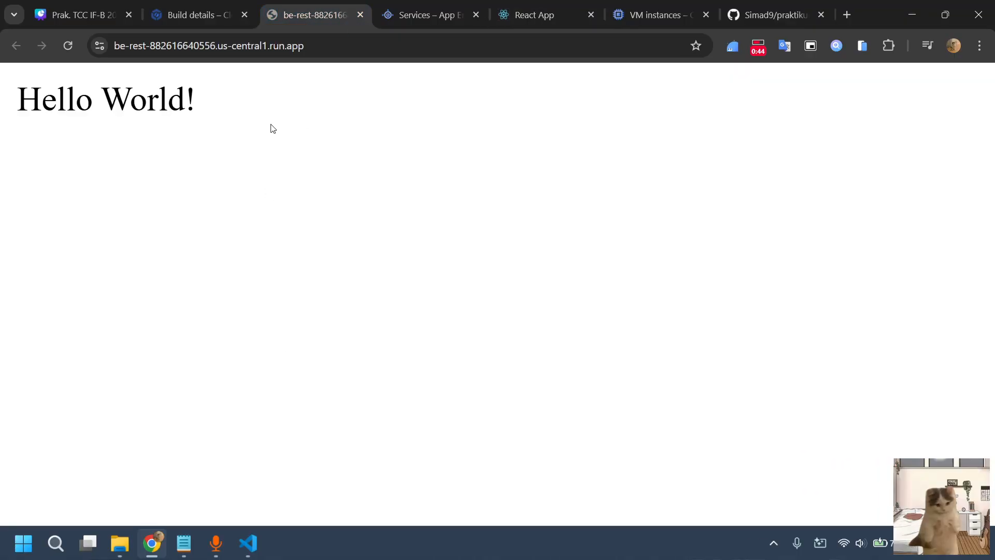
left_click(406, 5)
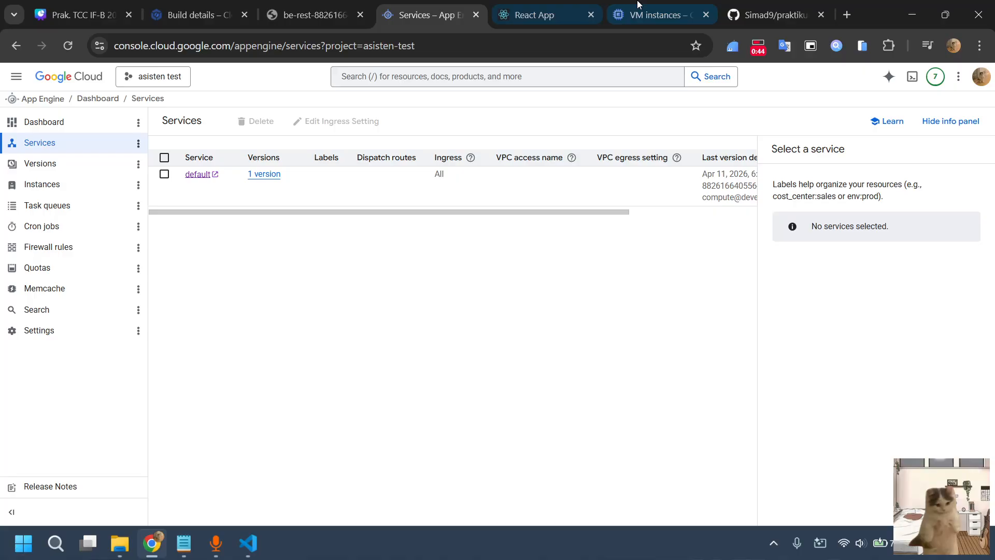
left_click(656, 15)
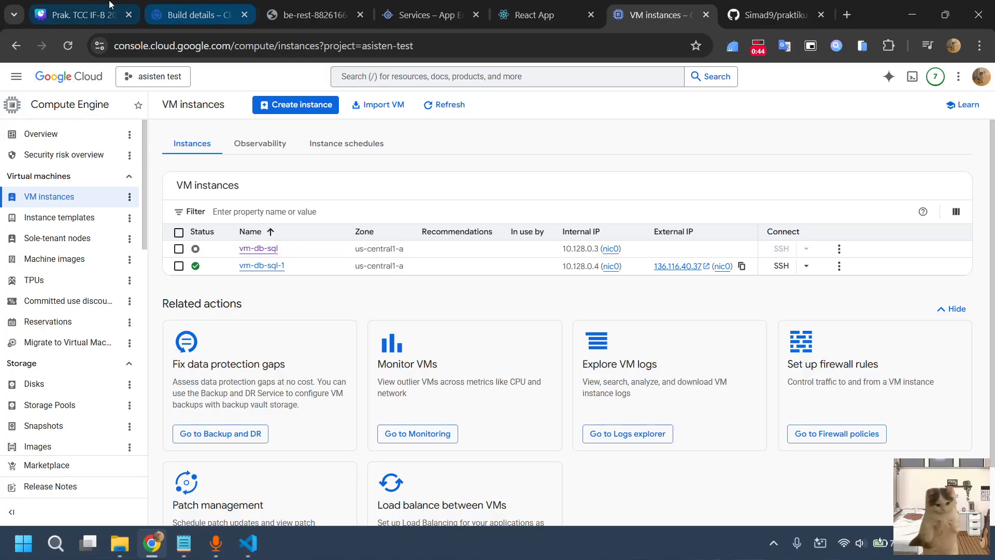
mouse_move(243, 4)
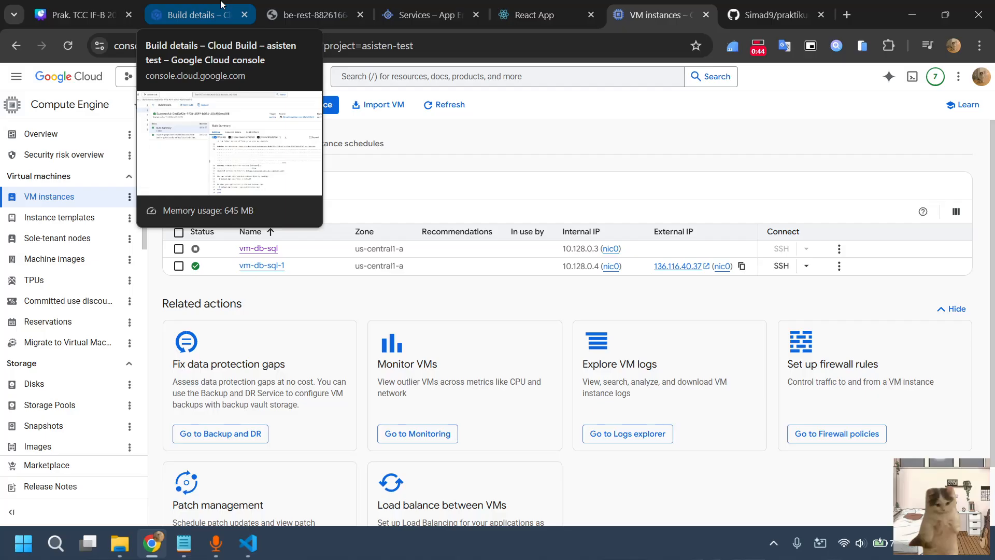
left_click(221, 4)
left_click(289, 6)
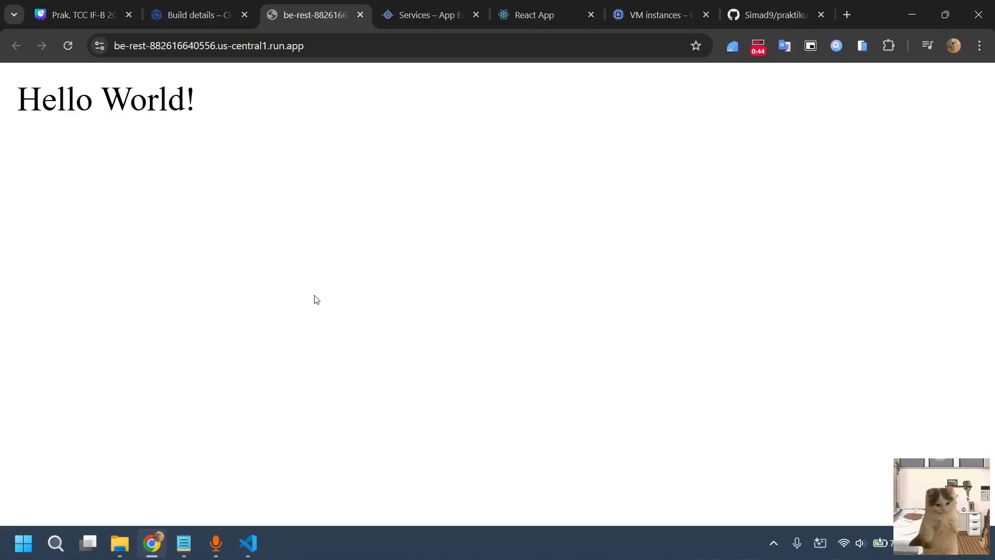
left_click(162, 6)
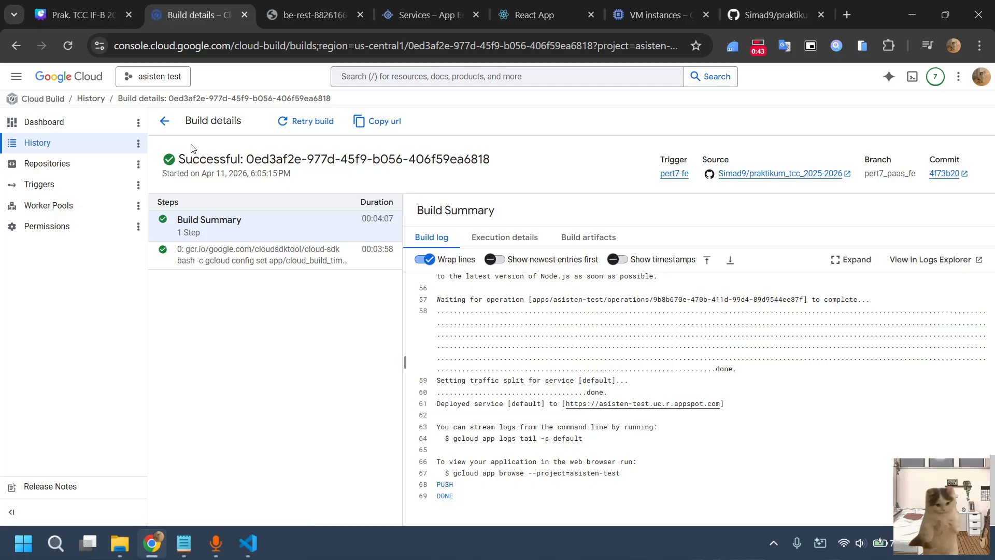
Review Cloud Build's build history, the roles listed under its permissions and the configured triggers
left_click(164, 121)
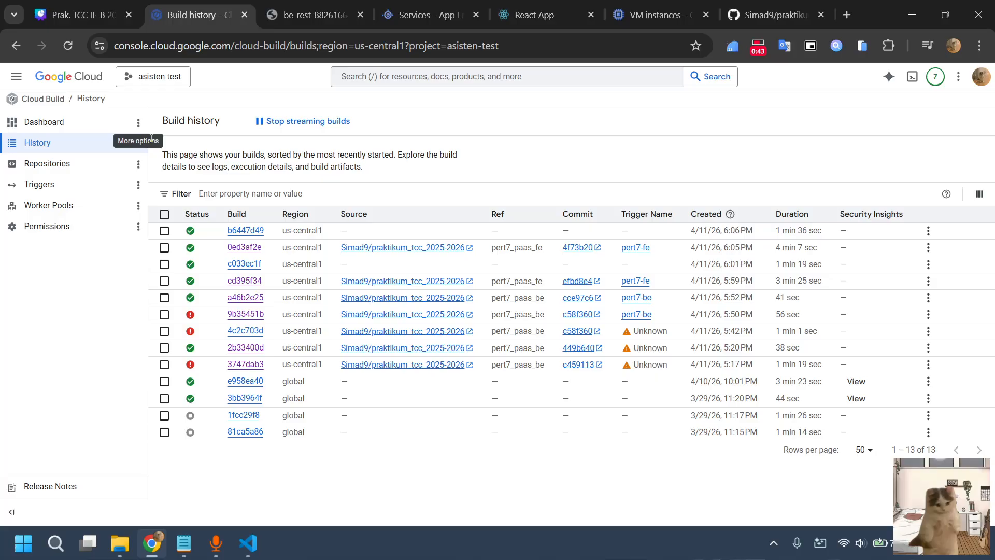
left_click(79, 239)
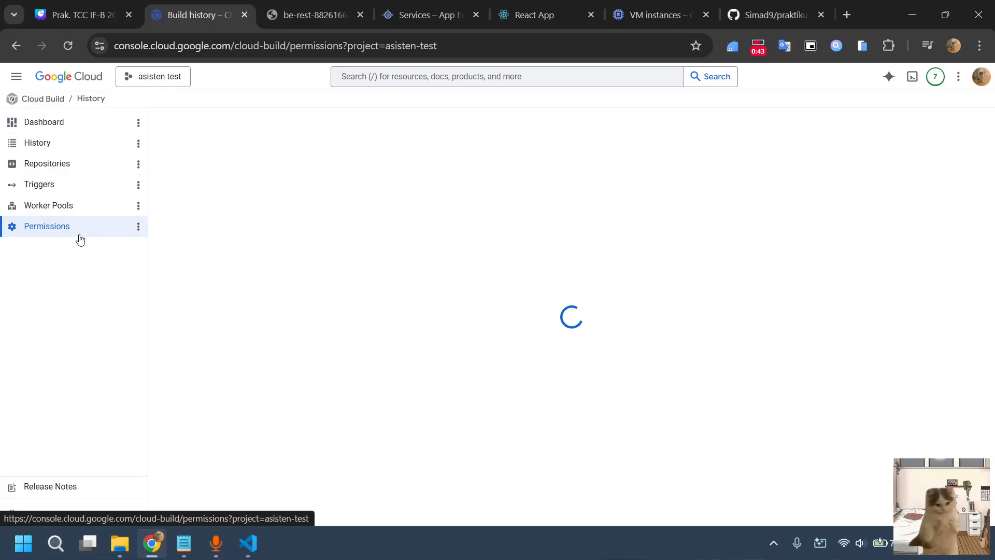
scroll(292, 317, "down", 2)
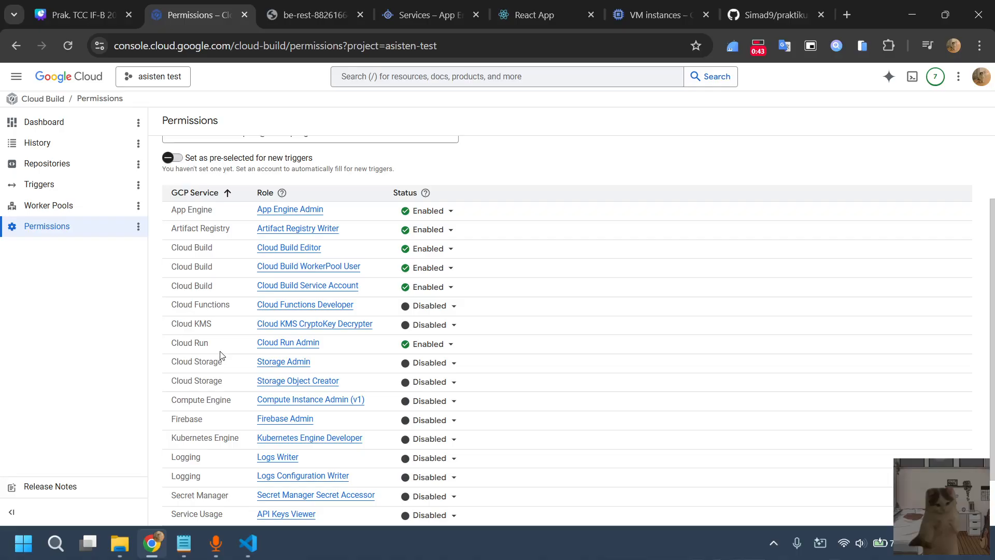
left_click(50, 193)
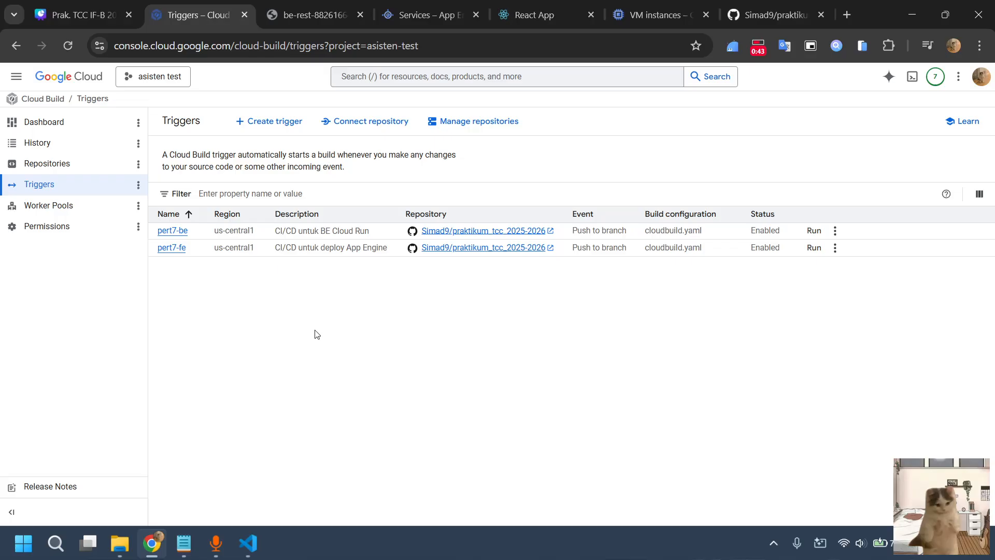
Review the settings for creating a new Cloud Build trigger, from event and source to service account, without creating one
left_click(269, 122)
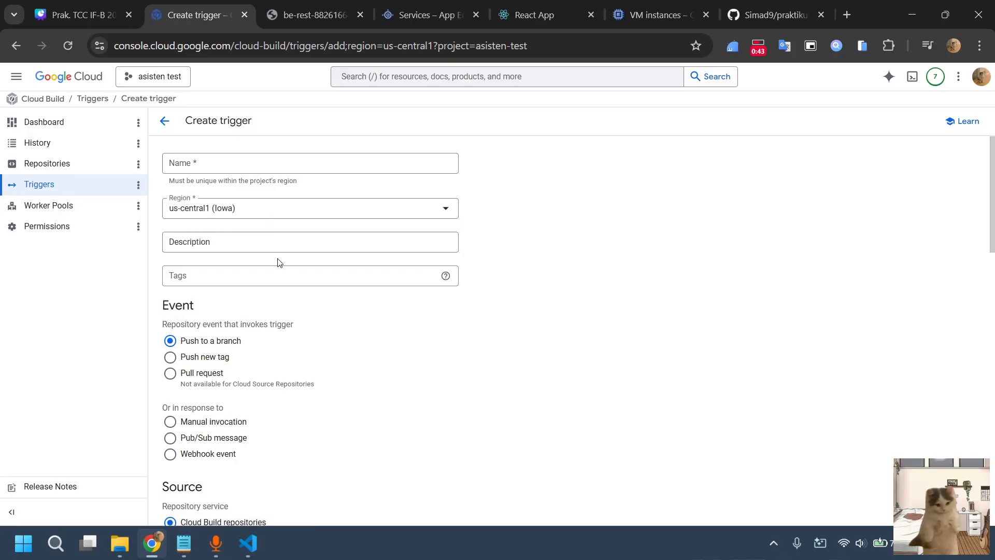
scroll(279, 258, "down", 3)
scroll(278, 261, "down", 5)
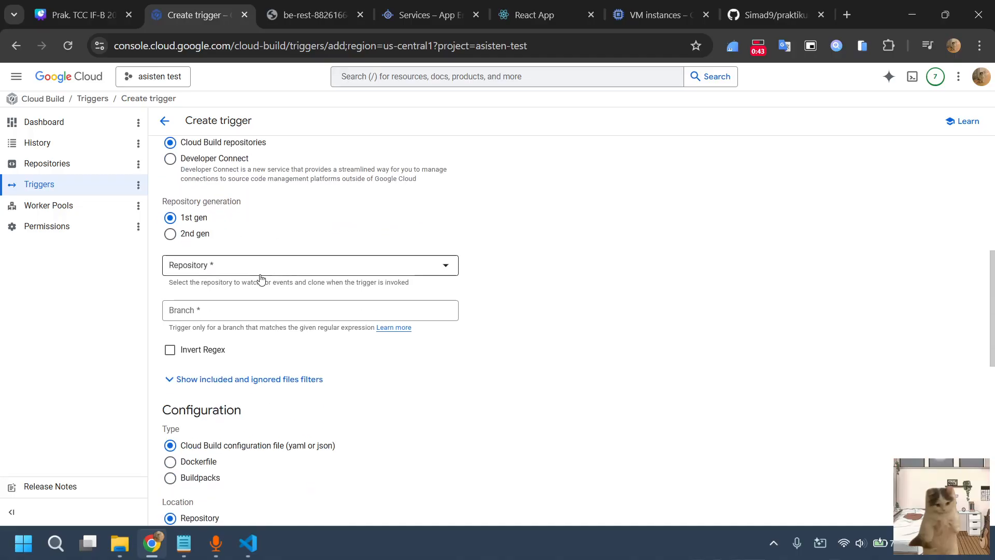
scroll(276, 270, "down", 2)
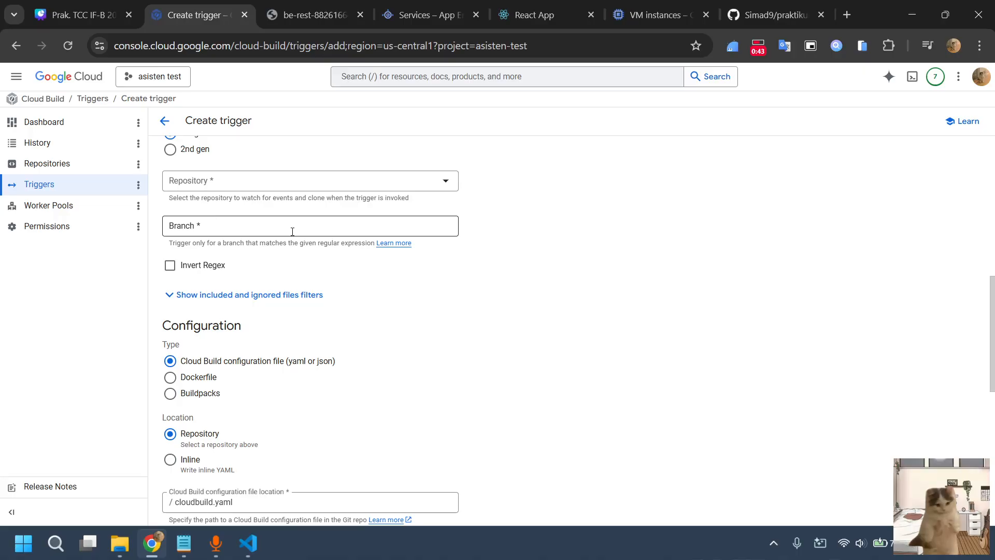
scroll(292, 232, "down", 5)
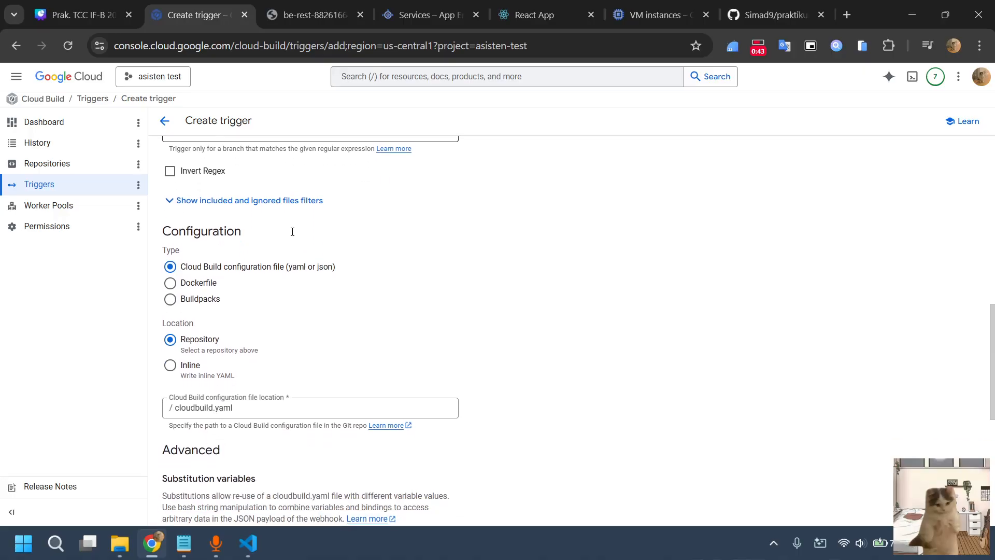
scroll(220, 172, "up", 1)
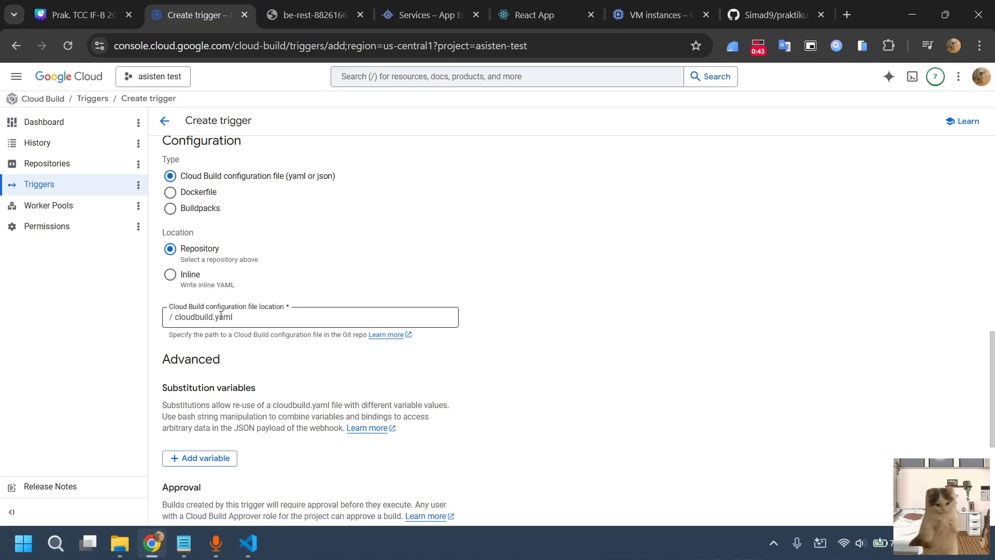
scroll(221, 316, "down", 5)
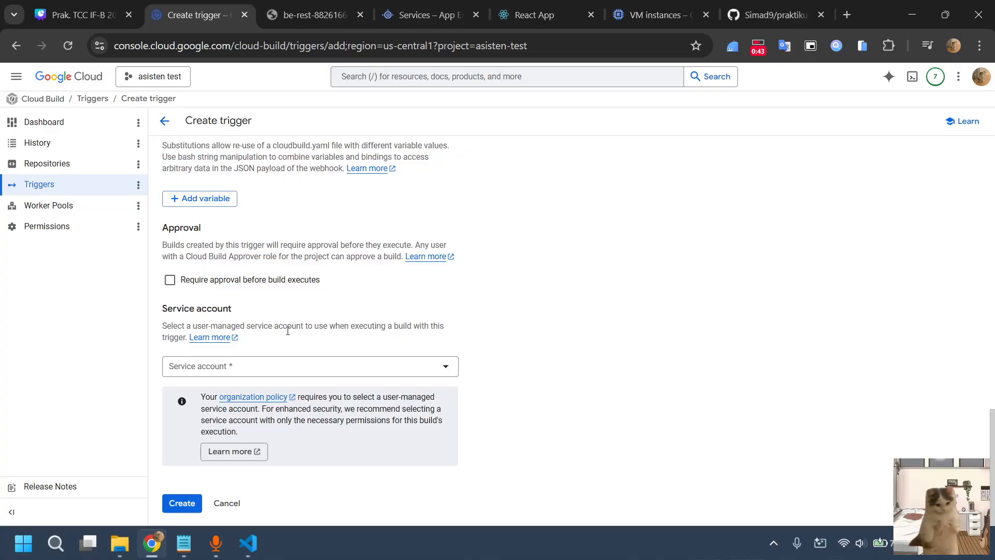
left_click(226, 503)
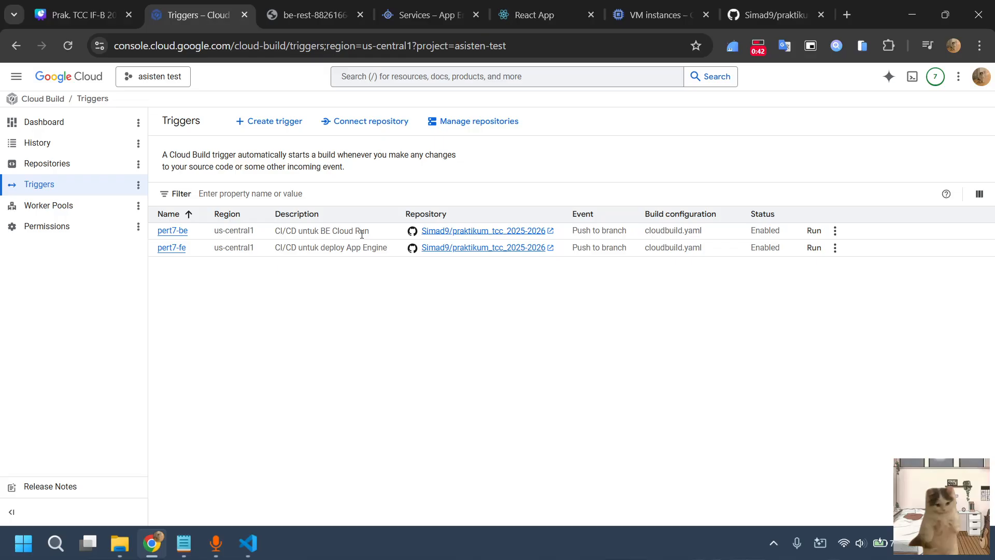
Review the be-rest backend page, the App Engine services and the deployed React app
left_click(314, 15)
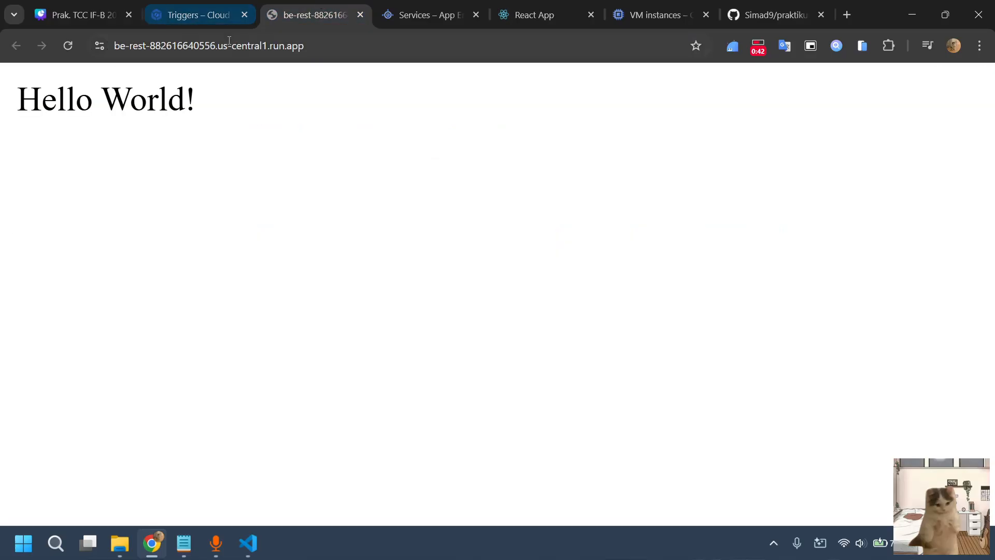
left_click(320, 45)
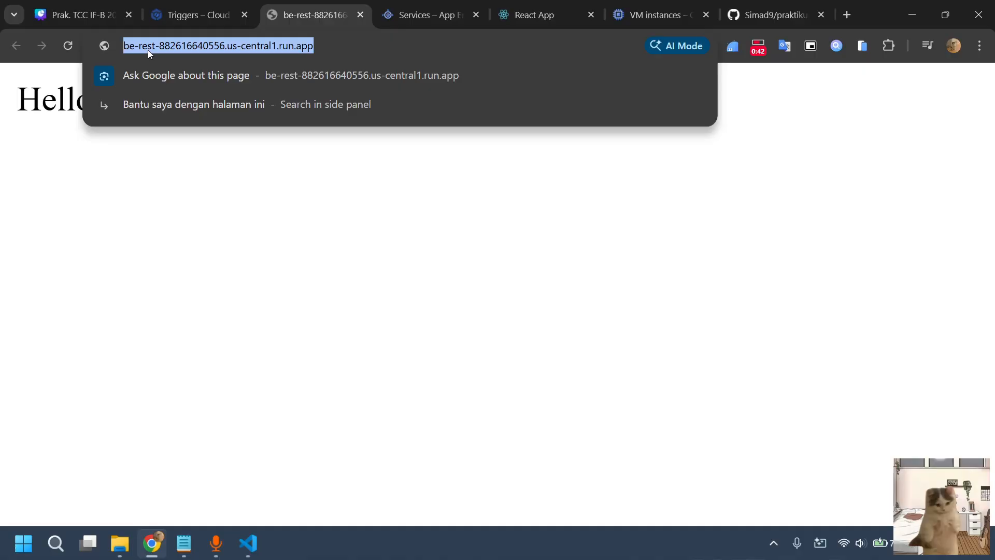
left_click(220, 4)
left_click(410, 5)
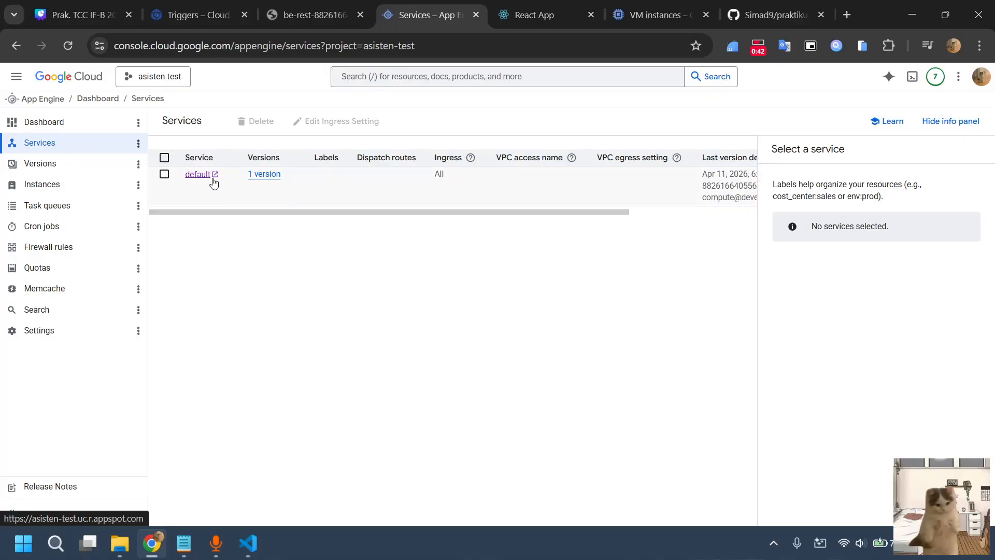
left_click(524, 11)
left_click(426, 5)
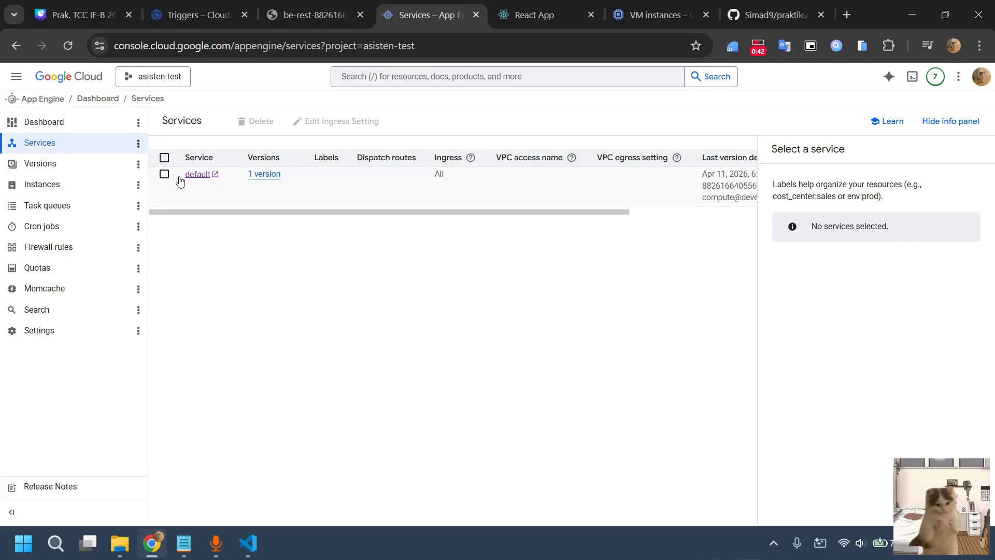
Select App Engine's default service, and close the React app page, going back to the be-rest backend page
left_click(165, 175)
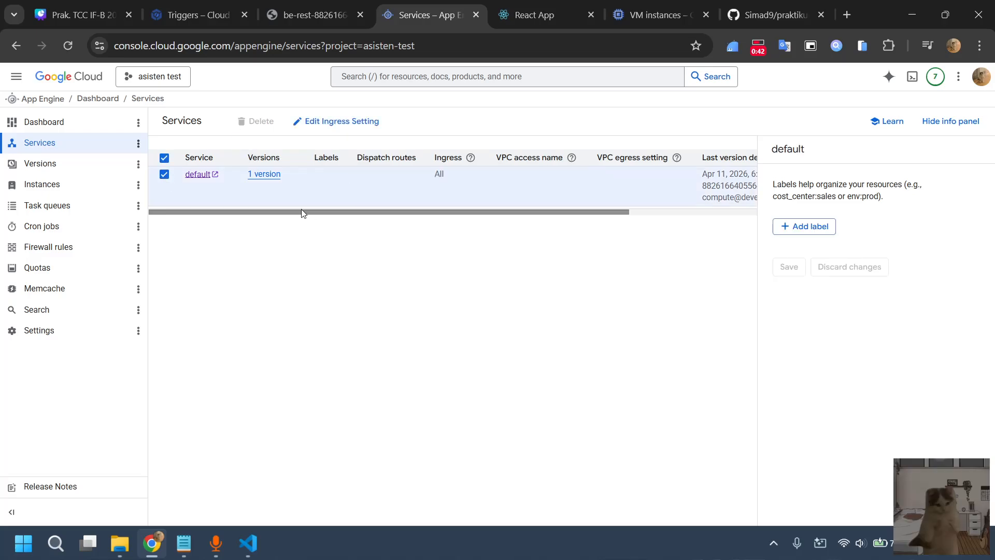
left_click(591, 14)
left_click(311, 15)
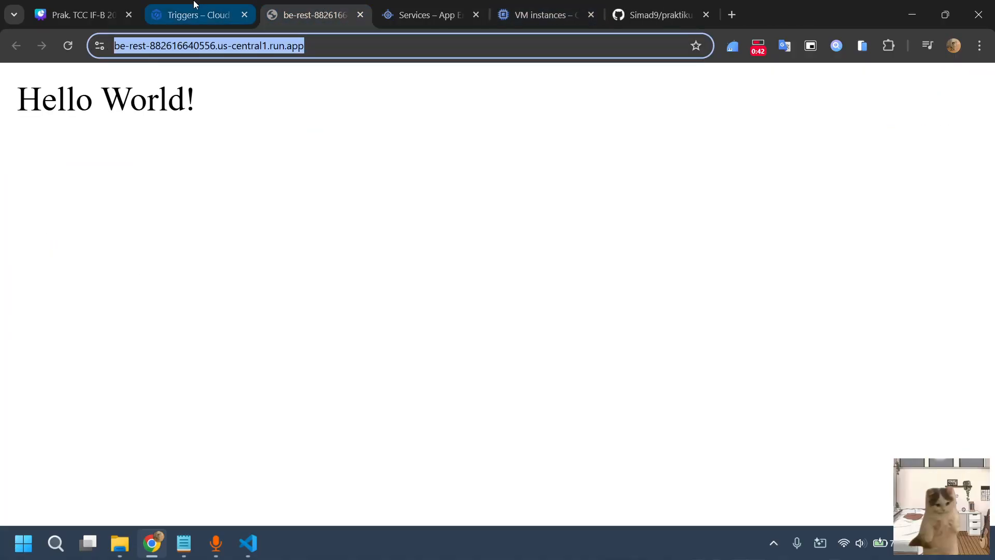
Check the actions available for the pert7-be trigger in Cloud Build and review the build history
left_click(194, 5)
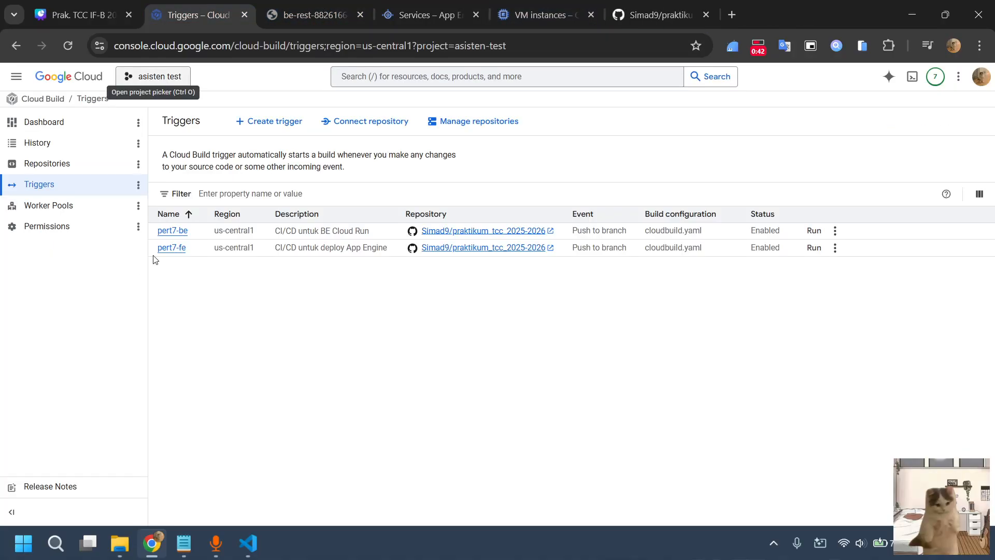
left_click(835, 231)
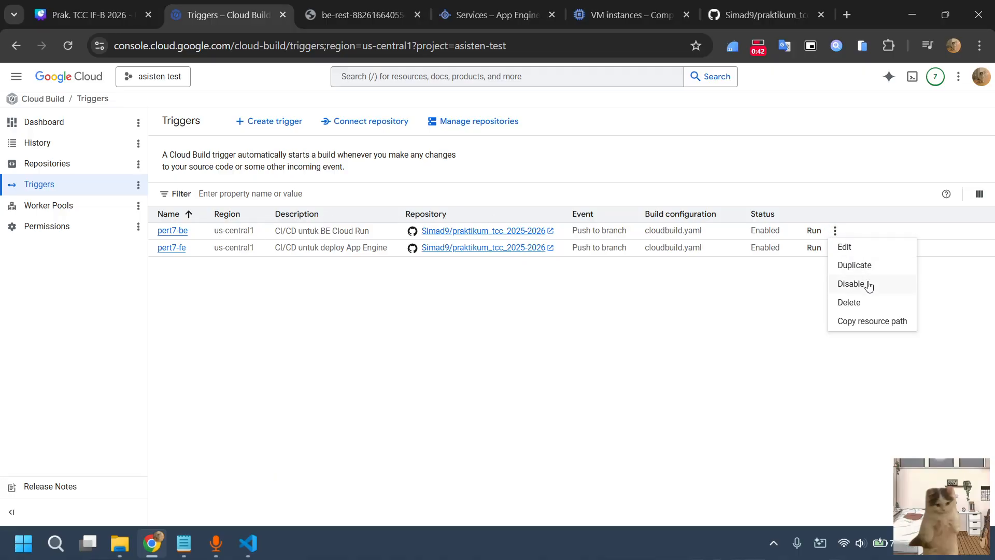
left_click(341, 355)
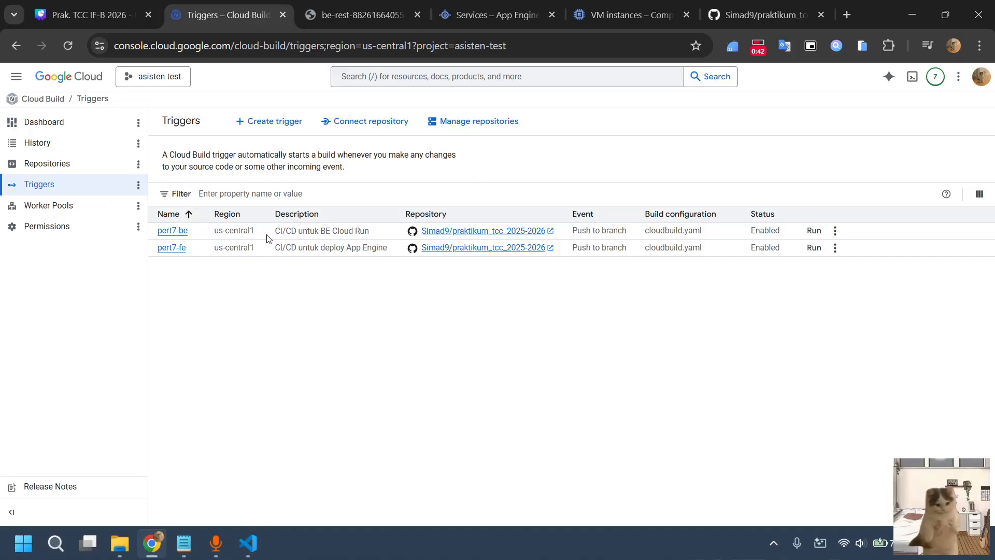
left_click(45, 146)
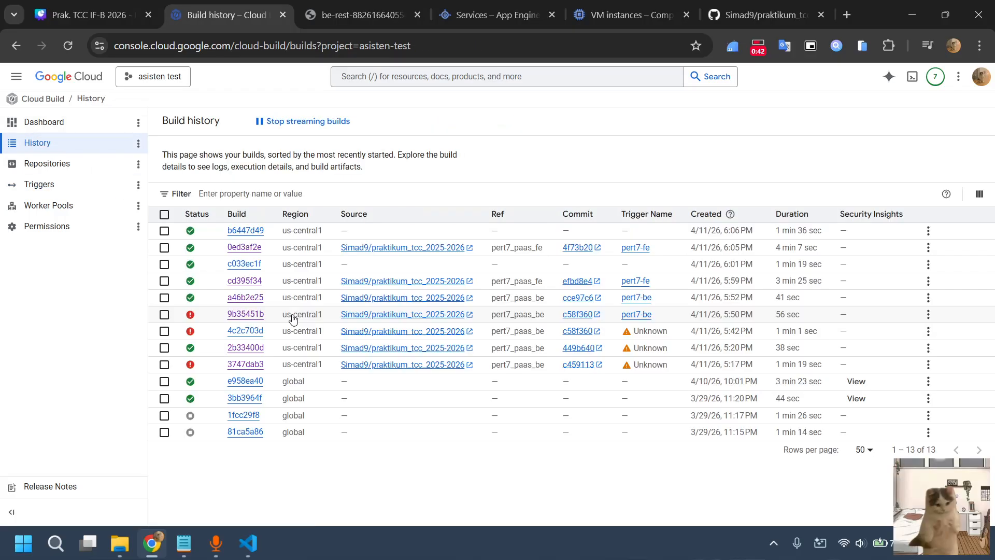